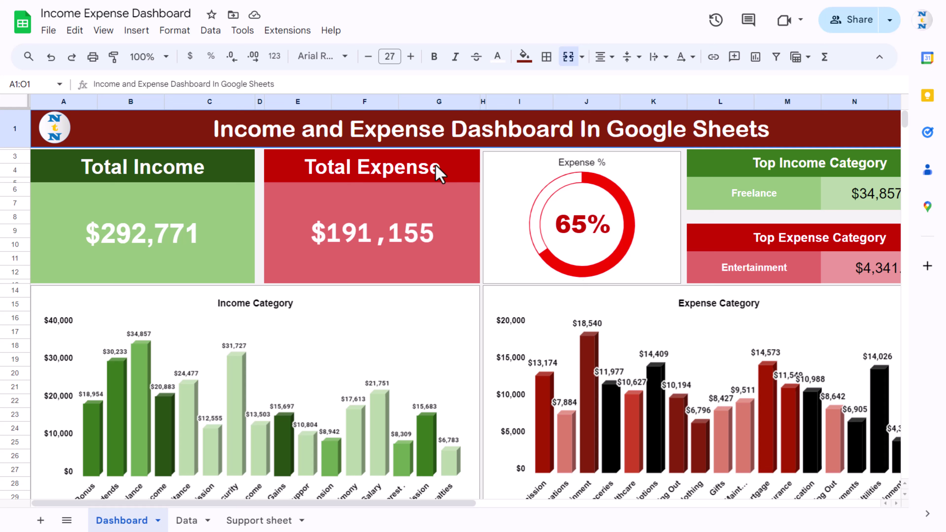
- Examine the Dashboard sheet's summary cards, income and expense category charts, and daily trend chart
{"action": "left_click_drag", "start_coordinate": [239, 503], "coordinate": [296, 503]}
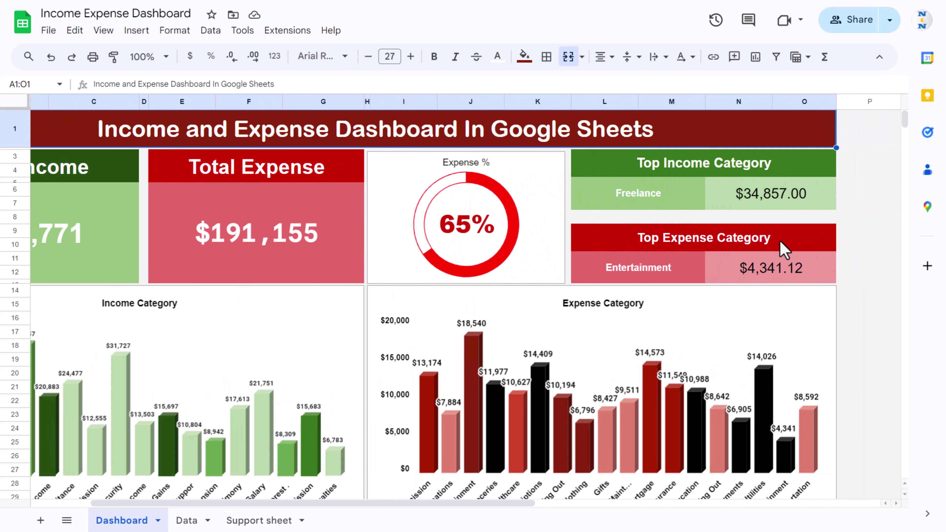
{"action": "scroll", "coordinate": [249, 300], "scroll_direction": "down", "scroll_amount": 2}
{"action": "scroll", "coordinate": [249, 300], "scroll_direction": "left", "scroll_amount": 3}
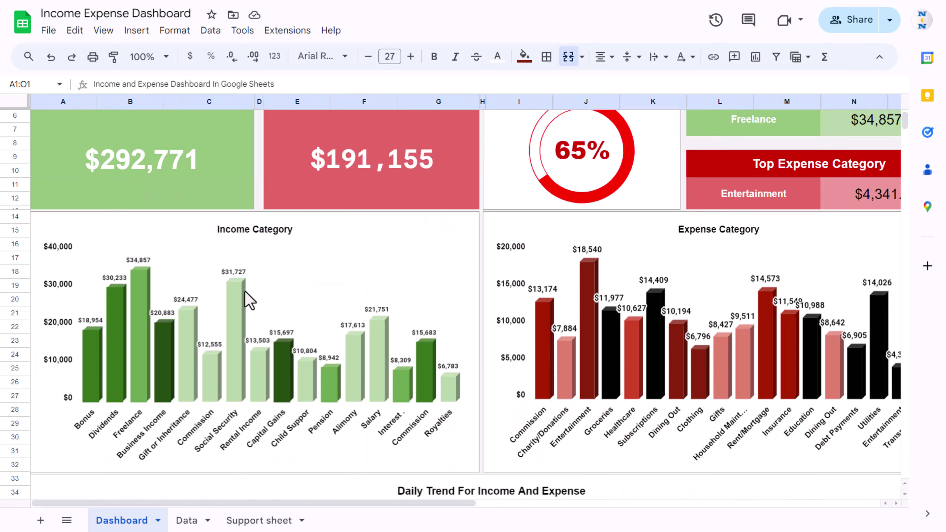
{"action": "left_click_drag", "start_coordinate": [327, 506], "coordinate": [423, 522]}
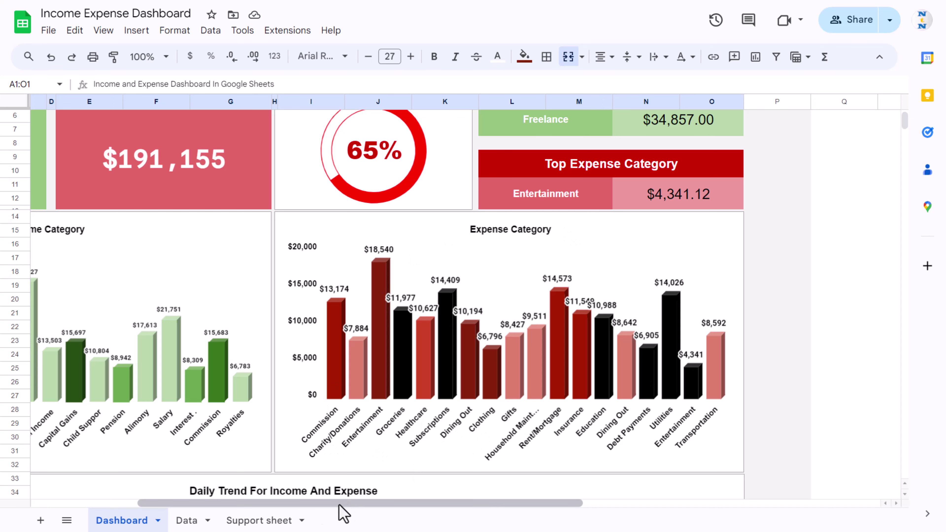
{"action": "left_click_drag", "start_coordinate": [337, 503], "coordinate": [186, 502]}
{"action": "scroll", "coordinate": [458, 311], "scroll_direction": "down", "scroll_amount": 7}
{"action": "scroll", "coordinate": [458, 311], "scroll_direction": "down", "scroll_amount": 2}
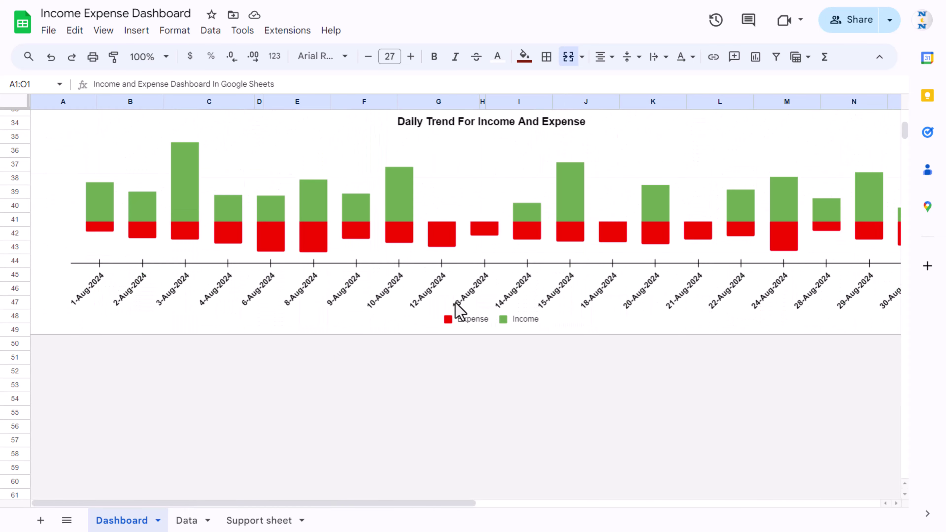
{"action": "scroll", "coordinate": [458, 311], "scroll_direction": "up", "scroll_amount": 2}
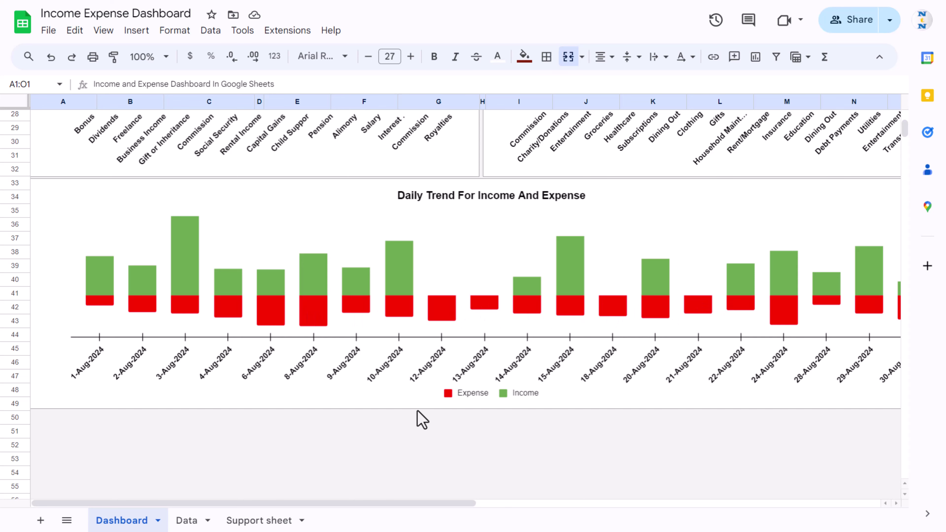
{"action": "scroll", "coordinate": [422, 420], "scroll_direction": "up", "scroll_amount": 10}
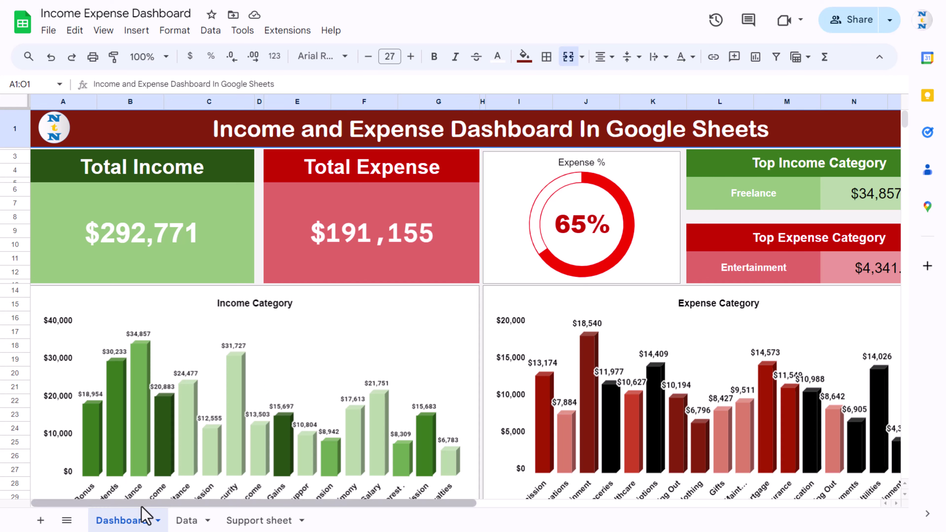
- Review the layout of the Income and Expense tables on the Data sheet
{"action": "left_click", "coordinate": [186, 521]}
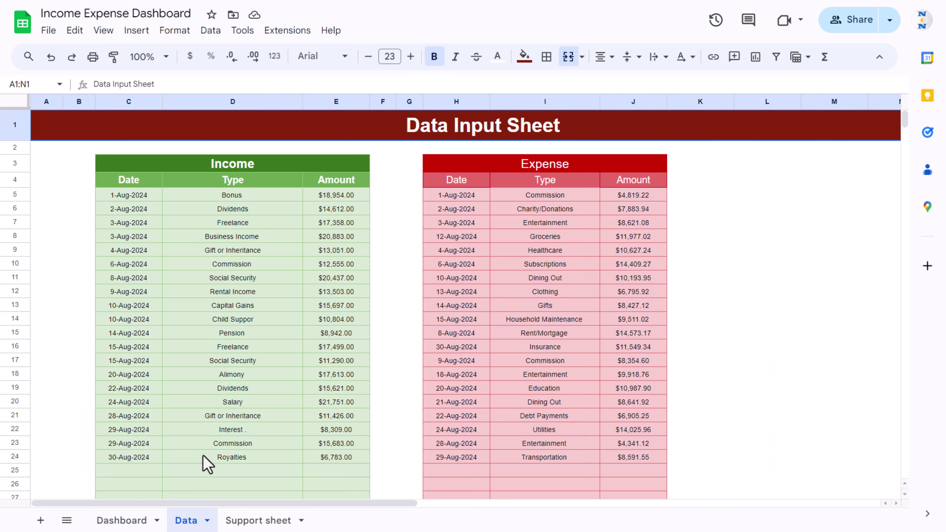
{"action": "left_click", "coordinate": [67, 210]}
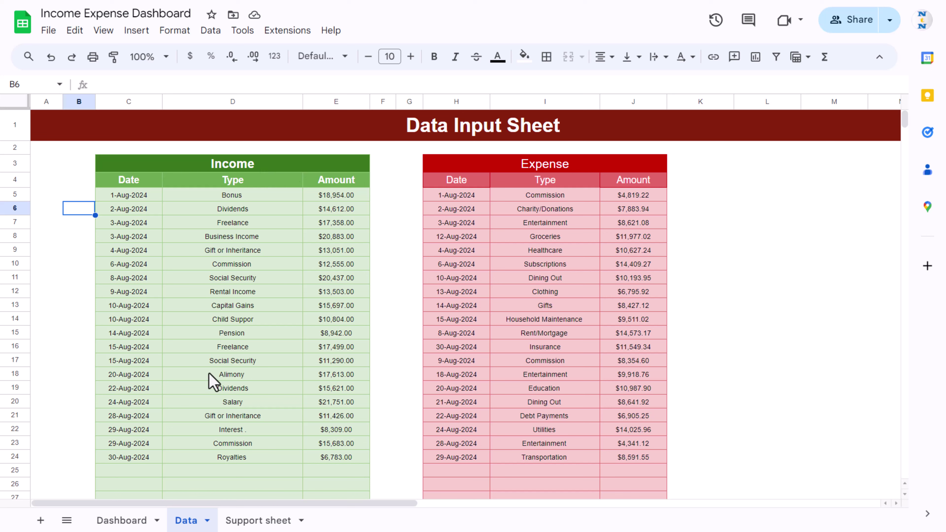
{"action": "left_click", "coordinate": [558, 170]}
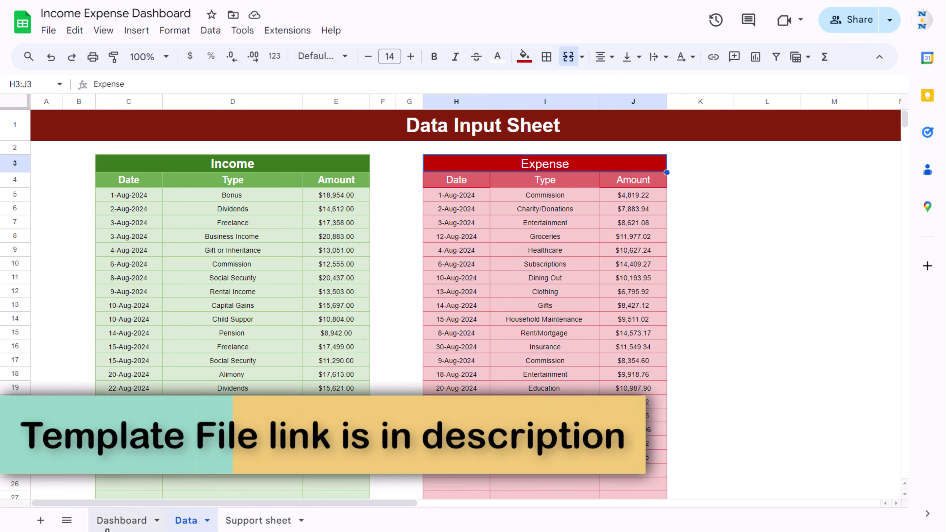
{"action": "left_click", "coordinate": [58, 296]}
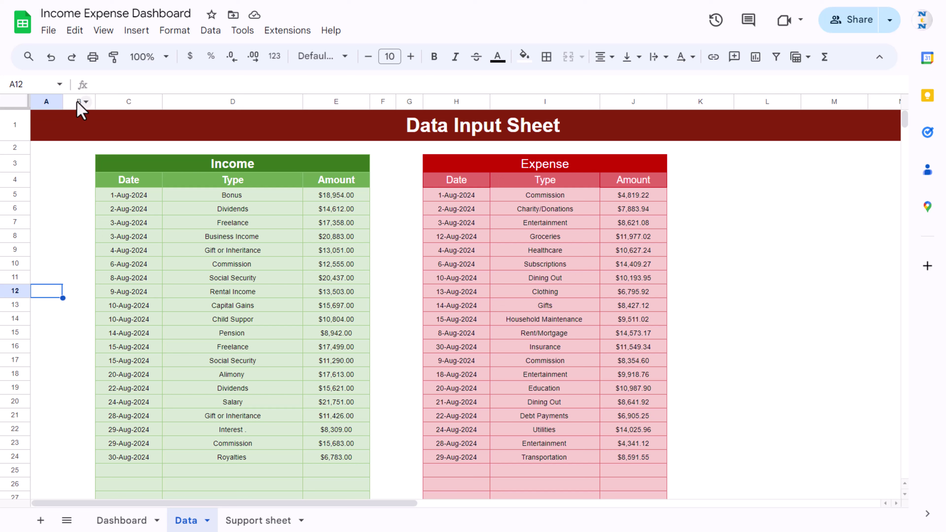
- Create a new blank spreadsheet and rename its first sheet Data
{"action": "left_click", "coordinate": [51, 34]}
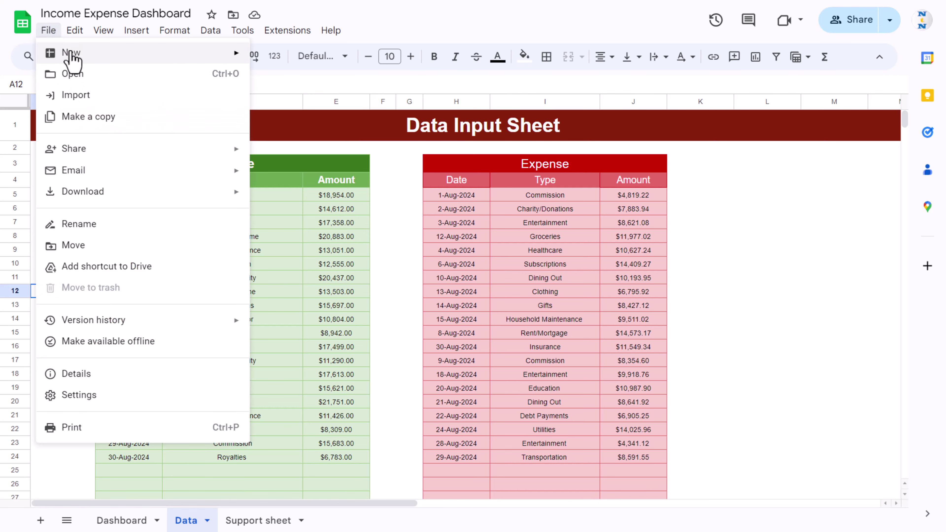
{"action": "mouse_move", "coordinate": [79, 55]}
{"action": "left_click", "coordinate": [307, 59]}
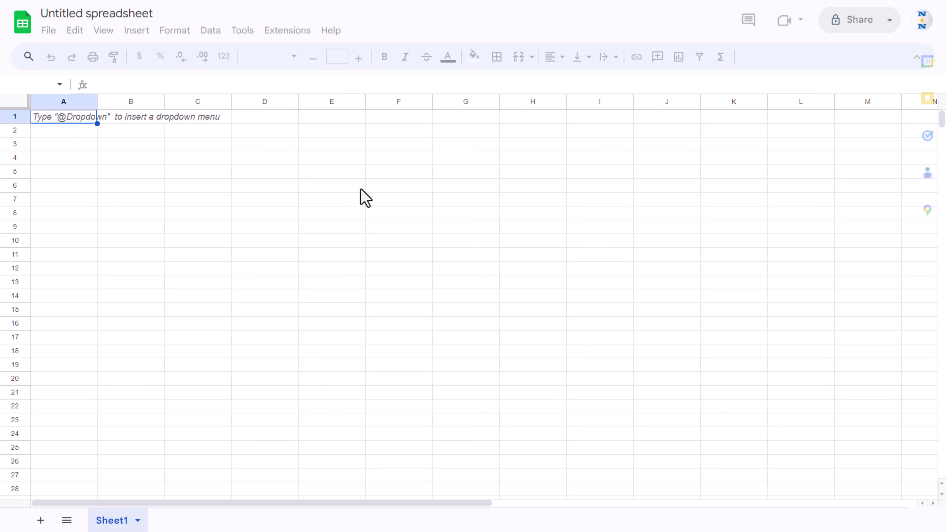
{"action": "double_click", "coordinate": [100, 520]}
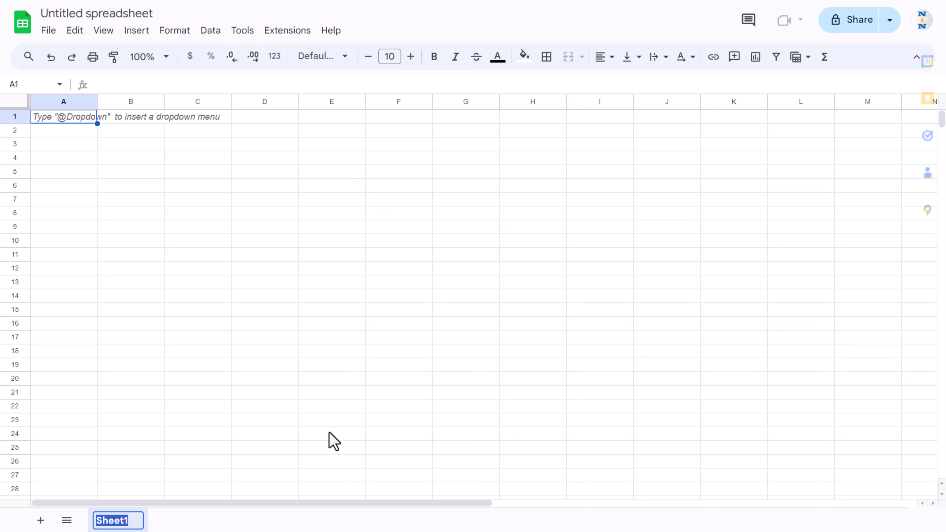
{"action": "type", "text": "Data"}
{"action": "key", "text": "Return"}
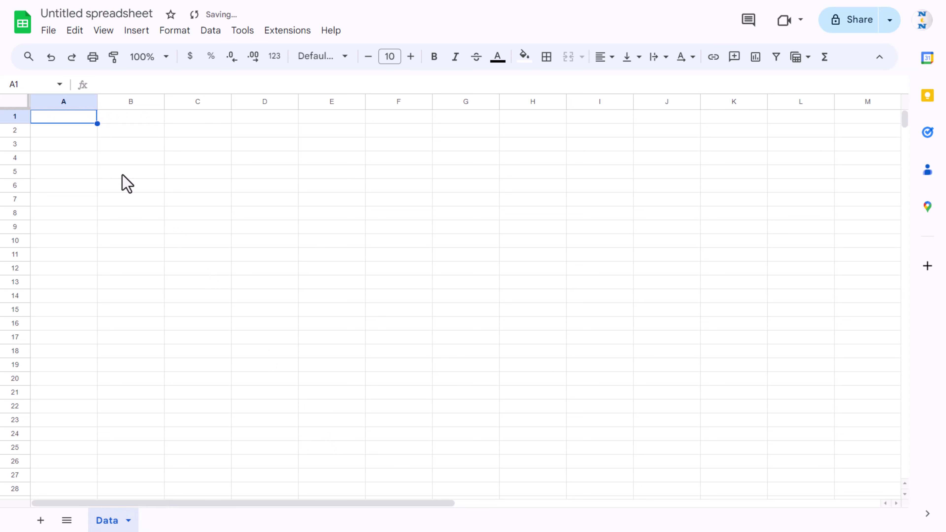
- Enter the column headers Date, Category and Amount in cells B5 to D5
{"action": "left_click", "coordinate": [127, 175]}
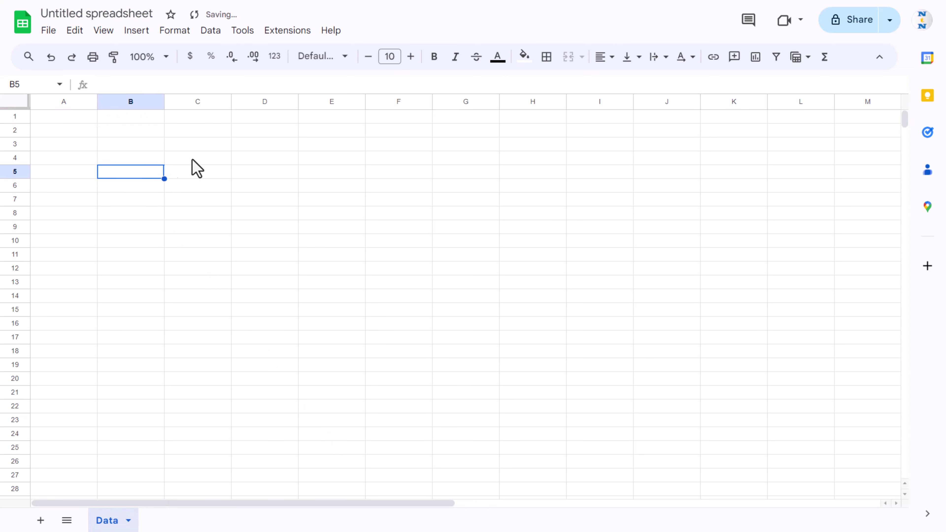
{"action": "left_click", "coordinate": [127, 158]}
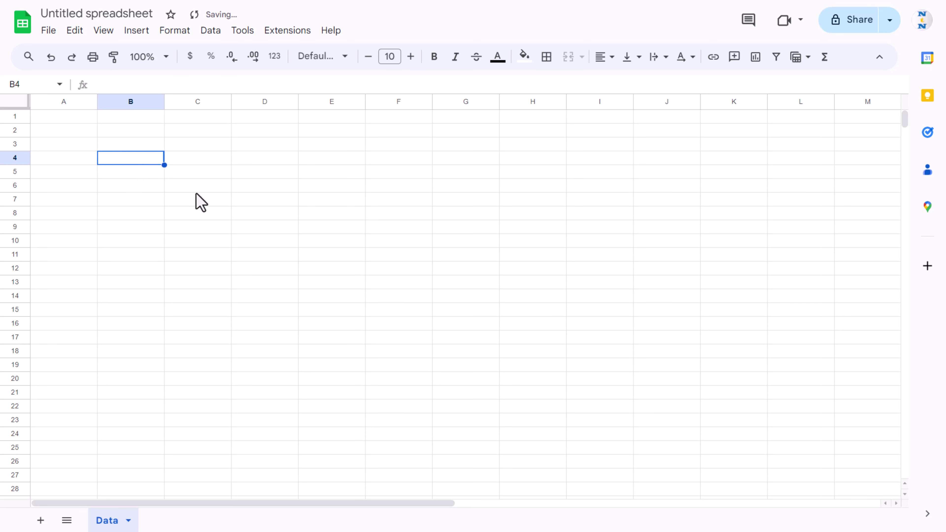
{"action": "left_click", "coordinate": [142, 171]}
{"action": "type", "text": "Date"}
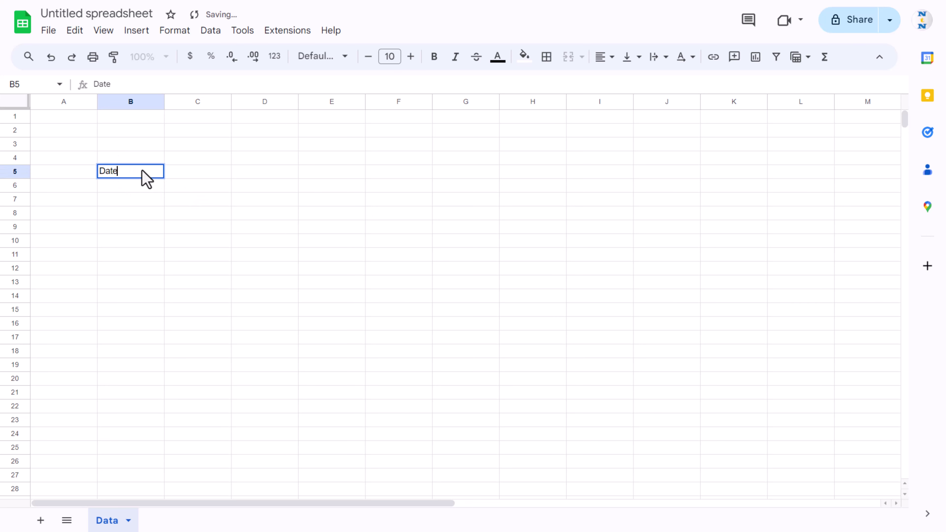
{"action": "key", "text": "Tab"}
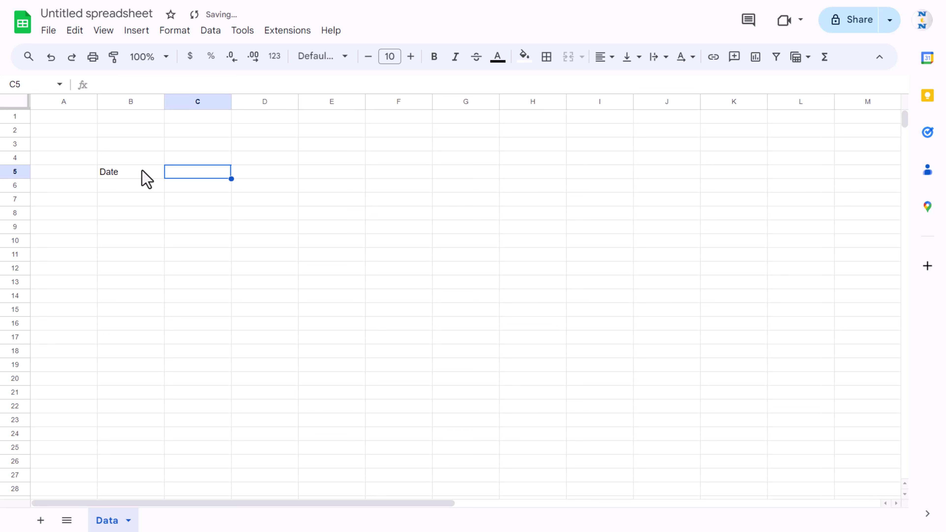
{"action": "type", "text": "Ca"}
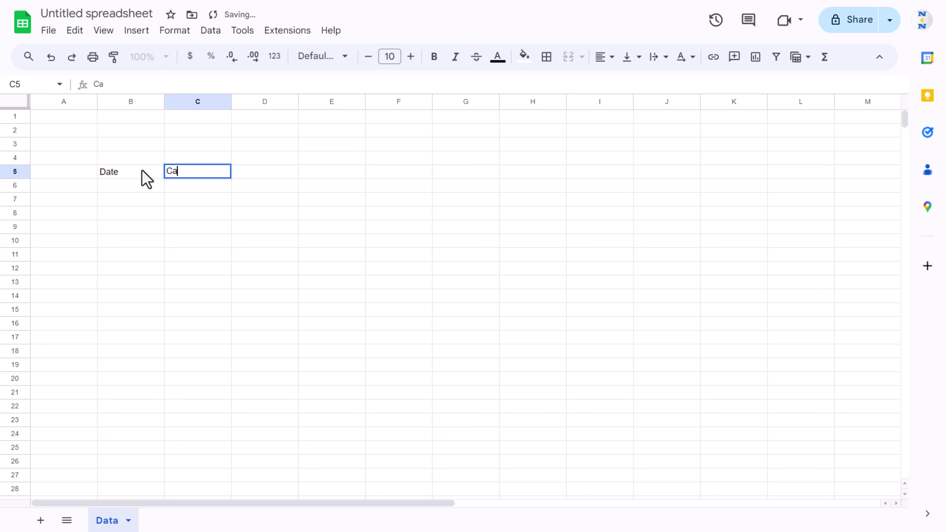
{"action": "type", "text": "tegory"}
{"action": "key", "text": "Tab"}
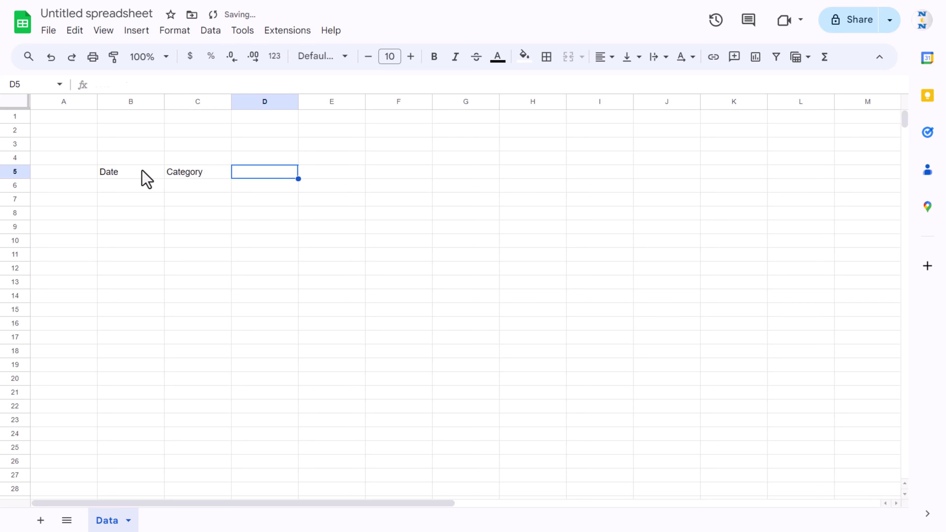
{"action": "type", "text": "Amount"}
{"action": "key", "text": "Return"}
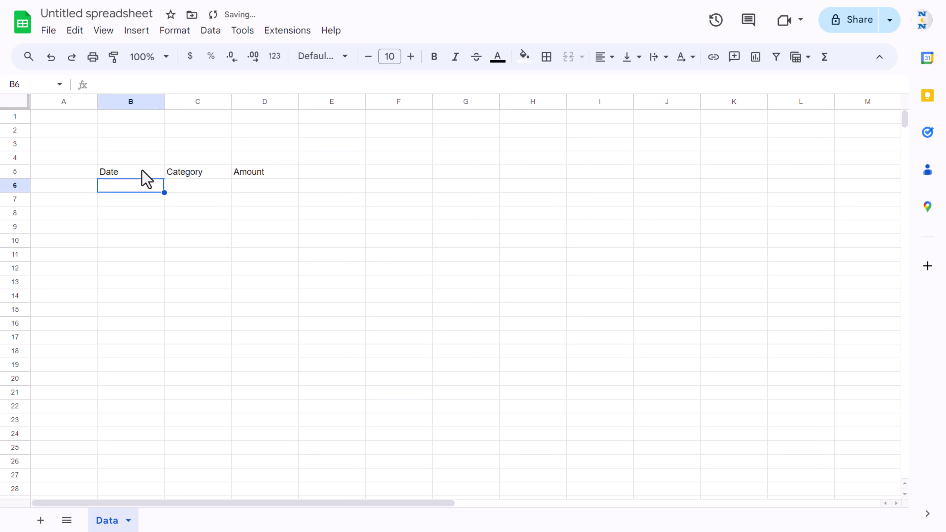
- Merge cells B4:D4 above the column headers and enter the title Income
{"action": "left_click_drag", "start_coordinate": [138, 161], "coordinate": [269, 162]}
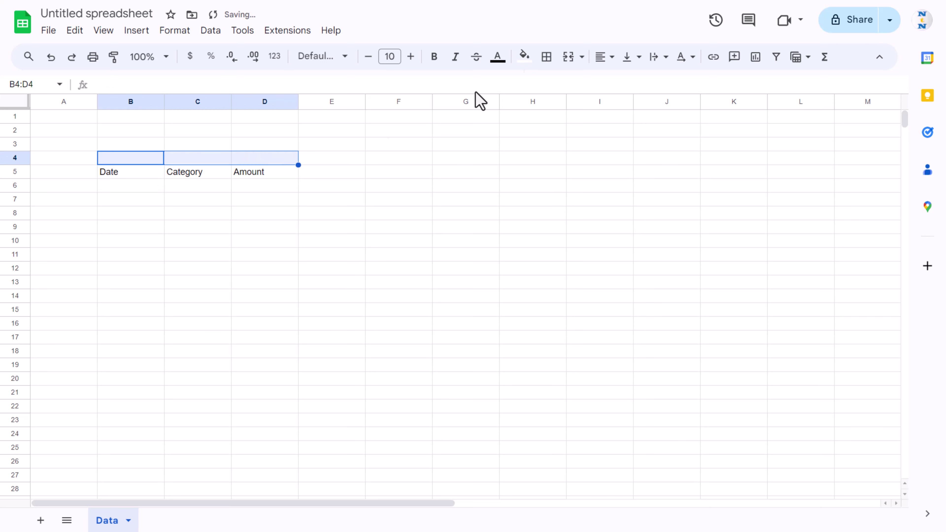
{"action": "left_click", "coordinate": [568, 59]}
{"action": "type", "text": "In"}
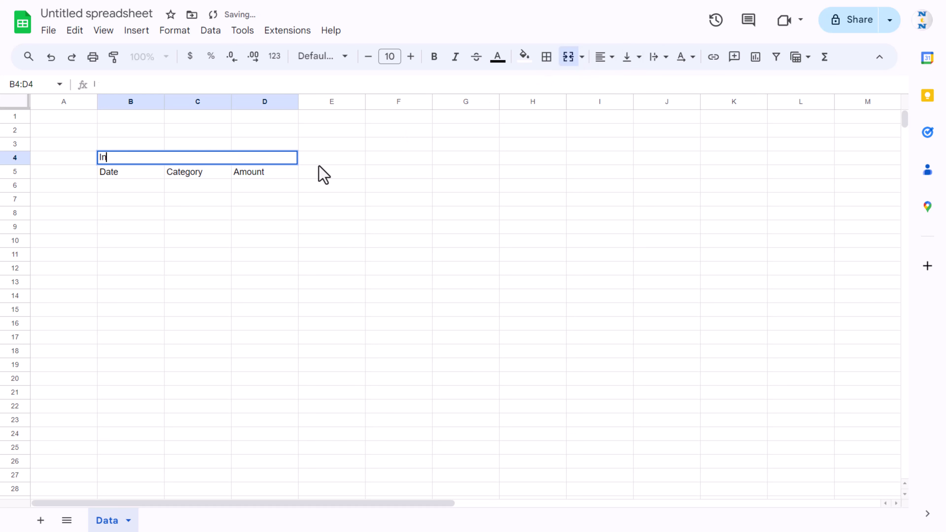
{"action": "type", "text": "come"}
{"action": "key", "text": "Return"}
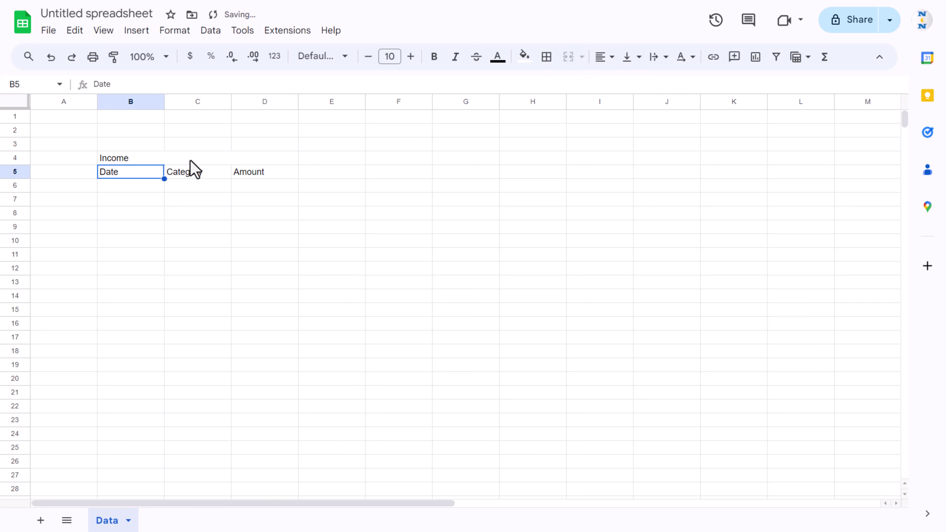
- Center the contents of range B4:D26 horizontally and align them vertically to the middle
{"action": "left_click_drag", "start_coordinate": [188, 156], "coordinate": [206, 469]}
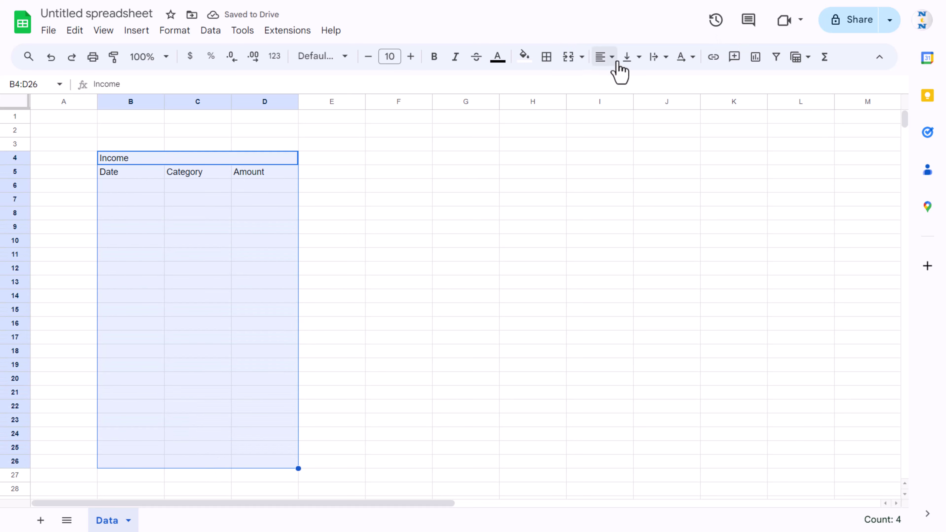
{"action": "left_click", "coordinate": [606, 58]}
{"action": "left_click", "coordinate": [627, 84]}
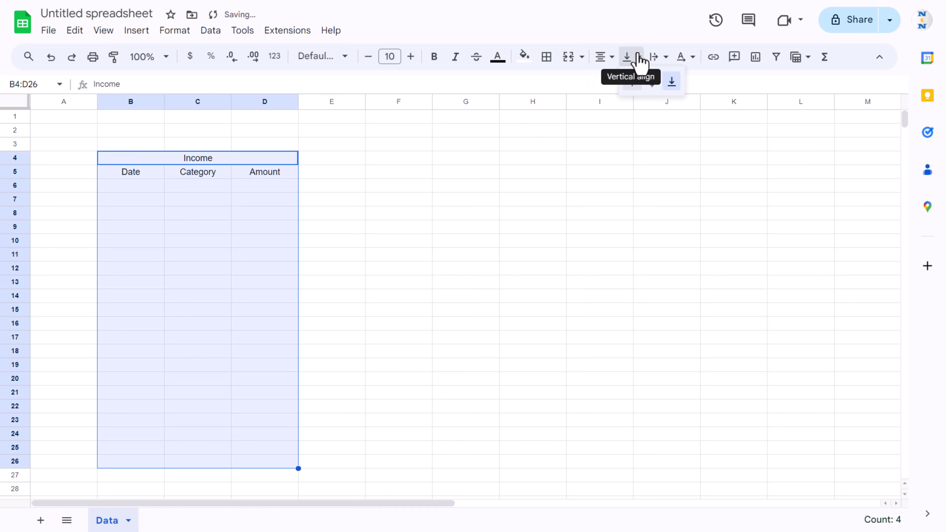
{"action": "left_click", "coordinate": [633, 58]}
{"action": "left_click", "coordinate": [652, 82]}
- Set the Income title to font size 12 and range B5:D26 to font size 9
{"action": "left_click", "coordinate": [223, 172]}
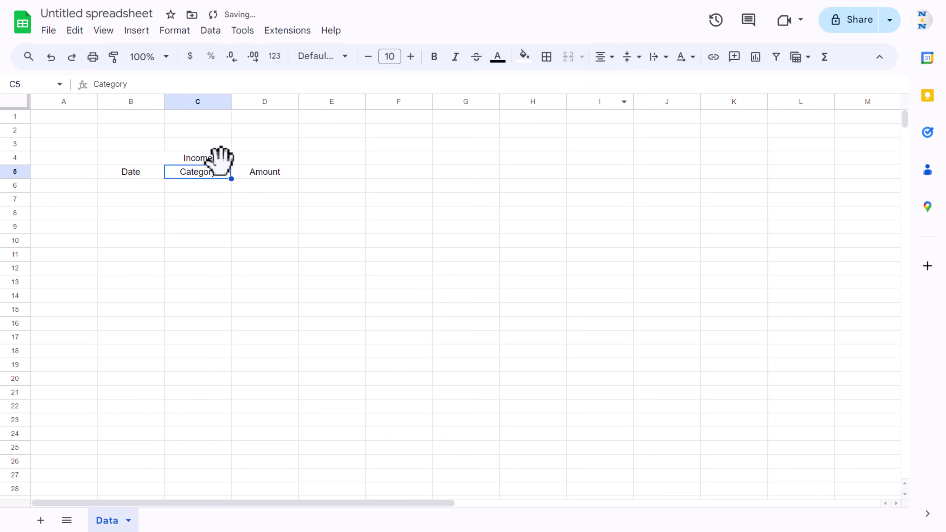
{"action": "left_click", "coordinate": [220, 158]}
{"action": "left_click", "coordinate": [411, 57]}
{"action": "left_click", "coordinate": [411, 57]}
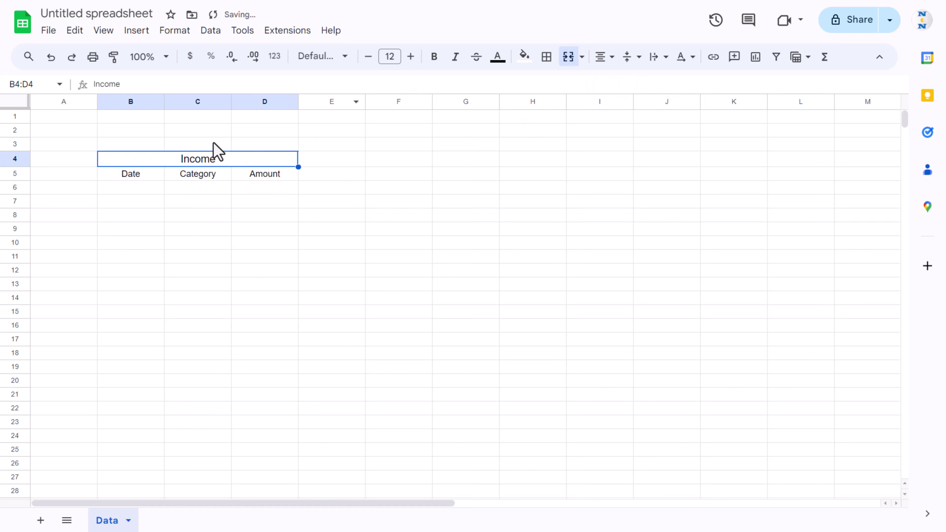
{"action": "left_click_drag", "start_coordinate": [124, 183], "coordinate": [258, 469]}
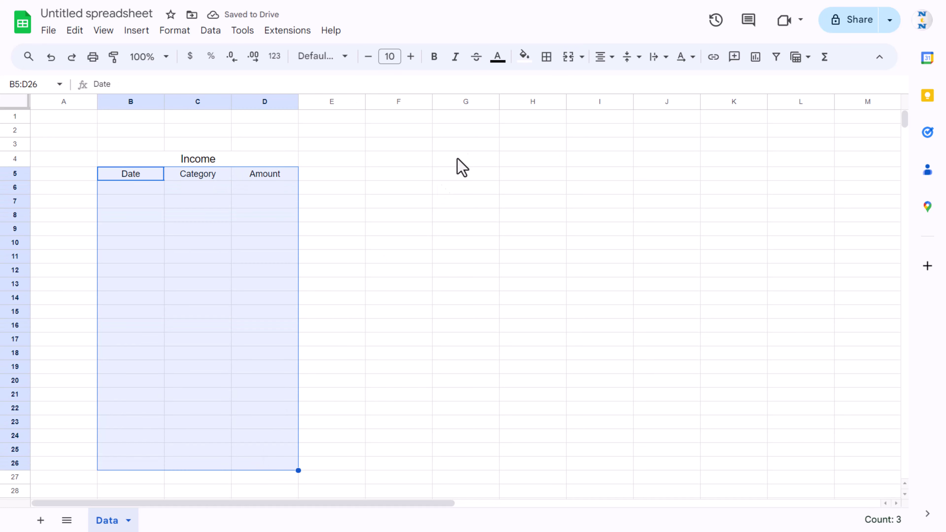
{"action": "left_click", "coordinate": [368, 58]}
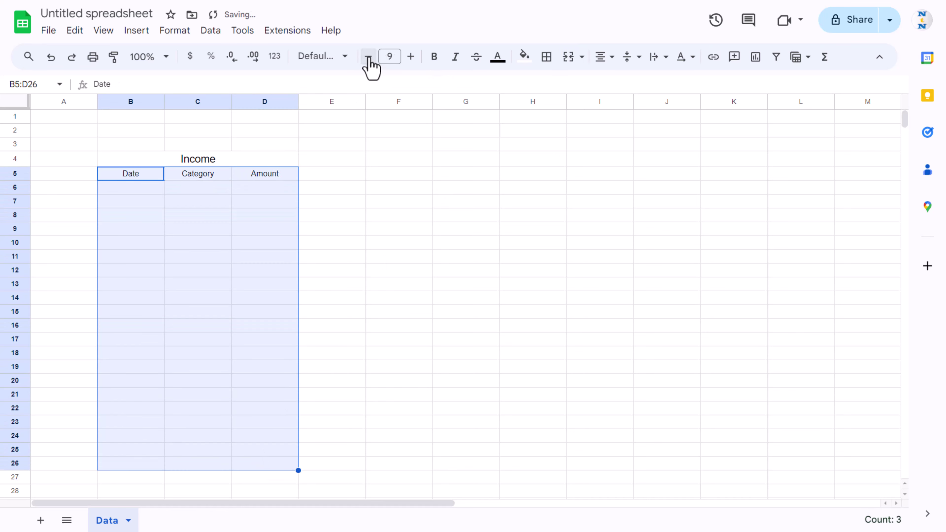
- Apply light green borders to all cells in range B5:D26
{"action": "left_click", "coordinate": [546, 57]}
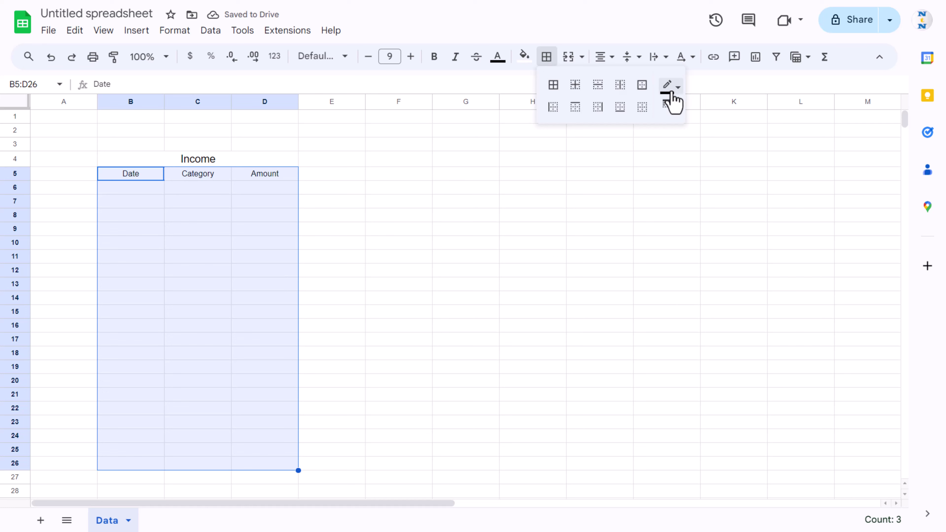
{"action": "left_click", "coordinate": [670, 87]}
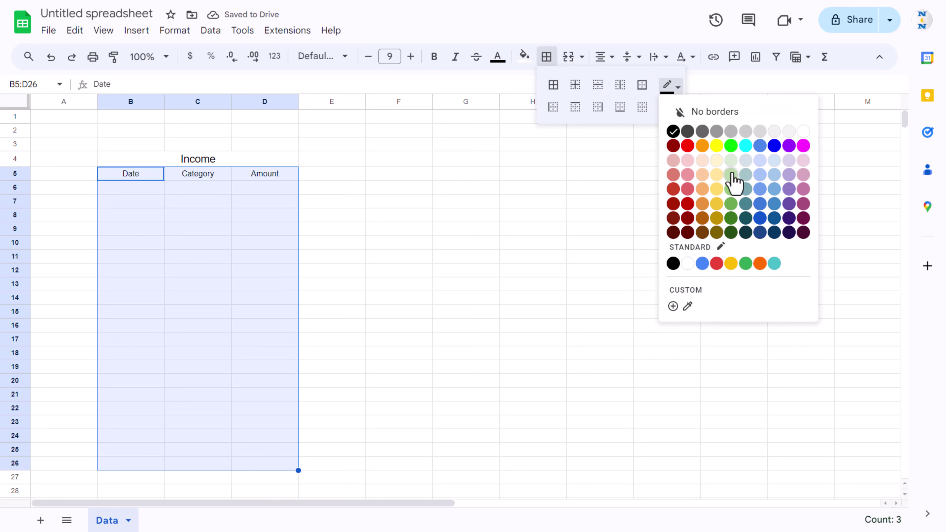
{"action": "left_click", "coordinate": [730, 174]}
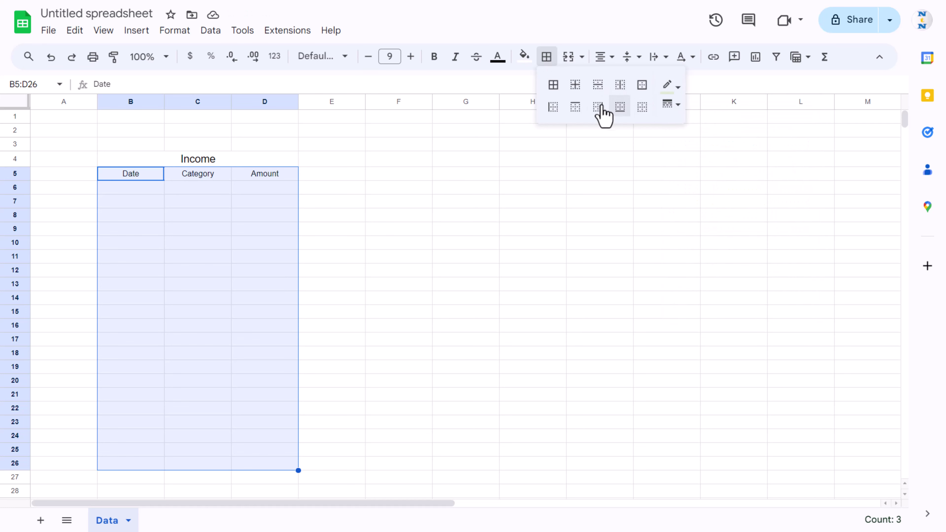
{"action": "left_click", "coordinate": [553, 85]}
- Fill the merged Income title cell with dark green 2 and make its text white and bold
{"action": "left_click", "coordinate": [154, 159]}
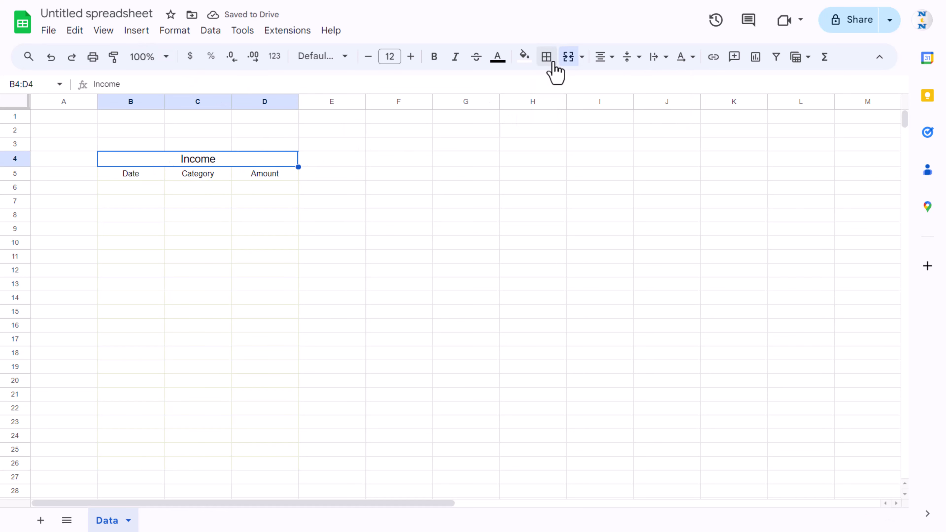
{"action": "left_click", "coordinate": [524, 56]}
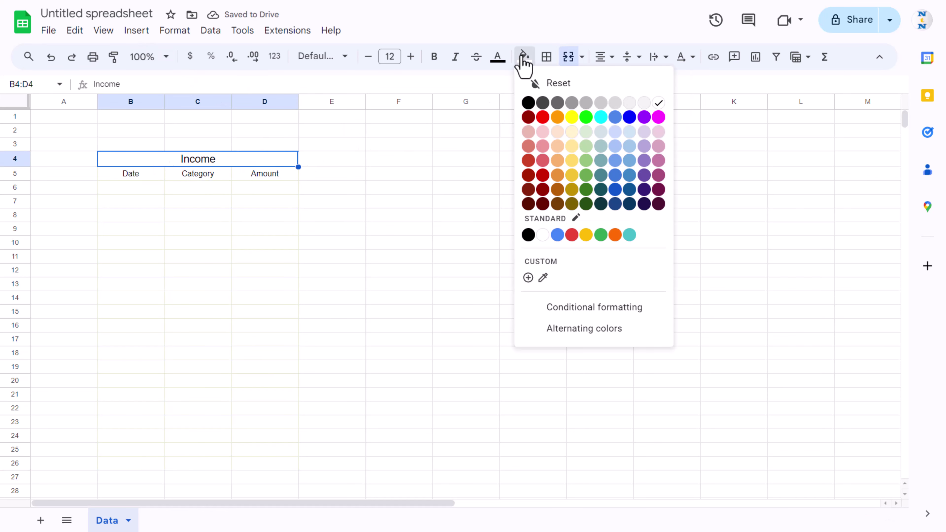
{"action": "left_click", "coordinate": [585, 189]}
{"action": "left_click", "coordinate": [498, 57]}
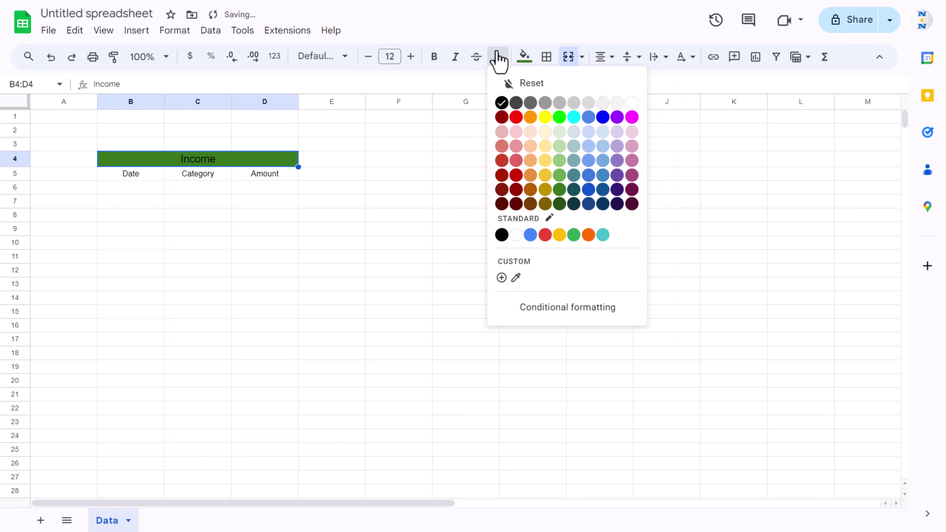
{"action": "left_click", "coordinate": [631, 103]}
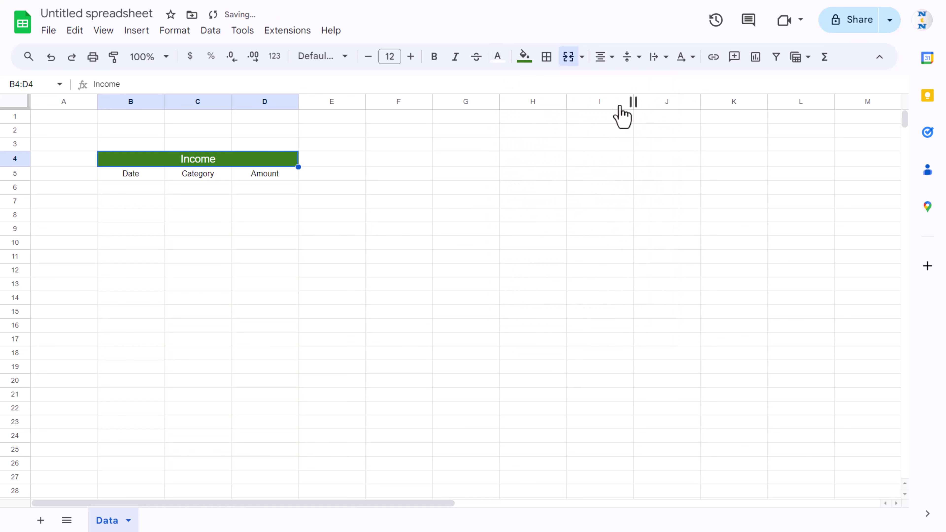
{"action": "left_click", "coordinate": [434, 56]}
- Hide the gridlines on the Data sheet
{"action": "left_click", "coordinate": [106, 31]}
{"action": "mouse_move", "coordinate": [112, 54]}
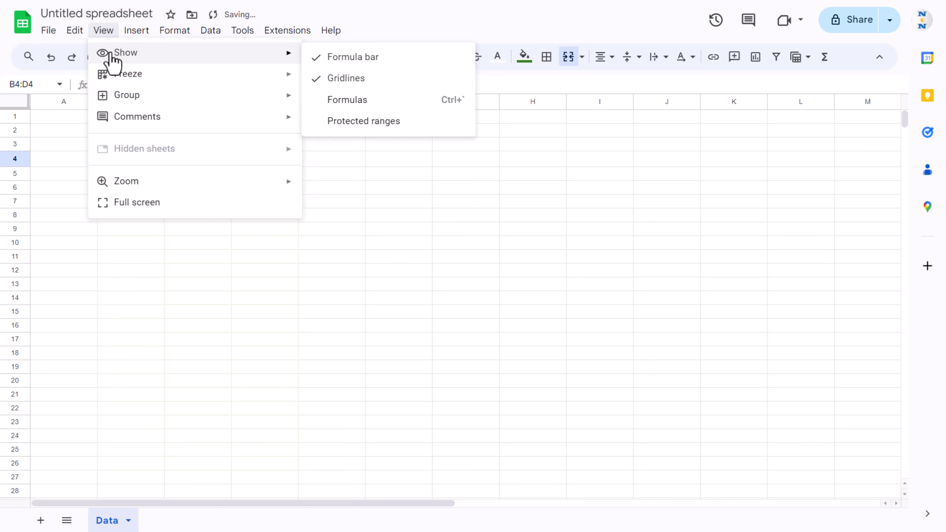
{"action": "left_click", "coordinate": [337, 79]}
{"action": "left_click", "coordinate": [144, 191]}
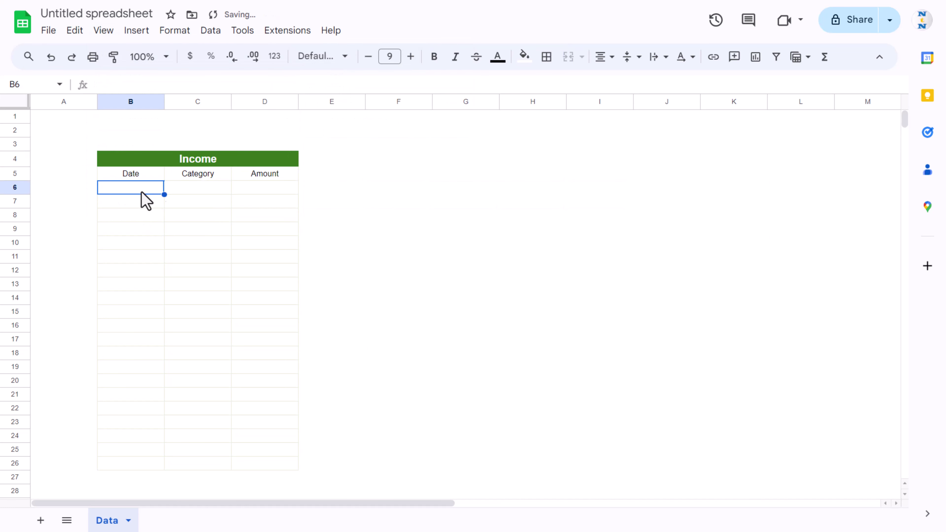
- Fill the Income header row B5:D5 with dark green 1 and make its text white and bold
{"action": "left_click_drag", "start_coordinate": [136, 173], "coordinate": [276, 181]}
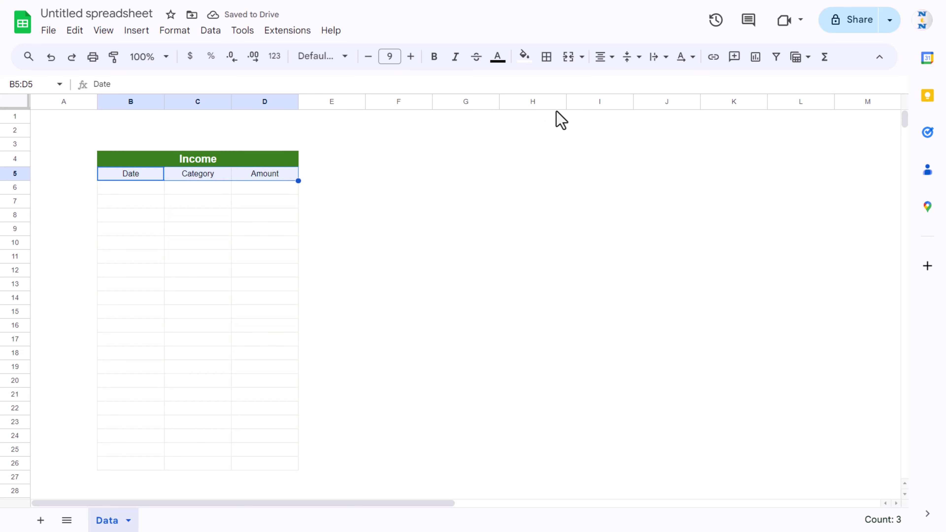
{"action": "left_click", "coordinate": [524, 59]}
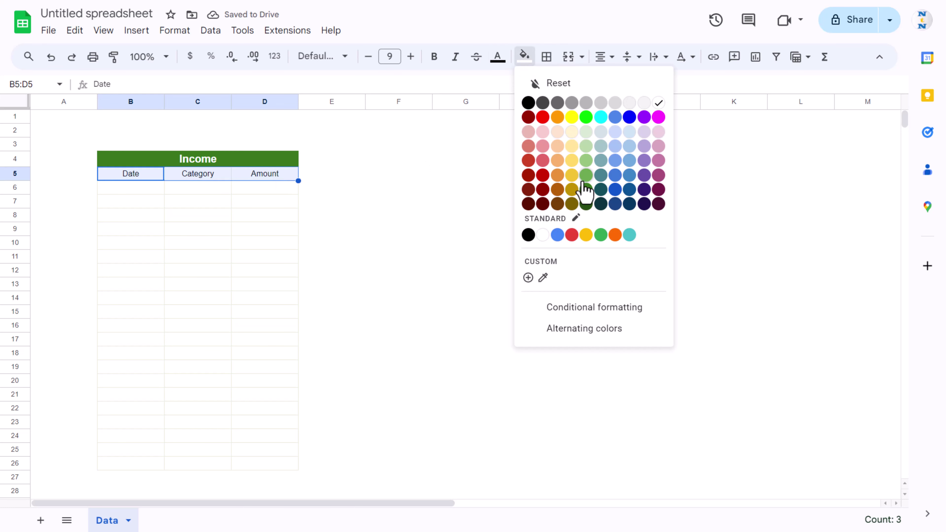
{"action": "left_click", "coordinate": [587, 180]}
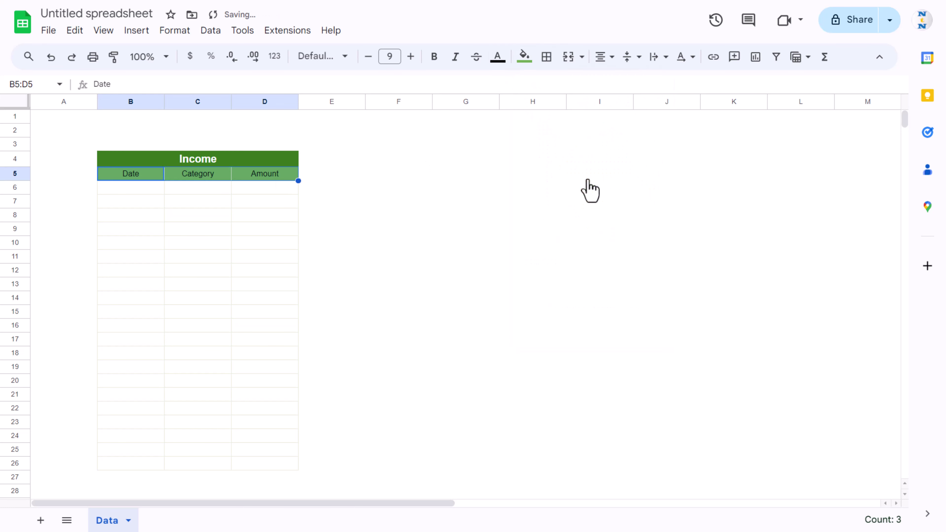
{"action": "left_click", "coordinate": [497, 60]}
{"action": "left_click", "coordinate": [631, 105]}
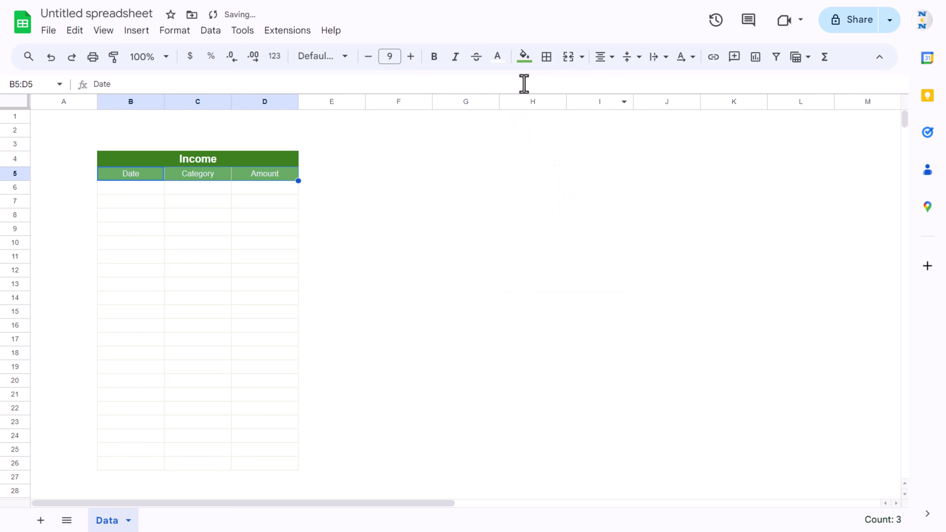
{"action": "left_click", "coordinate": [434, 57]}
- Fill the empty Income table body, range B6:D26, with light green 3
{"action": "left_click_drag", "start_coordinate": [119, 194], "coordinate": [272, 468]}
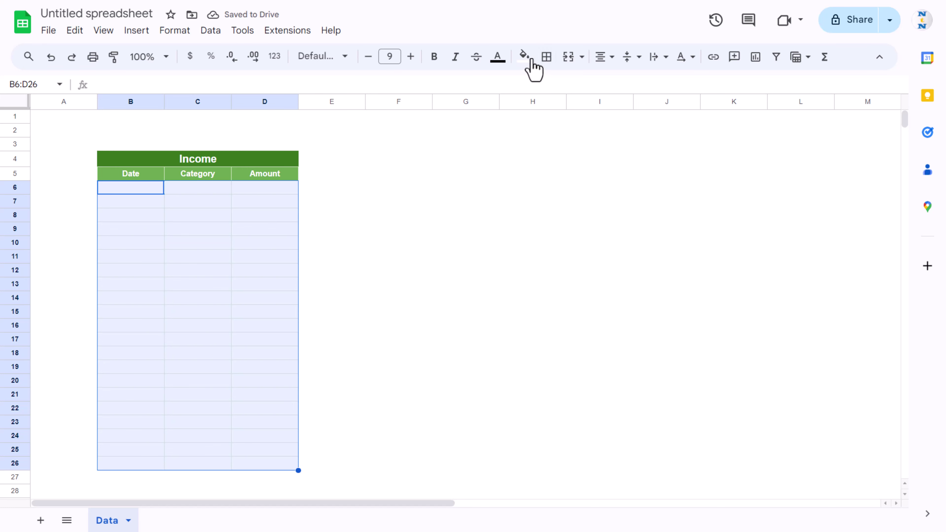
{"action": "left_click", "coordinate": [525, 57]}
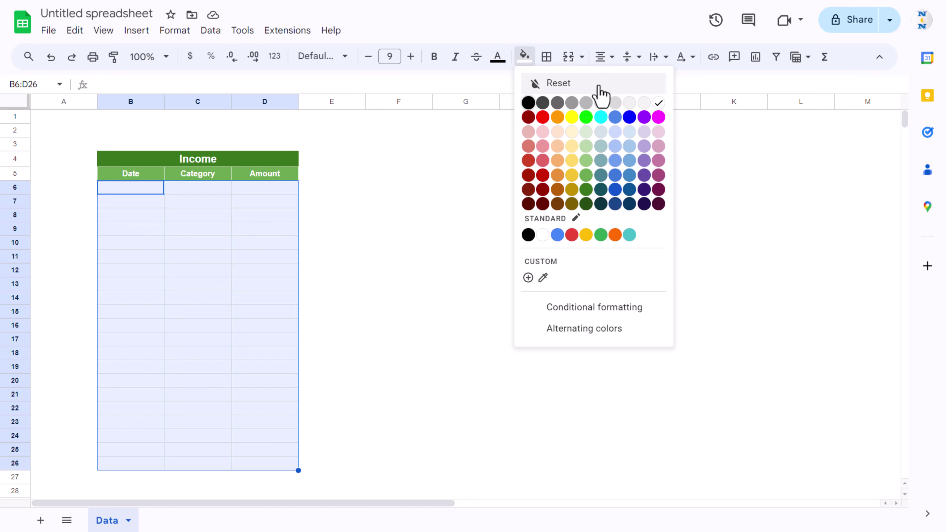
{"action": "left_click", "coordinate": [586, 146]}
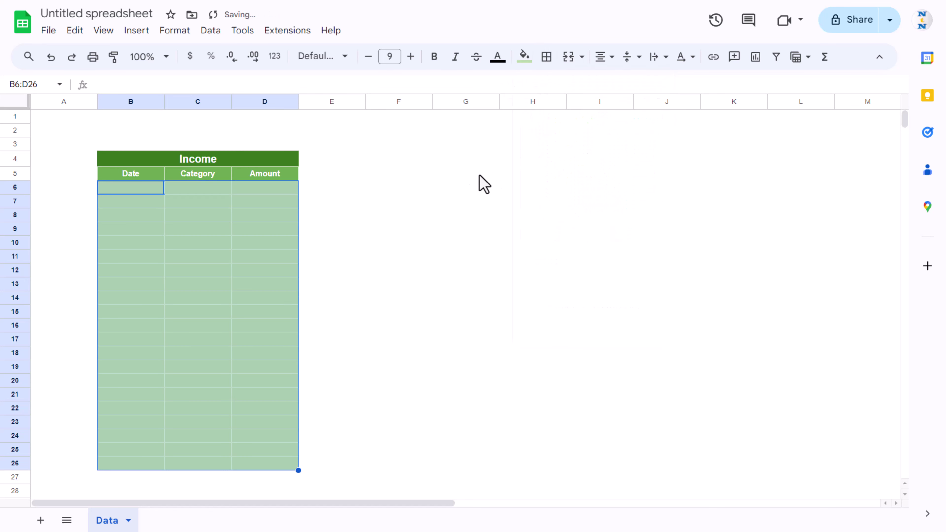
{"action": "left_click", "coordinate": [525, 56]}
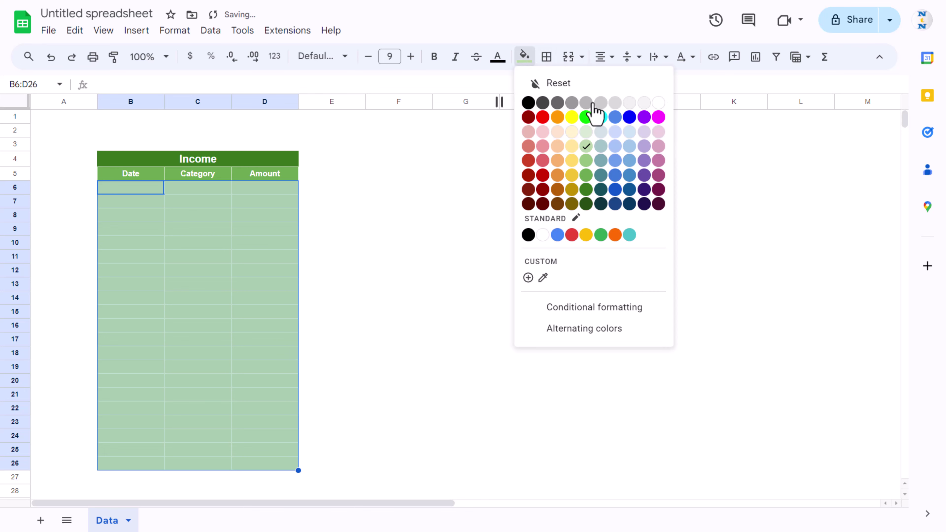
{"action": "left_click", "coordinate": [585, 131]}
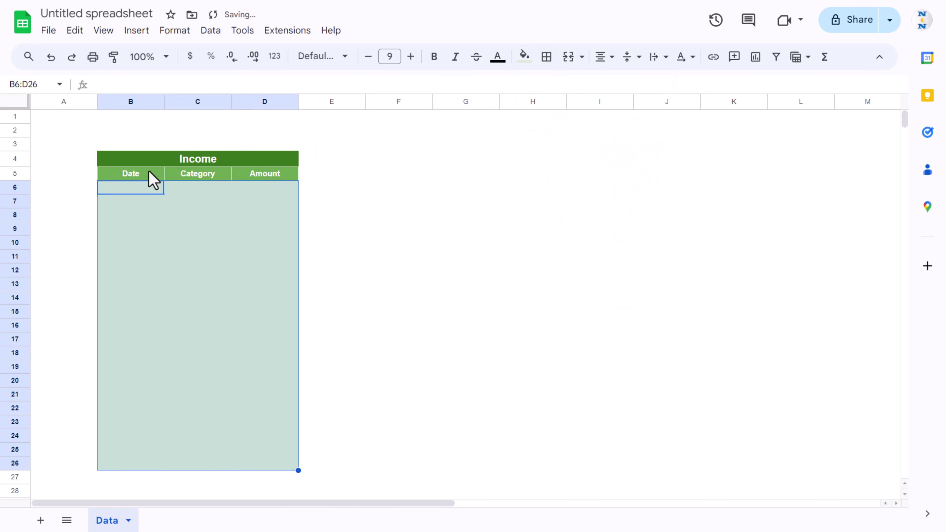
- Apply light green 1 borders to all cells of the Income table, range B4:D26
{"action": "left_click_drag", "start_coordinate": [152, 161], "coordinate": [182, 467]}
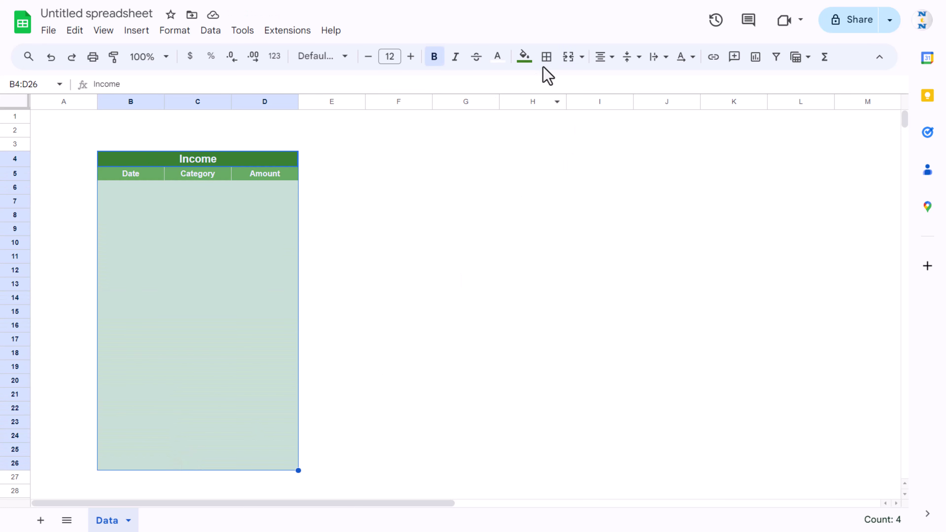
{"action": "left_click", "coordinate": [546, 57]}
{"action": "left_click", "coordinate": [677, 86]}
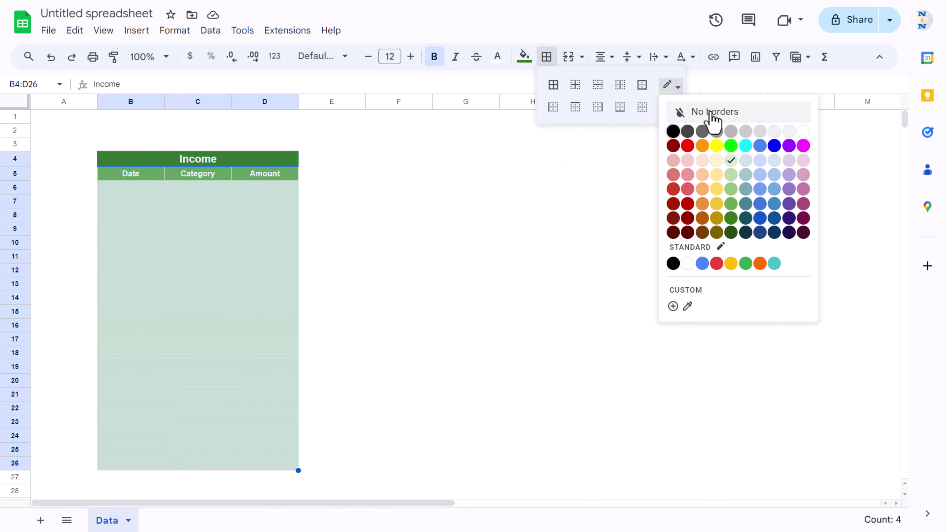
{"action": "left_click", "coordinate": [730, 190]}
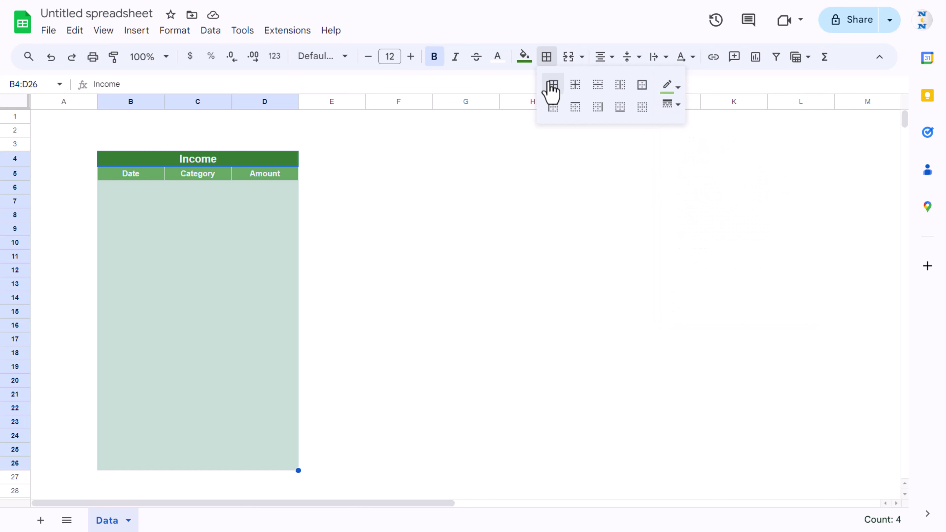
{"action": "left_click", "coordinate": [554, 88]}
{"action": "left_click", "coordinate": [283, 201]}
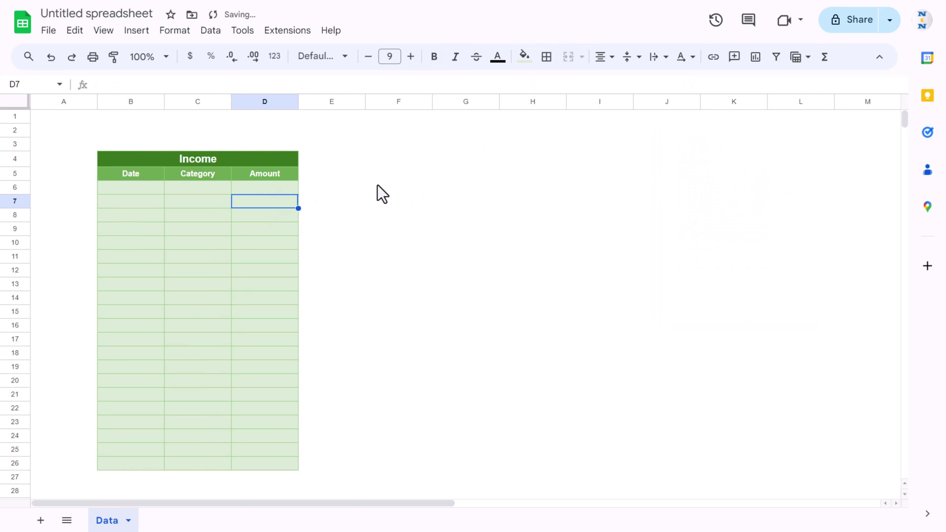
- Add a data validation rule to the Income Date cells B6:B26 that requires a valid date
{"action": "left_click", "coordinate": [130, 188]}
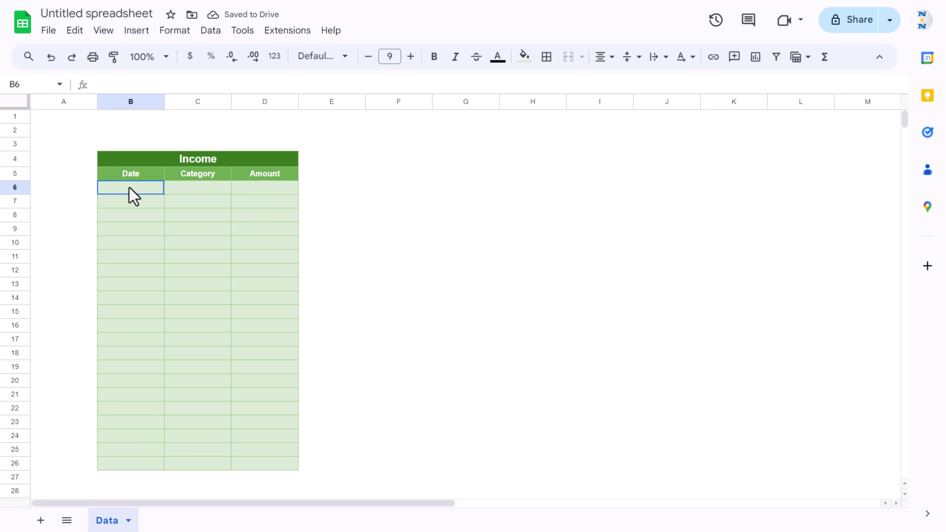
{"action": "left_click_drag", "start_coordinate": [128, 189], "coordinate": [128, 464]}
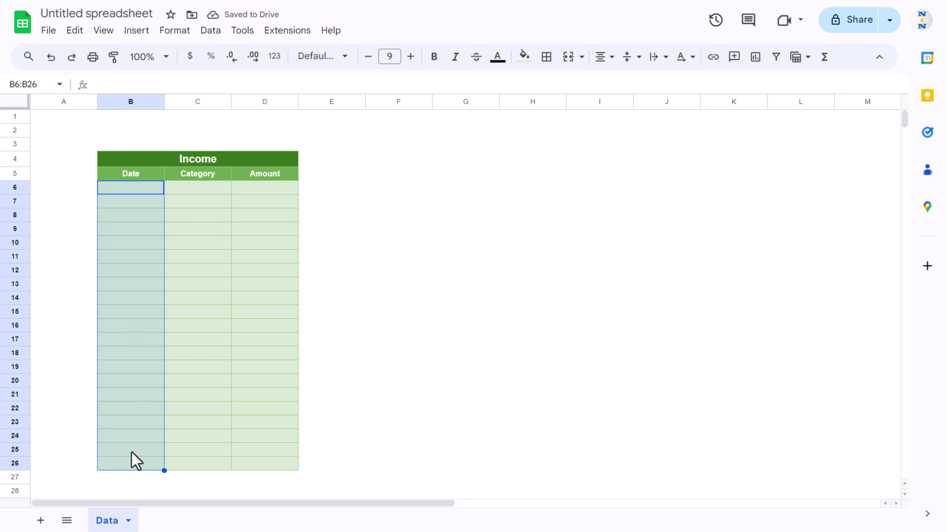
{"action": "right_click", "coordinate": [141, 237]}
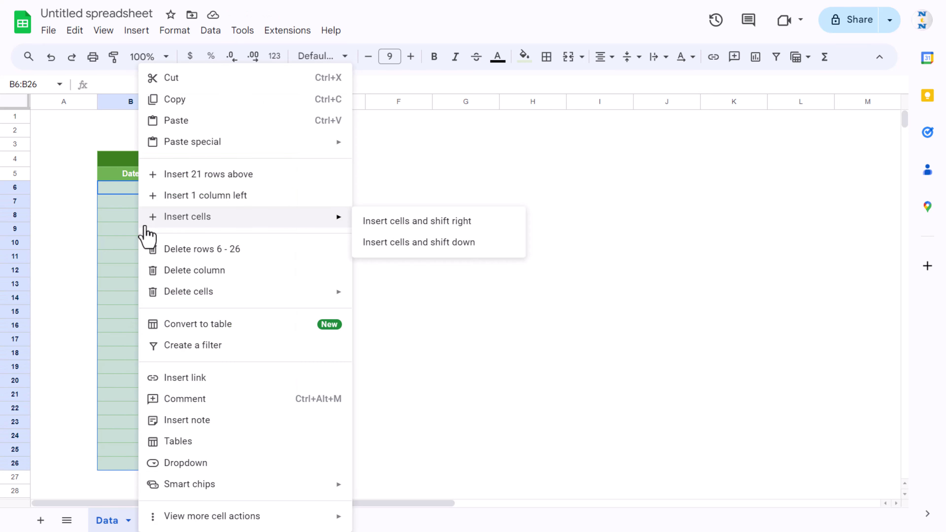
{"action": "left_click", "coordinate": [192, 461]}
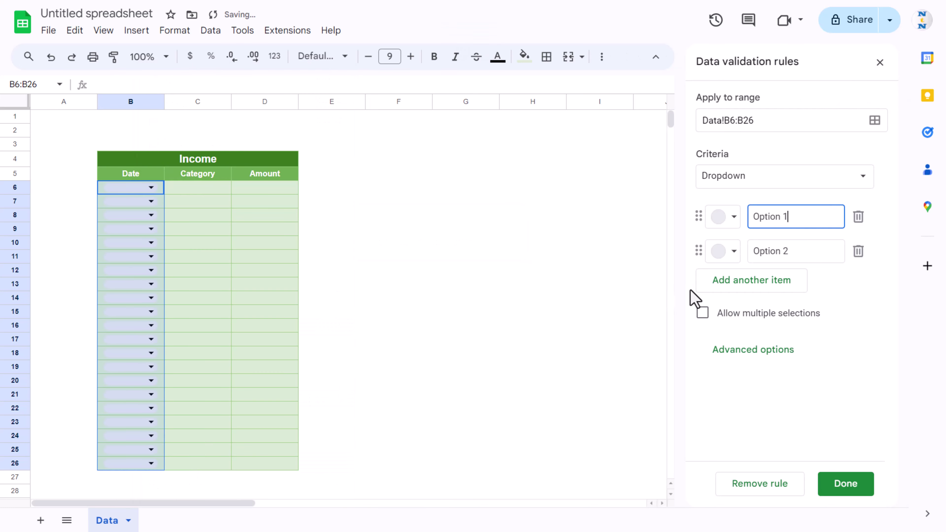
{"action": "left_click", "coordinate": [775, 182]}
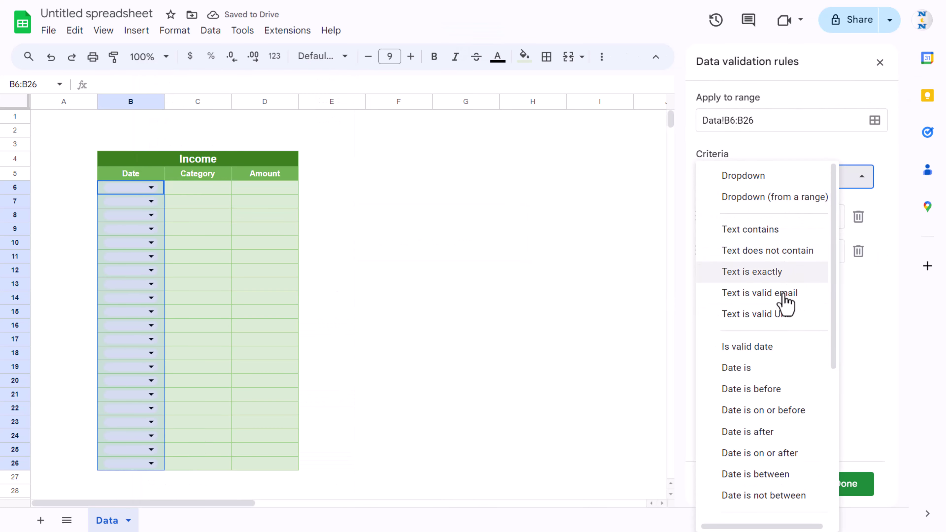
{"action": "left_click", "coordinate": [773, 348]}
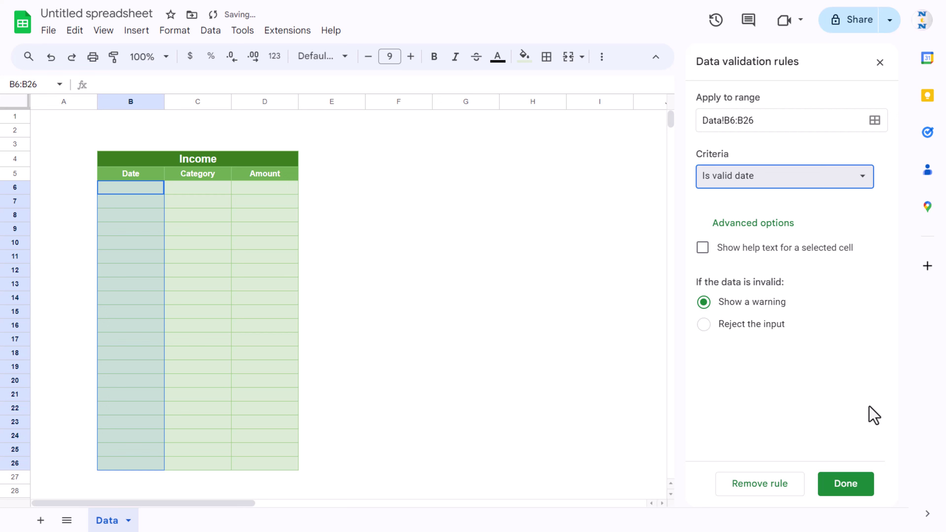
{"action": "left_click", "coordinate": [856, 486]}
- Open the date picker in cell B6 to check the date rule, leaving the cell empty
{"action": "left_click", "coordinate": [133, 190]}
{"action": "double_click", "coordinate": [120, 186]}
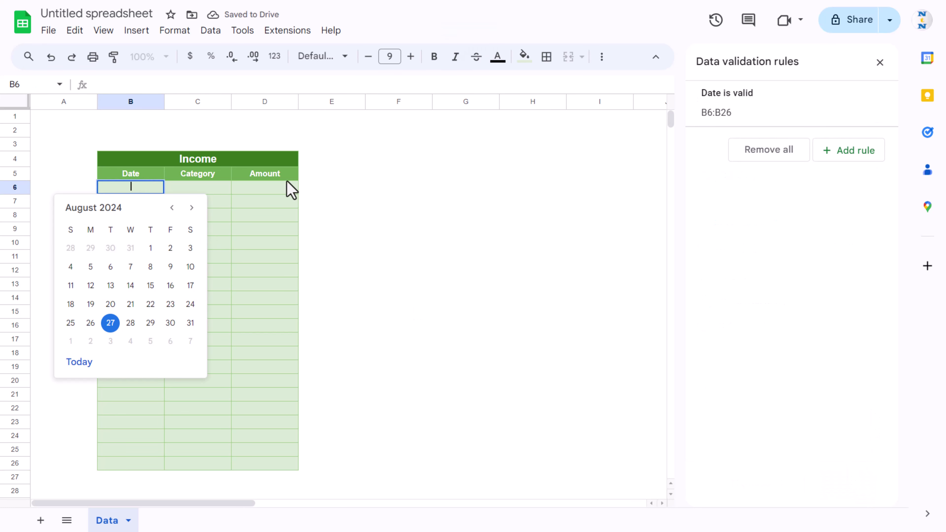
{"action": "left_click", "coordinate": [222, 186]}
- Close the data validation rules and widen the Category column of the Income table
{"action": "left_click", "coordinate": [880, 63]}
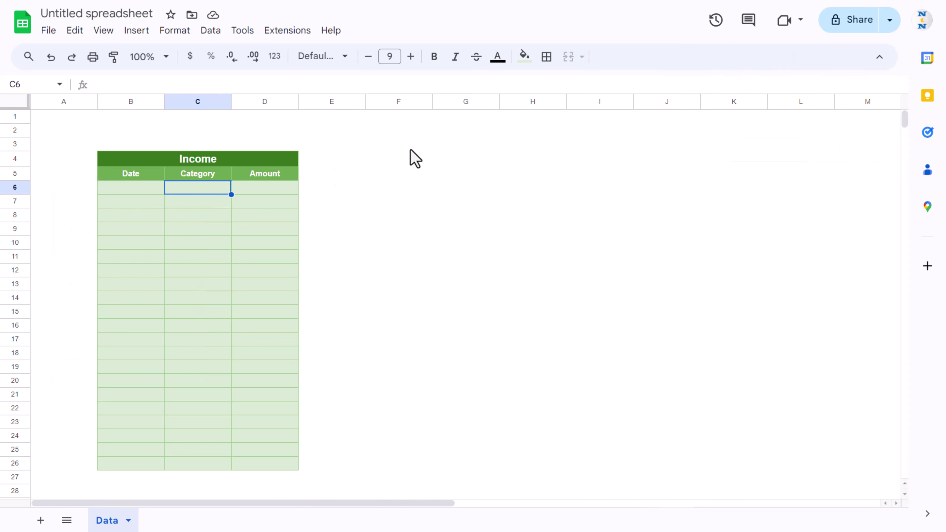
{"action": "left_click_drag", "start_coordinate": [231, 100], "coordinate": [263, 105]}
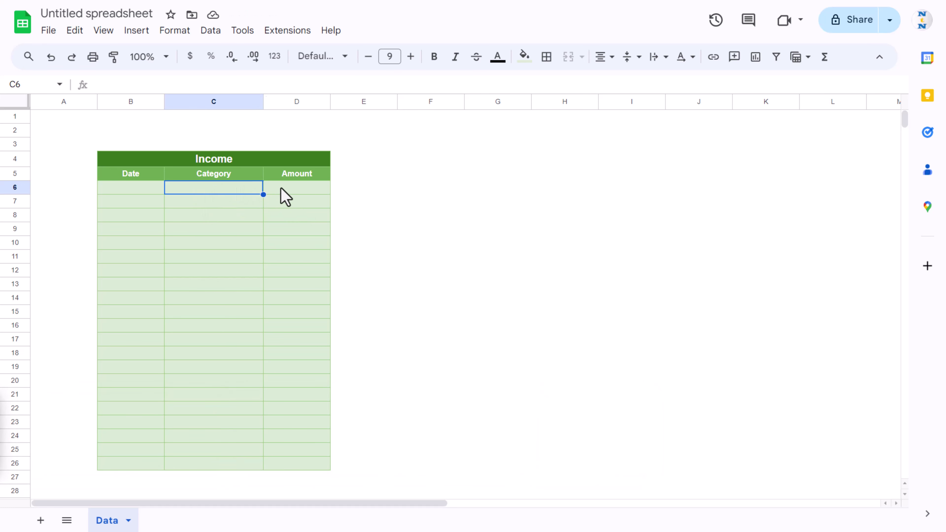
{"action": "left_click_drag", "start_coordinate": [305, 192], "coordinate": [301, 468]}
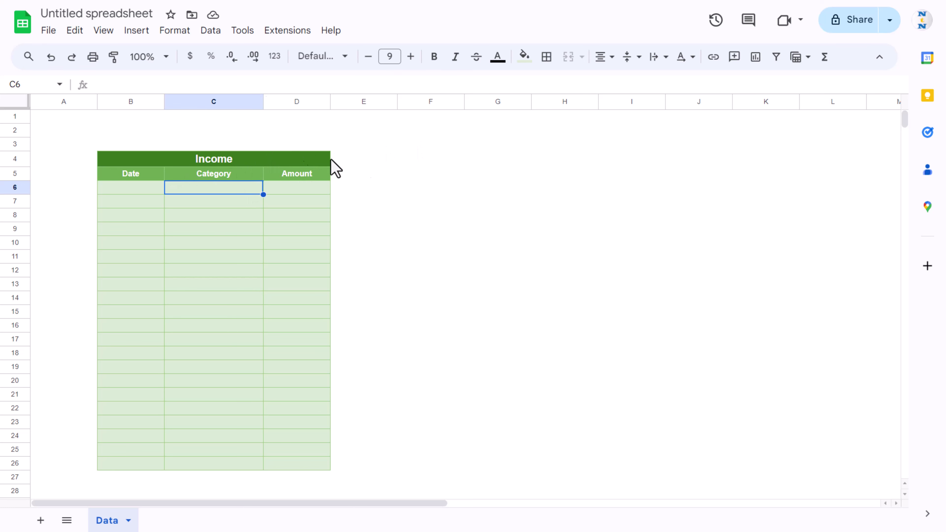
- Paste a copy of the Income table at F4 and change the copy's title to Expense
{"action": "left_click", "coordinate": [429, 159]}
{"action": "key", "text": "ctrl+v"}
{"action": "type", "text": "E"}
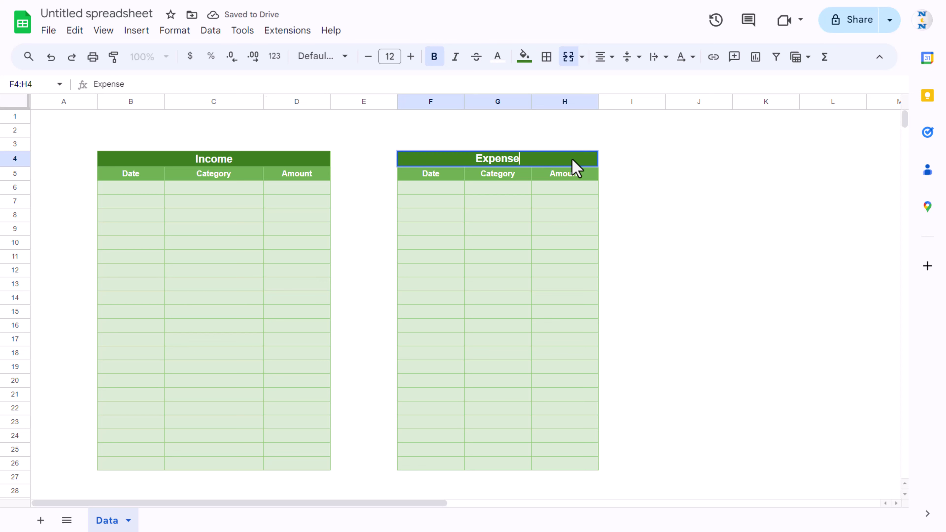
{"action": "key", "text": "Return"}
- Fill the Expense title F4:H4 with dark red 2 and the header row F5:H5 with dark red 1
{"action": "left_click", "coordinate": [572, 161]}
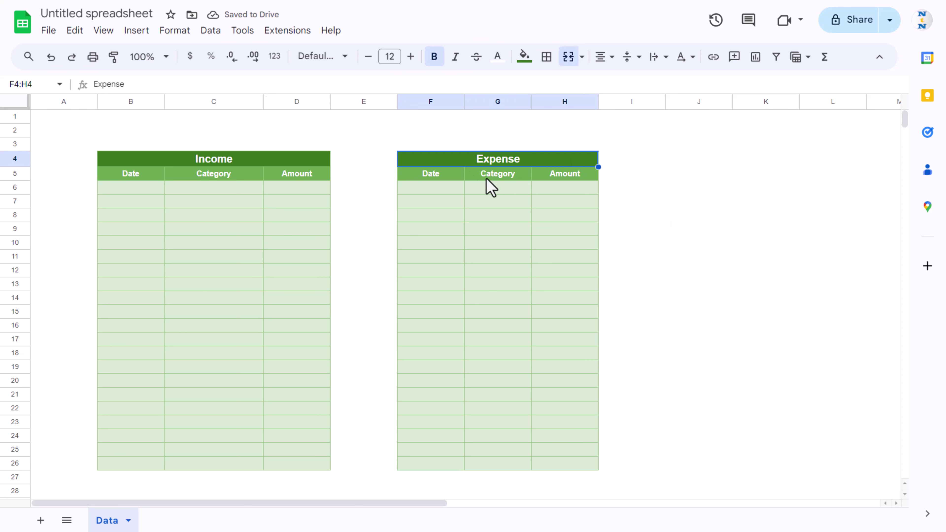
{"action": "left_click", "coordinate": [525, 59]}
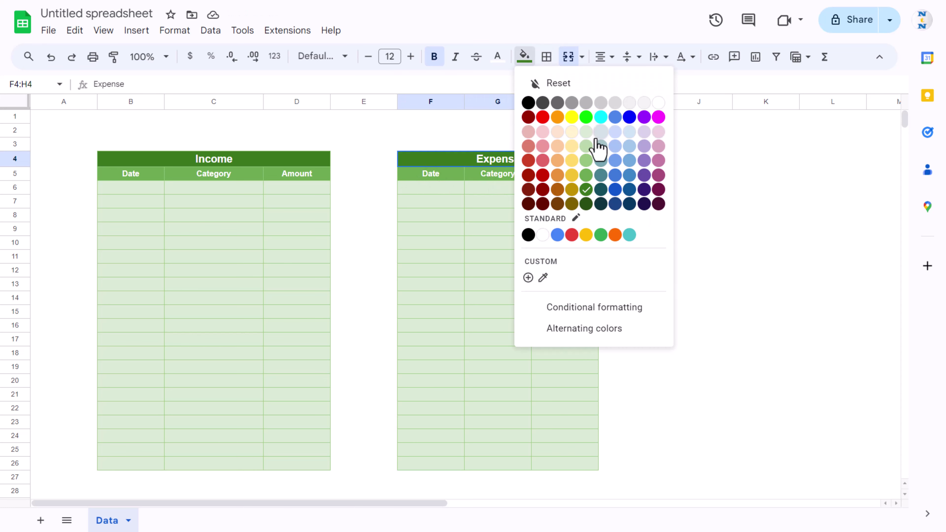
{"action": "left_click", "coordinate": [543, 189]}
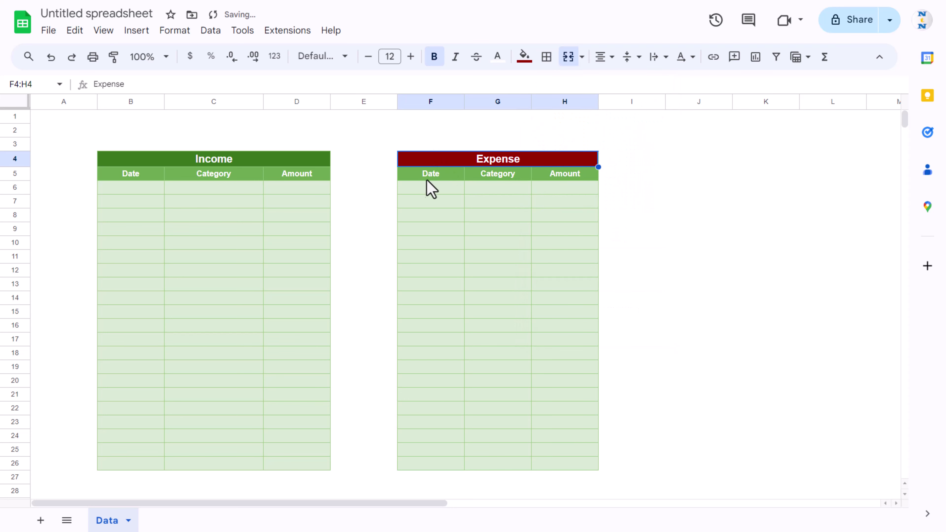
{"action": "left_click_drag", "start_coordinate": [428, 175], "coordinate": [589, 180]}
{"action": "left_click", "coordinate": [524, 57]}
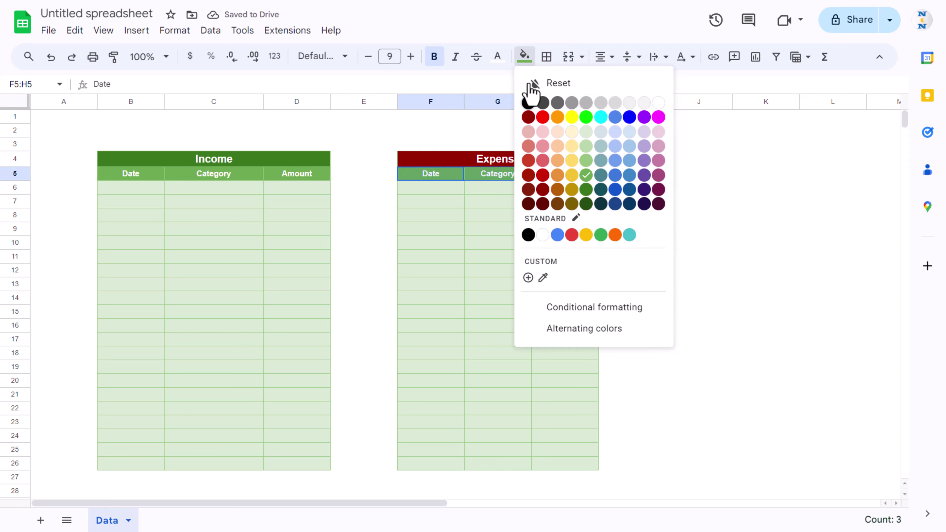
{"action": "left_click", "coordinate": [543, 174]}
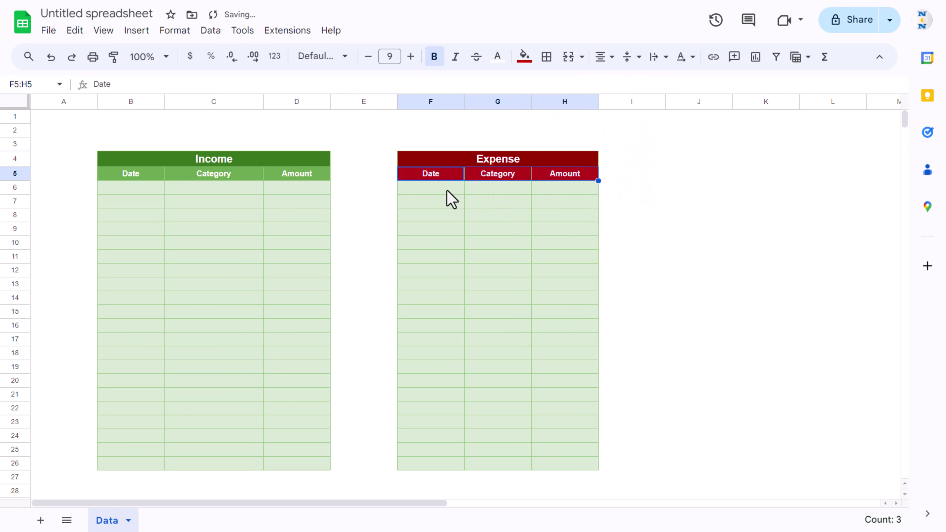
- Fill the Expense table's data rows F6:H26 with light red 3
{"action": "left_click_drag", "start_coordinate": [447, 189], "coordinate": [525, 311]}
{"action": "left_click_drag", "start_coordinate": [533, 346], "coordinate": [570, 475]}
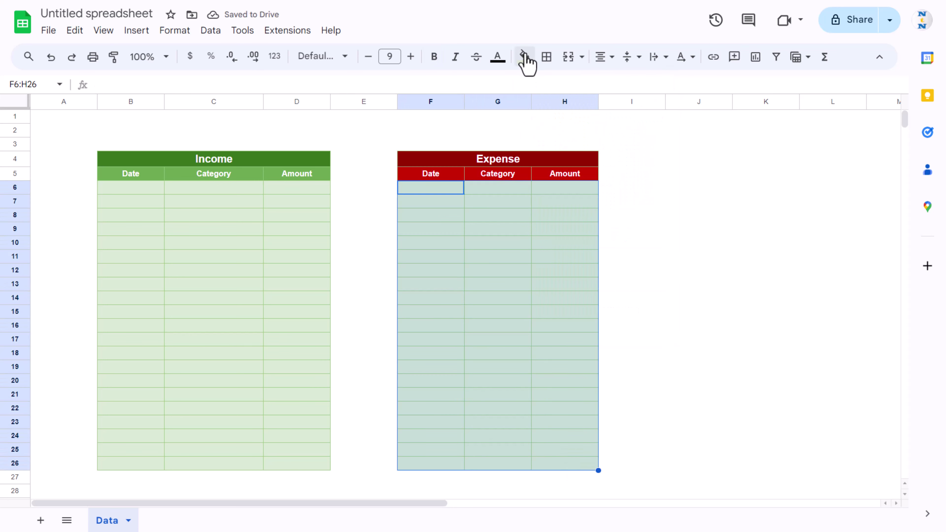
{"action": "left_click", "coordinate": [524, 56]}
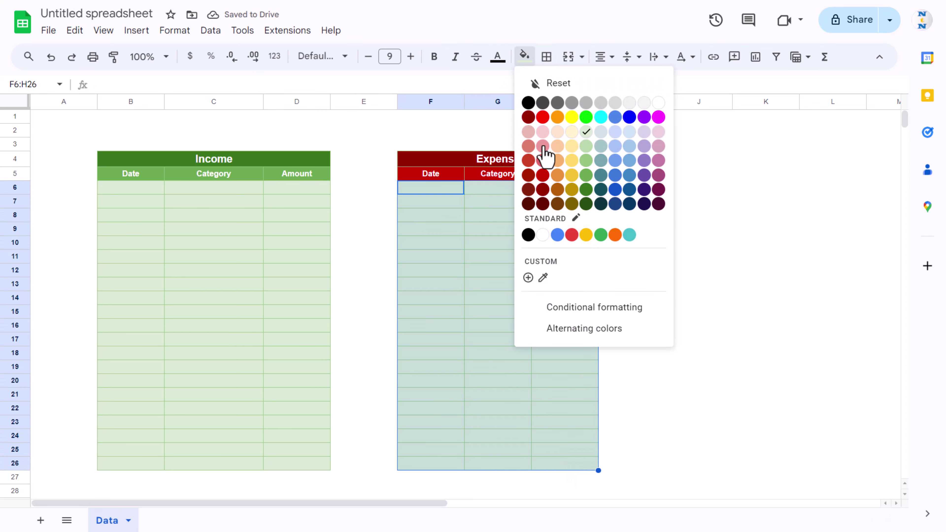
{"action": "left_click", "coordinate": [543, 131]}
- Apply light red 1 borders to all cells of the Expense table, F4:H26
{"action": "left_click", "coordinate": [516, 158]}
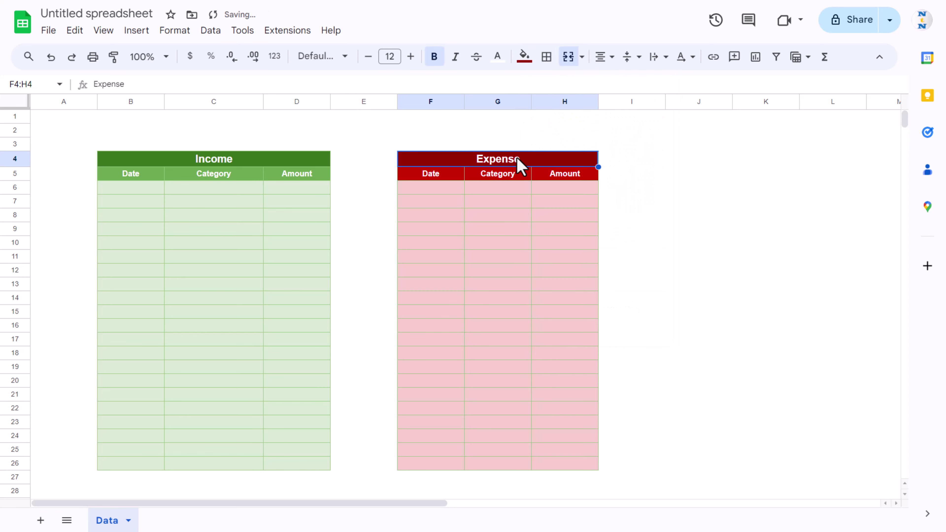
{"action": "left_click_drag", "start_coordinate": [522, 182], "coordinate": [533, 469]}
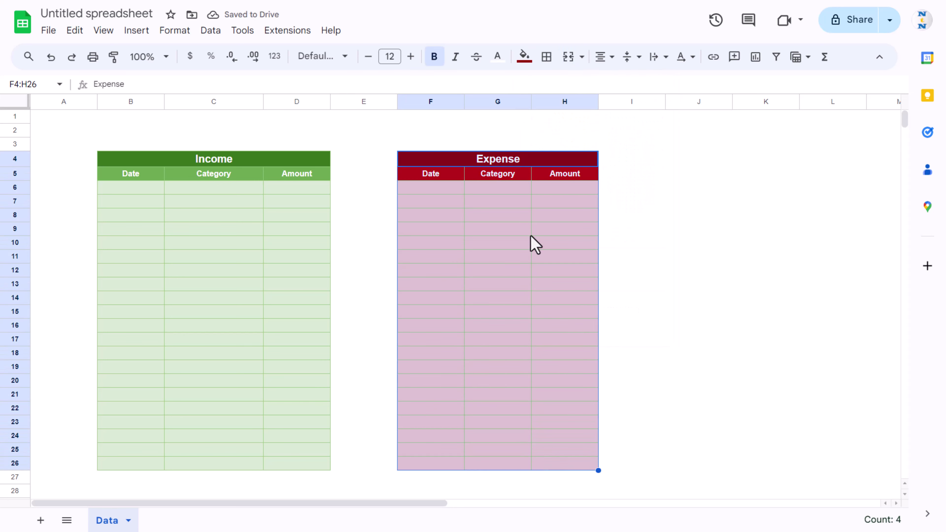
{"action": "left_click", "coordinate": [546, 61]}
{"action": "left_click", "coordinate": [672, 85]}
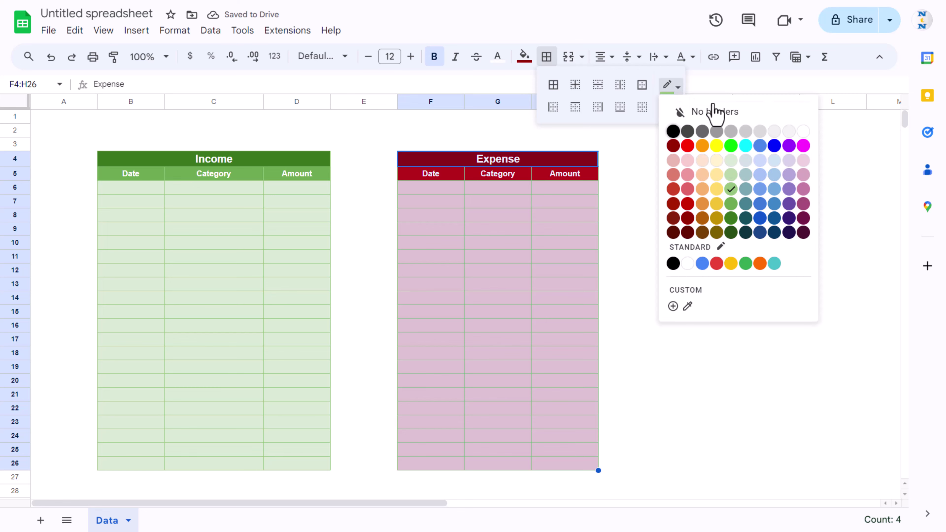
{"action": "left_click", "coordinate": [687, 190]}
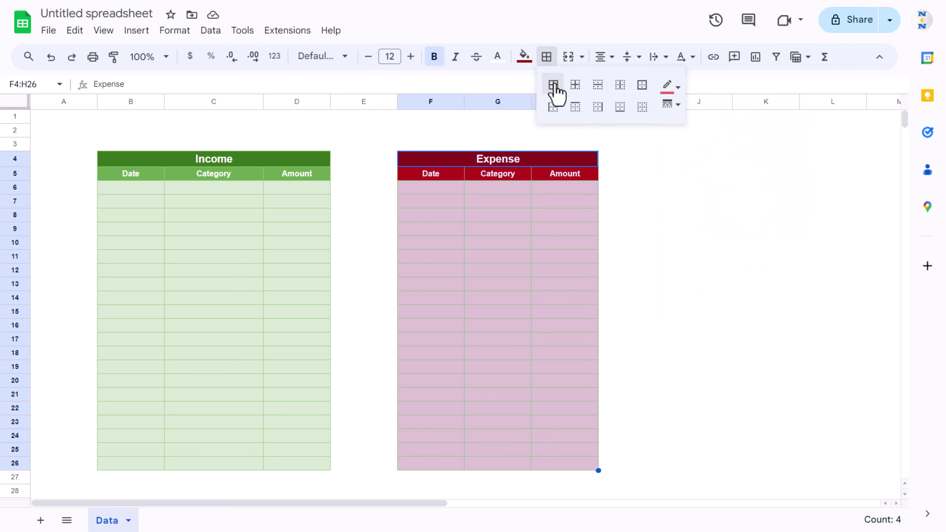
{"action": "left_click", "coordinate": [553, 85]}
{"action": "left_click", "coordinate": [521, 212]}
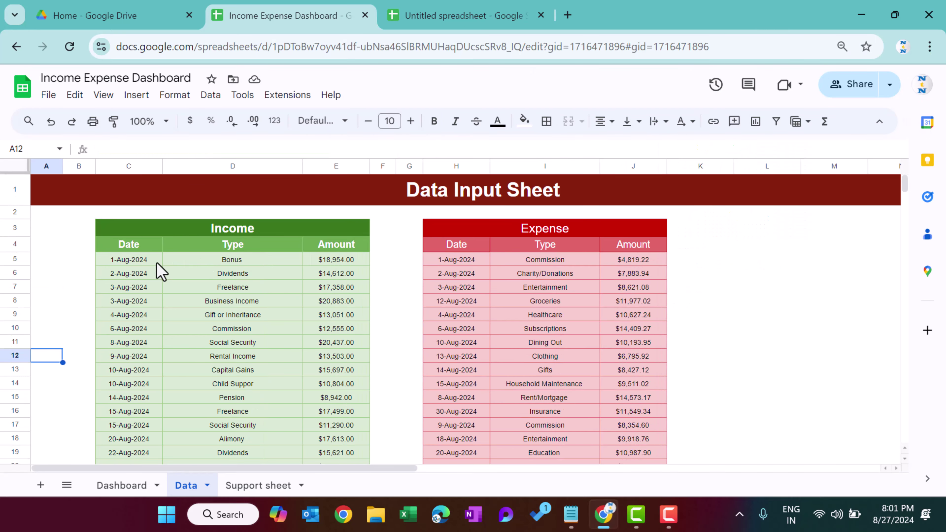
- Copy the income entries C5:E24 from the Income Expense Dashboard's Data sheet and paste them at B6 of the untitled spreadsheet
{"action": "left_click", "coordinate": [114, 262]}
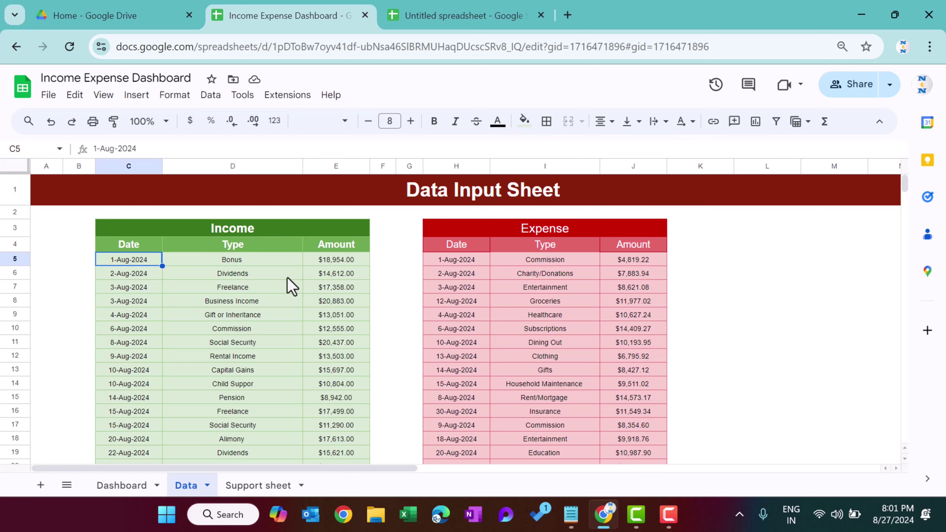
{"action": "scroll", "coordinate": [309, 286], "scroll_direction": "down", "scroll_amount": 3}
{"action": "left_click", "coordinate": [342, 374], "text": "shift"}
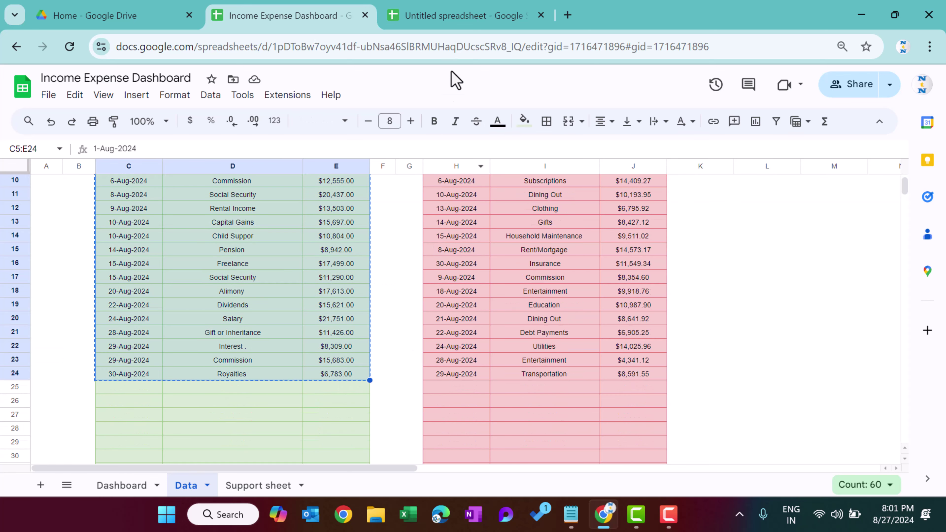
{"action": "left_click", "coordinate": [457, 15]}
{"action": "left_click", "coordinate": [120, 252]}
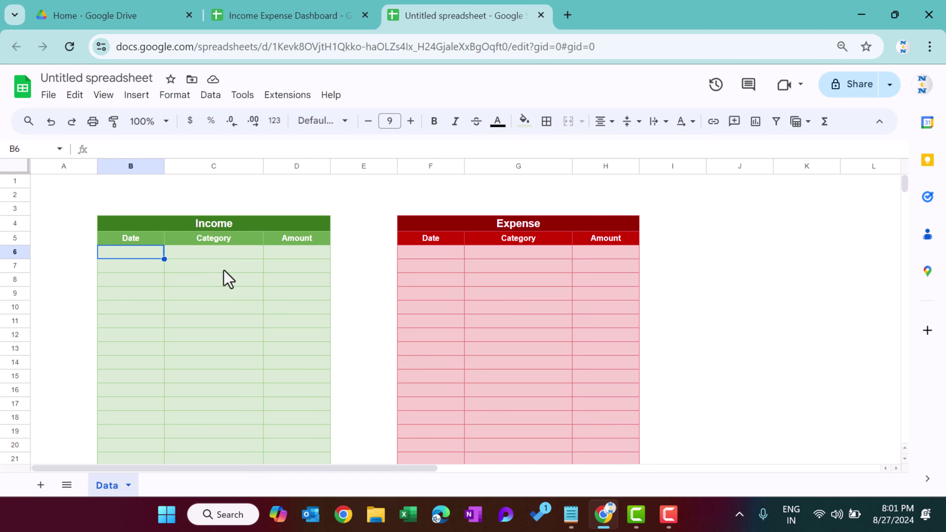
{"action": "key", "text": "ctrl+v"}
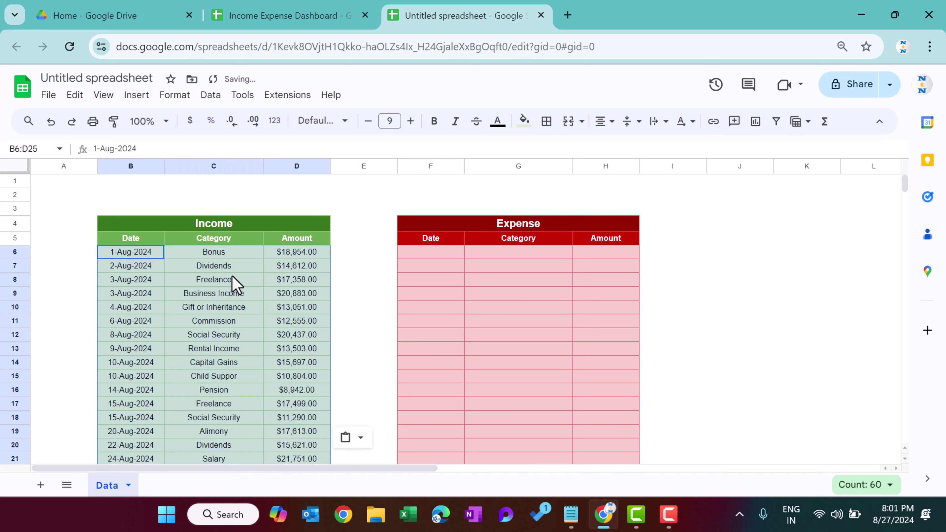
- Copy the expense entries H5:J24 from the Income Expense Dashboard's Data sheet, paste them at F6 of the untitled spreadsheet and check the rows
{"action": "left_click", "coordinate": [286, 11]}
{"action": "scroll", "coordinate": [471, 263], "scroll_direction": "up", "scroll_amount": 5}
{"action": "left_click_drag", "start_coordinate": [464, 257], "coordinate": [652, 380]}
{"action": "key", "text": "ctrl+c"}
{"action": "left_click", "coordinate": [508, 7]}
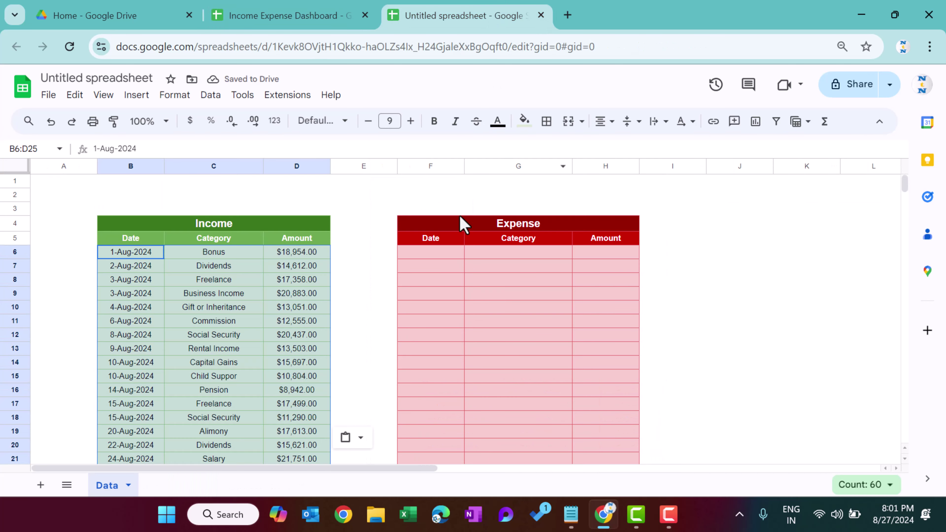
{"action": "left_click", "coordinate": [422, 252]}
{"action": "key", "text": "ctrl+v"}
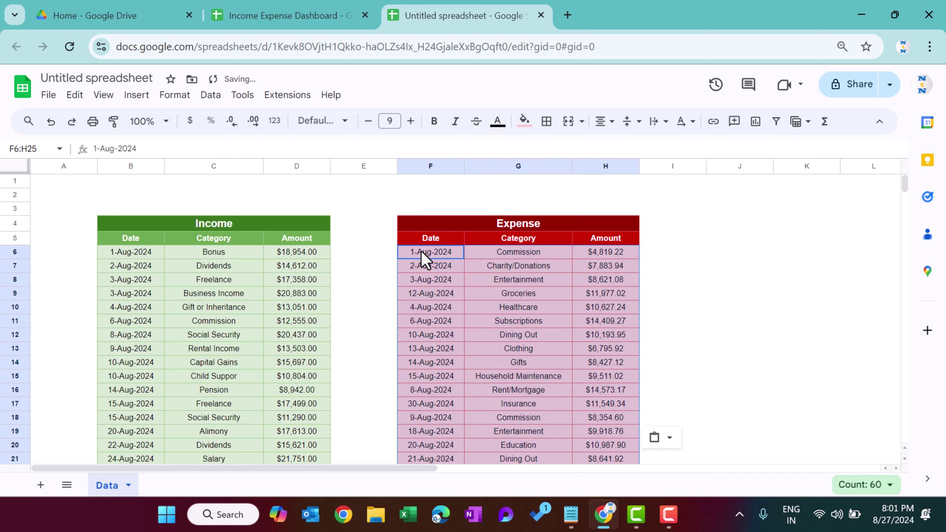
{"action": "left_click", "coordinate": [580, 323]}
{"action": "scroll", "coordinate": [545, 313], "scroll_direction": "down", "scroll_amount": 2}
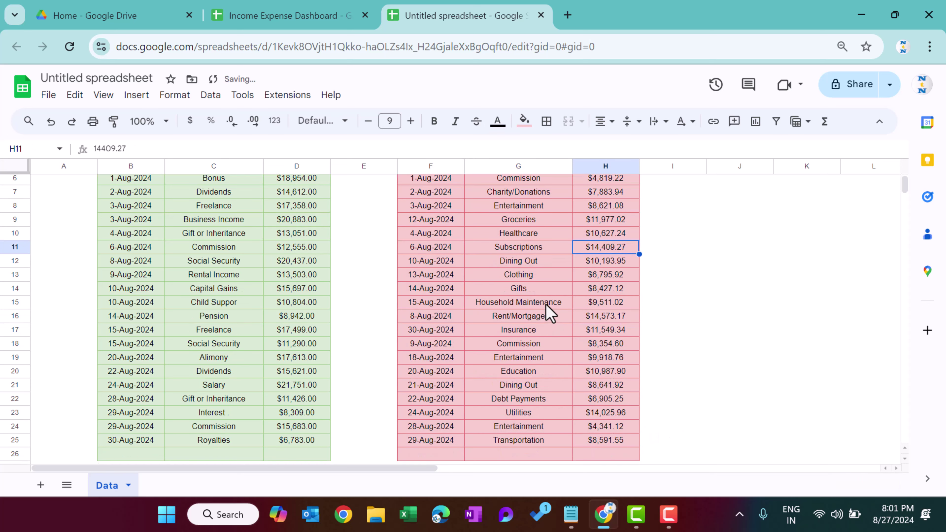
{"action": "scroll", "coordinate": [540, 283], "scroll_direction": "up", "scroll_amount": 2}
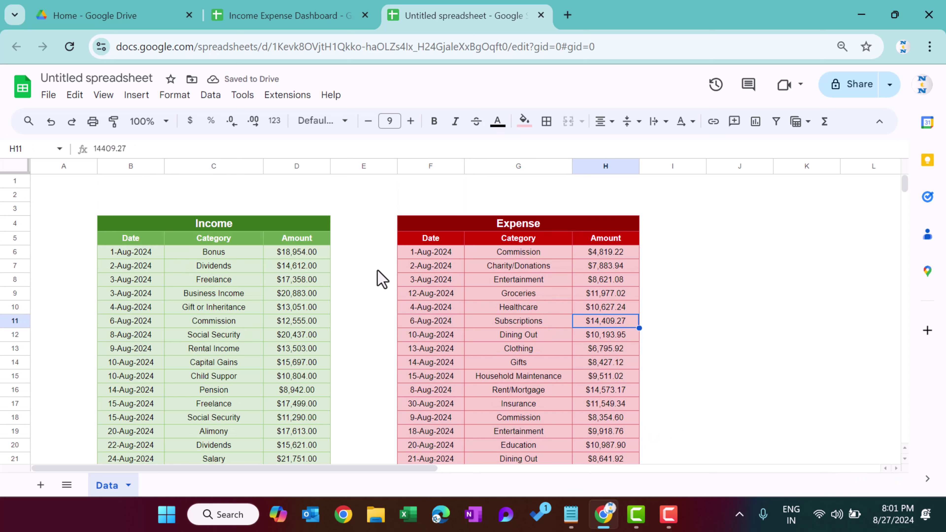
- Merge cells A1:L2 above the tables and fill the merged banner with dark red 2
{"action": "left_click_drag", "start_coordinate": [42, 183], "coordinate": [863, 195]}
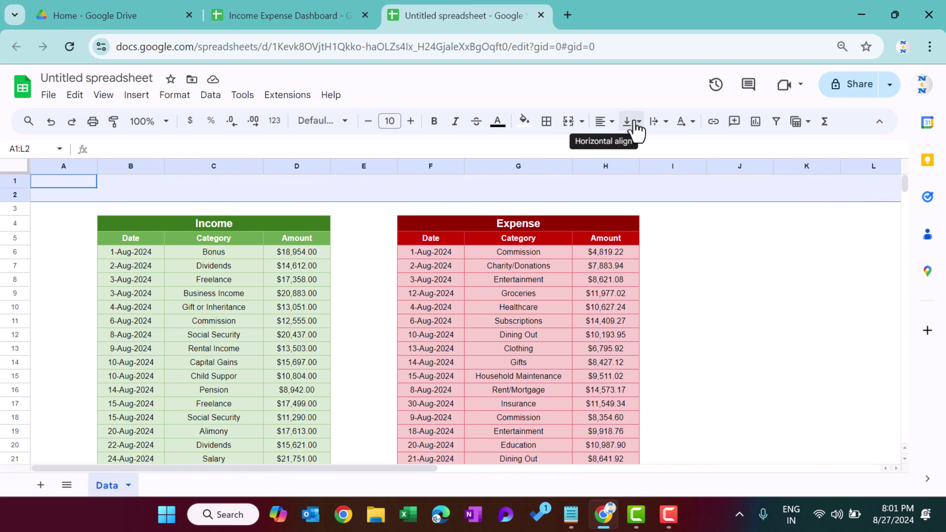
{"action": "left_click", "coordinate": [568, 121]}
{"action": "left_click", "coordinate": [524, 121]}
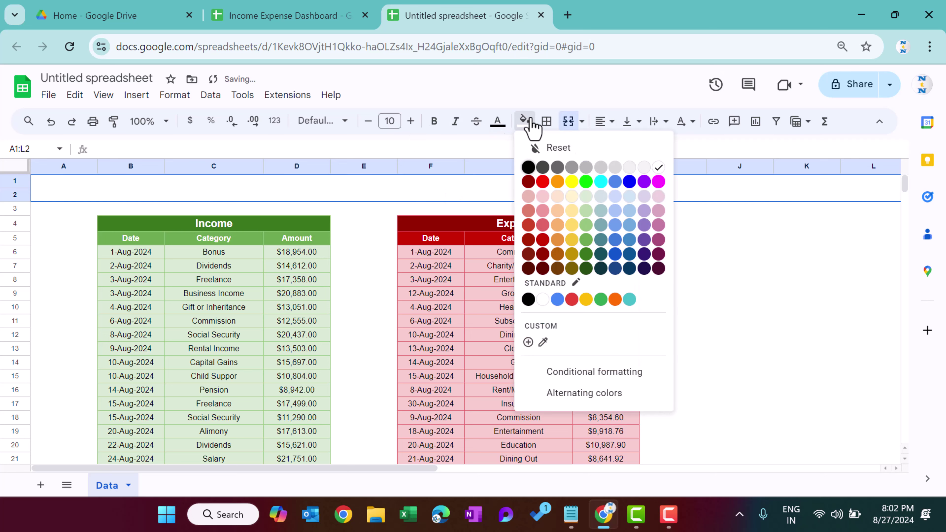
{"action": "left_click", "coordinate": [543, 254]}
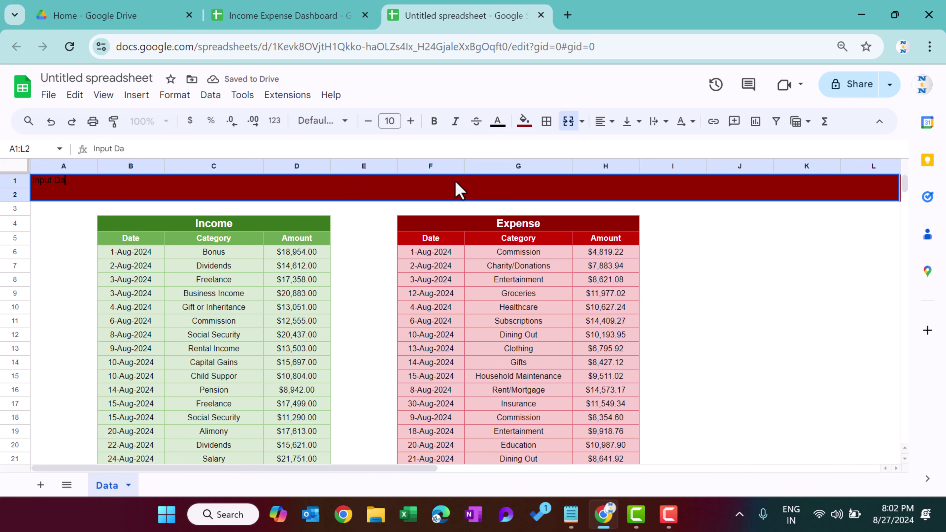
- Enter the title Input Data in the merged banner and center it horizontally and vertically
{"action": "left_click", "coordinate": [459, 190]}
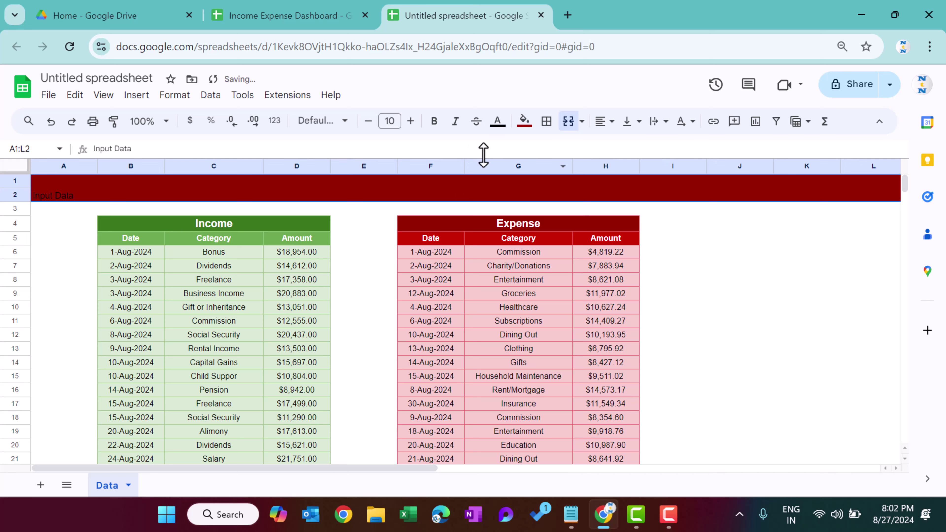
{"action": "left_click", "coordinate": [605, 122]}
{"action": "left_click", "coordinate": [627, 156]}
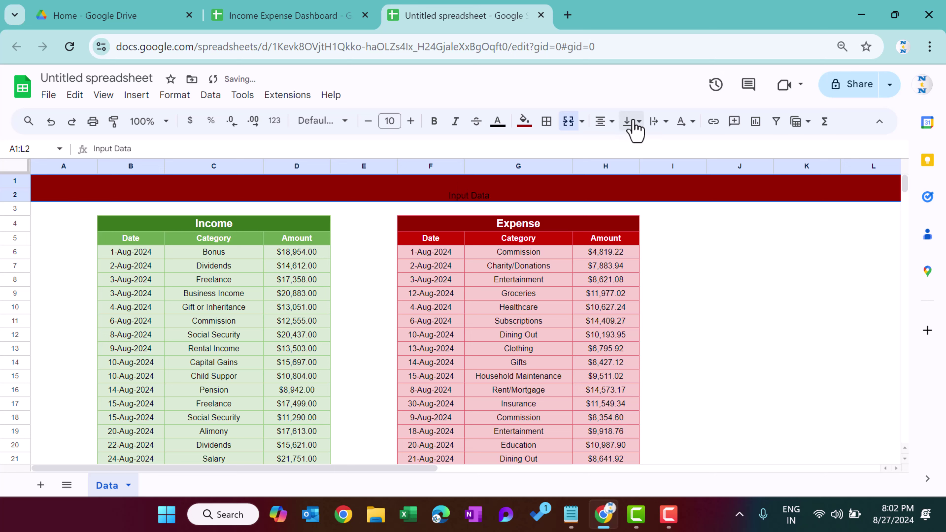
{"action": "left_click", "coordinate": [632, 122]}
{"action": "left_click", "coordinate": [655, 149]}
- Format the Input Data title in Arial Rounded, size 25, with white text
{"action": "left_click", "coordinate": [334, 126]}
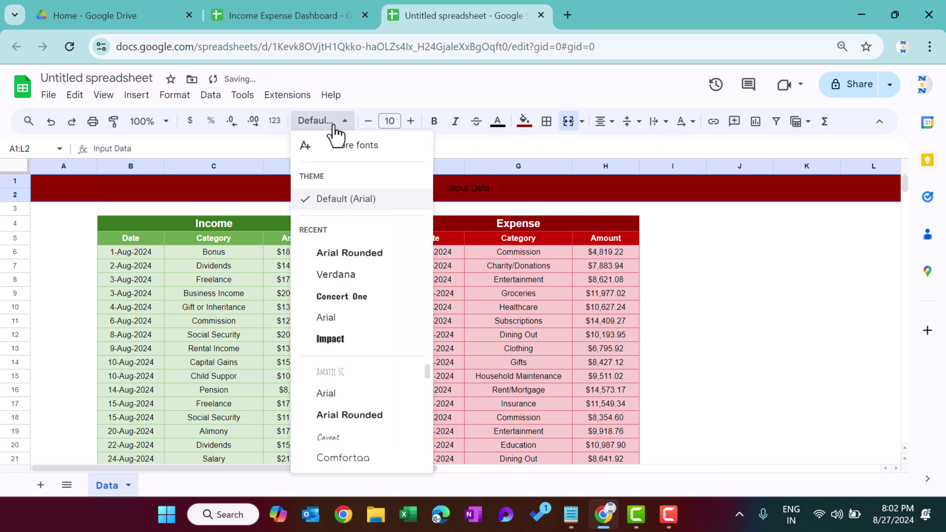
{"action": "left_click", "coordinate": [354, 254]}
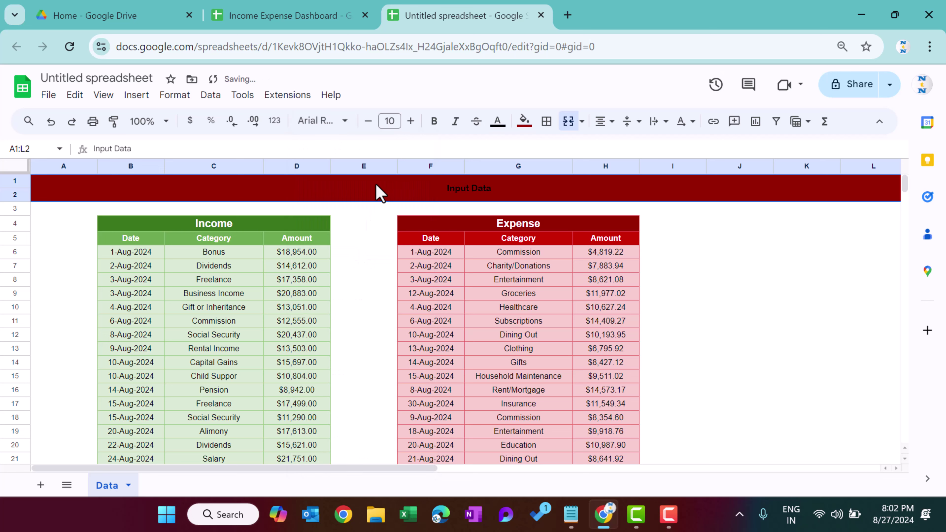
{"action": "left_click", "coordinate": [392, 122]}
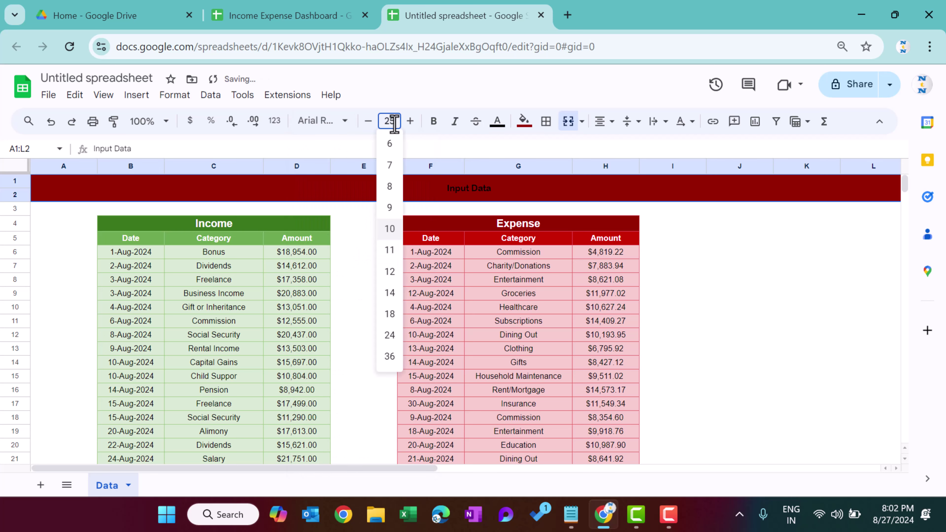
{"action": "key", "text": "Return"}
{"action": "left_click", "coordinate": [499, 122]}
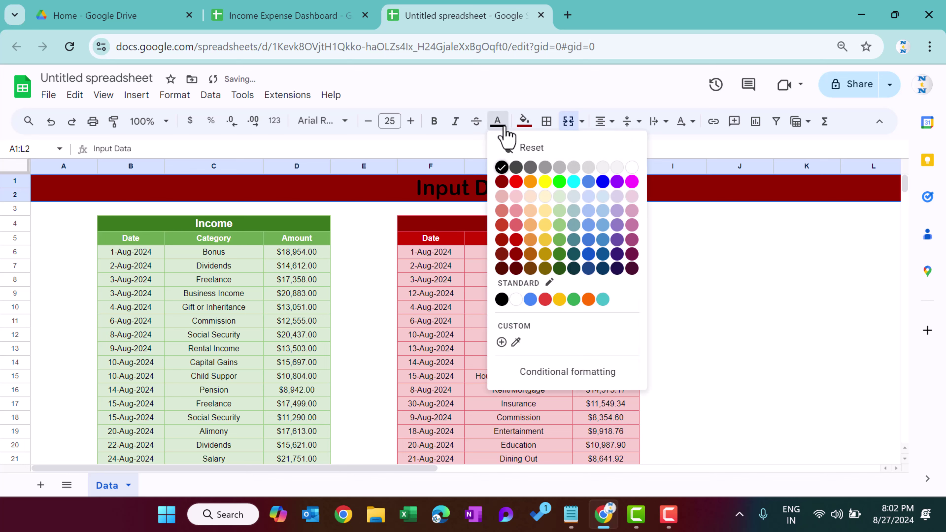
{"action": "left_click", "coordinate": [631, 167]}
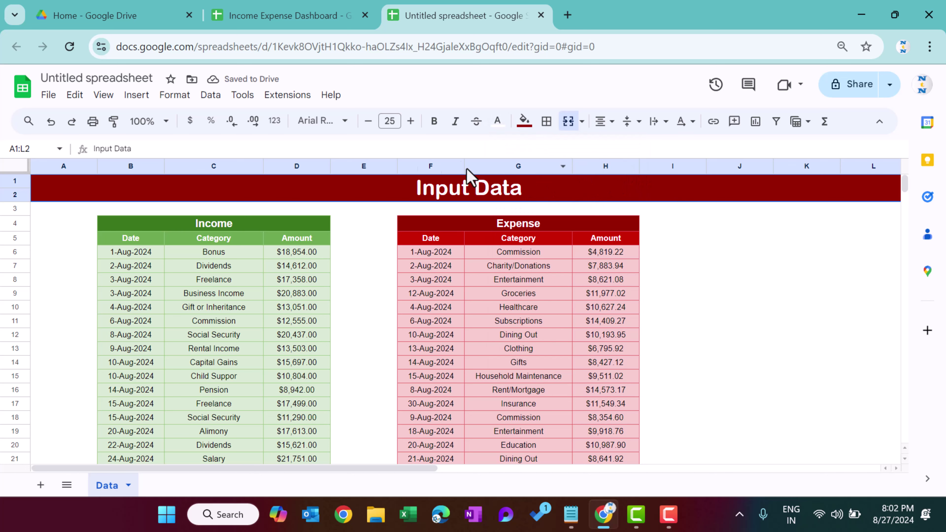
- Add a new sheet and name it Dashboard
{"action": "left_click", "coordinate": [40, 484]}
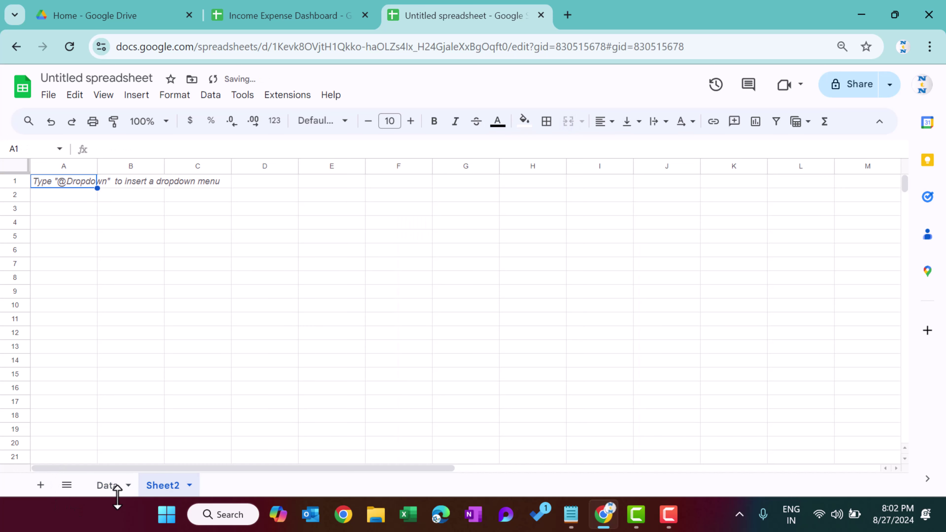
{"action": "double_click", "coordinate": [175, 489]}
{"action": "type", "text": "D"}
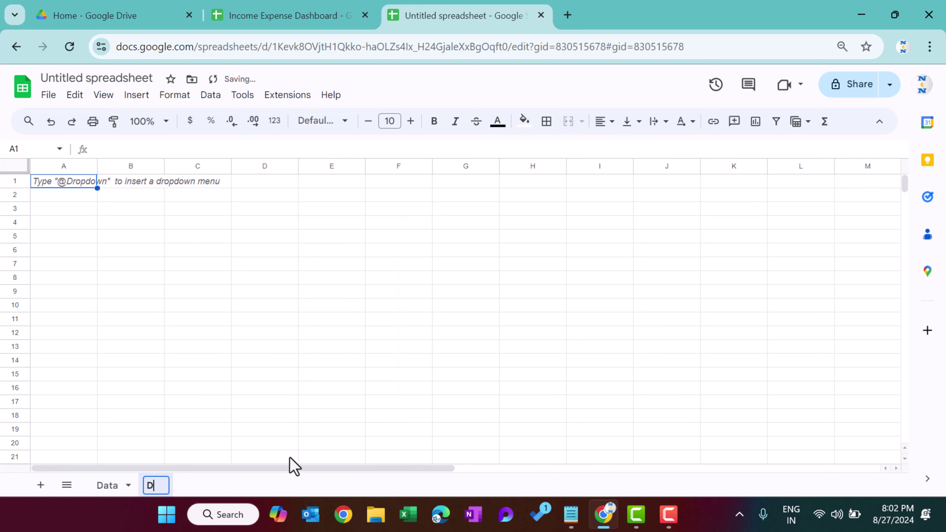
{"action": "type", "text": "ashboard"}
{"action": "key", "text": "Return"}
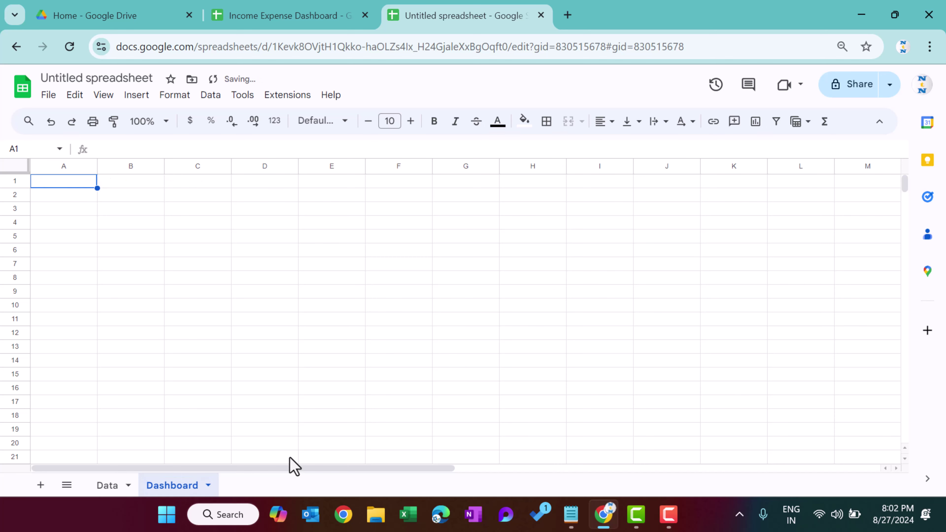
- Examine the Dashboard sheet of the Income Expense Dashboard file as a reference and return to the untitled spreadsheet
{"action": "left_click", "coordinate": [284, 17]}
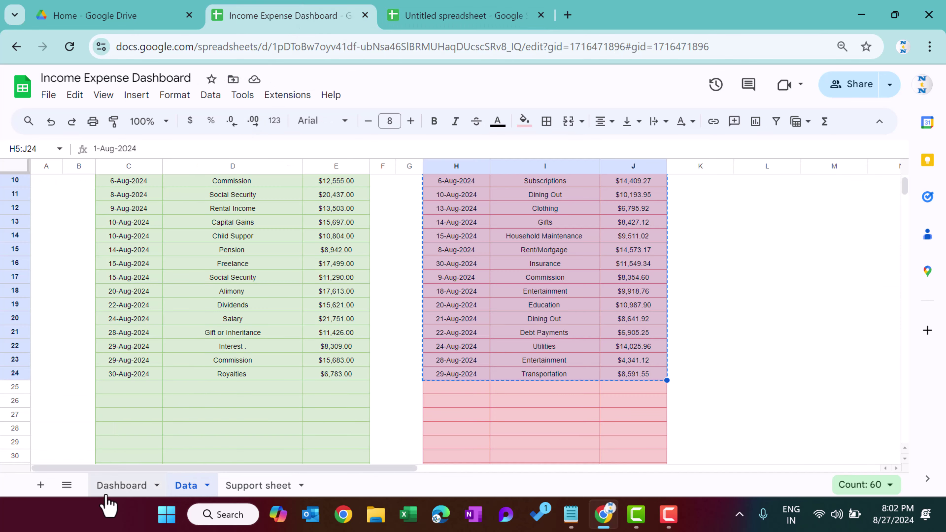
{"action": "left_click", "coordinate": [112, 486]}
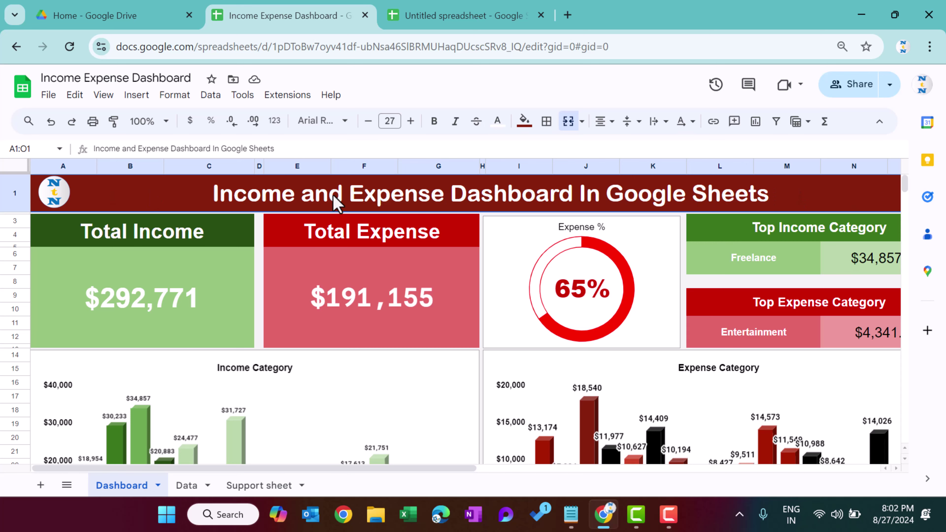
{"action": "left_click", "coordinate": [451, 19]}
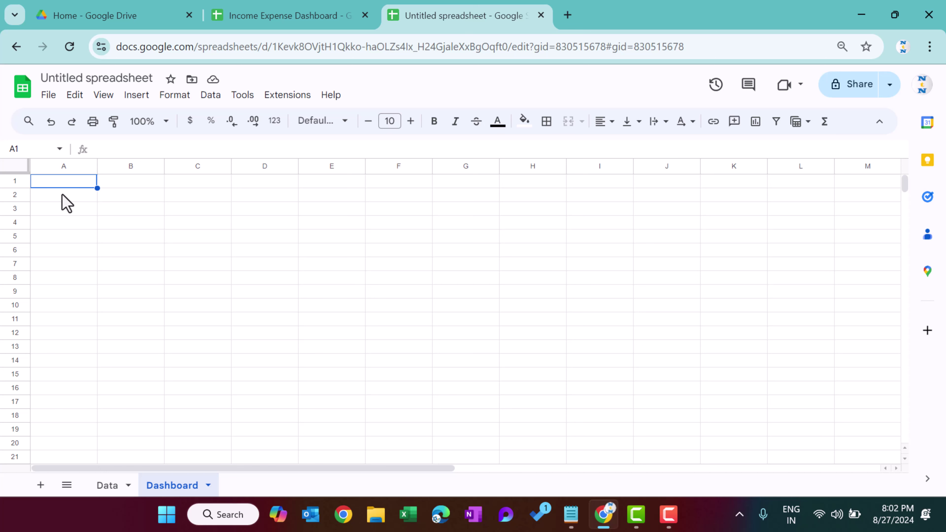
- Merge cells A1:M2 of the new Dashboard sheet into one title banner
{"action": "left_click", "coordinate": [52, 195], "text": "shift"}
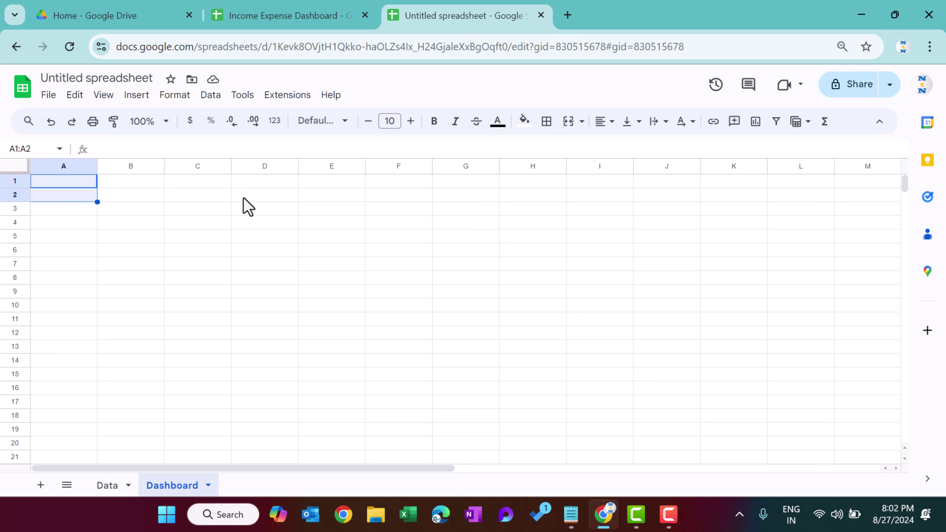
{"action": "key", "text": "shift+Right"}
{"action": "key", "text": "shift+Right"}
{"action": "key", "text": "shift+Right"}
{"action": "key", "text": "shift+Right"}
{"action": "key", "text": "shift+Right"}
{"action": "key", "text": "shift+Right"}
{"action": "key", "text": "shift+Right"}
{"action": "key", "text": "shift+Right"}
{"action": "key", "text": "shift+Right"}
{"action": "key", "text": "shift+Right"}
{"action": "key", "text": "shift+Right"}
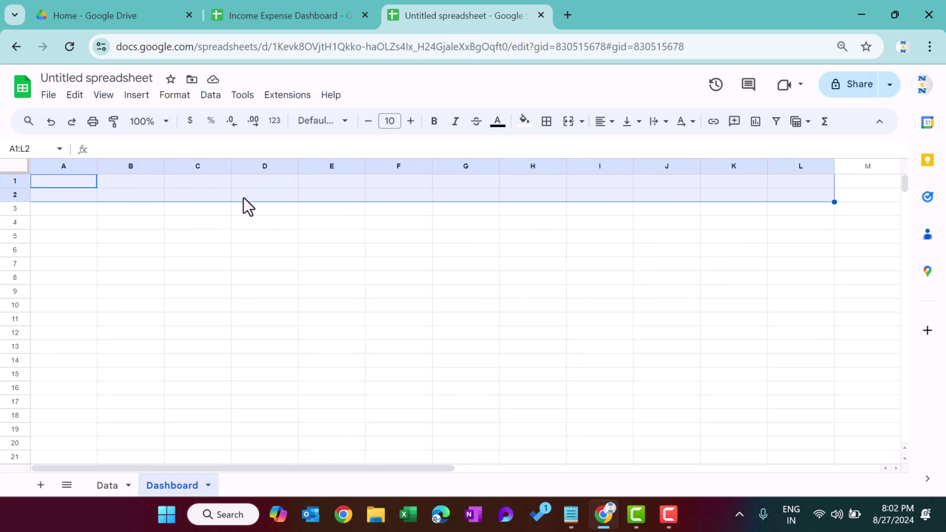
{"action": "key", "text": "shift+Right"}
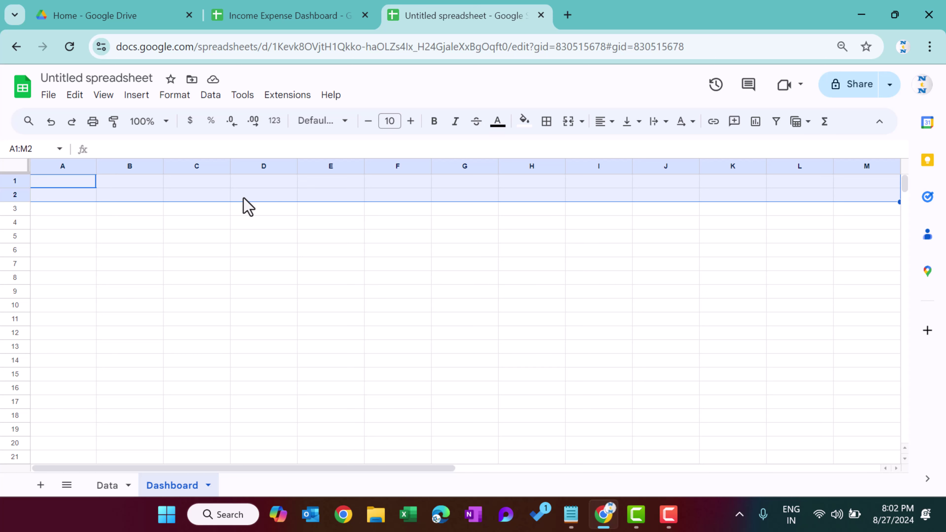
{"action": "left_click", "coordinate": [568, 128]}
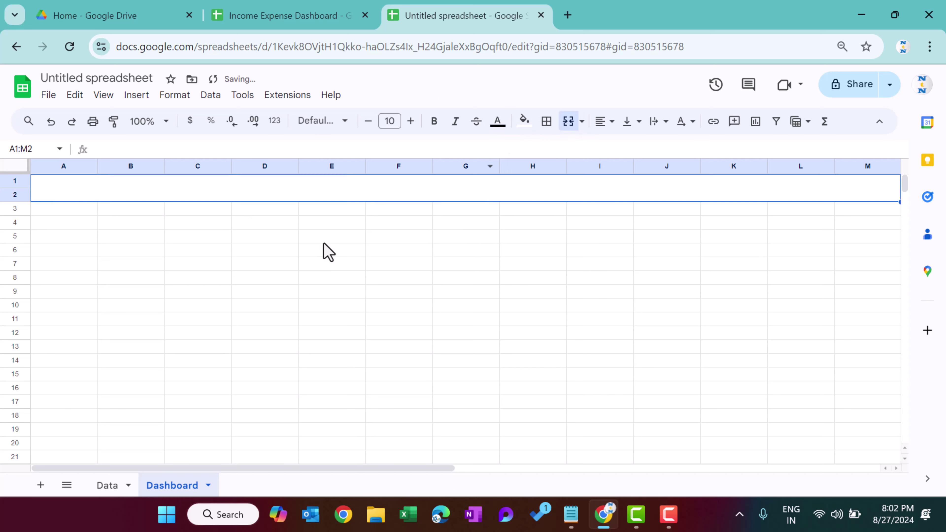
- Fill the A1:M2 banner dark red, set its text white, and enter the title Income and Expense Dashboard in Google Sheets
{"action": "left_click", "coordinate": [529, 126]}
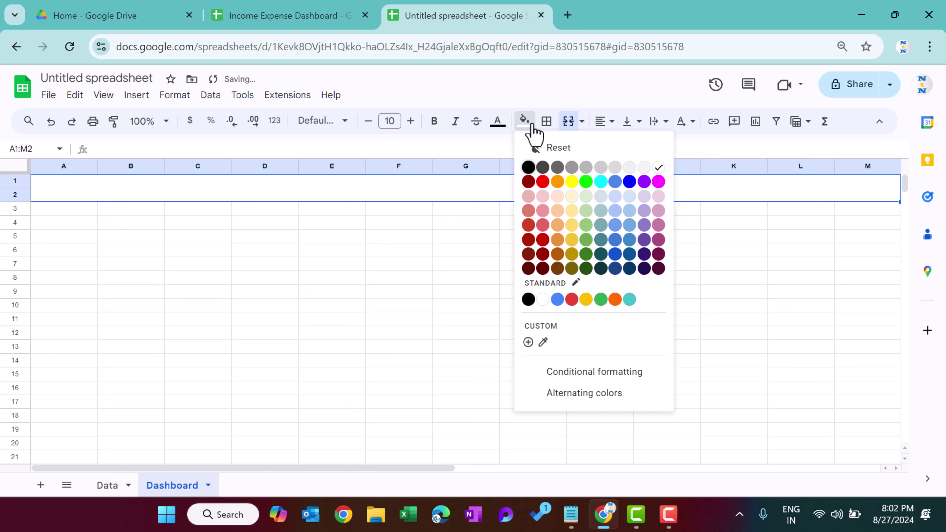
{"action": "left_click", "coordinate": [543, 255]}
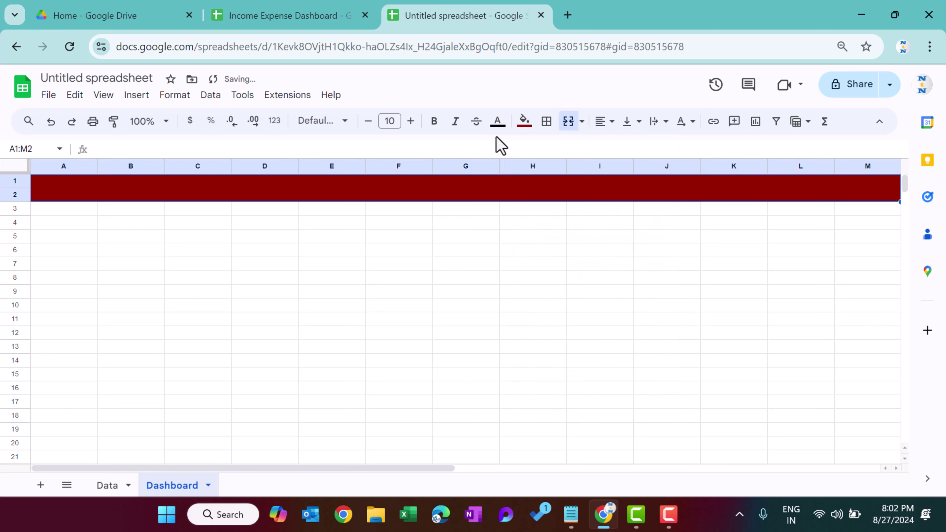
{"action": "left_click", "coordinate": [498, 121]}
{"action": "left_click", "coordinate": [625, 170]}
{"action": "type", "text": "Expense Dashboard in Google She"}
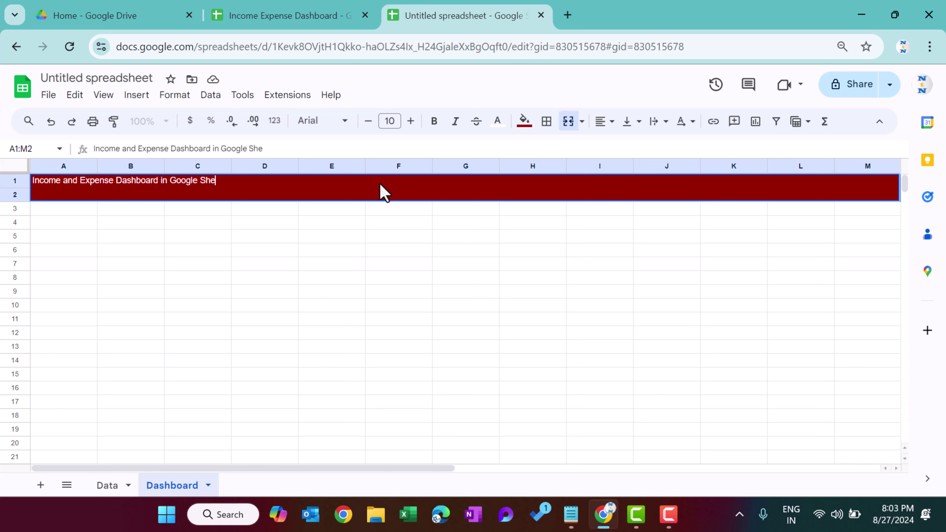
{"action": "key", "text": "Return"}
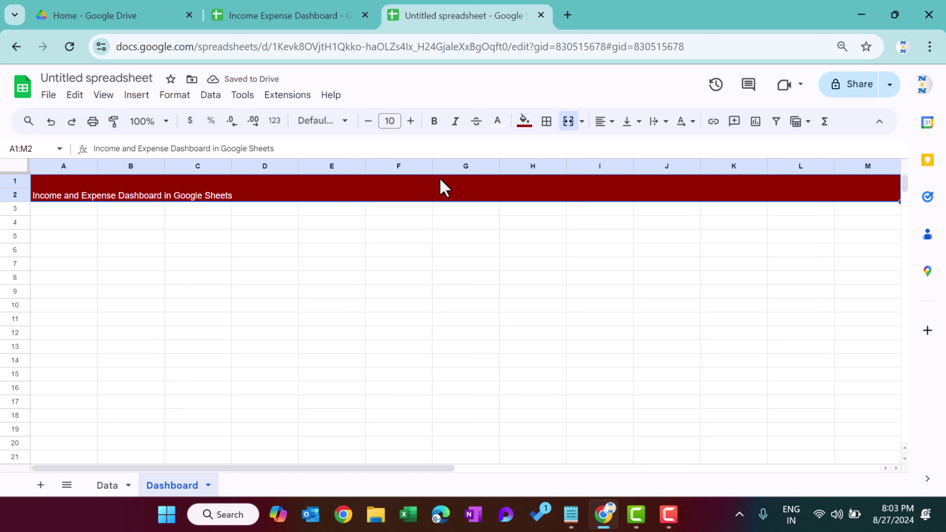
- Center the dashboard title horizontally and vertically within the merged banner
{"action": "left_click", "coordinate": [605, 121]}
{"action": "left_click", "coordinate": [624, 146]}
{"action": "left_click", "coordinate": [631, 122]}
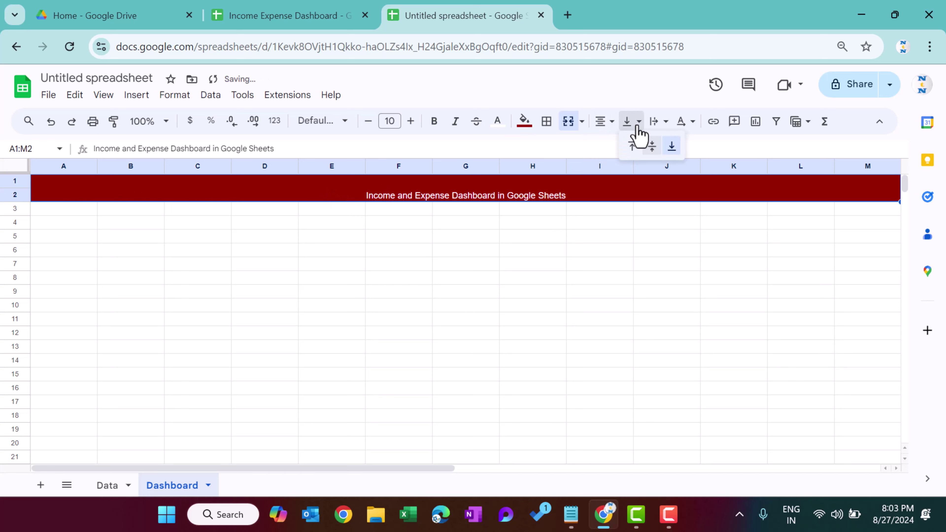
{"action": "left_click", "coordinate": [653, 147]}
- Format the dashboard title in Arial Rounded, size 22
{"action": "left_click", "coordinate": [330, 121]}
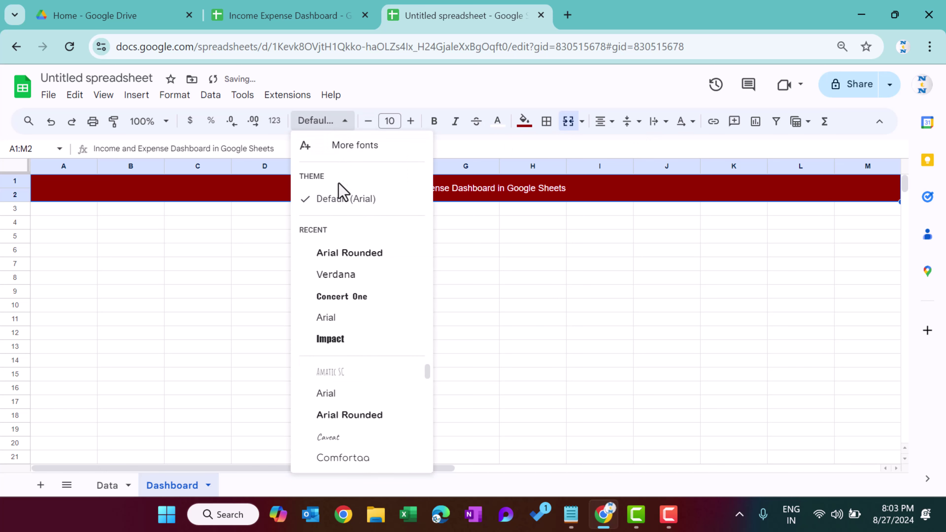
{"action": "left_click", "coordinate": [356, 258]}
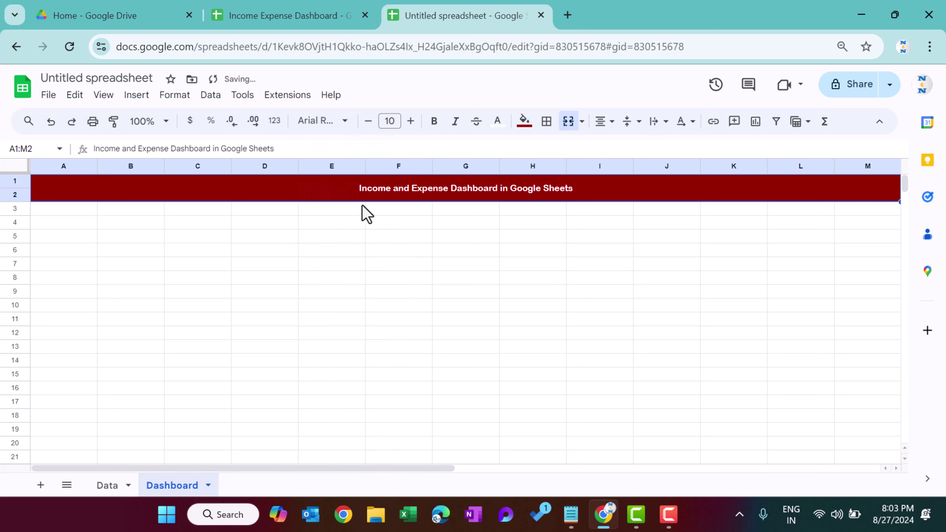
{"action": "left_click", "coordinate": [394, 121]}
{"action": "type", "text": "22"}
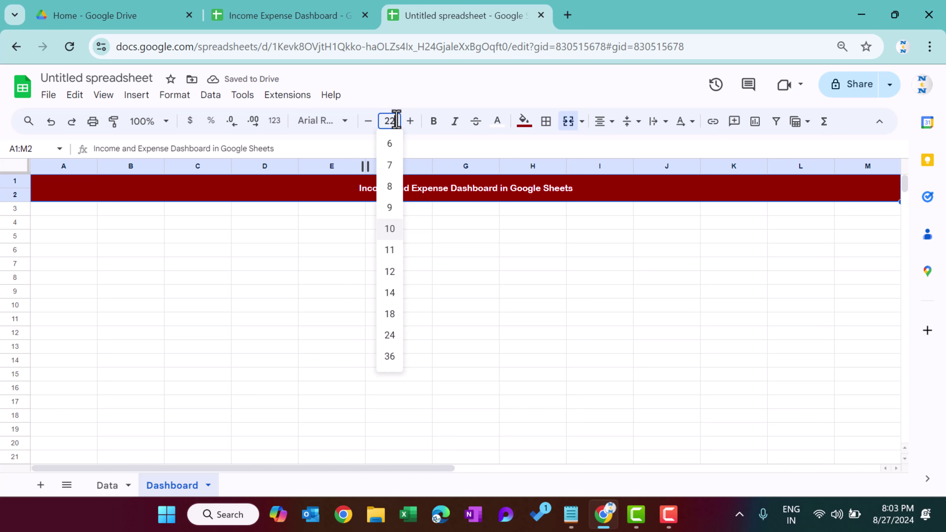
{"action": "key", "text": "Return"}
{"action": "left_click", "coordinate": [317, 252]}
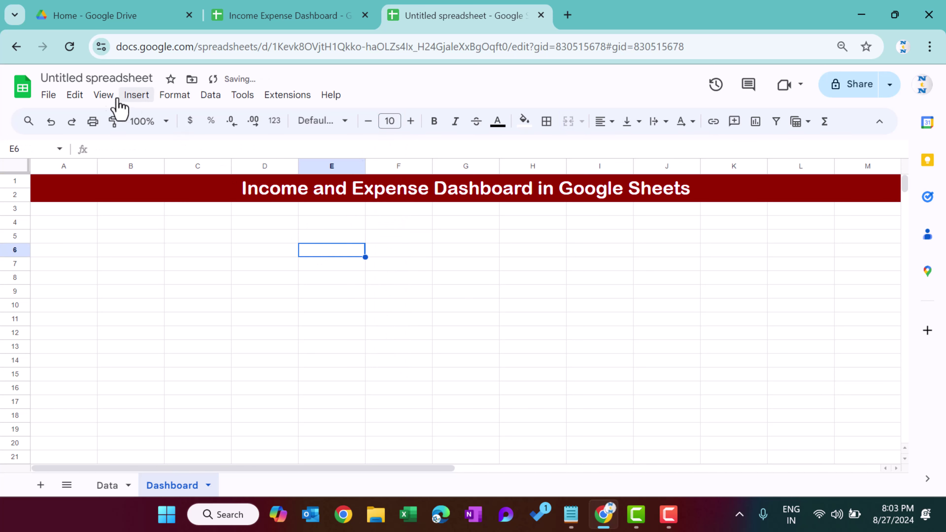
- Hide the gridlines on the Dashboard sheet
{"action": "left_click", "coordinate": [103, 94]}
{"action": "mouse_move", "coordinate": [123, 119]}
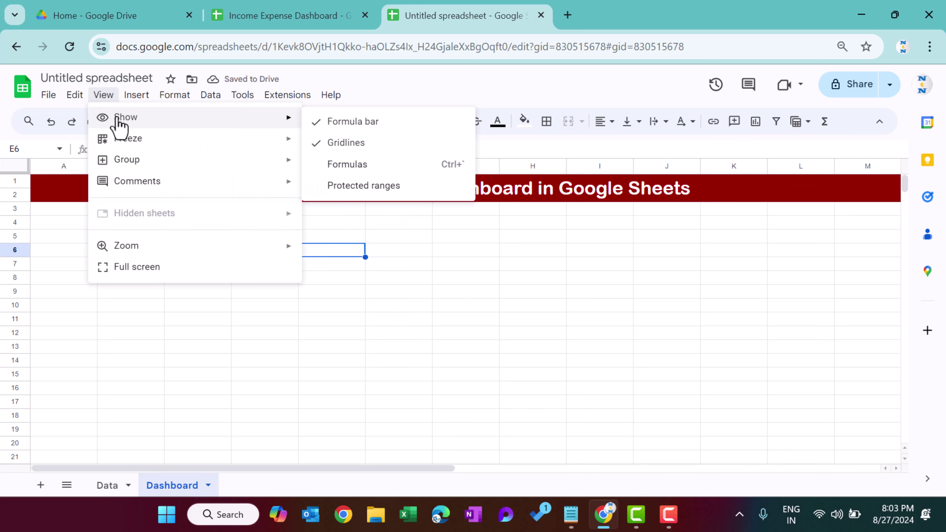
{"action": "left_click", "coordinate": [352, 143]}
{"action": "left_click", "coordinate": [287, 264]}
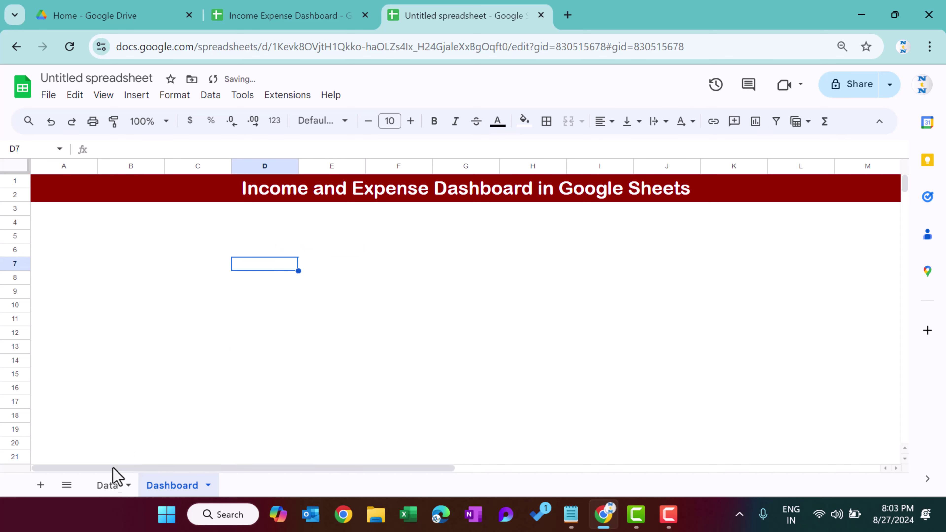
- Examine the Total Income card in the Income Expense Dashboard file as a reference and return to the untitled spreadsheet
{"action": "left_click", "coordinate": [111, 484]}
{"action": "left_click", "coordinate": [172, 484]}
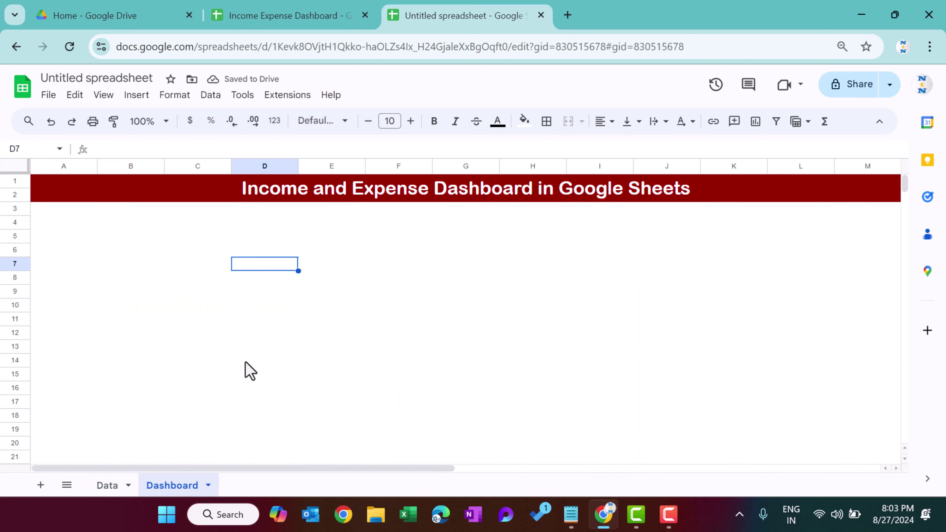
{"action": "left_click", "coordinate": [306, 19]}
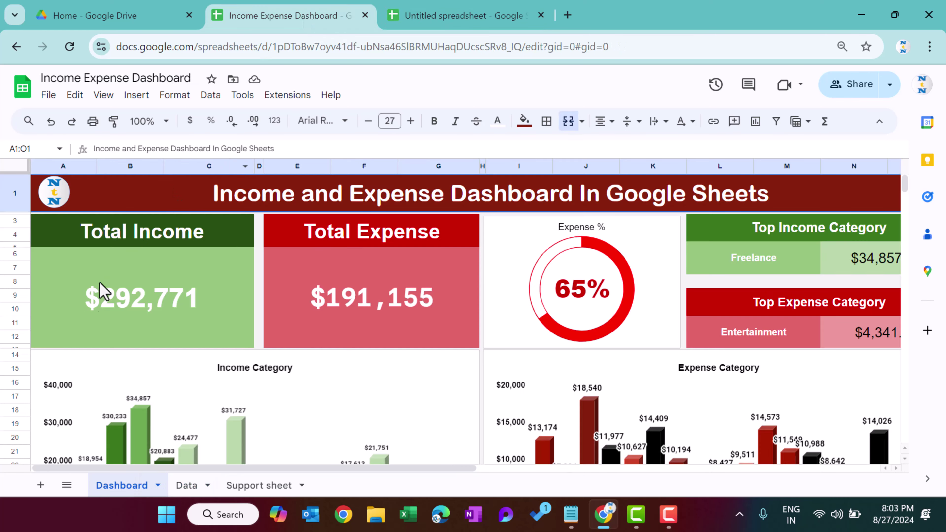
{"action": "left_click", "coordinate": [429, 16]}
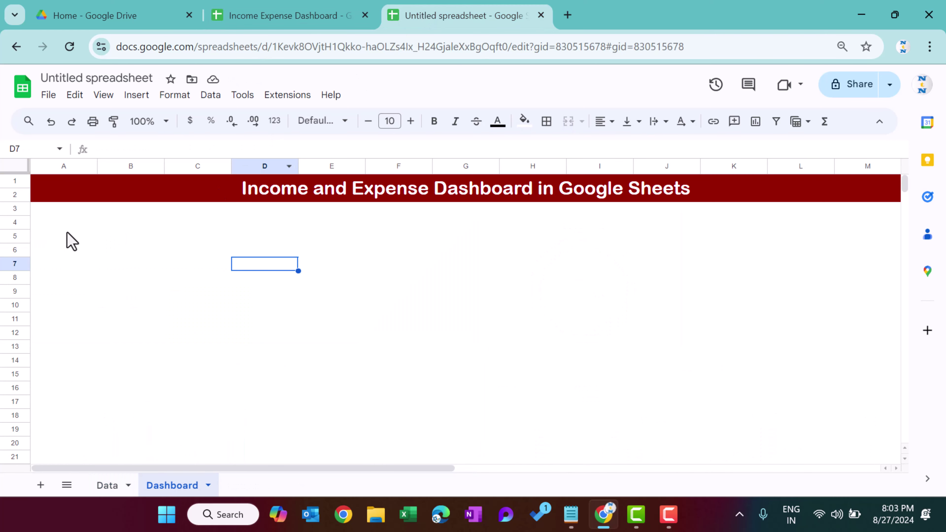
- Narrow column A of the Dashboard sheet to a thin margin
{"action": "left_click", "coordinate": [63, 223]}
{"action": "left_click_drag", "start_coordinate": [64, 227], "coordinate": [126, 228]}
{"action": "left_click", "coordinate": [78, 230]}
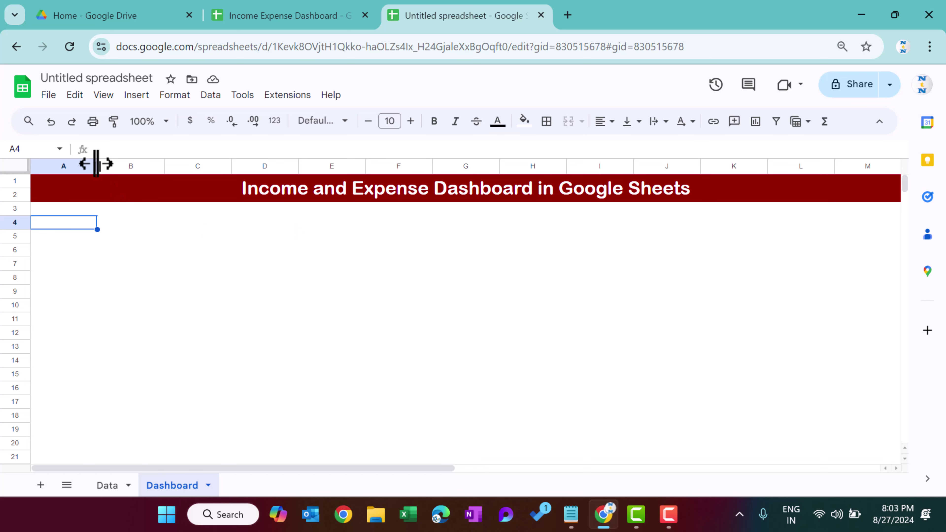
{"action": "left_click_drag", "start_coordinate": [97, 165], "coordinate": [39, 166]}
- Merge cells B4:D5 into a card header and fill it dark green
{"action": "left_click_drag", "start_coordinate": [63, 230], "coordinate": [196, 239]}
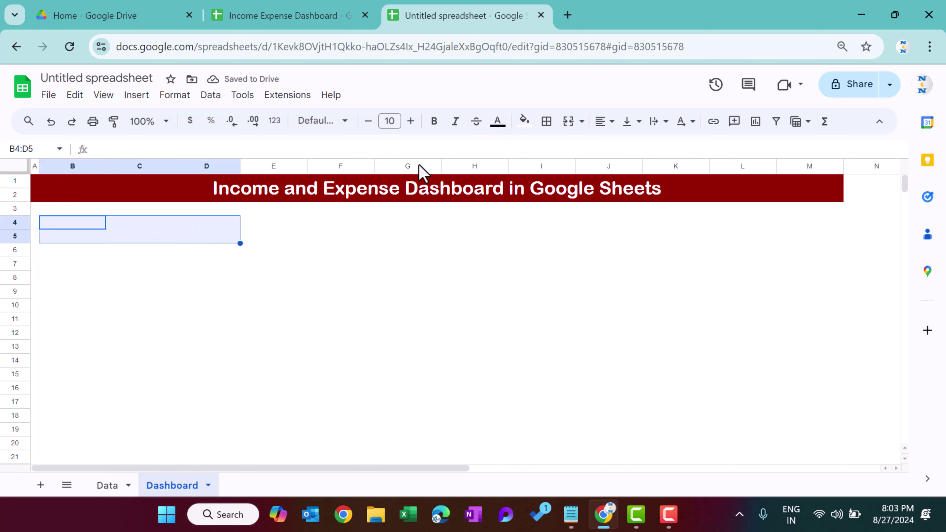
{"action": "left_click", "coordinate": [570, 124]}
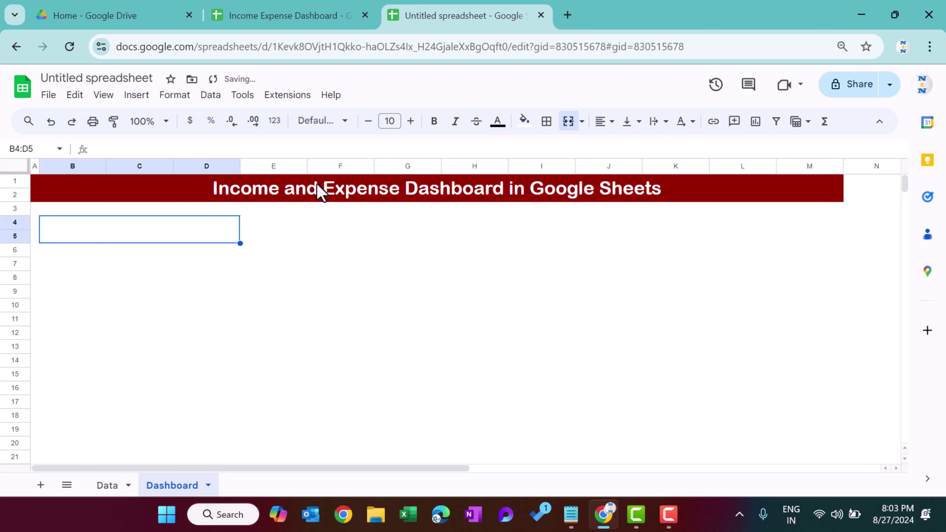
{"action": "left_click", "coordinate": [525, 123]}
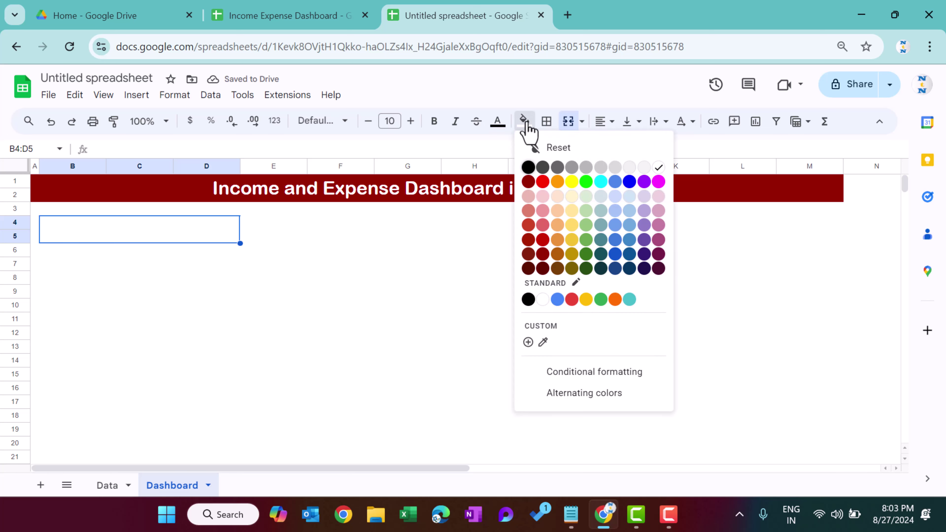
{"action": "left_click", "coordinate": [586, 255]}
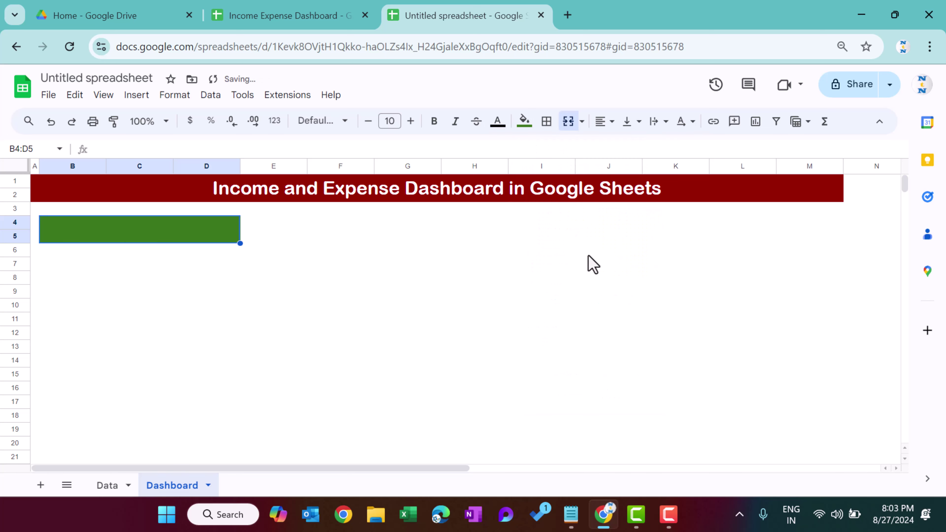
- Merge cells B6:D11 below the header into a card body and fill it light green
{"action": "left_click_drag", "start_coordinate": [60, 251], "coordinate": [209, 326]}
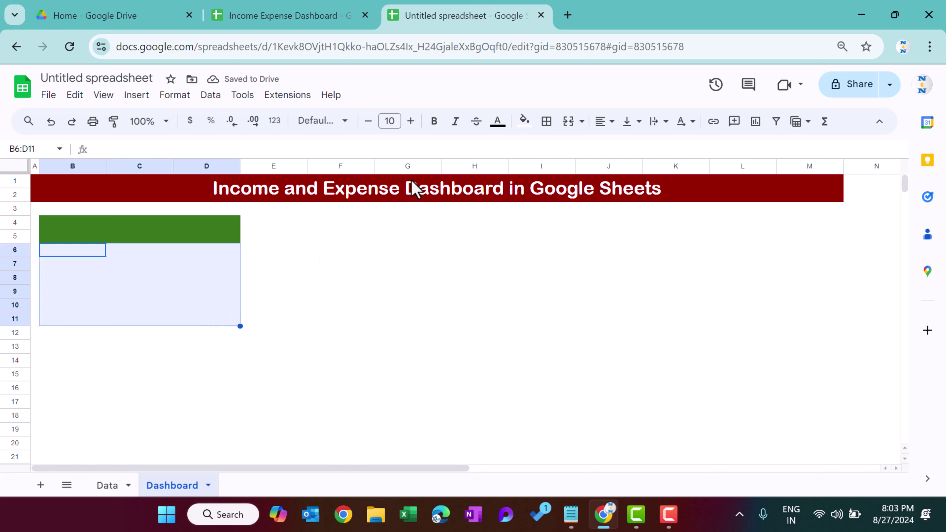
{"action": "left_click", "coordinate": [567, 127]}
{"action": "left_click", "coordinate": [525, 125]}
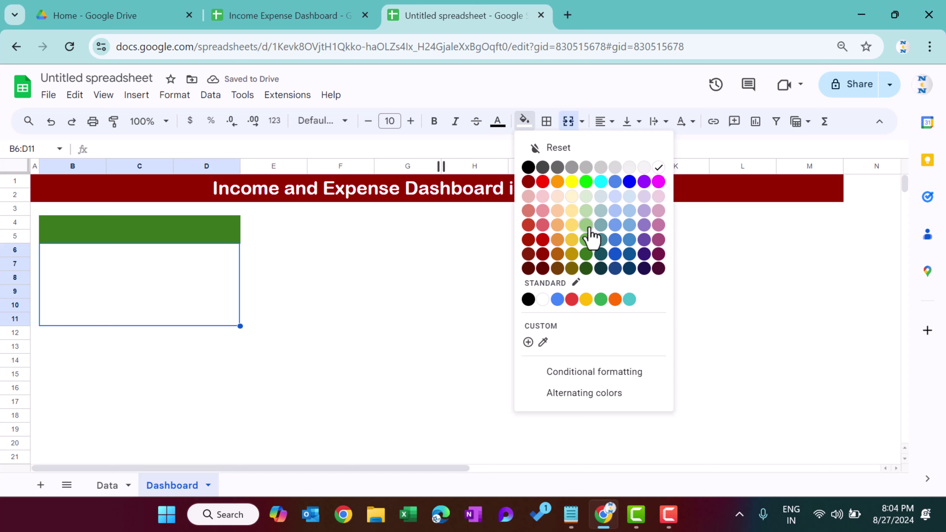
{"action": "left_click", "coordinate": [586, 226]}
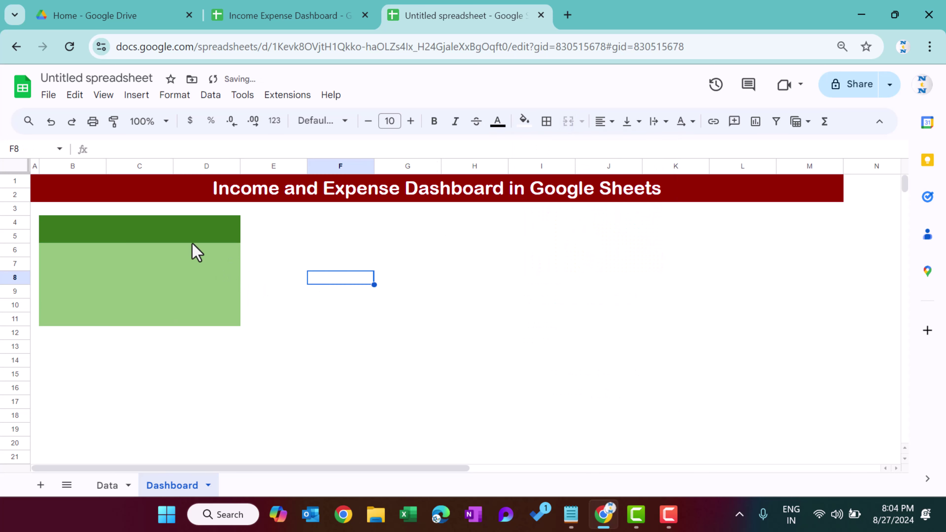
- Enter Total Income in the dark green header B4:D5 and center it horizontally and vertically
{"action": "left_click", "coordinate": [168, 226]}
{"action": "type", "text": "T"}
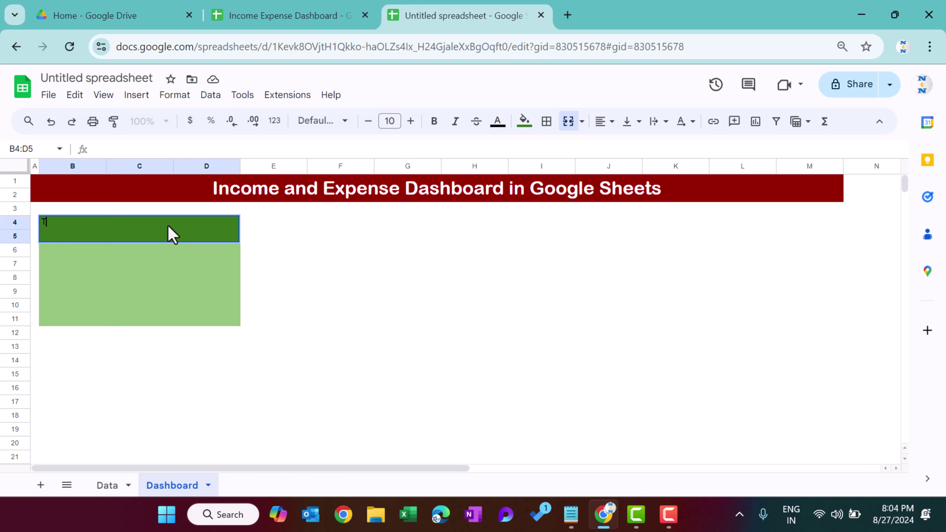
{"action": "type", "text": "otal Income"}
{"action": "left_click", "coordinate": [167, 225]}
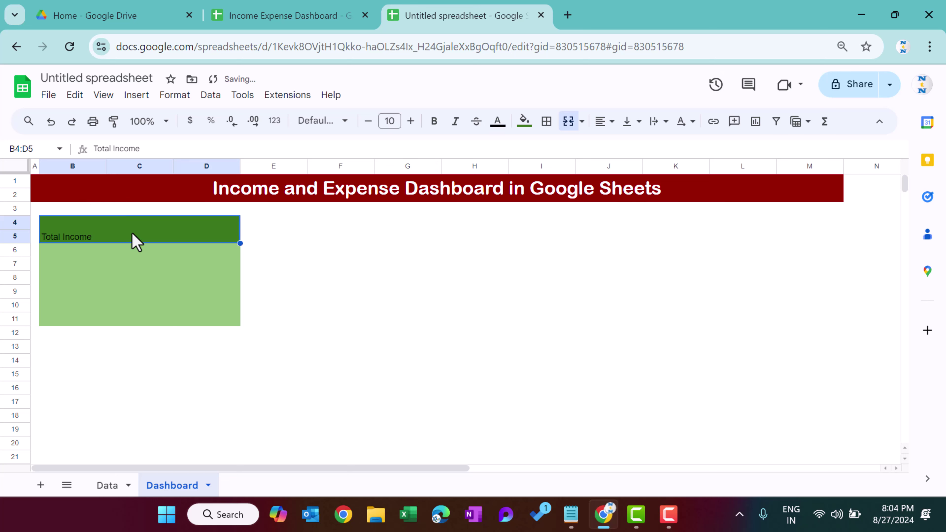
{"action": "left_click", "coordinate": [611, 122]}
{"action": "left_click", "coordinate": [626, 147]}
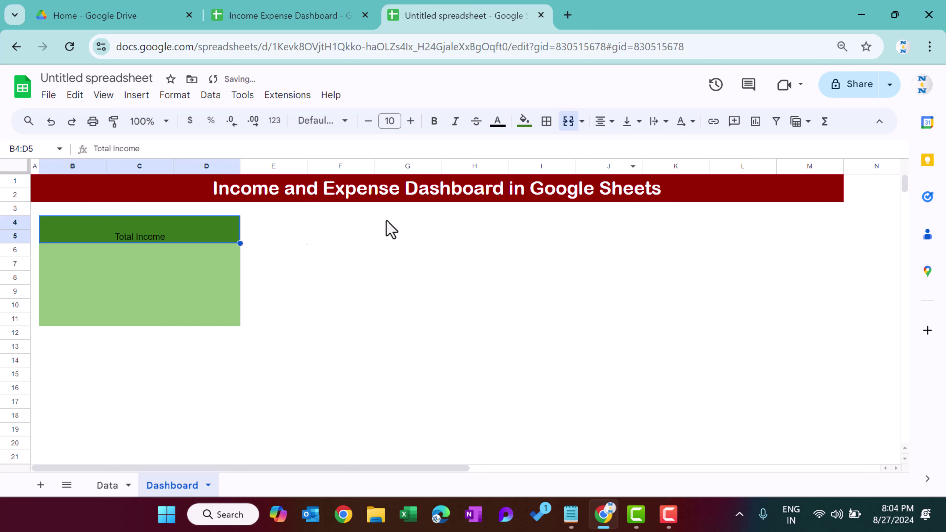
{"action": "left_click", "coordinate": [634, 121]}
{"action": "left_click", "coordinate": [651, 147]}
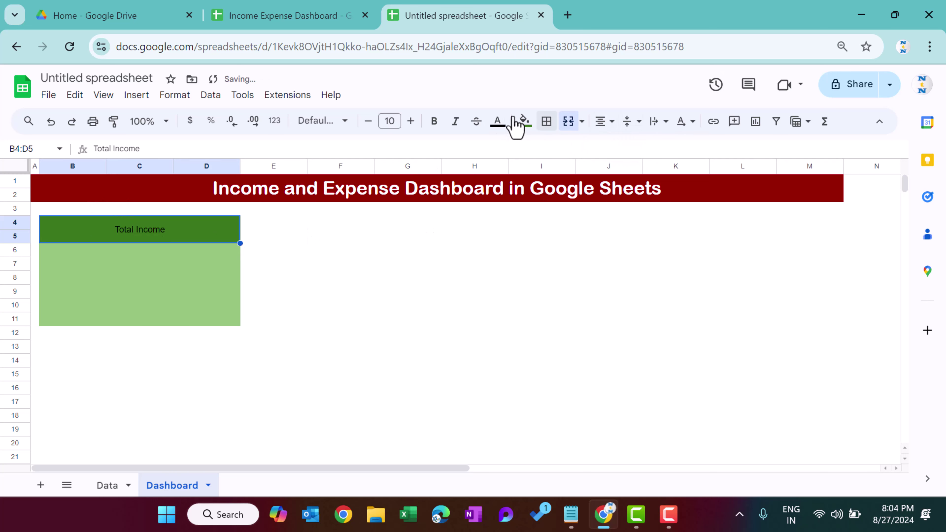
- Format the Total Income heading in white Arial Rounded, size 16
{"action": "left_click", "coordinate": [498, 121]}
{"action": "left_click", "coordinate": [632, 168]}
{"action": "left_click", "coordinate": [337, 121]}
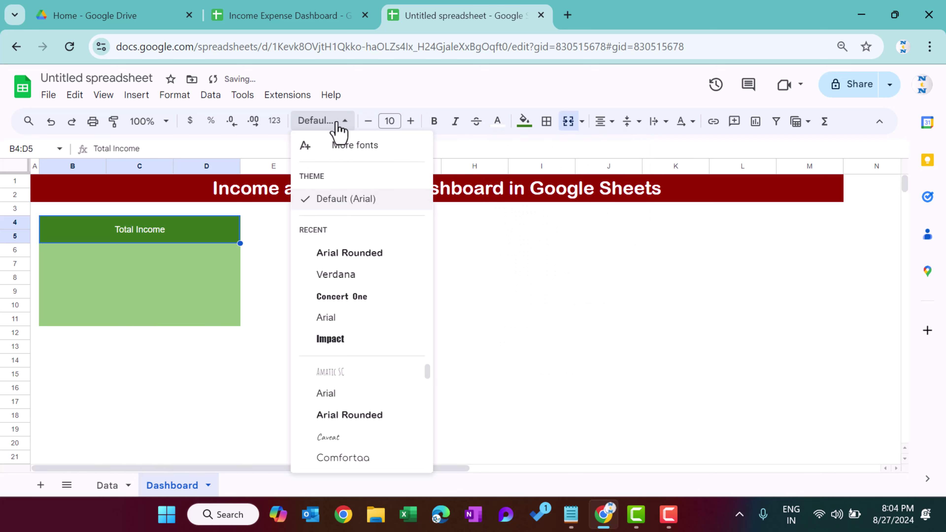
{"action": "left_click", "coordinate": [352, 261]}
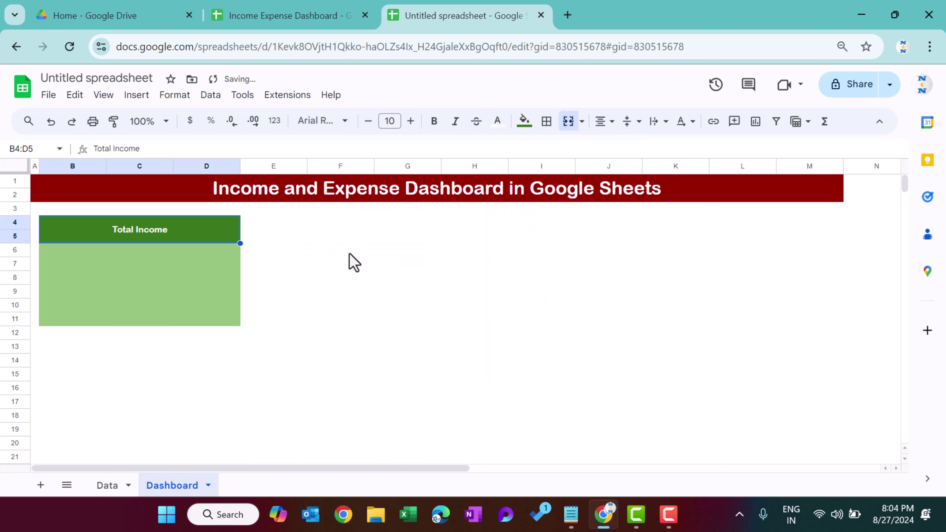
{"action": "left_click", "coordinate": [398, 121]}
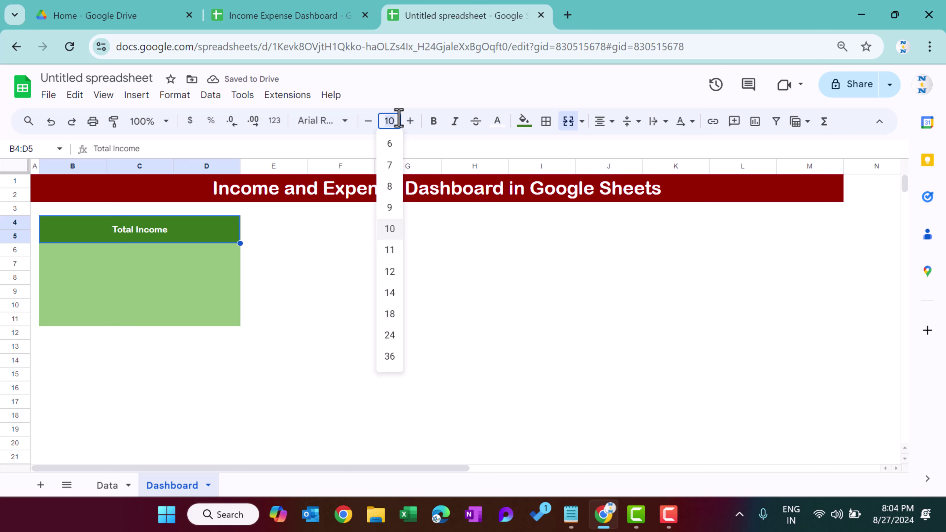
{"action": "key", "text": "Return"}
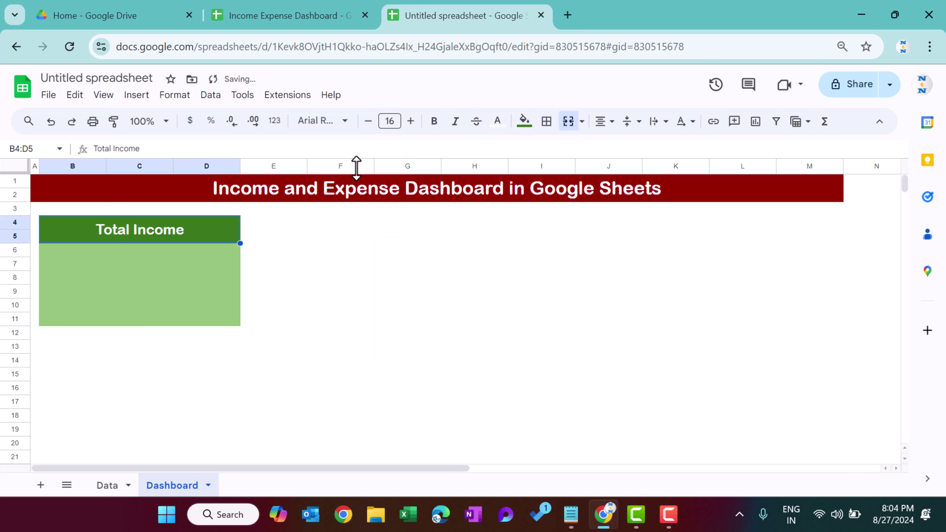
- Calculate total income in the card body B6:D11 with =SUM(Data!D:D) and format the result as currency
{"action": "left_click", "coordinate": [146, 288]}
{"action": "type", "text": "=sum("}
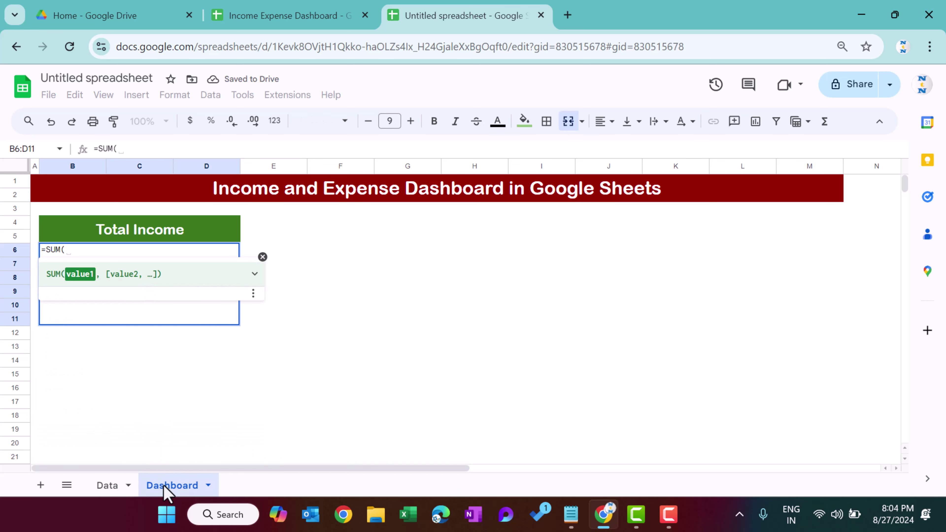
{"action": "left_click", "coordinate": [108, 485]}
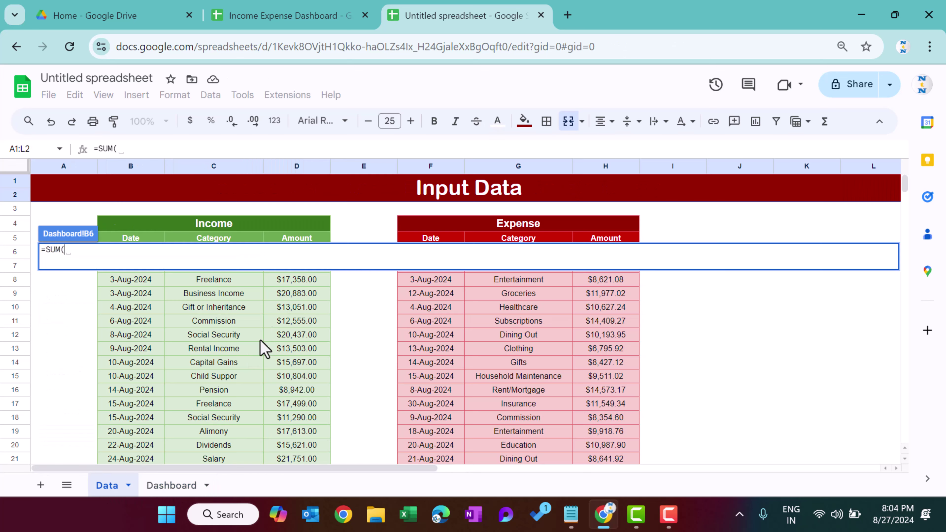
{"action": "left_click", "coordinate": [304, 172]}
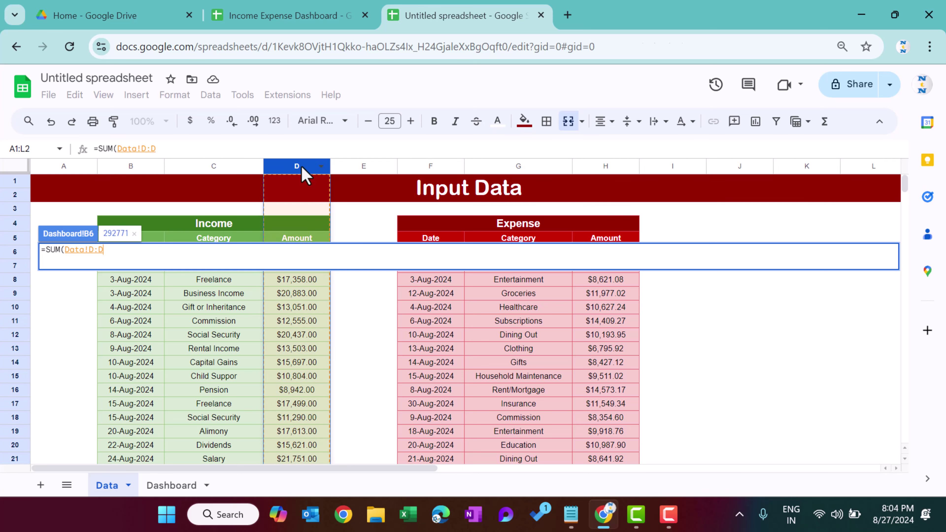
{"action": "key", "text": "Return"}
{"action": "key", "text": "Up"}
{"action": "key", "text": "Down"}
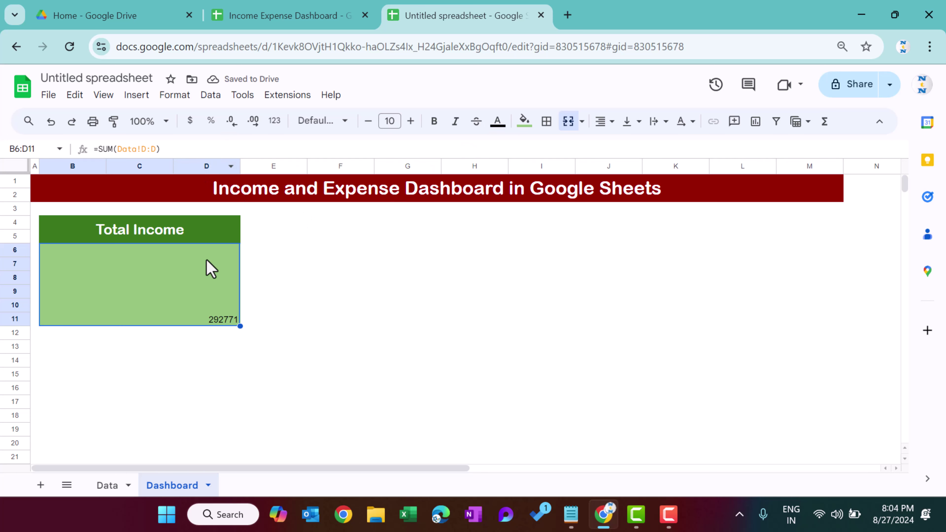
{"action": "left_click", "coordinate": [191, 122]}
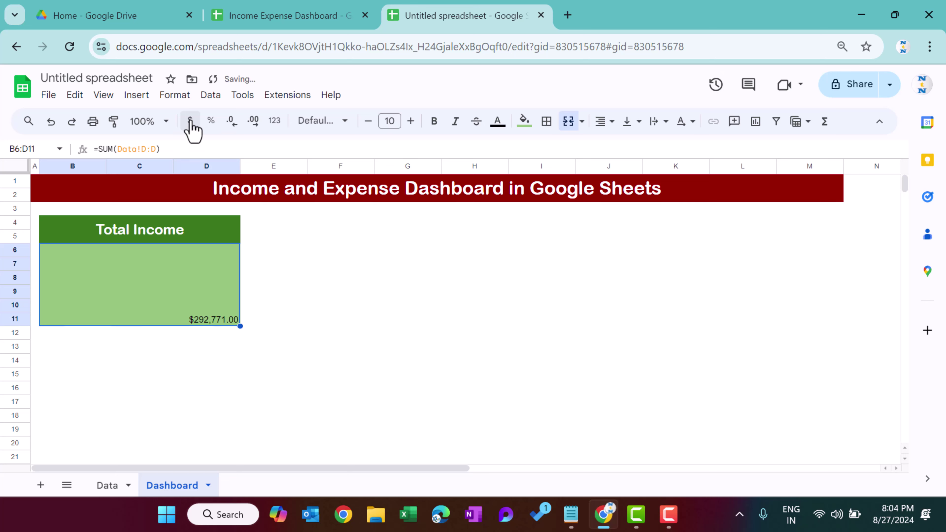
- Center the total income amount in the card body and format it in white Arial Rounded, size 30
{"action": "left_click", "coordinate": [322, 120]}
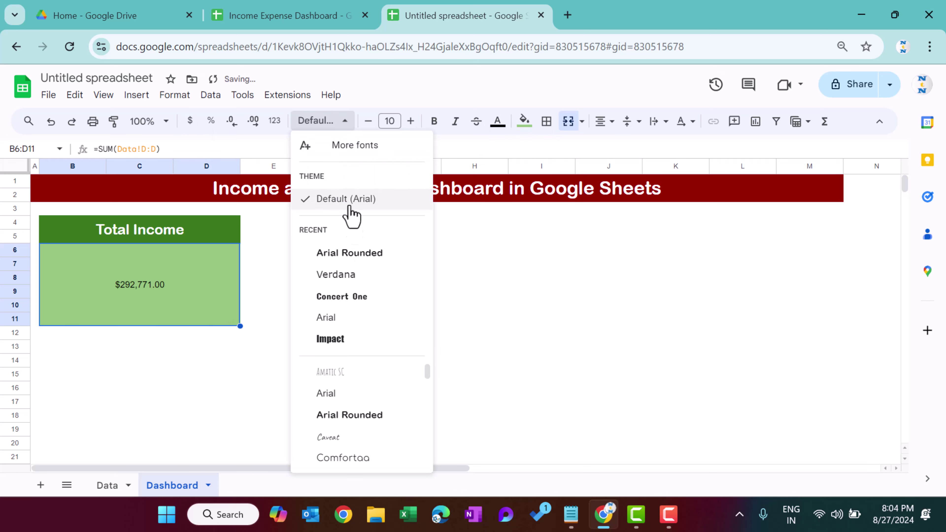
{"action": "left_click", "coordinate": [352, 254]}
{"action": "left_click", "coordinate": [388, 121]}
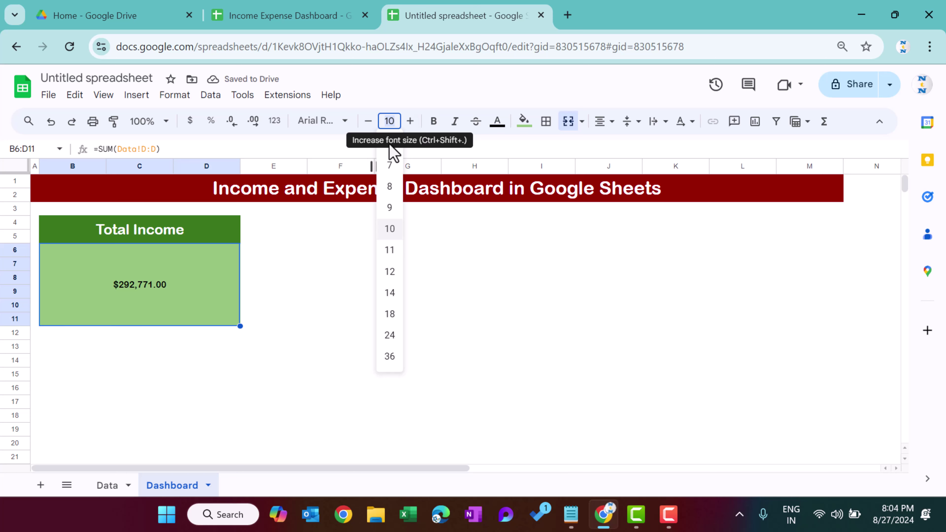
{"action": "type", "text": "30"}
{"action": "key", "text": "Return"}
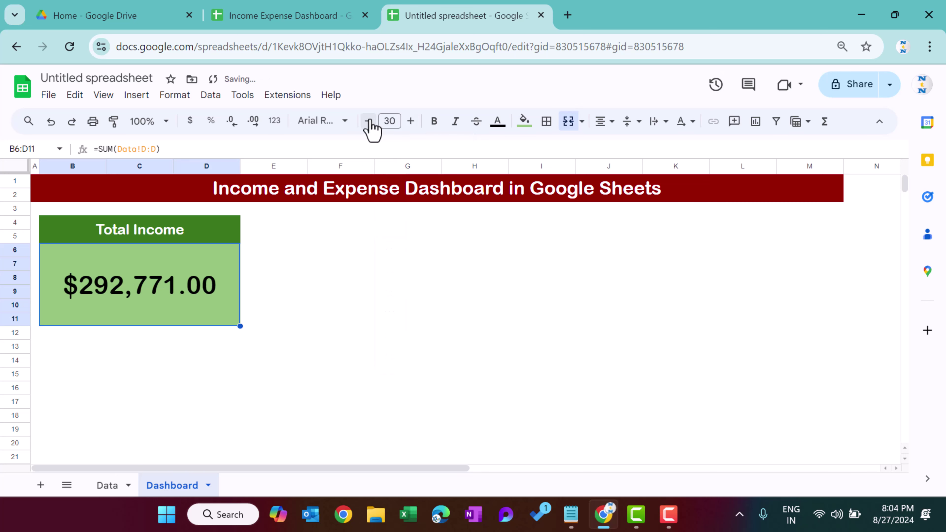
{"action": "left_click", "coordinate": [497, 121]}
{"action": "left_click", "coordinate": [626, 166]}
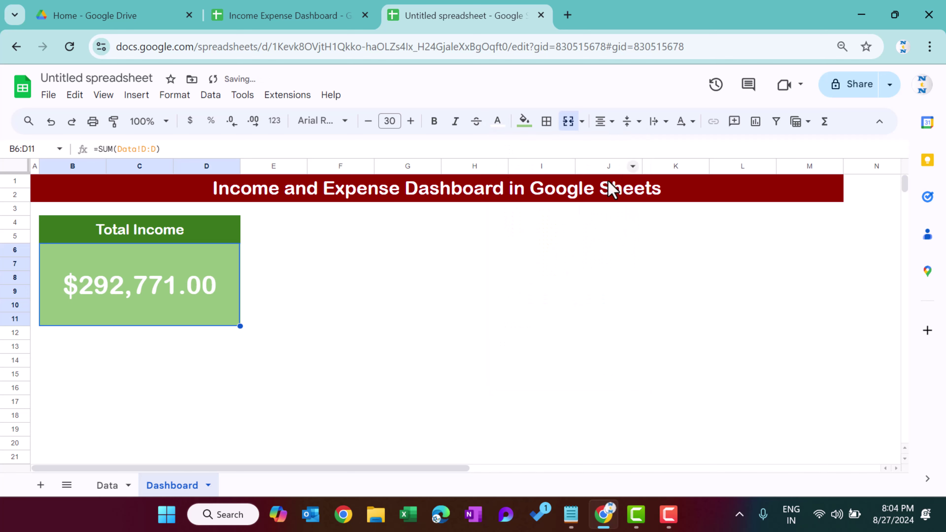
{"action": "left_click", "coordinate": [378, 290]}
- Remove the decimals from the total income amount and increase its font size to 37
{"action": "left_click", "coordinate": [207, 290]}
{"action": "left_click", "coordinate": [231, 122]}
{"action": "left_click", "coordinate": [231, 122]}
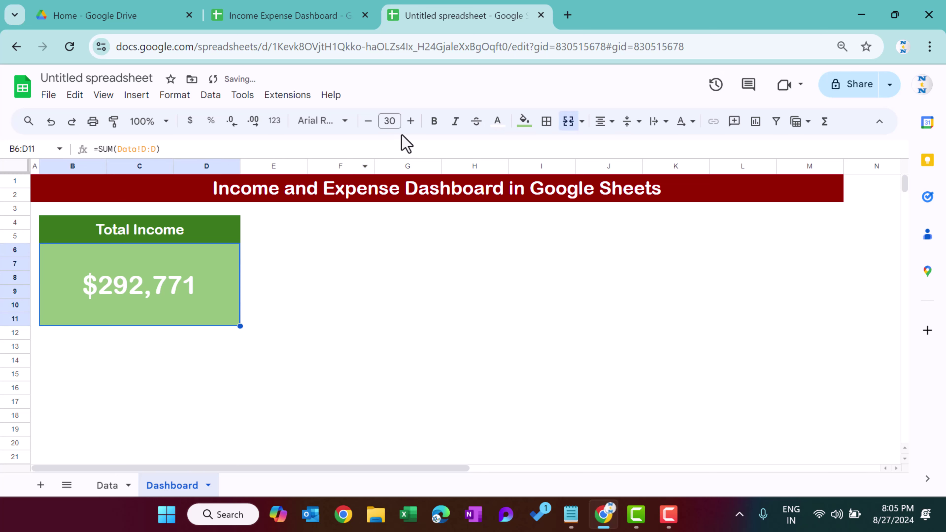
{"action": "left_click", "coordinate": [411, 120]}
{"action": "left_click", "coordinate": [411, 121]}
{"action": "left_click", "coordinate": [410, 120]}
{"action": "left_click", "coordinate": [411, 120]}
{"action": "left_click", "coordinate": [410, 120]}
{"action": "left_click", "coordinate": [411, 121]}
{"action": "left_click", "coordinate": [411, 120]}
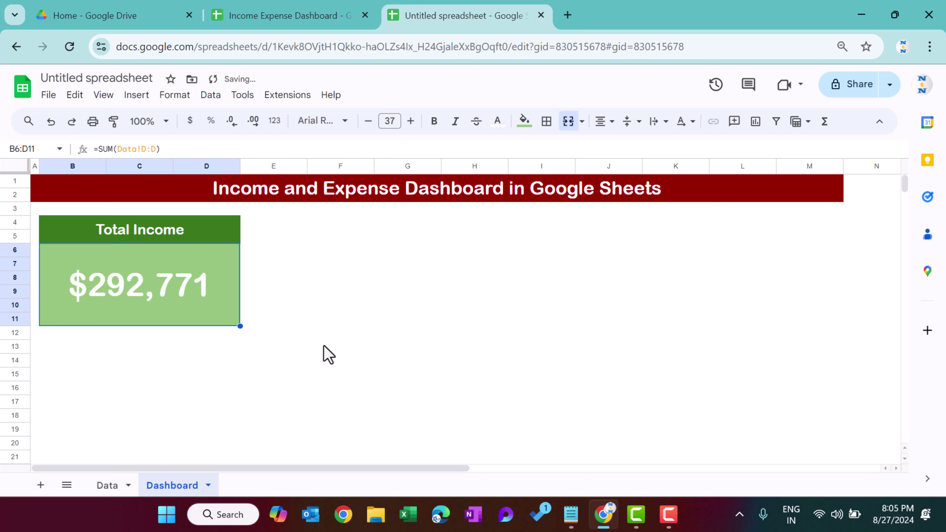
{"action": "left_click", "coordinate": [331, 341]}
- Duplicate the Total Income card B4:D11 to F4, narrowing column E into a slim gap between the two cards
{"action": "left_click_drag", "start_coordinate": [190, 231], "coordinate": [189, 306]}
{"action": "key", "text": "ctrl+c"}
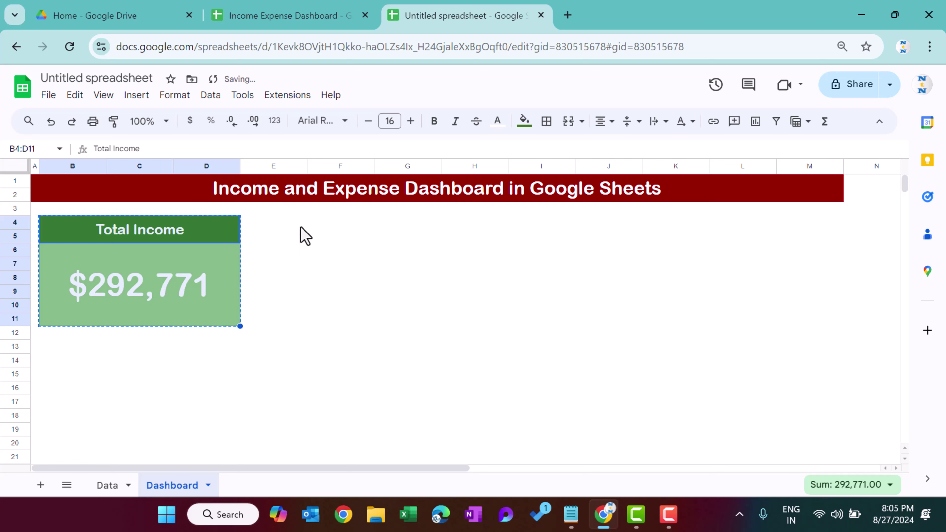
{"action": "left_click", "coordinate": [300, 225]}
{"action": "left_click_drag", "start_coordinate": [307, 166], "coordinate": [257, 171]}
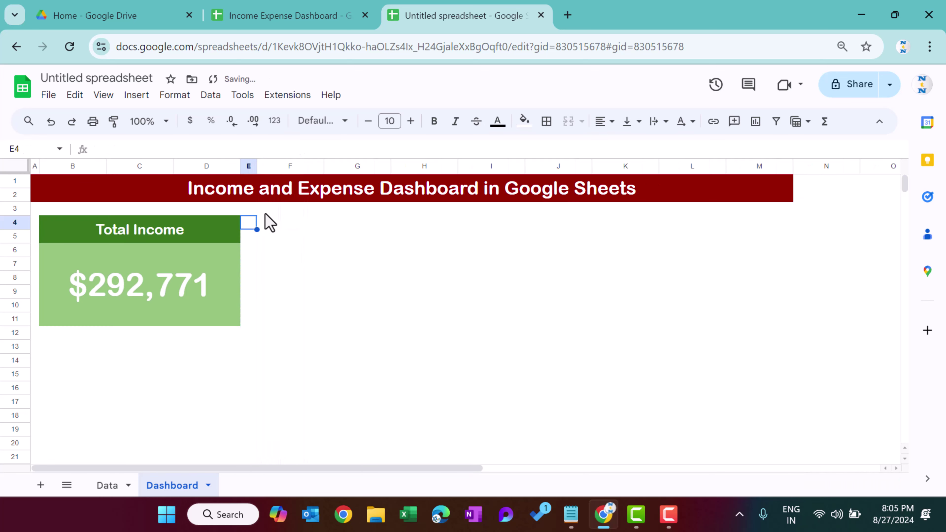
{"action": "left_click", "coordinate": [272, 225]}
{"action": "key", "text": "ctrl+v"}
{"action": "left_click", "coordinate": [546, 264]}
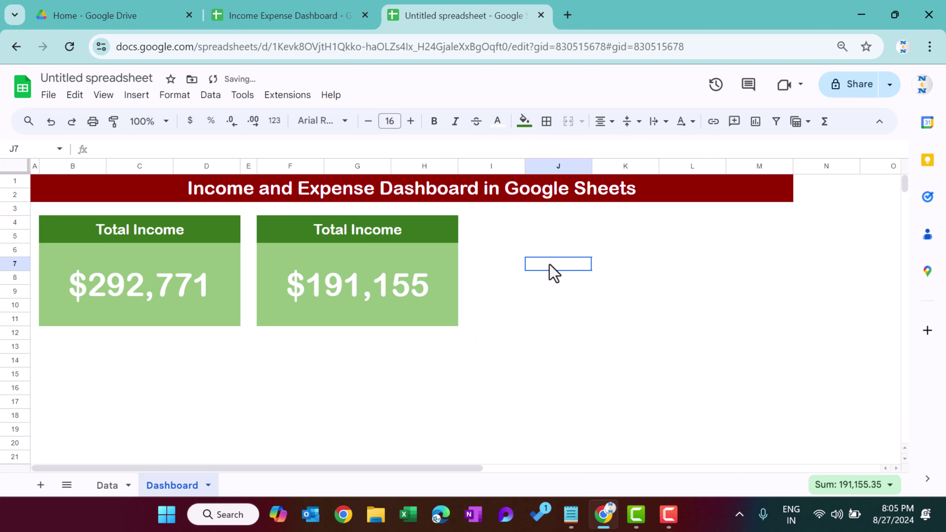
- Change the copied card's heading to Total Expense and check which Data sheet column its amount formula sums
{"action": "left_click", "coordinate": [372, 233]}
{"action": "left_click", "coordinate": [237, 149]}
{"action": "key", "text": "BackSpace"}
{"action": "key", "text": "BackSpace"}
{"action": "key", "text": "BackSpace"}
{"action": "key", "text": "BackSpace"}
{"action": "key", "text": "BackSpace"}
{"action": "key", "text": "BackSpace"}
{"action": "type", "text": "Expense"}
{"action": "key", "text": "Return"}
{"action": "left_click", "coordinate": [237, 149]}
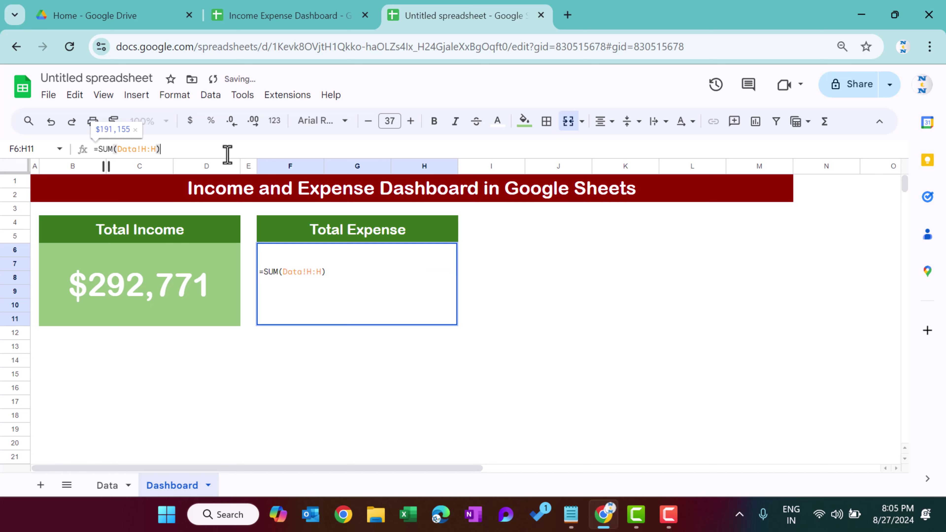
{"action": "key", "text": "Escape"}
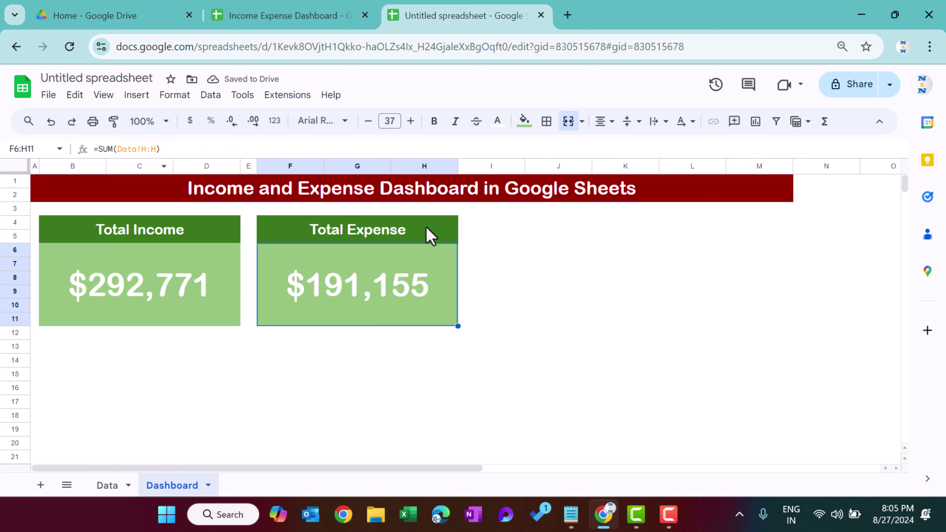
{"action": "left_click", "coordinate": [135, 149]}
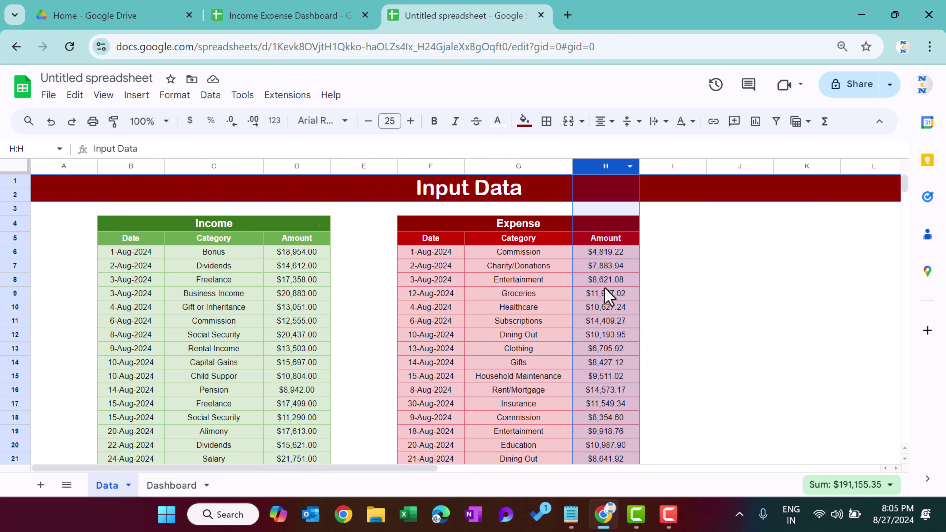
{"action": "left_click", "coordinate": [178, 487]}
- Fill the Total Expense header F4:H5 dark red and the card body F6:H11 light red
{"action": "left_click", "coordinate": [421, 235]}
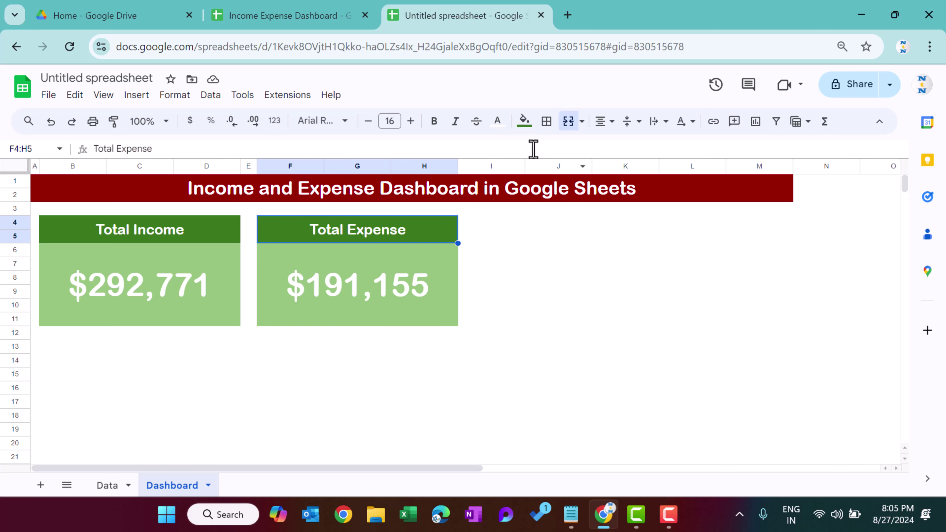
{"action": "left_click", "coordinate": [525, 121]}
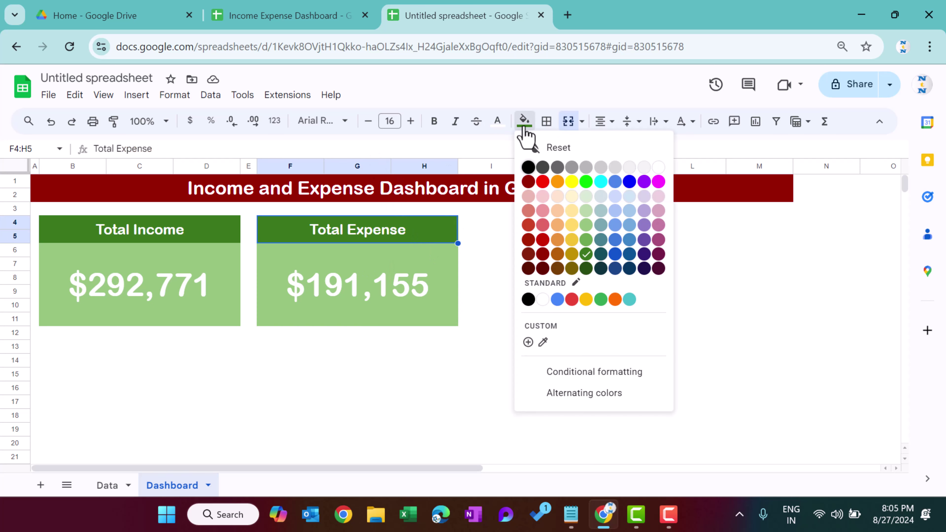
{"action": "left_click", "coordinate": [543, 254]}
{"action": "left_click", "coordinate": [409, 247]}
{"action": "left_click", "coordinate": [523, 124]}
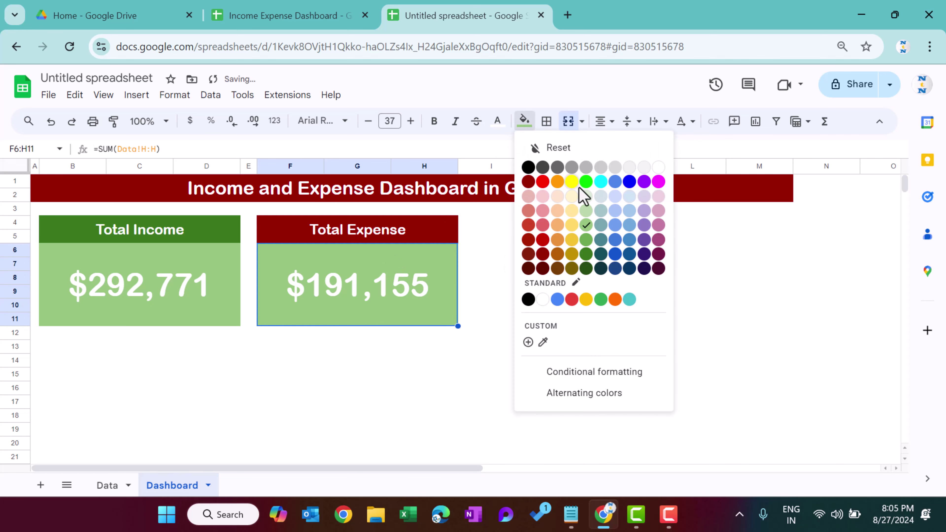
{"action": "left_click", "coordinate": [543, 240]}
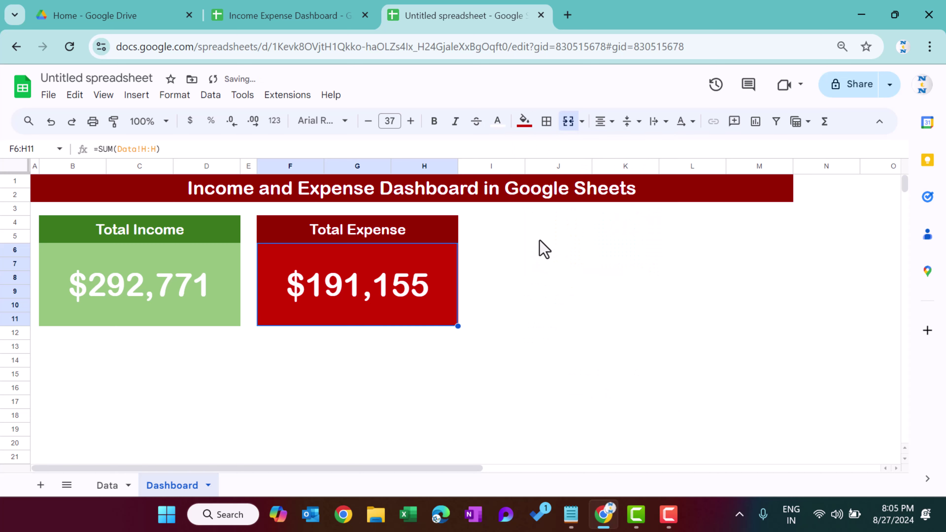
{"action": "left_click", "coordinate": [523, 121]}
{"action": "left_click", "coordinate": [543, 225]}
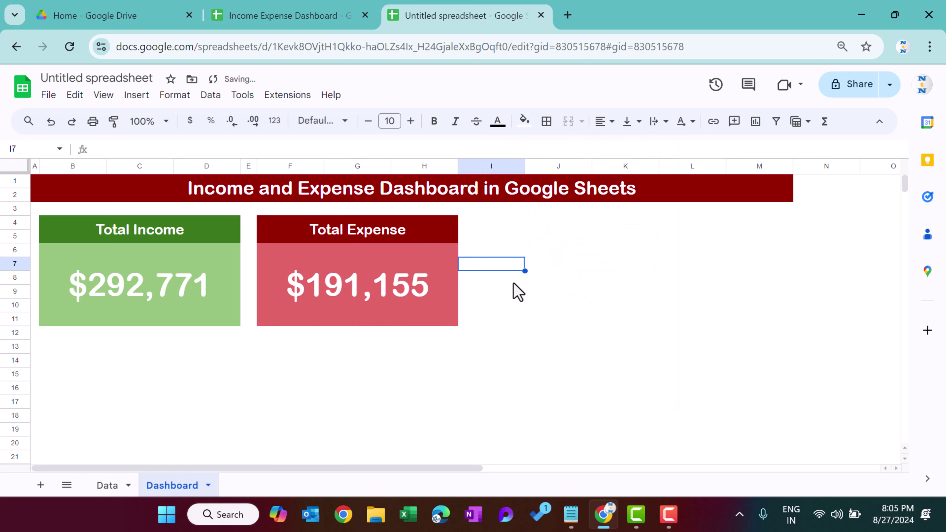
{"action": "left_click", "coordinate": [569, 251]}
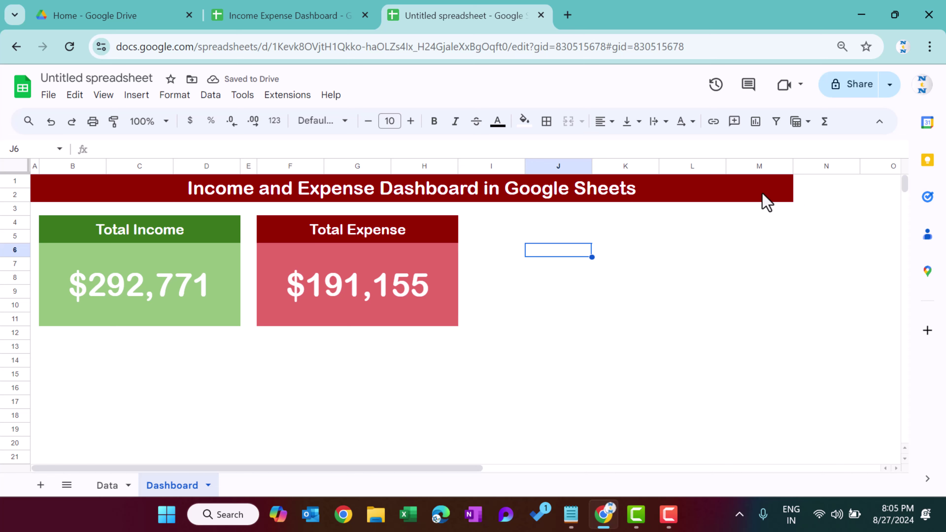
- Extend the red title banner across more columns and look at the finished Income Expense Dashboard file for reference
{"action": "left_click_drag", "start_coordinate": [763, 202], "coordinate": [810, 199]}
{"action": "key", "text": "ctrl+shift+Tab"}
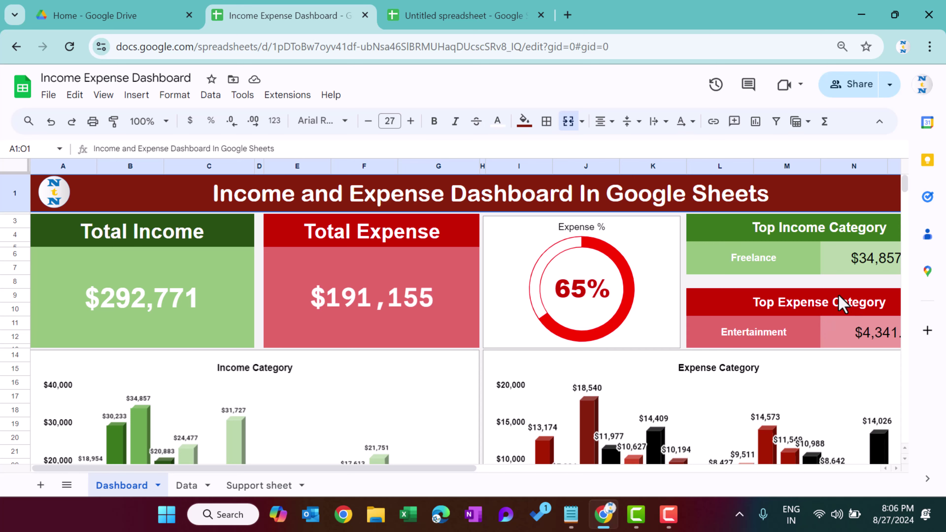
{"action": "left_click", "coordinate": [498, 11]}
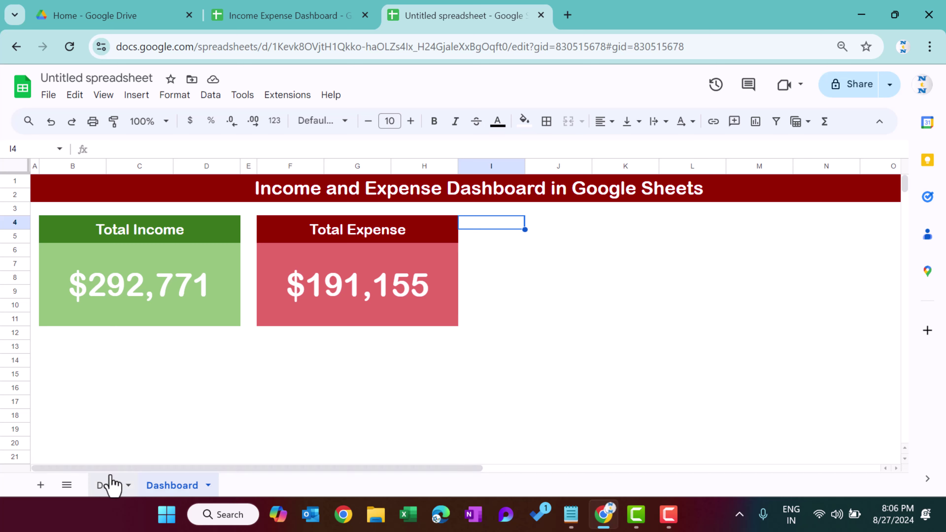
- Add a new sheet to the untitled spreadsheet and name it Support
{"action": "left_click", "coordinate": [41, 485]}
{"action": "double_click", "coordinate": [244, 485]}
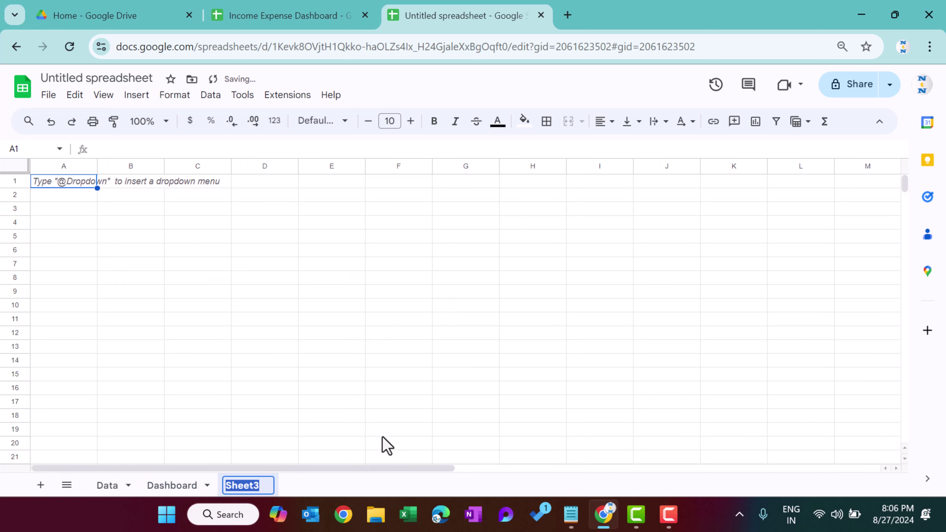
{"action": "type", "text": "Supp"}
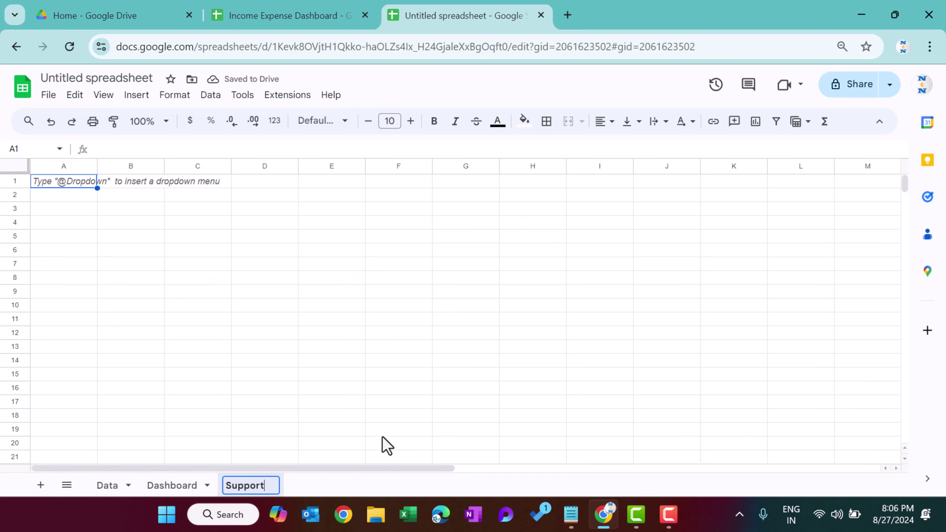
{"action": "type", "text": "ort"}
{"action": "key", "text": "Return"}
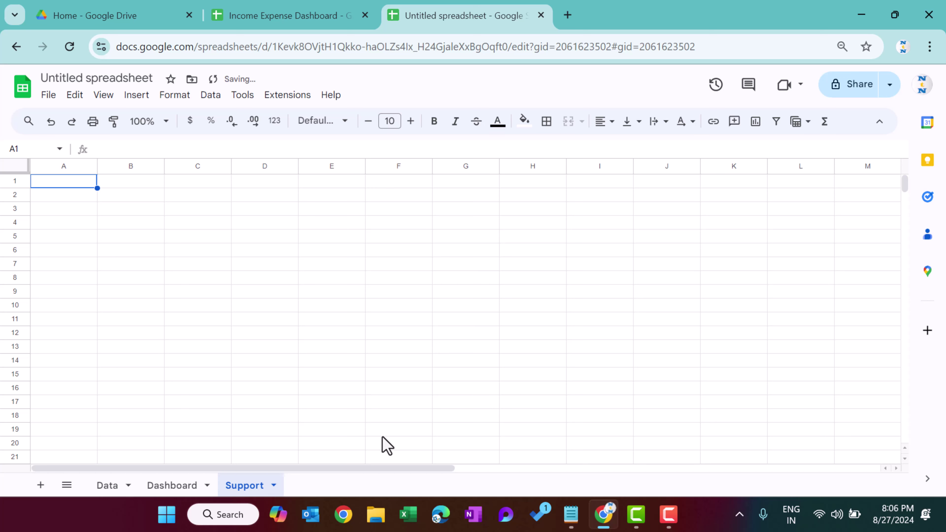
- Enter the headings Income in B2 and Expense in C2 of the Support sheet
{"action": "left_click", "coordinate": [109, 199]}
{"action": "type", "text": "In"}
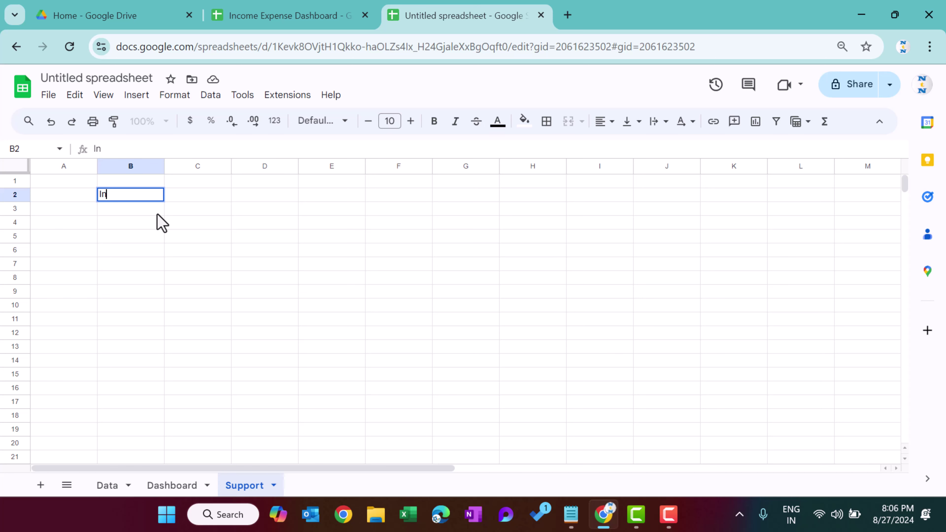
{"action": "type", "text": "come"}
{"action": "key", "text": "Tab"}
{"action": "type", "text": "Ex"}
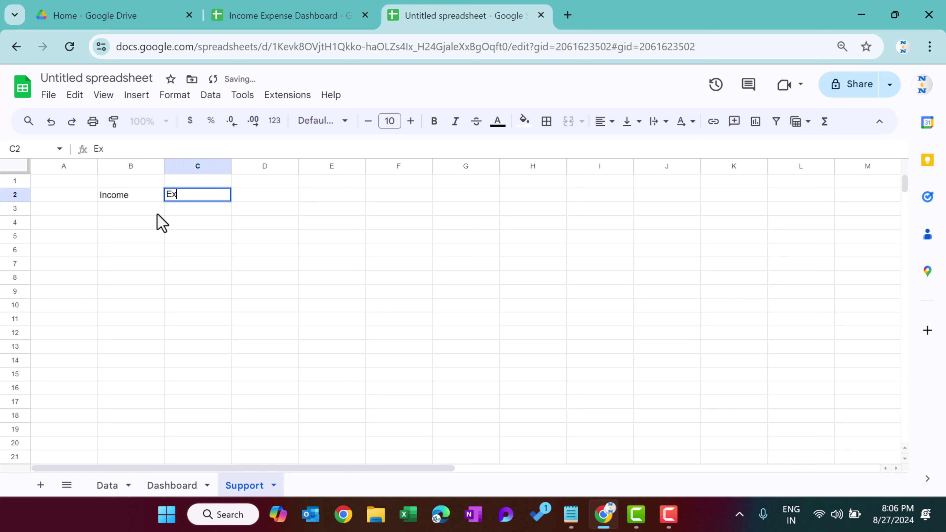
{"action": "key", "text": "Return"}
- Calculate total income in B3 under the Income heading with =SUM(Data!D:D)
{"action": "type", "text": "=sum"}
{"action": "key", "text": "Tab"}
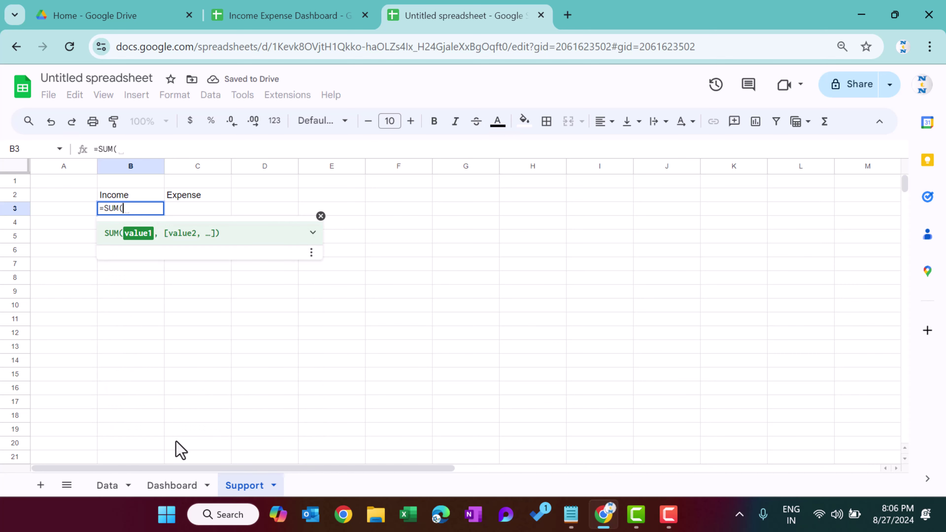
{"action": "left_click", "coordinate": [164, 491]}
{"action": "left_click", "coordinate": [108, 485]}
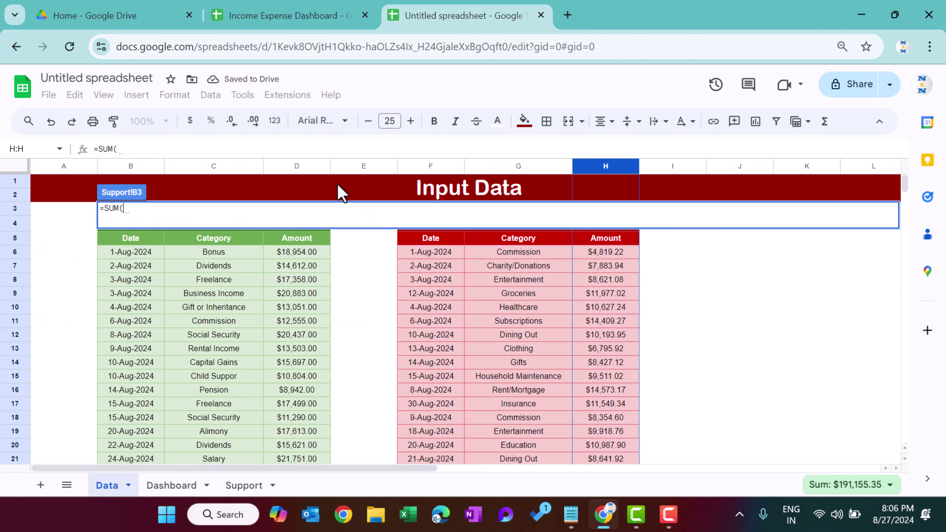
{"action": "left_click", "coordinate": [305, 167]}
{"action": "key", "text": "Return"}
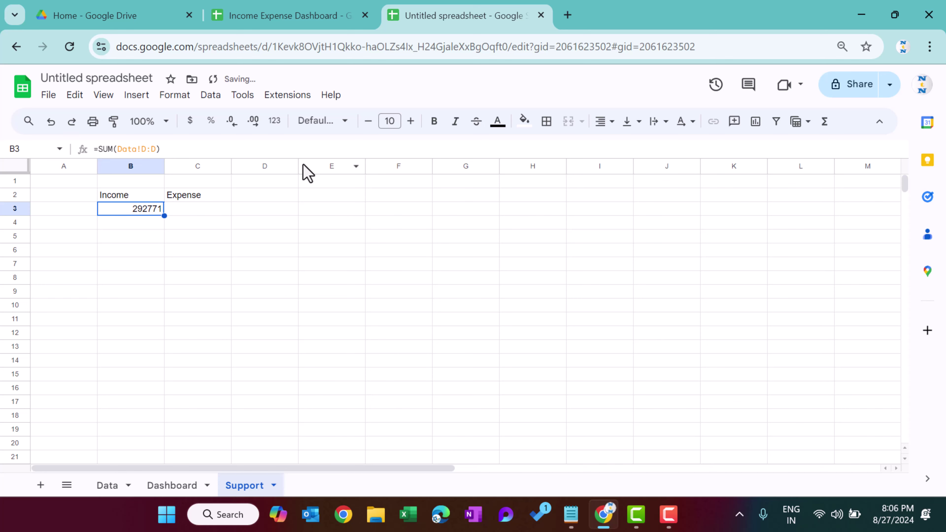
- Calculate total expense in C3 under the Expense heading by summing column H of the Data sheet
{"action": "left_click", "coordinate": [205, 211]}
{"action": "type", "text": "=sum"}
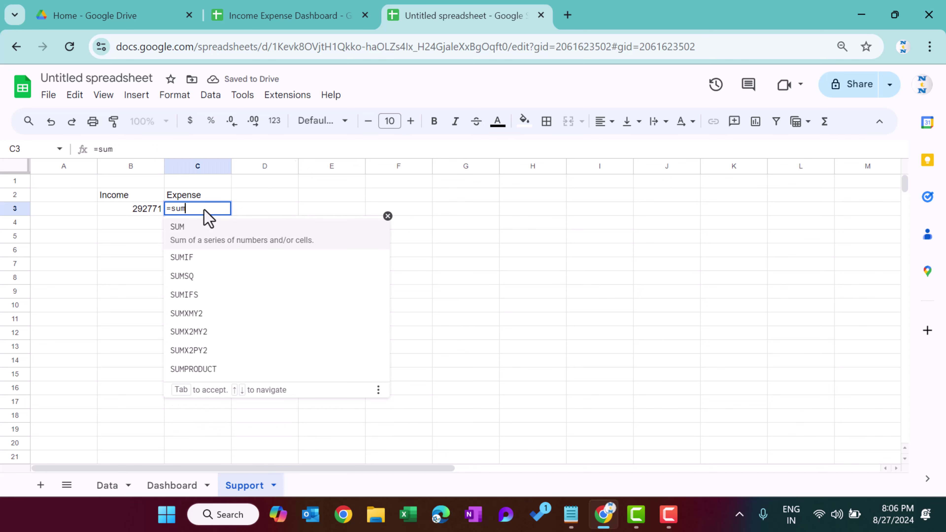
{"action": "key", "text": "Tab"}
{"action": "left_click", "coordinate": [108, 486]}
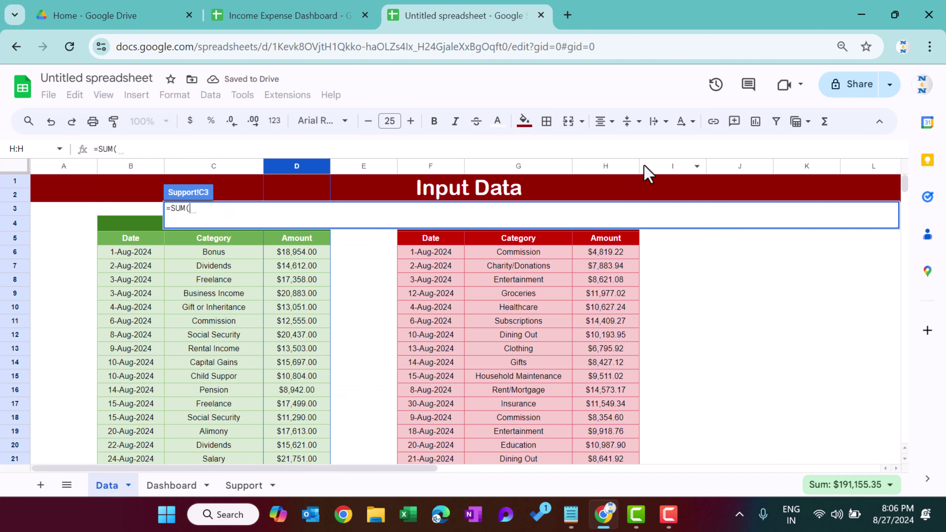
{"action": "left_click", "coordinate": [623, 166]}
{"action": "key", "text": "Return"}
- Label cell A5 of the Support sheet Expense%
{"action": "key", "text": "Left"}
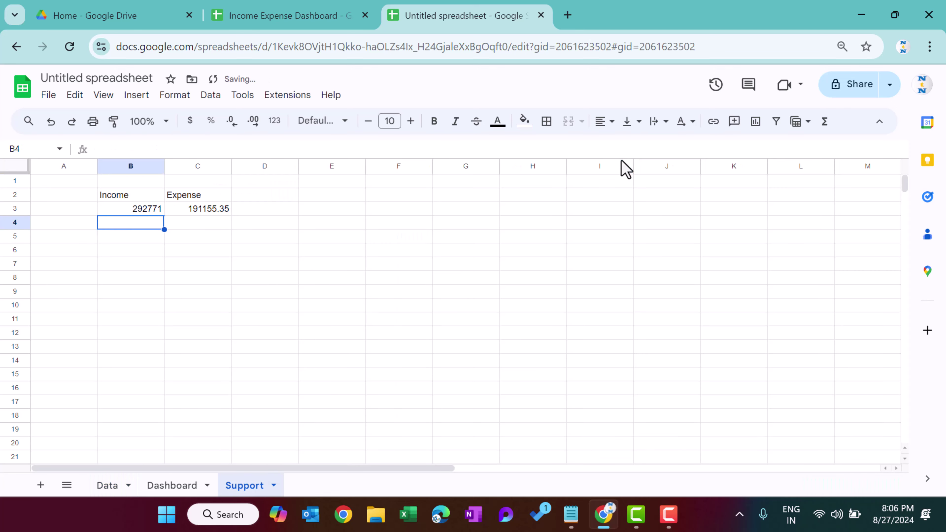
{"action": "key", "text": "Left"}
{"action": "key", "text": "Down"}
{"action": "type", "text": "Expense%"}
{"action": "key", "text": "Tab"}
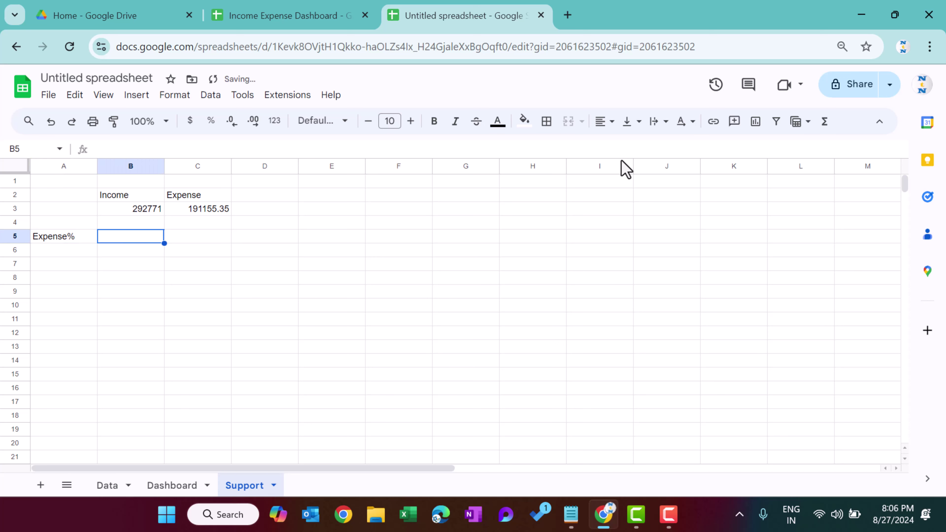
- Calculate the expense share in B5 with =C3/B3 and format it as a percentage without decimals
{"action": "type", "text": "="}
{"action": "key", "text": "Up"}
{"action": "key", "text": "Up"}
{"action": "key", "text": "Right"}
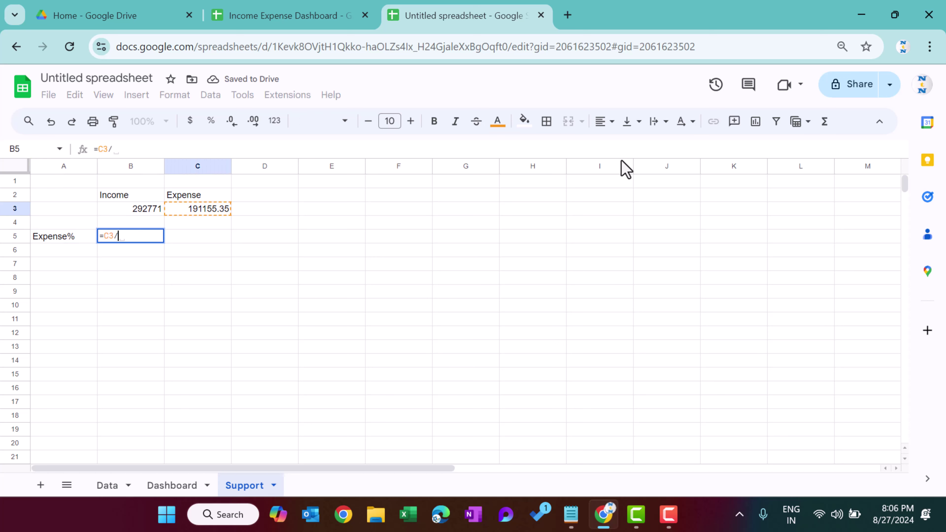
{"action": "type", "text": "/"}
{"action": "key", "text": "Left"}
{"action": "key", "text": "Return"}
{"action": "key", "text": "Up"}
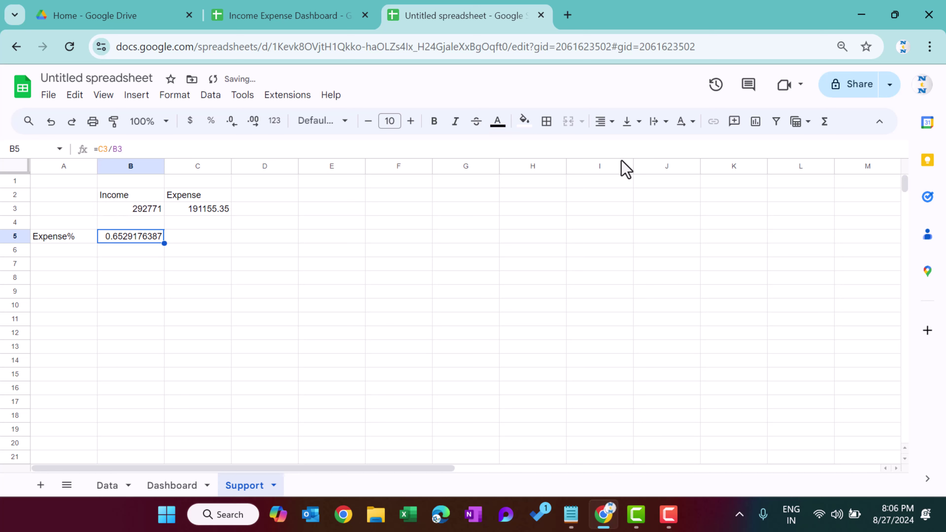
{"action": "left_click", "coordinate": [209, 123]}
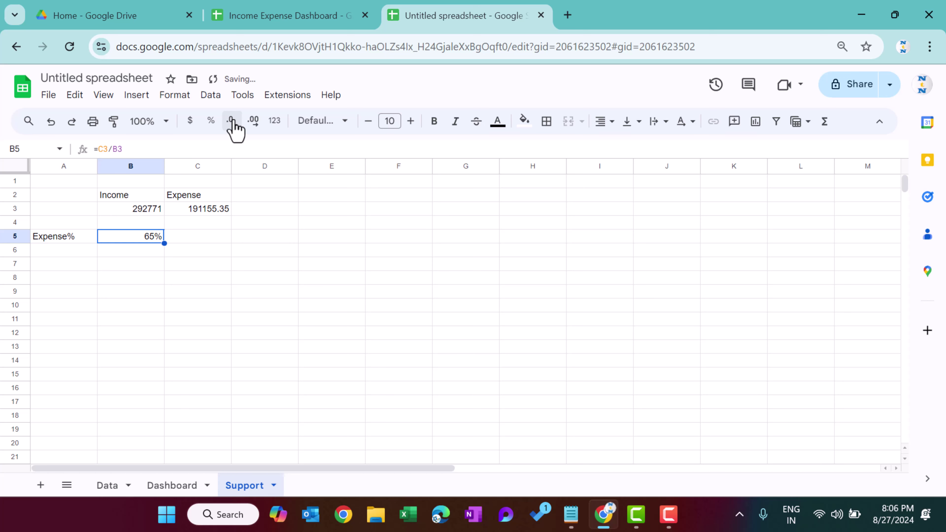
- Calculate the remaining share in C5 of the Support sheet with =1-B5
{"action": "left_click", "coordinate": [213, 240]}
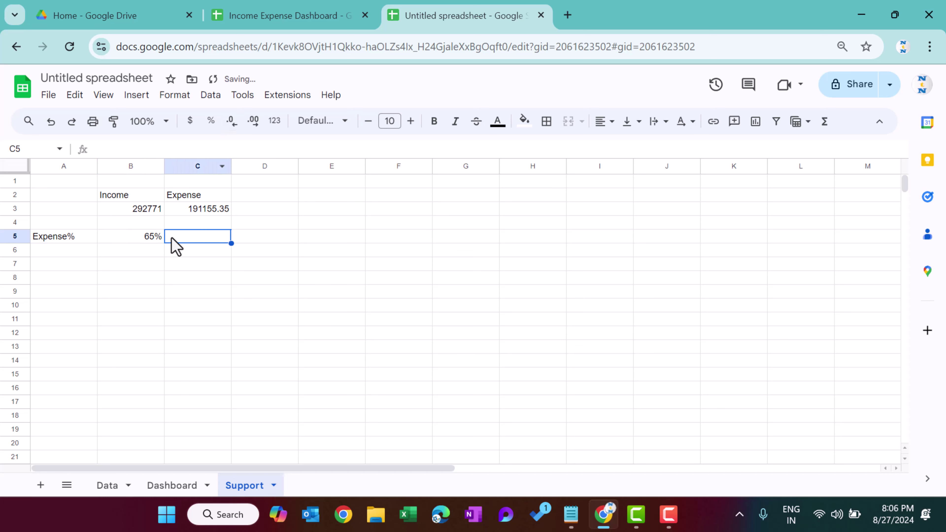
{"action": "type", "text": "=1-B5"}
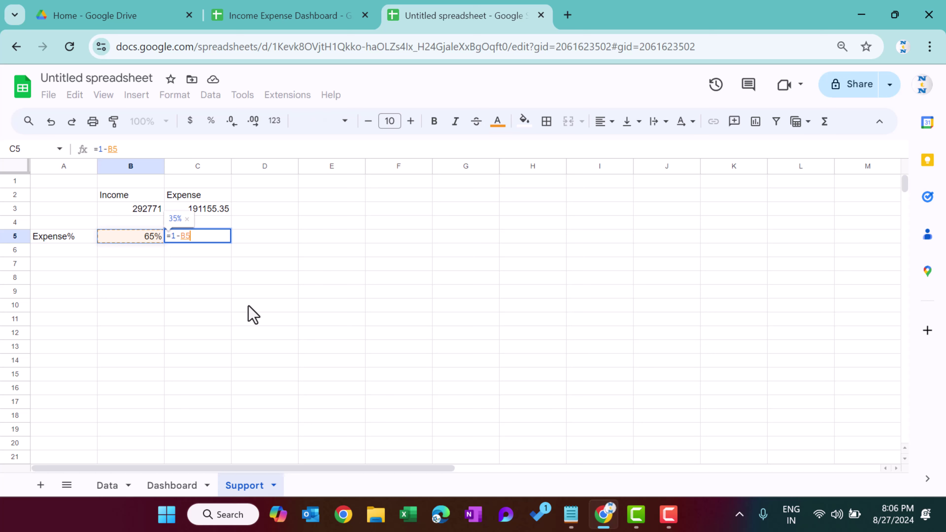
{"action": "key", "text": "Return"}
{"action": "key", "text": "Up"}
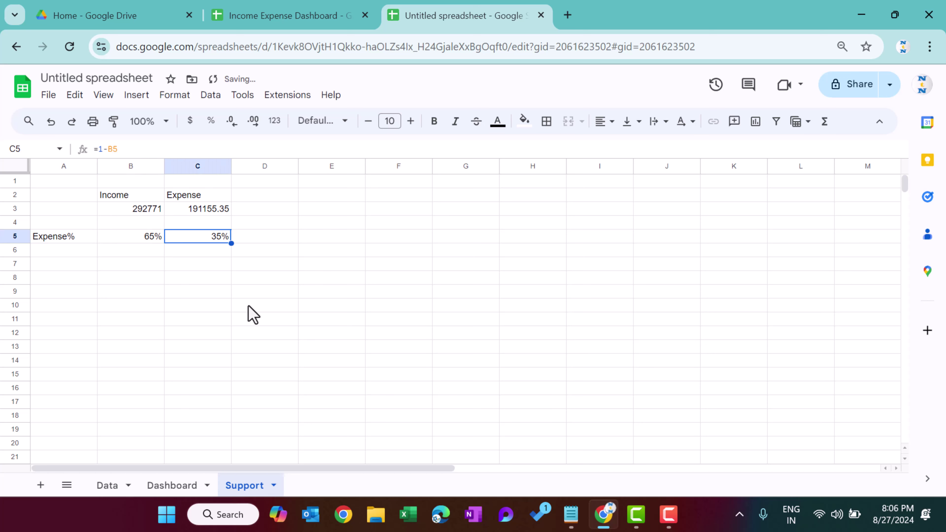
- Insert a chart from the range A5:C5 on the Support sheet
{"action": "key", "text": "Left"}
{"action": "key", "text": "Left"}
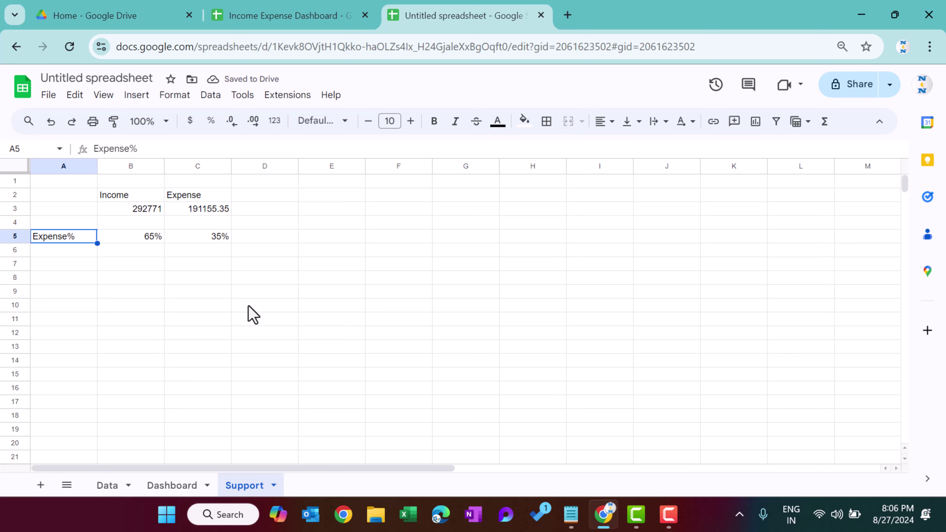
{"action": "key", "text": "shift+Right"}
{"action": "key", "text": "shift+Right"}
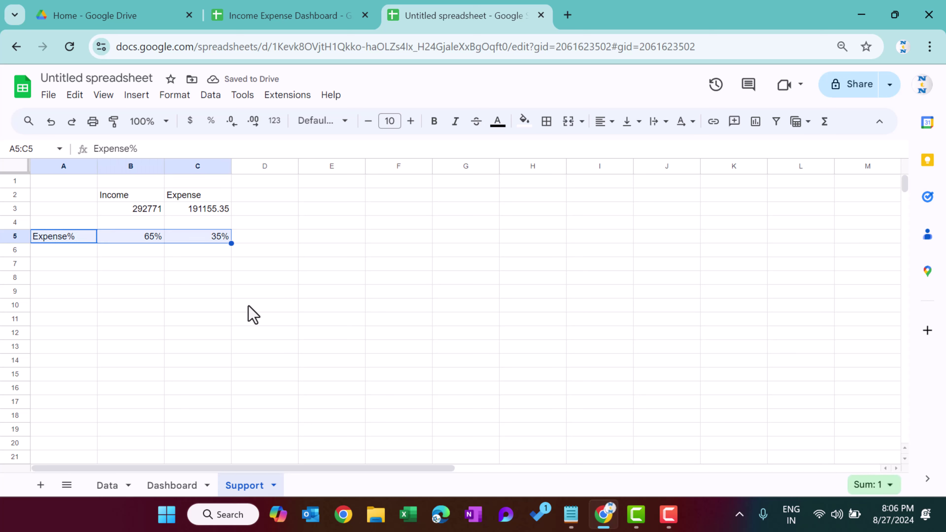
{"action": "key", "text": "Right"}
{"action": "key", "text": "Left"}
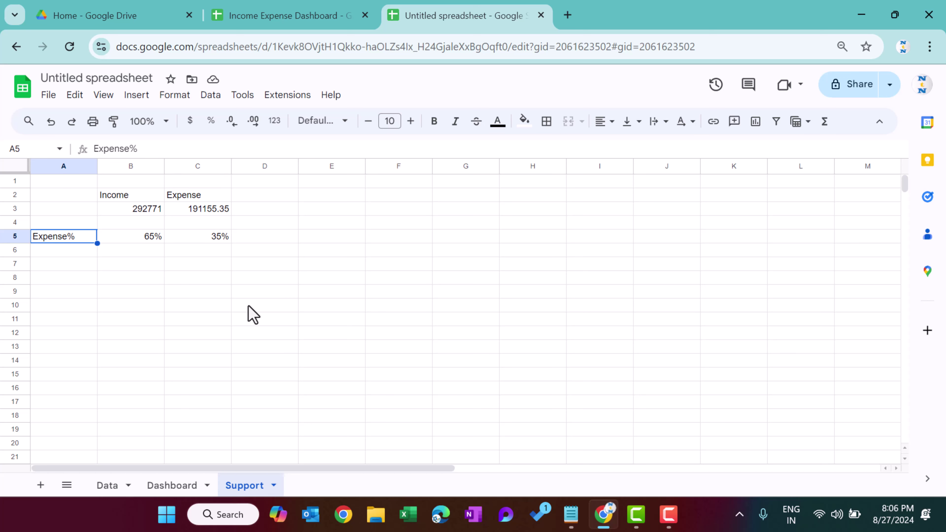
{"action": "key", "text": "shift+Right"}
{"action": "key", "text": "shift+Right"}
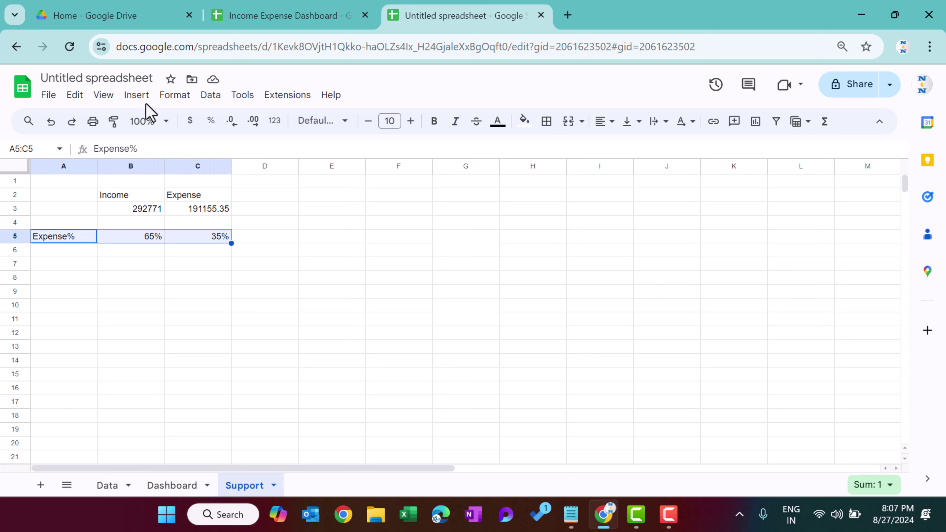
{"action": "left_click", "coordinate": [137, 96]}
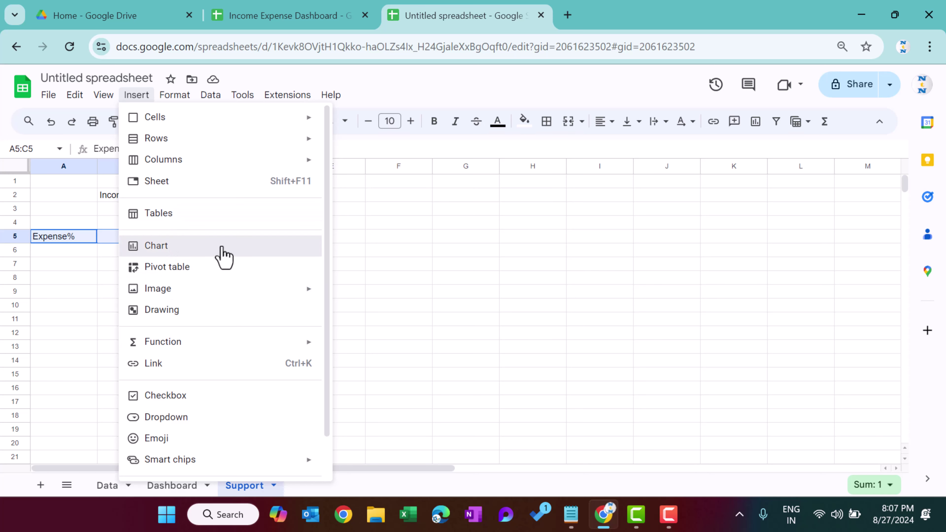
{"action": "left_click", "coordinate": [226, 257]}
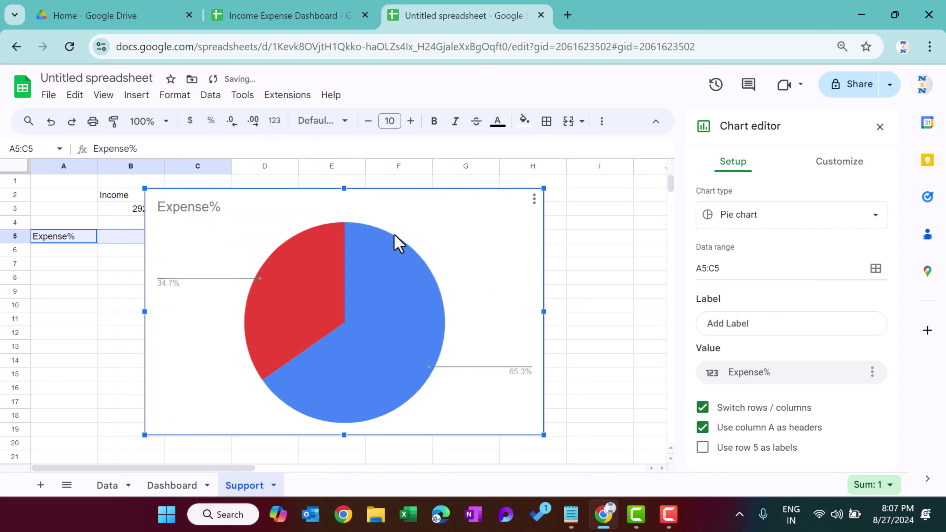
- Change the chart type to Doughnut chart
{"action": "left_click", "coordinate": [761, 223]}
{"action": "scroll", "coordinate": [787, 340], "scroll_direction": "down", "scroll_amount": 10}
{"action": "left_click", "coordinate": [789, 295]}
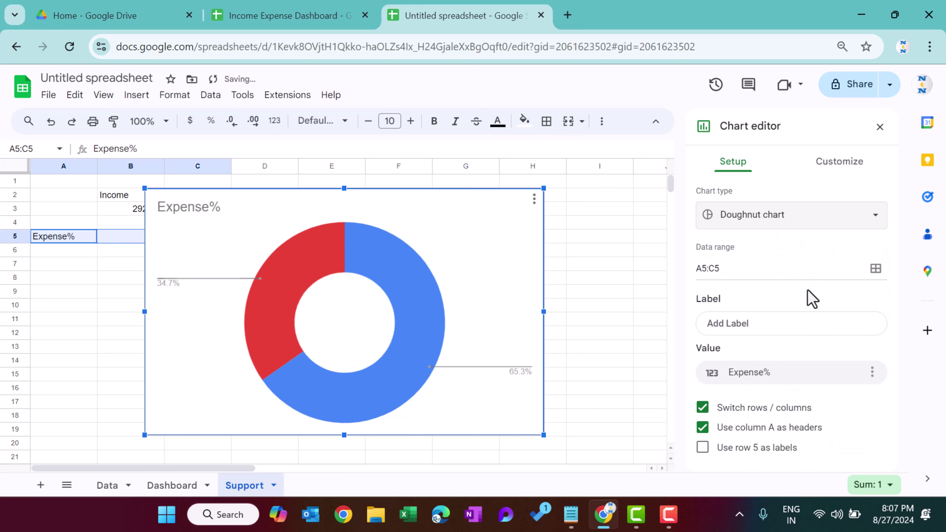
- Set the donut hole to 80% and shrink the chart to less than half its width and height
{"action": "left_click", "coordinate": [842, 164]}
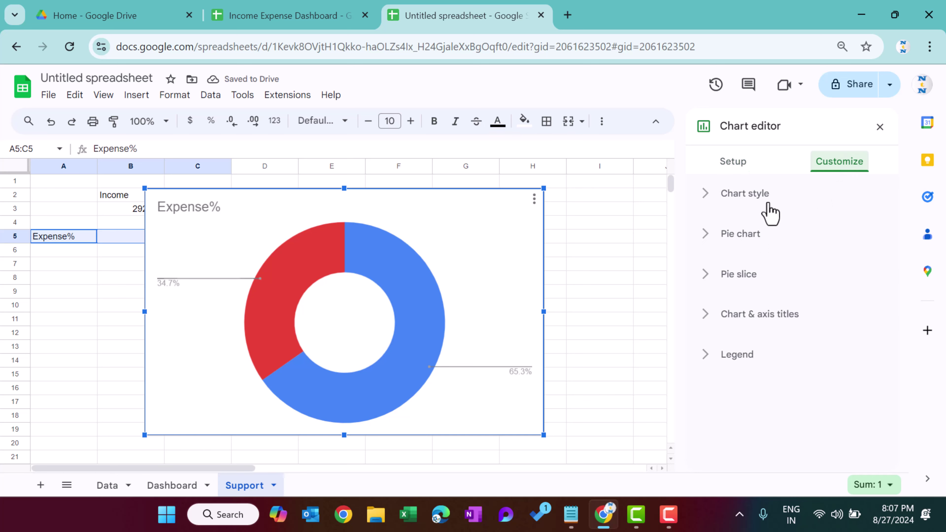
{"action": "left_click", "coordinate": [750, 235]}
{"action": "left_click", "coordinate": [731, 287]}
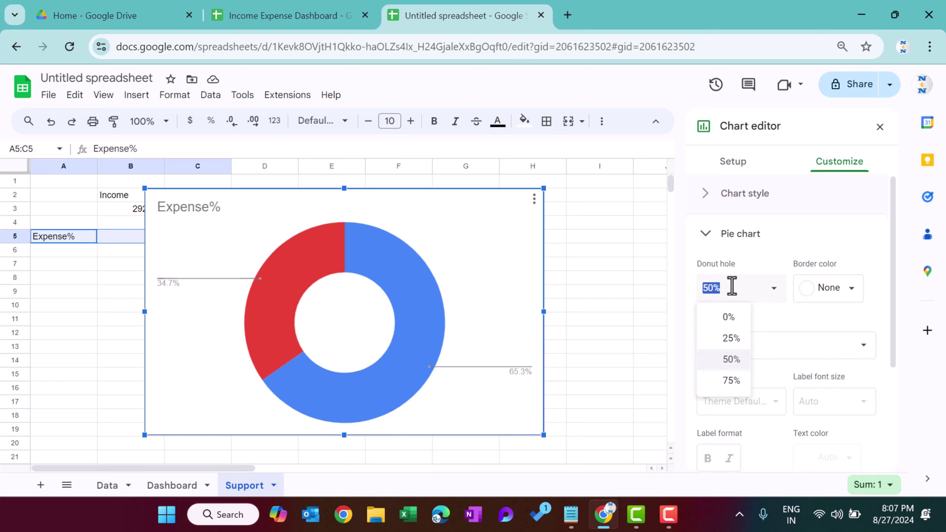
{"action": "key", "text": "Return"}
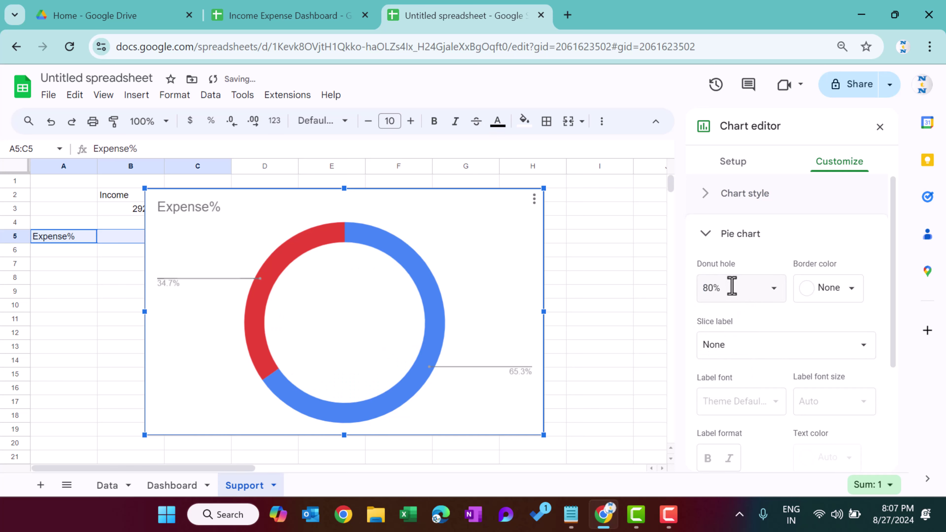
{"action": "left_click_drag", "start_coordinate": [543, 435], "coordinate": [288, 313]}
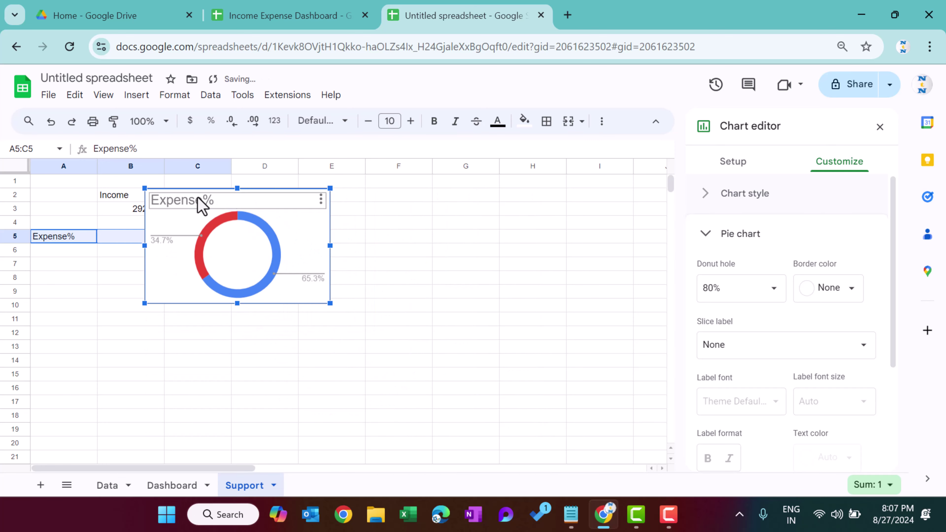
- Set the font size of the Expense% chart title to 14
{"action": "left_click", "coordinate": [203, 205]}
{"action": "left_click", "coordinate": [203, 205]}
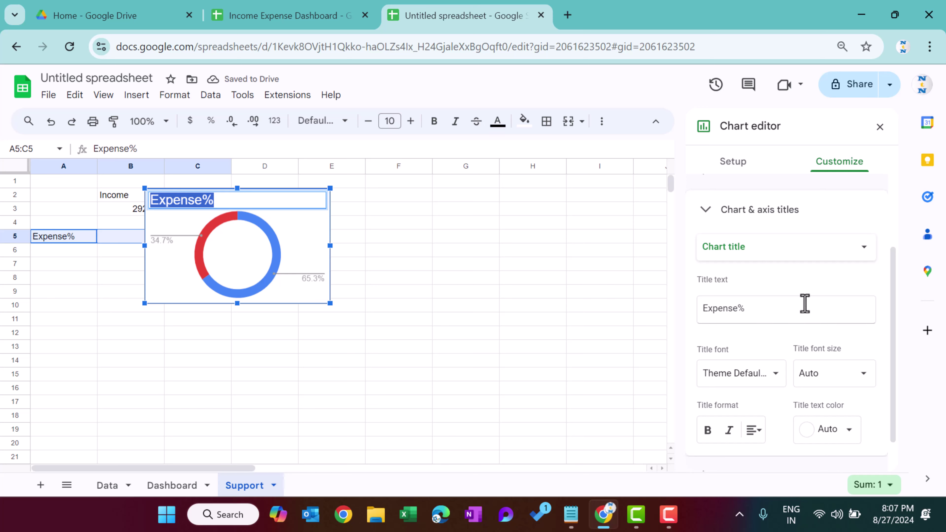
{"action": "scroll", "coordinate": [853, 367], "scroll_direction": "down", "scroll_amount": 1}
{"action": "left_click", "coordinate": [860, 337]}
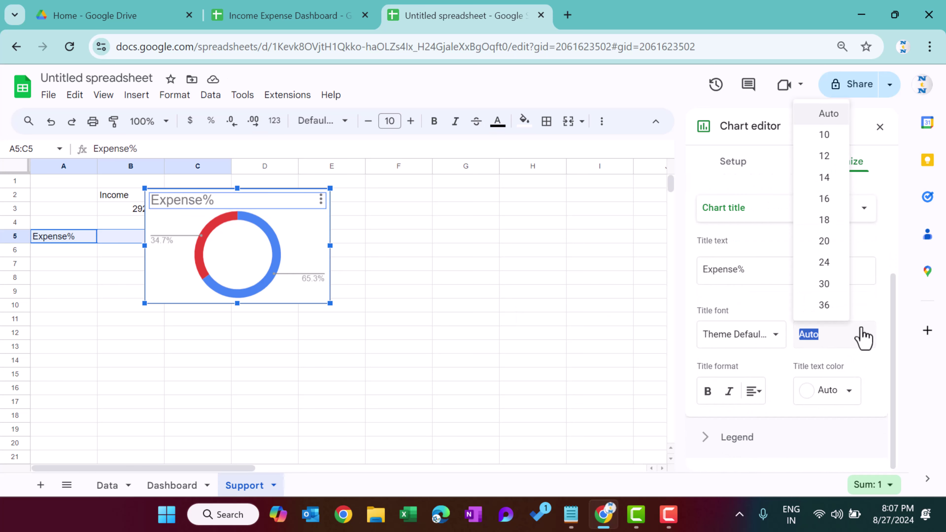
{"action": "left_click", "coordinate": [829, 178]}
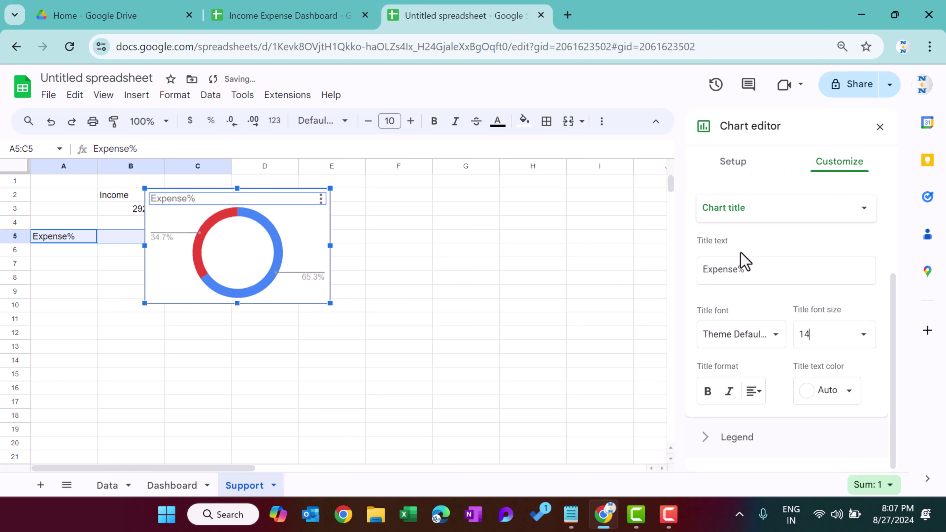
- Center the Expense% chart title and make it bold and black
{"action": "left_click", "coordinate": [751, 391]}
{"action": "left_click", "coordinate": [773, 416]}
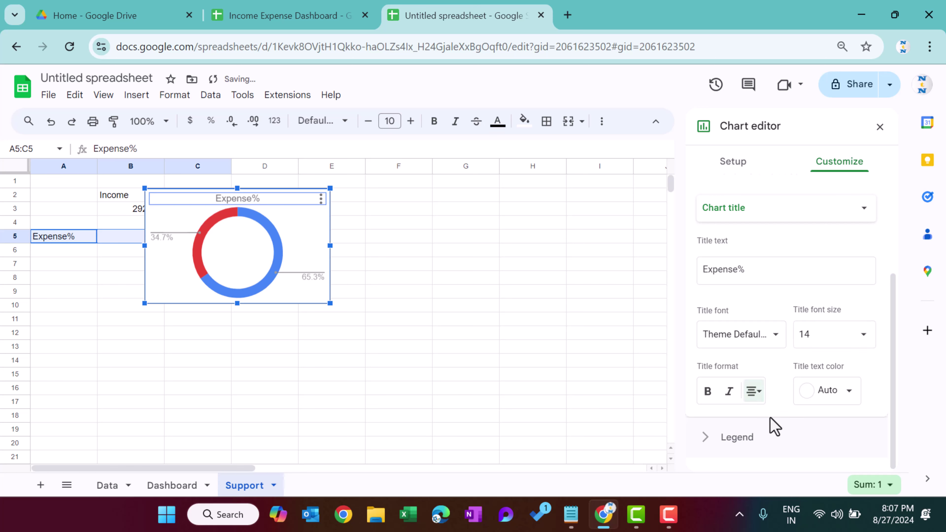
{"action": "left_click", "coordinate": [707, 391]}
{"action": "left_click", "coordinate": [846, 391]}
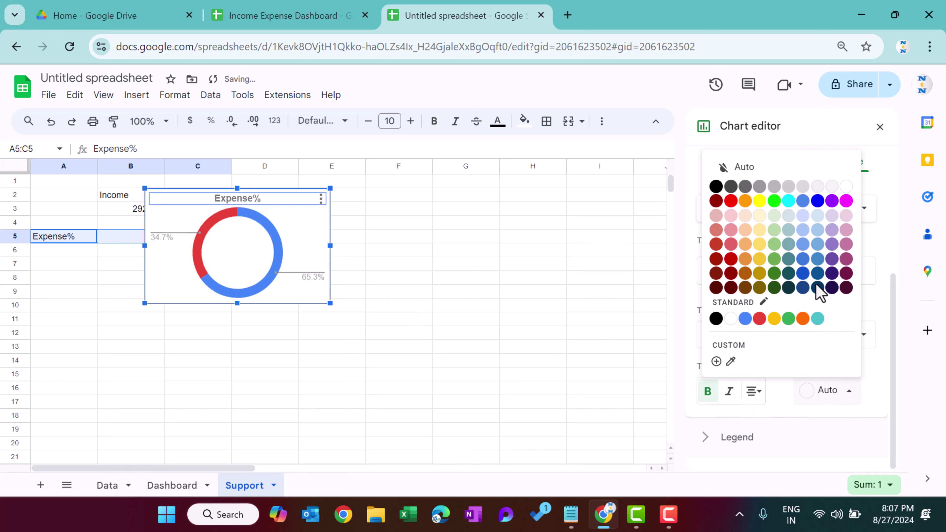
{"action": "left_click", "coordinate": [711, 187]}
{"action": "left_click", "coordinate": [311, 249]}
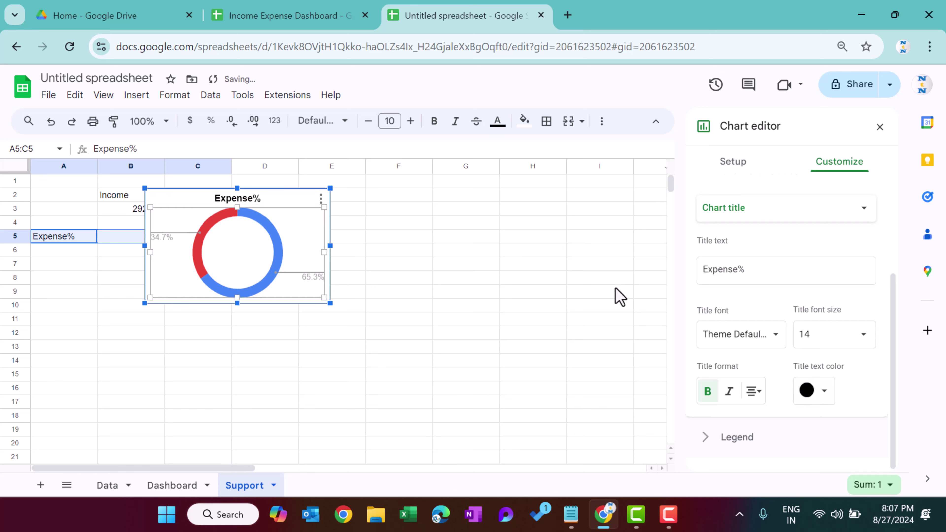
- Set the chart's legend position to Bottom
{"action": "left_click", "coordinate": [739, 449]}
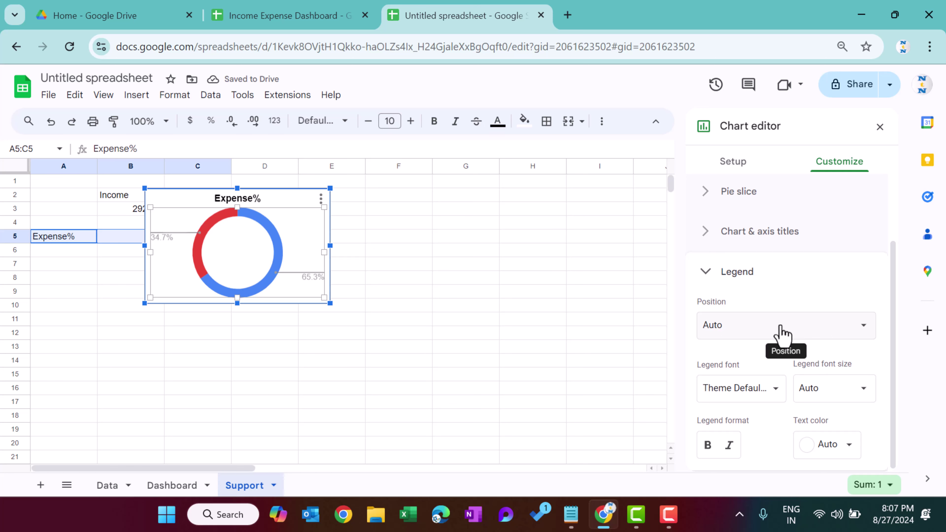
{"action": "left_click", "coordinate": [780, 331]}
{"action": "left_click", "coordinate": [750, 218]}
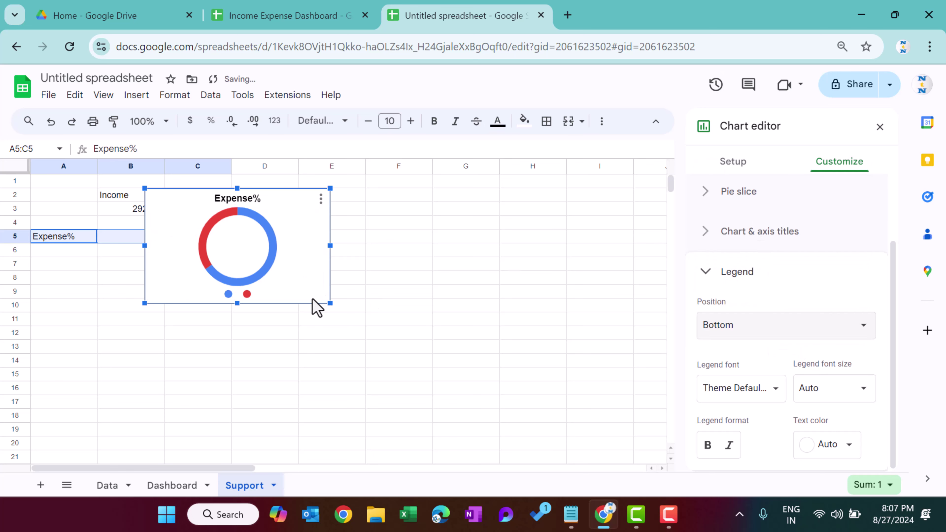
- Enlarge the doughnut chart slightly and delete its legend
{"action": "left_click_drag", "start_coordinate": [236, 303], "coordinate": [237, 306]}
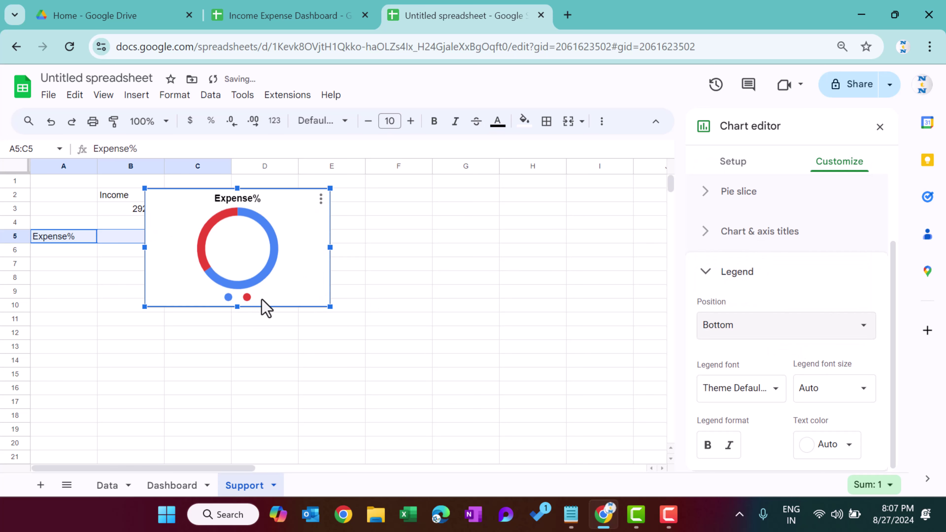
{"action": "mouse_move", "coordinate": [330, 306]}
{"action": "left_mouse_down"}
{"action": "mouse_move", "coordinate": [369, 334]}
{"action": "mouse_move", "coordinate": [365, 342]}
{"action": "mouse_move", "coordinate": [344, 315]}
{"action": "left_mouse_up"}
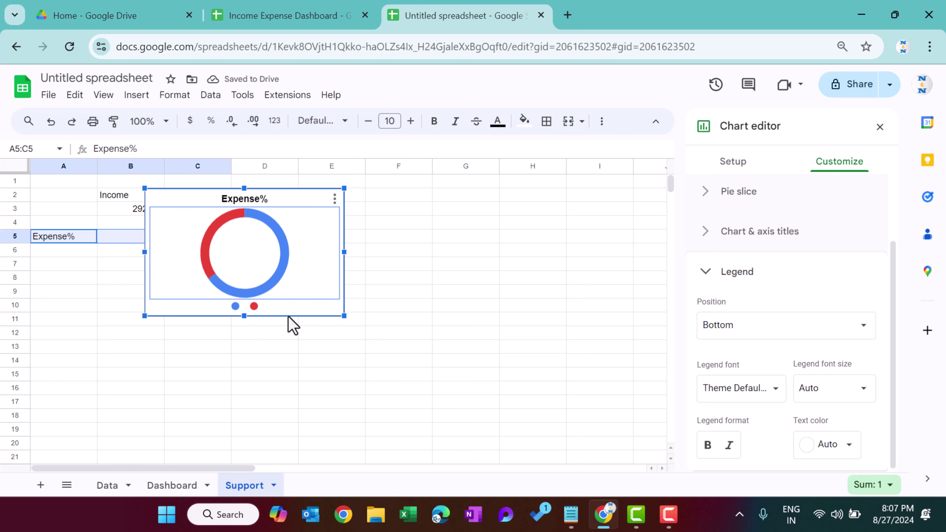
{"action": "left_click", "coordinate": [257, 309]}
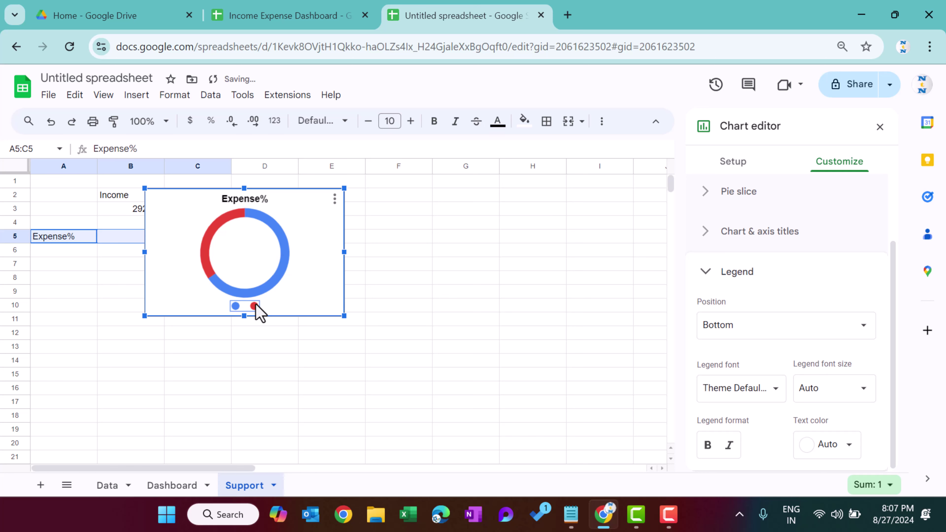
{"action": "key", "text": "Delete"}
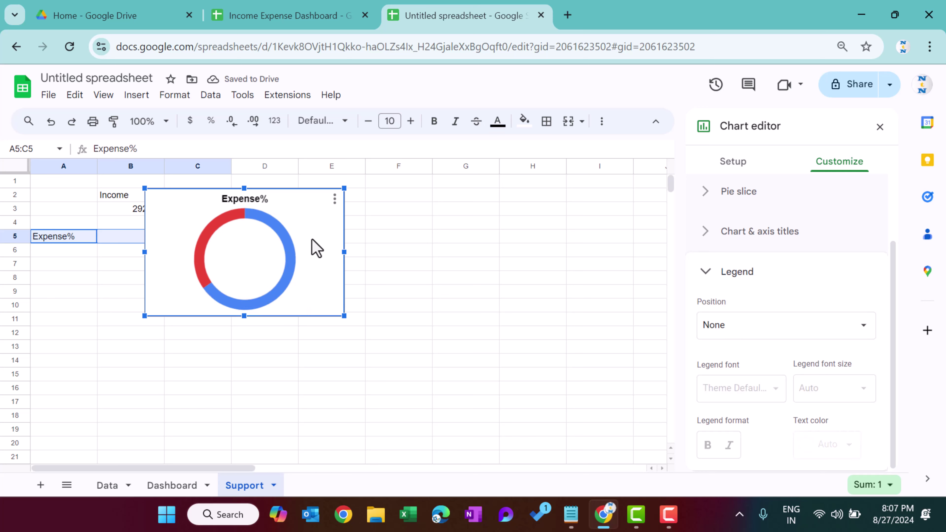
- Color slice 1 of the doughnut chart bright red
{"action": "left_click", "coordinate": [290, 246]}
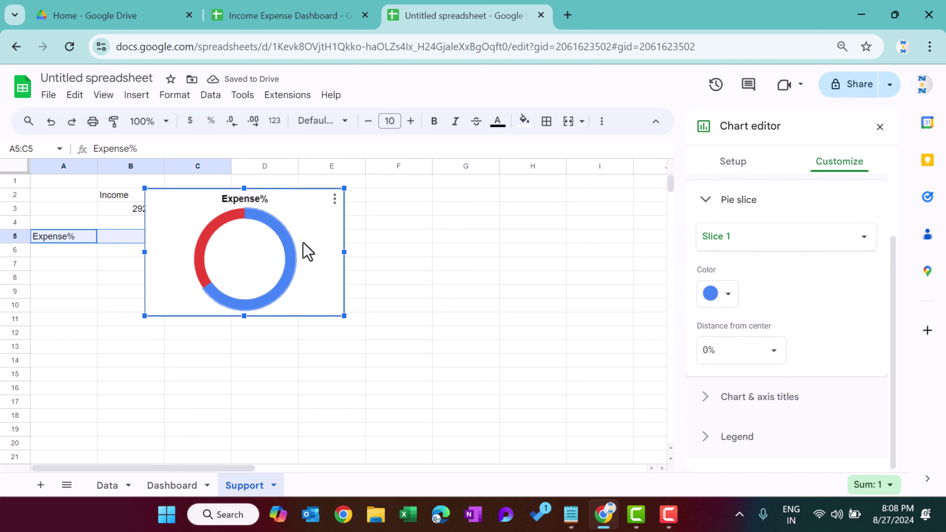
{"action": "left_click", "coordinate": [723, 298]}
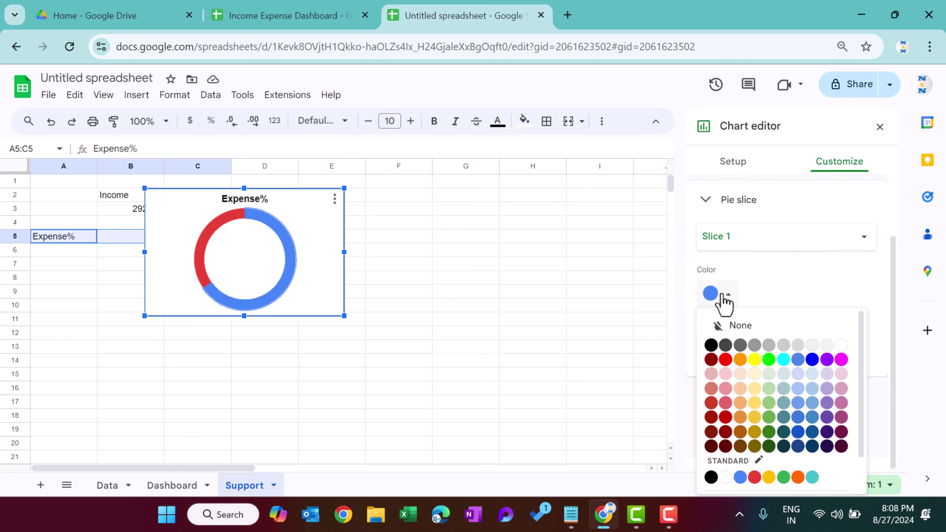
{"action": "left_click", "coordinate": [725, 359]}
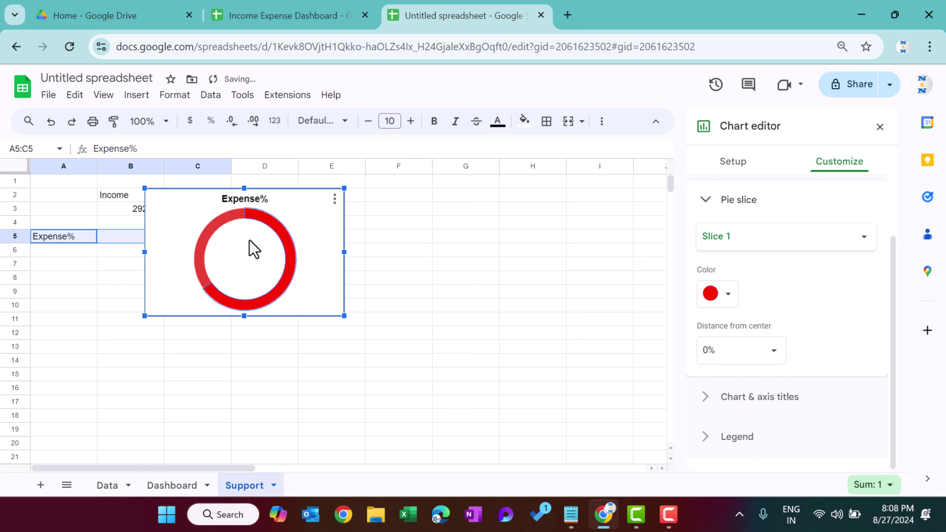
- Set the color of slice 2 of the doughnut chart to None
{"action": "left_click", "coordinate": [216, 229]}
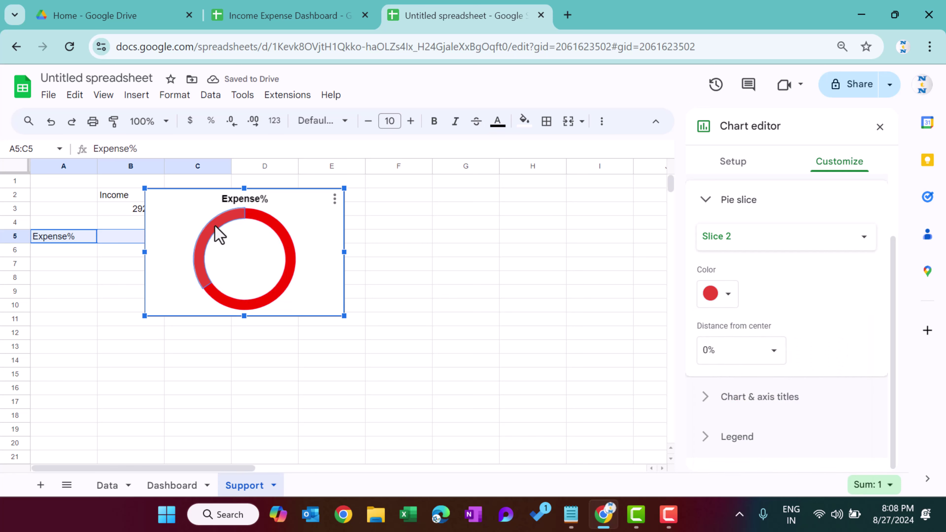
{"action": "left_click", "coordinate": [727, 301]}
{"action": "left_click", "coordinate": [757, 328]}
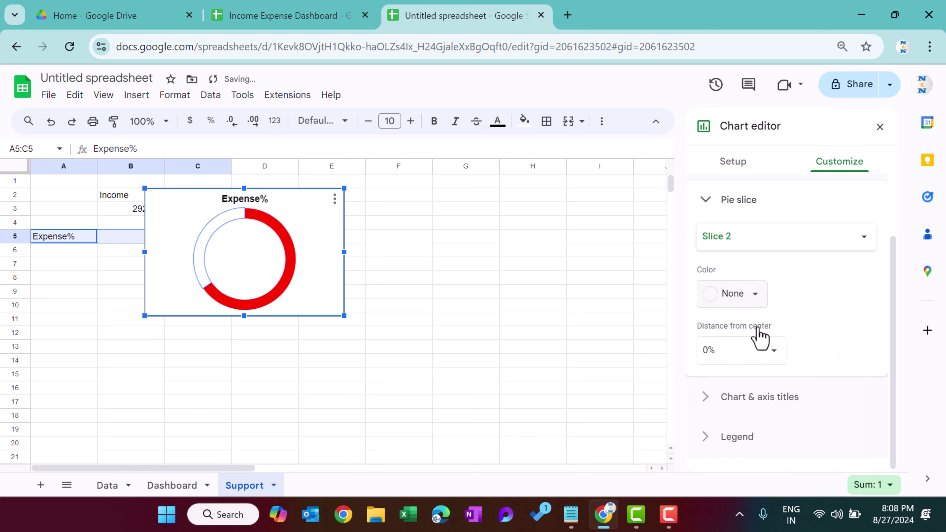
- Choose a border color for the doughnut in the pie chart settings
{"action": "scroll", "coordinate": [800, 324], "scroll_direction": "up", "scroll_amount": 2}
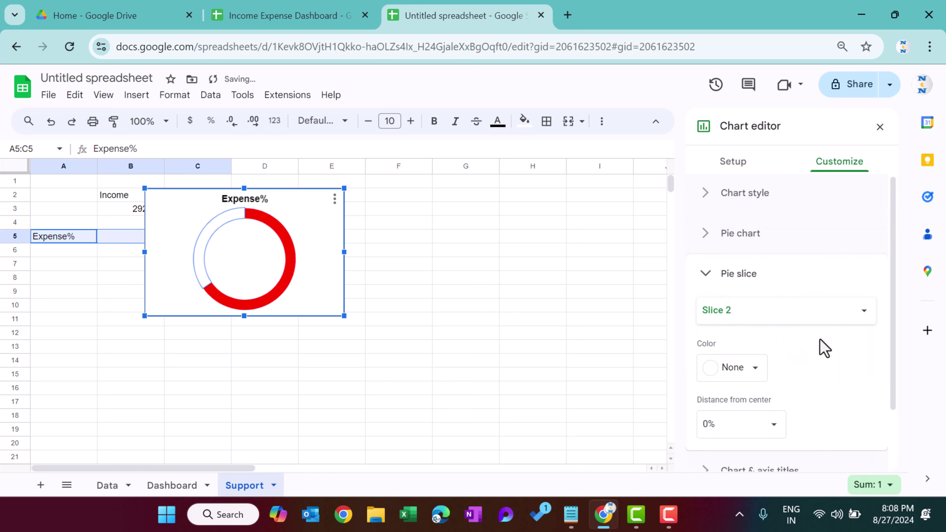
{"action": "scroll", "coordinate": [840, 346], "scroll_direction": "down", "scroll_amount": 2}
{"action": "scroll", "coordinate": [819, 335], "scroll_direction": "up", "scroll_amount": 2}
{"action": "left_click", "coordinate": [735, 275]}
{"action": "left_click", "coordinate": [743, 235]}
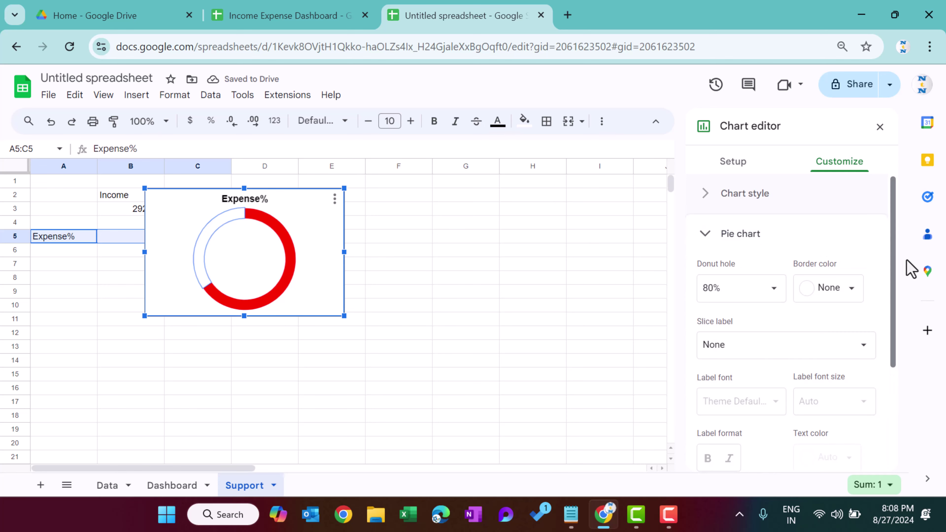
{"action": "left_click", "coordinate": [851, 290]}
{"action": "left_click", "coordinate": [734, 355]}
- Set the color of slice 2 of the Expense% doughnut chart to white
{"action": "left_click", "coordinate": [322, 286]}
{"action": "left_click", "coordinate": [289, 254]}
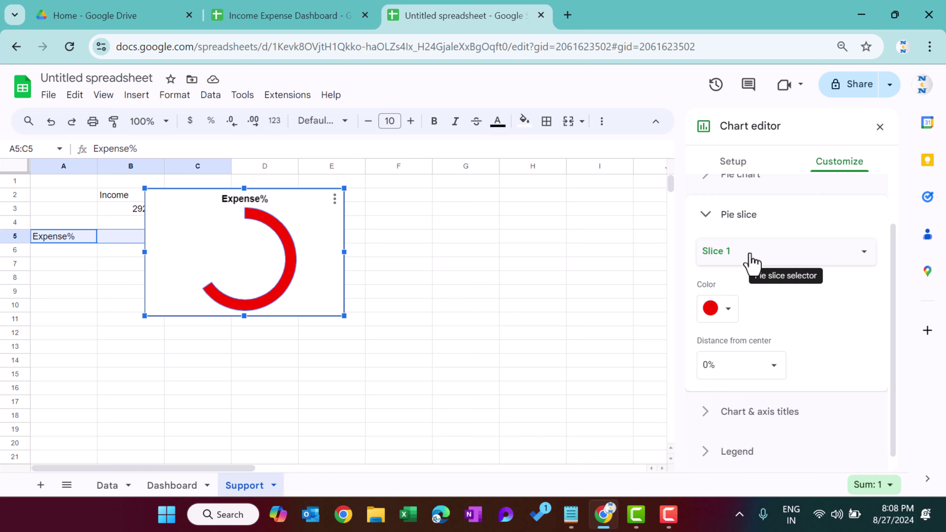
{"action": "left_click", "coordinate": [777, 267]}
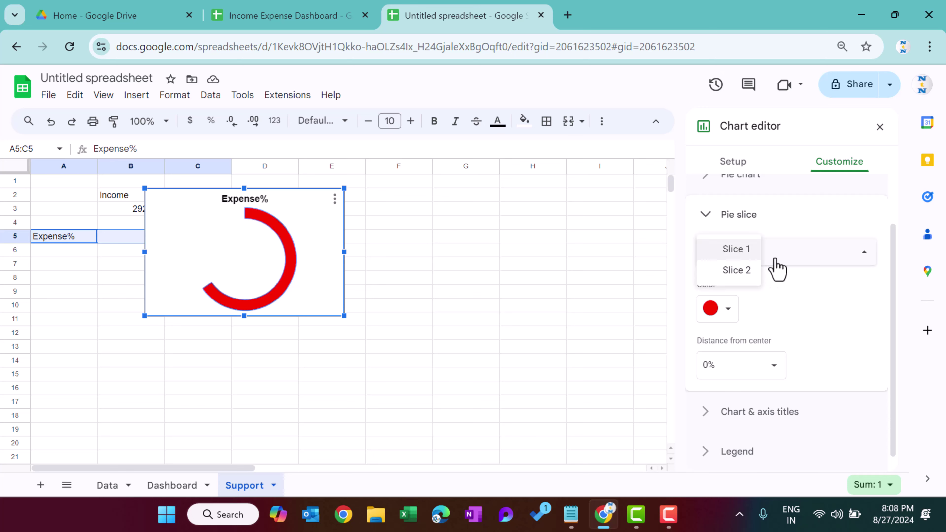
{"action": "left_click", "coordinate": [744, 270]}
{"action": "left_click", "coordinate": [731, 311]}
{"action": "left_click", "coordinate": [840, 101]}
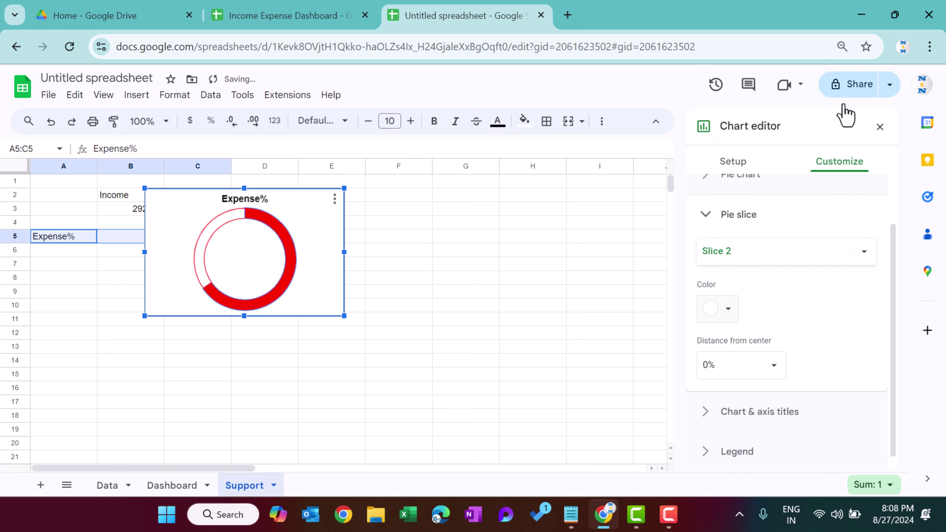
{"action": "left_click", "coordinate": [340, 277]}
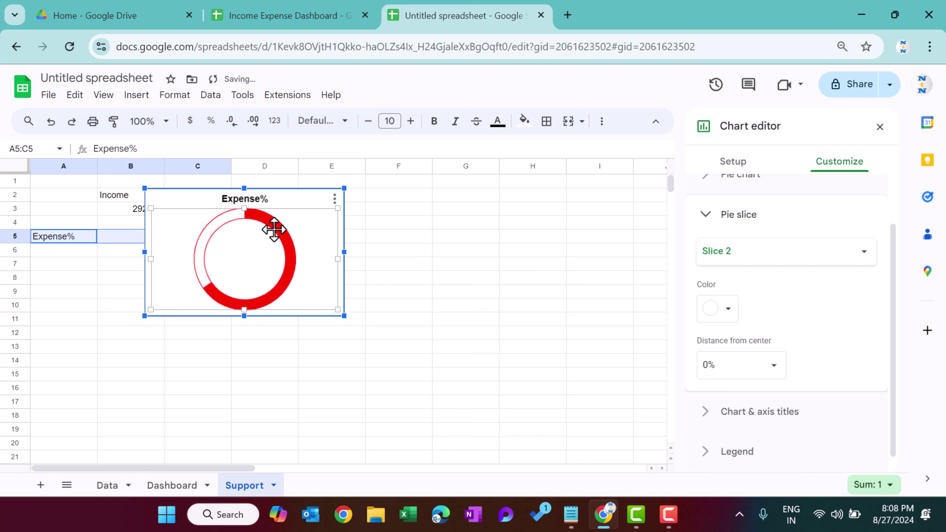
{"action": "left_click", "coordinate": [404, 254]}
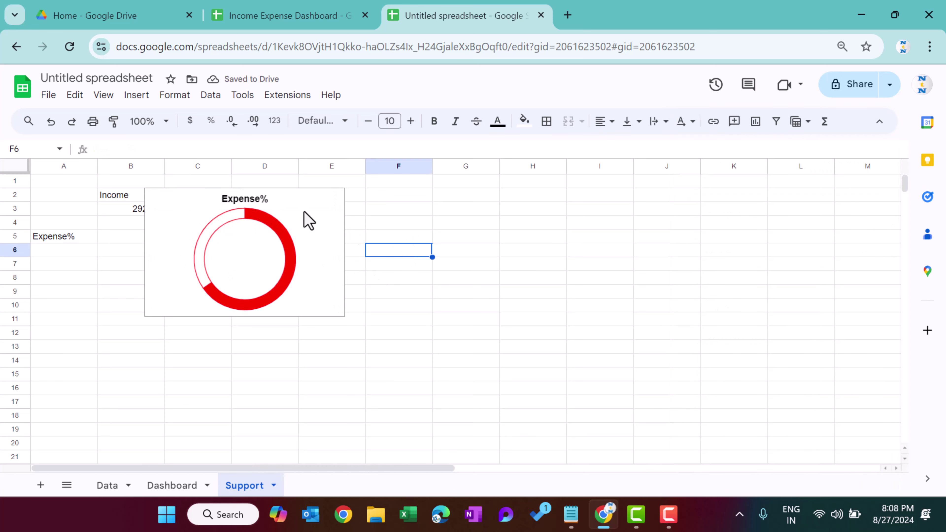
- Copy the Expense% doughnut chart from the Support sheet and paste it into the Dashboard sheet
{"action": "left_click", "coordinate": [324, 215]}
{"action": "left_click_drag", "start_coordinate": [323, 235], "coordinate": [329, 245]}
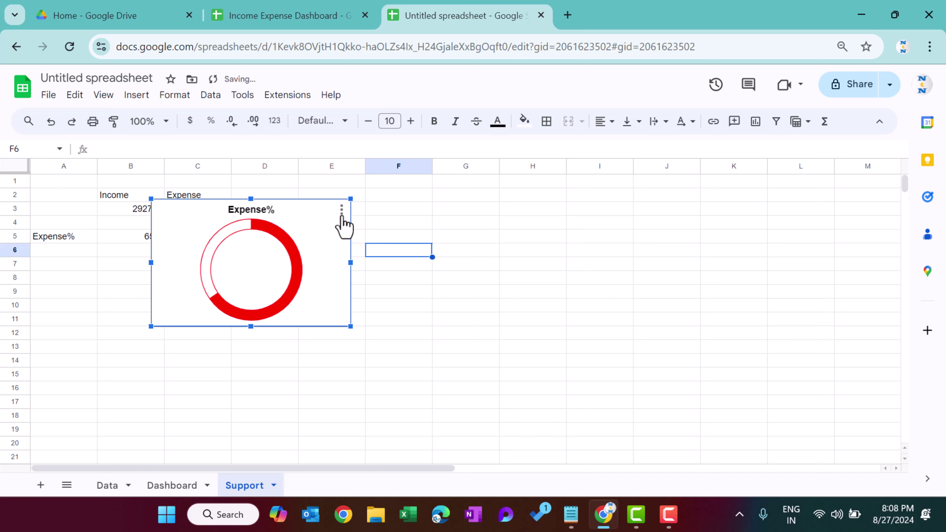
{"action": "left_click", "coordinate": [341, 206]}
{"action": "left_click", "coordinate": [369, 316]}
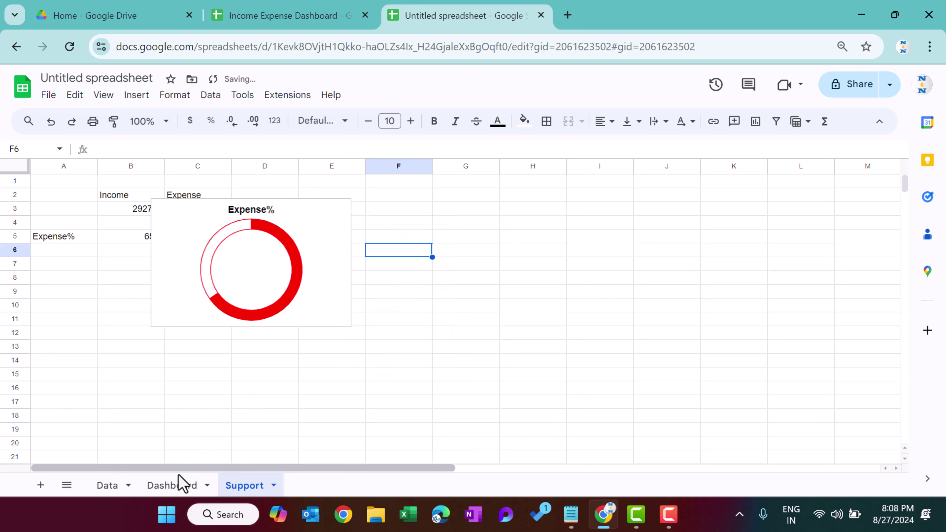
{"action": "left_click", "coordinate": [182, 481]}
{"action": "left_click", "coordinate": [536, 279]}
{"action": "key", "text": "ctrl+v"}
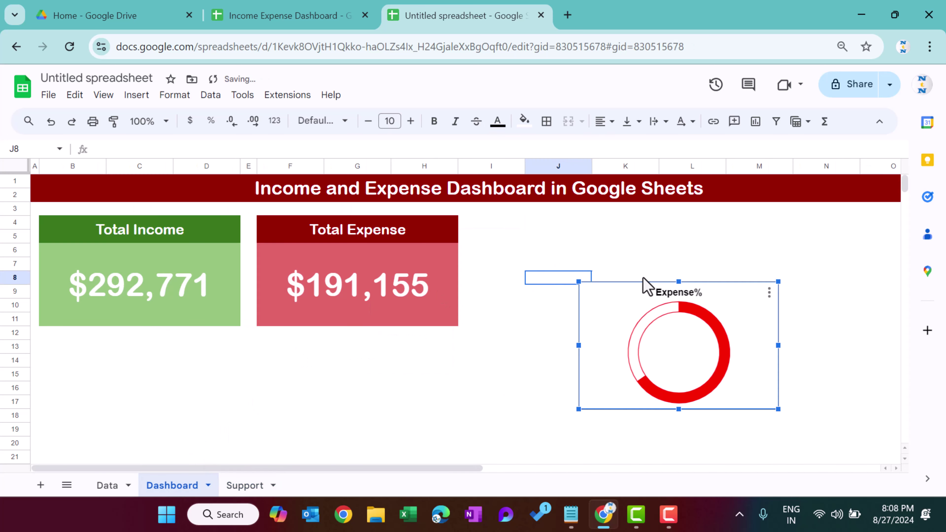
- Place the doughnut chart beside the Total Expense card and shrink it to about the card's height
{"action": "left_click_drag", "start_coordinate": [613, 290], "coordinate": [521, 237]}
{"action": "left_click_drag", "start_coordinate": [498, 231], "coordinate": [490, 234]}
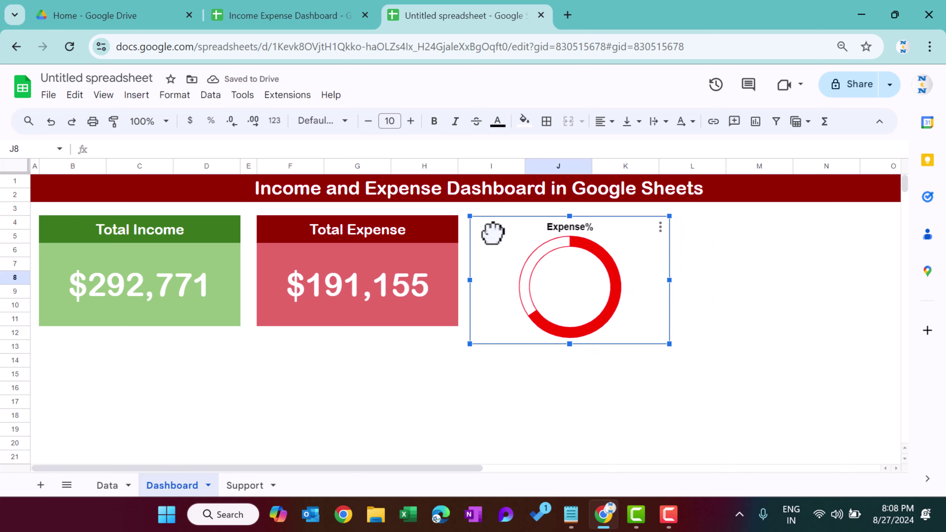
{"action": "left_click_drag", "start_coordinate": [670, 345], "coordinate": [601, 307]}
{"action": "left_click", "coordinate": [290, 415]}
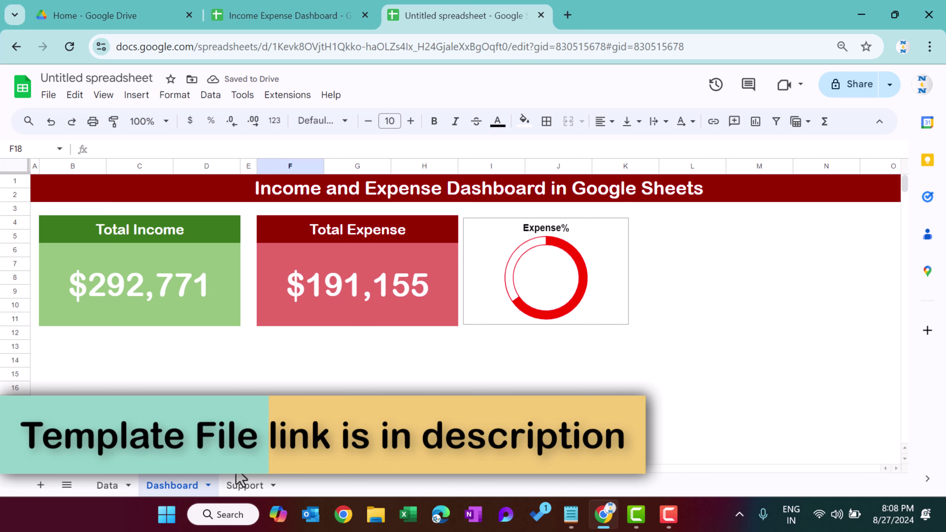
- On the Support sheet, insert a chart from B5:B6 and change its type to Scorecard chart
{"action": "left_click", "coordinate": [239, 486]}
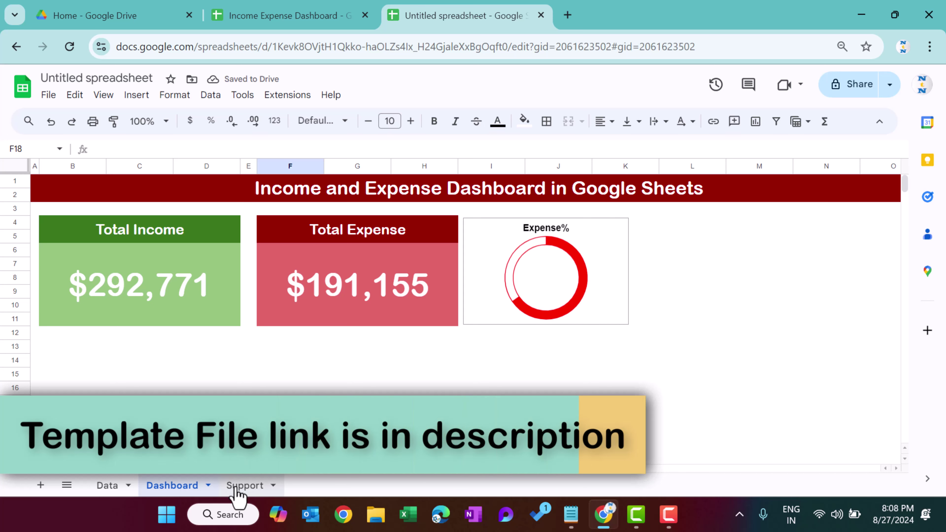
{"action": "left_click", "coordinate": [205, 220]}
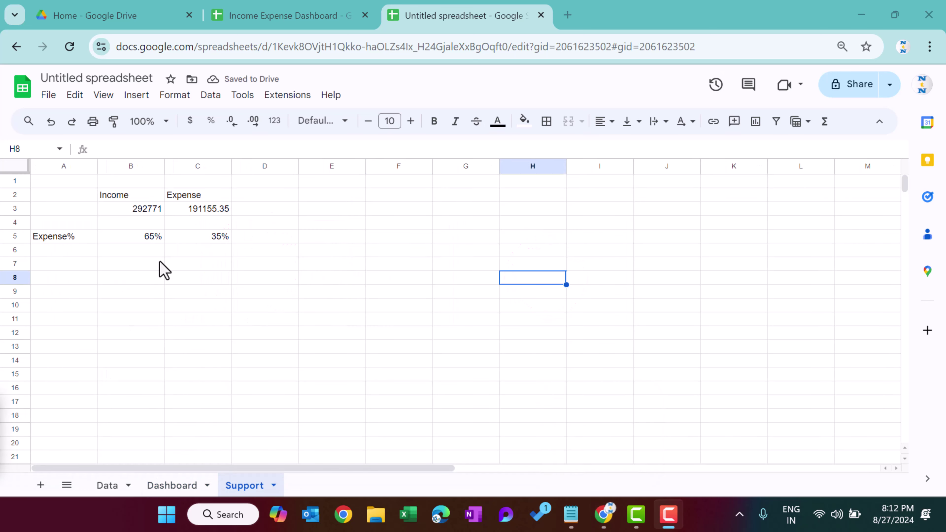
{"action": "mouse_move", "coordinate": [156, 236]}
{"action": "left_mouse_down"}
{"action": "mouse_move", "coordinate": [159, 253]}
{"action": "mouse_move", "coordinate": [148, 253]}
{"action": "left_mouse_up"}
{"action": "left_click", "coordinate": [149, 235]}
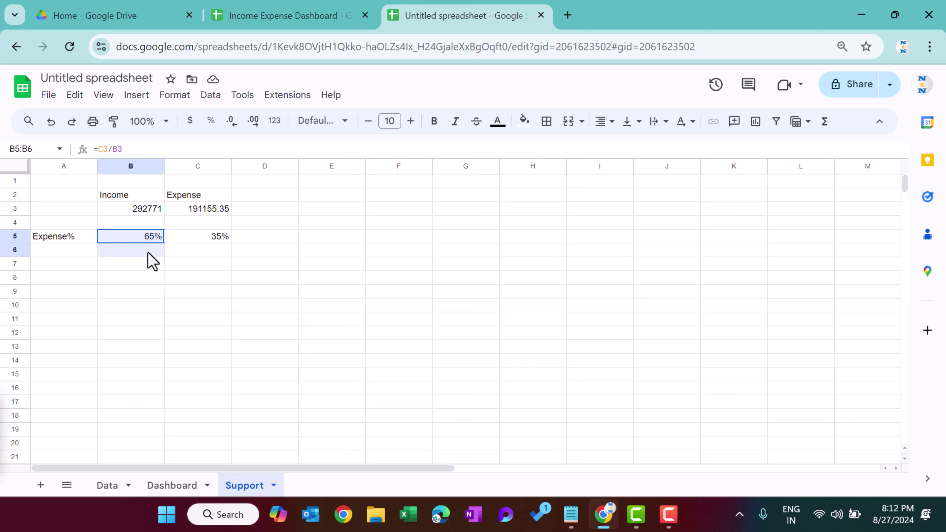
{"action": "left_click", "coordinate": [137, 95]}
{"action": "left_click", "coordinate": [200, 250]}
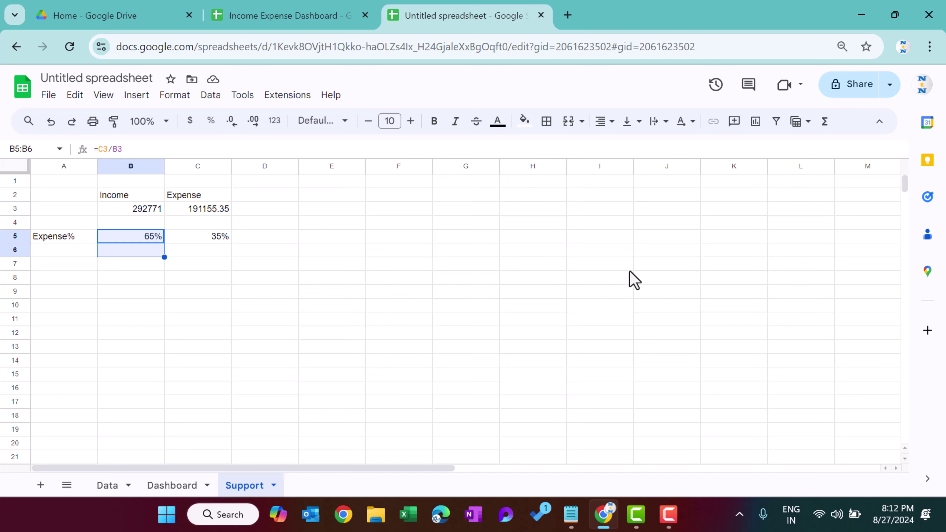
{"action": "left_click", "coordinate": [806, 210]}
{"action": "scroll", "coordinate": [800, 410], "scroll_direction": "down", "scroll_amount": 10}
{"action": "scroll", "coordinate": [792, 375], "scroll_direction": "up", "scroll_amount": 2}
{"action": "scroll", "coordinate": [789, 372], "scroll_direction": "down", "scroll_amount": 2}
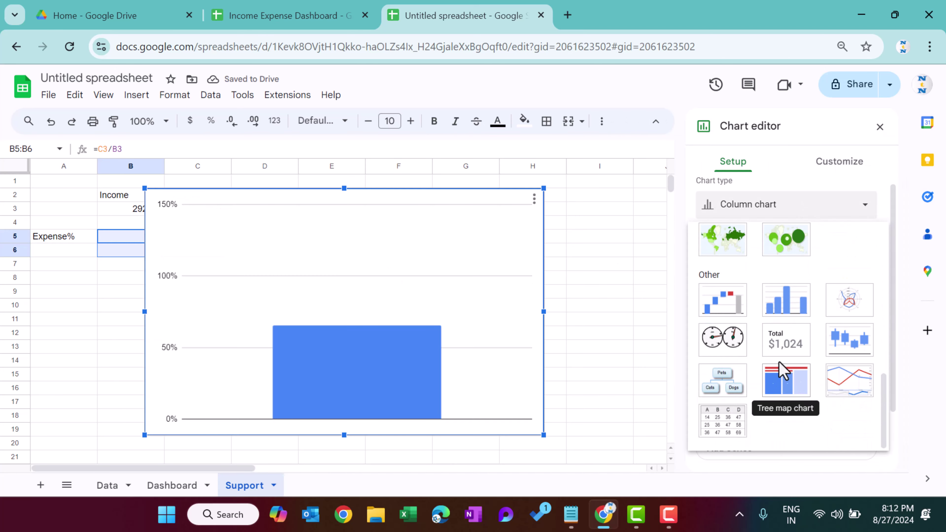
{"action": "left_click", "coordinate": [785, 340]}
- Shrink the scorecard chart to a small box below the Support data
{"action": "left_click_drag", "start_coordinate": [543, 434], "coordinate": [357, 339]}
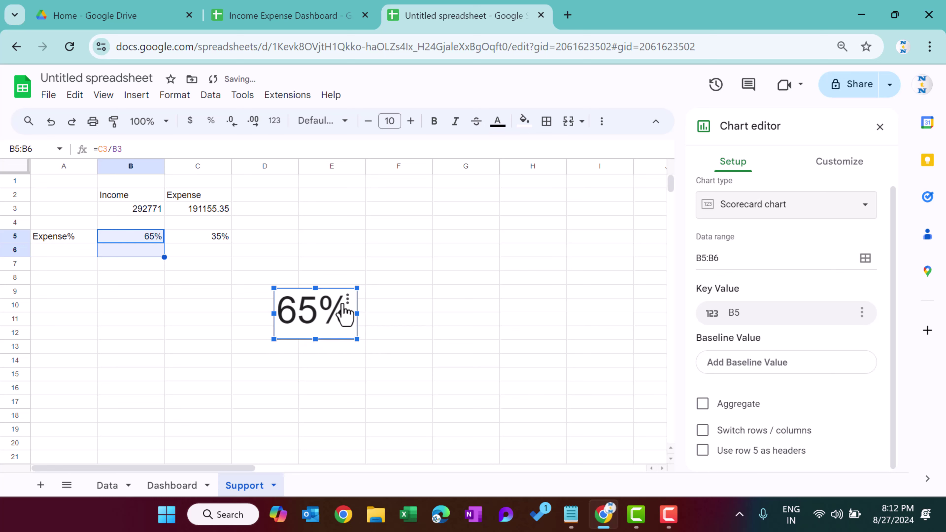
{"action": "left_click", "coordinate": [333, 324]}
{"action": "double_click", "coordinate": [332, 324]}
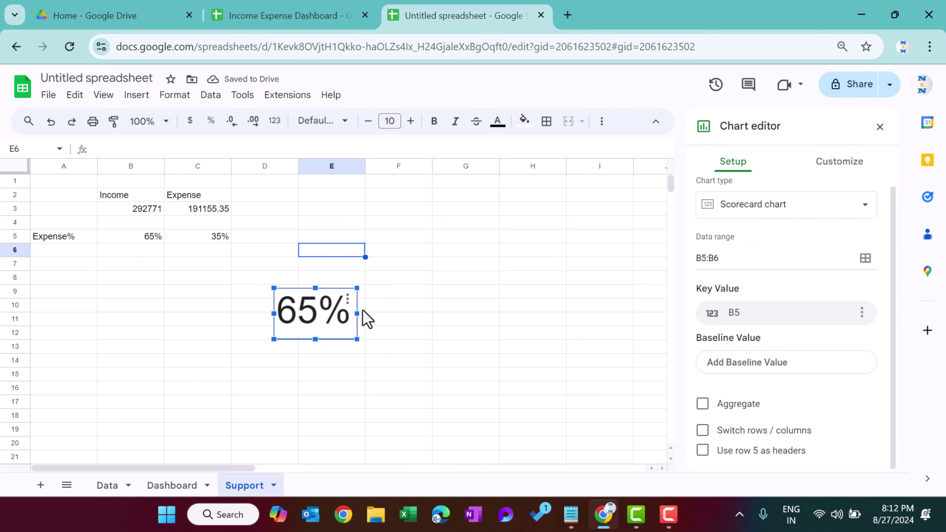
- Set the scorecard's key value font color to bright red and make the chart slightly smaller
{"action": "left_click", "coordinate": [845, 162]}
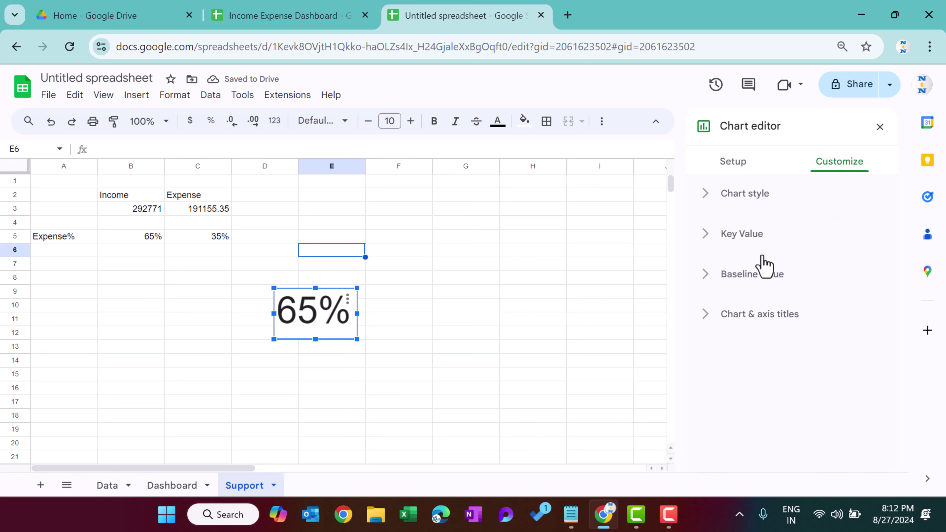
{"action": "left_click", "coordinate": [754, 235]}
{"action": "left_click", "coordinate": [824, 348]}
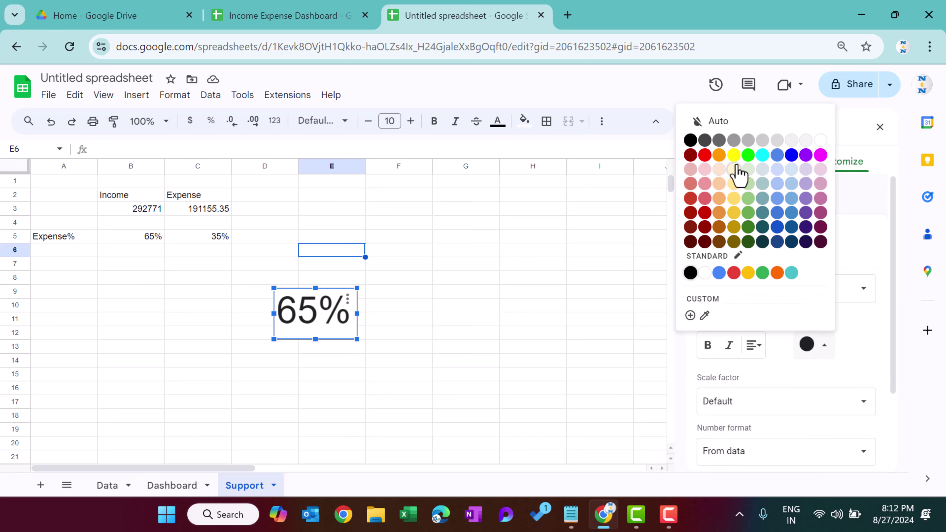
{"action": "left_click", "coordinate": [704, 155]}
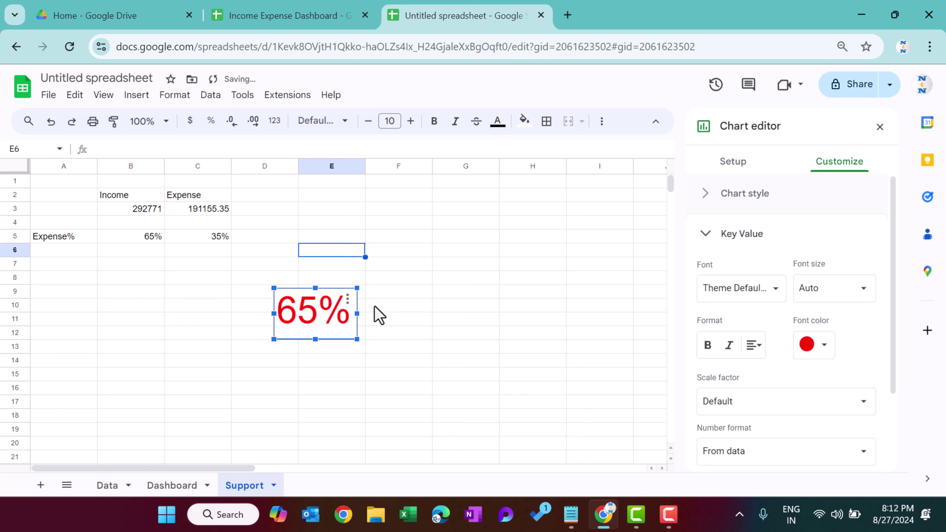
{"action": "left_click_drag", "start_coordinate": [356, 338], "coordinate": [341, 330]}
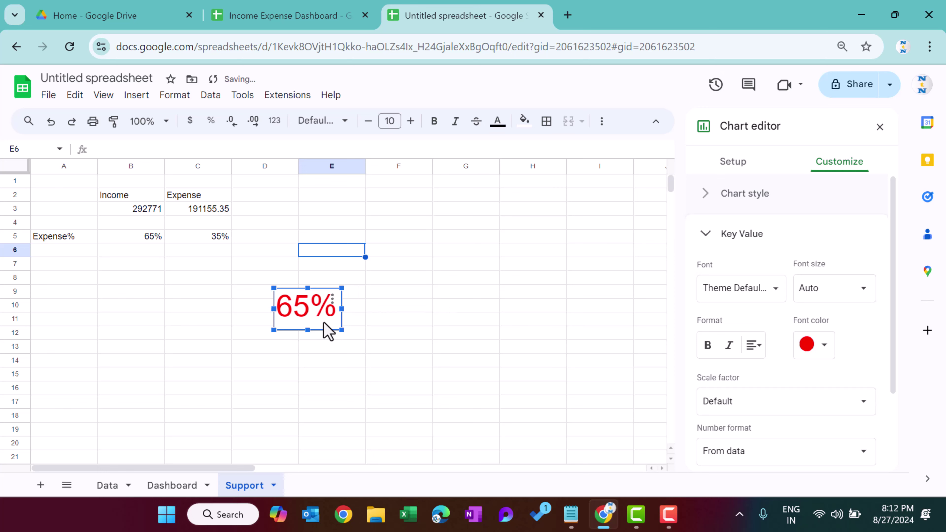
- Copy the scorecard chart, paste it into the Dashboard sheet and place it inside the doughnut's hole
{"action": "left_click", "coordinate": [333, 299]}
{"action": "left_click", "coordinate": [365, 408]}
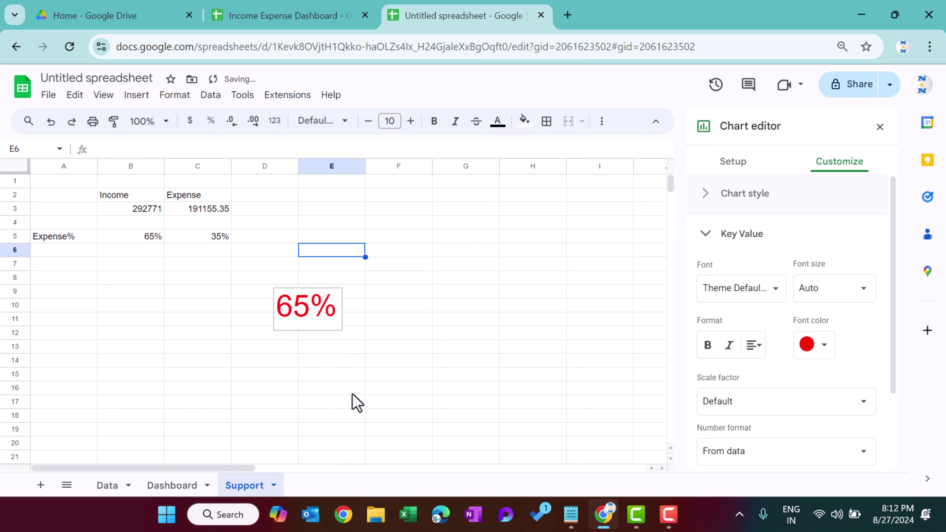
{"action": "left_click", "coordinate": [163, 486]}
{"action": "left_click", "coordinate": [488, 374]}
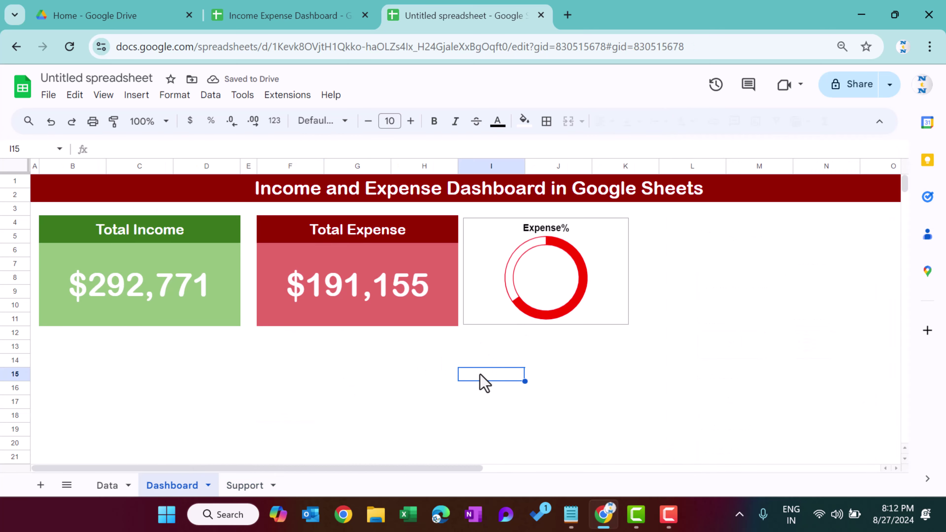
{"action": "key", "text": "ctrl+v"}
{"action": "left_click_drag", "start_coordinate": [533, 391], "coordinate": [544, 280]}
- Set the scorecard's chart border color to None and center it within the doughnut
{"action": "double_click", "coordinate": [550, 287]}
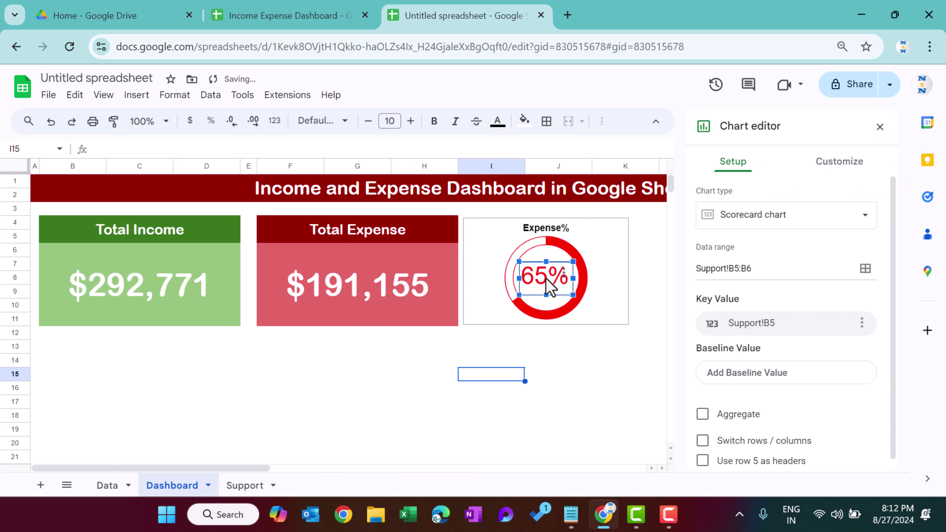
{"action": "left_click", "coordinate": [838, 162]}
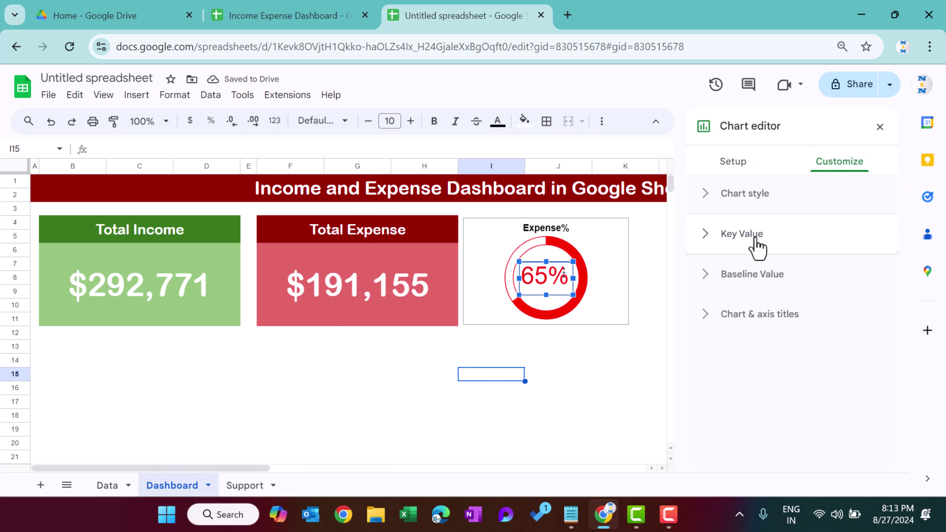
{"action": "left_click", "coordinate": [742, 235]}
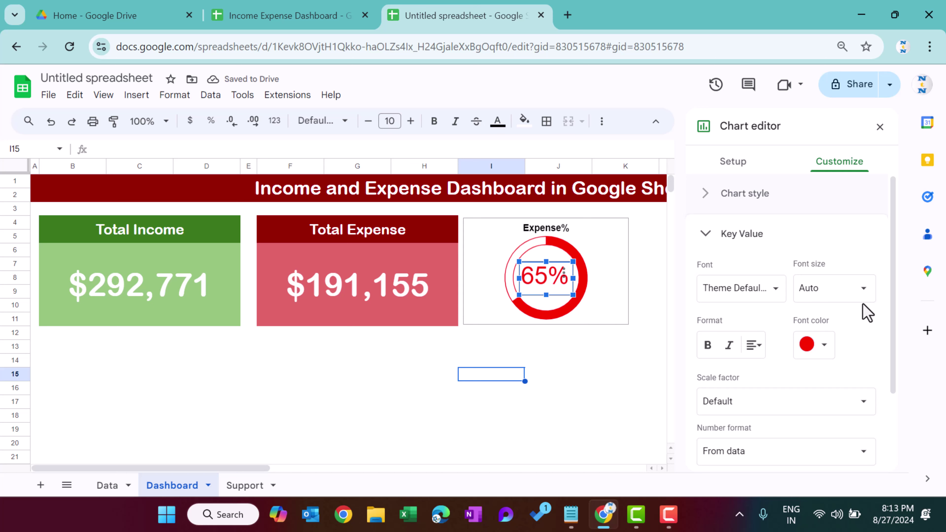
{"action": "left_click", "coordinate": [748, 195]}
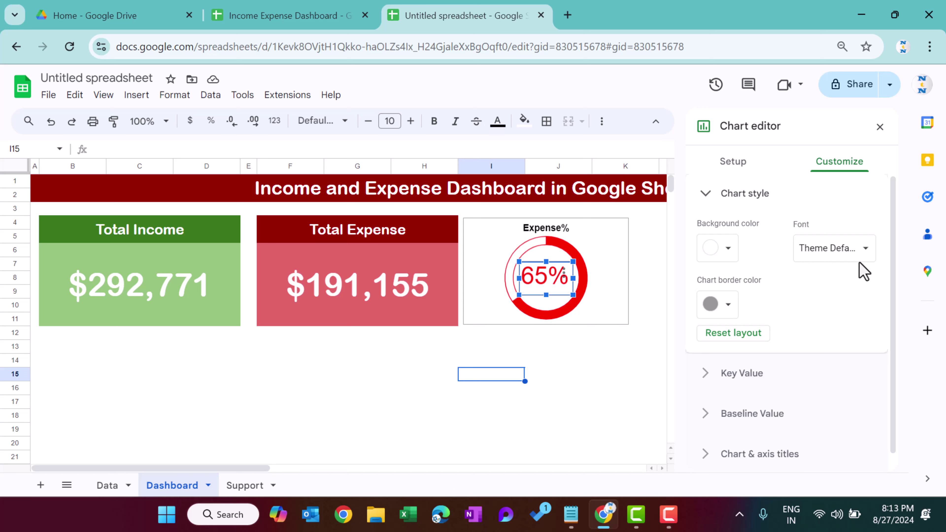
{"action": "left_click", "coordinate": [727, 311]}
{"action": "left_click", "coordinate": [741, 344]}
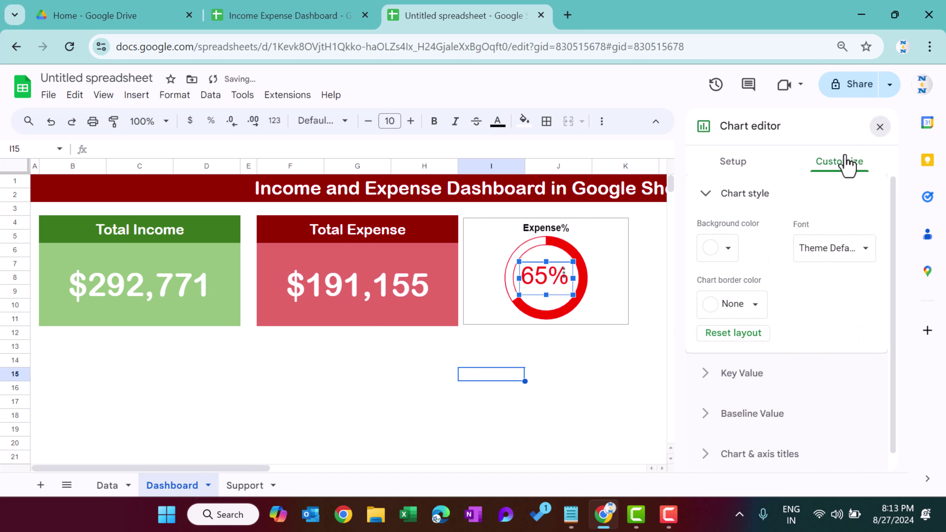
{"action": "left_click", "coordinate": [880, 127]}
{"action": "left_click", "coordinate": [656, 350]}
{"action": "left_click", "coordinate": [546, 287]}
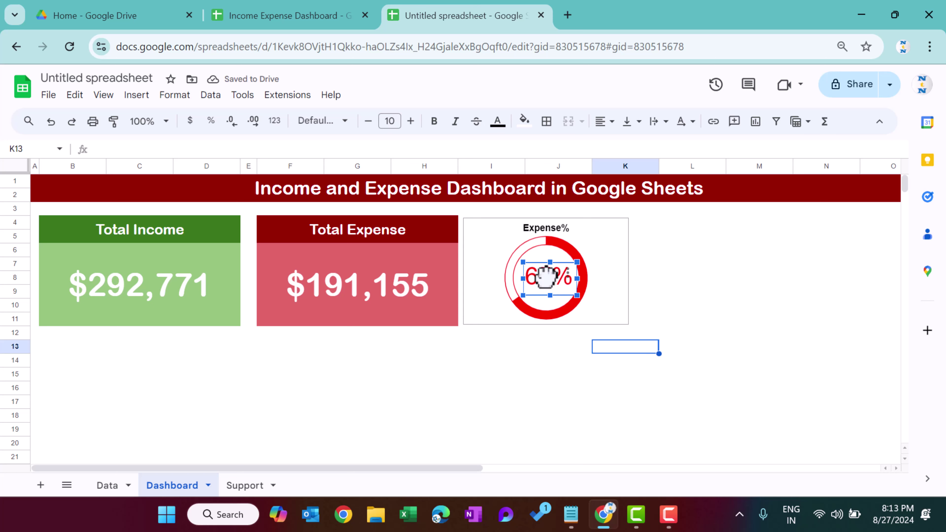
{"action": "left_click", "coordinate": [729, 265]}
- Merge cells L4:N4 on the Dashboard sheet and fill them with dark green
{"action": "left_click", "coordinate": [679, 225]}
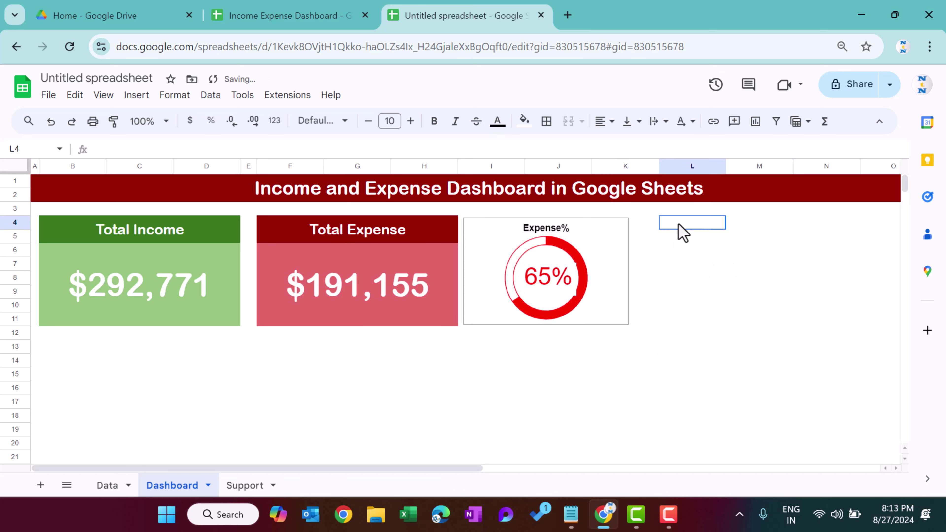
{"action": "key", "text": "shift+Right"}
{"action": "key", "text": "shift+Right"}
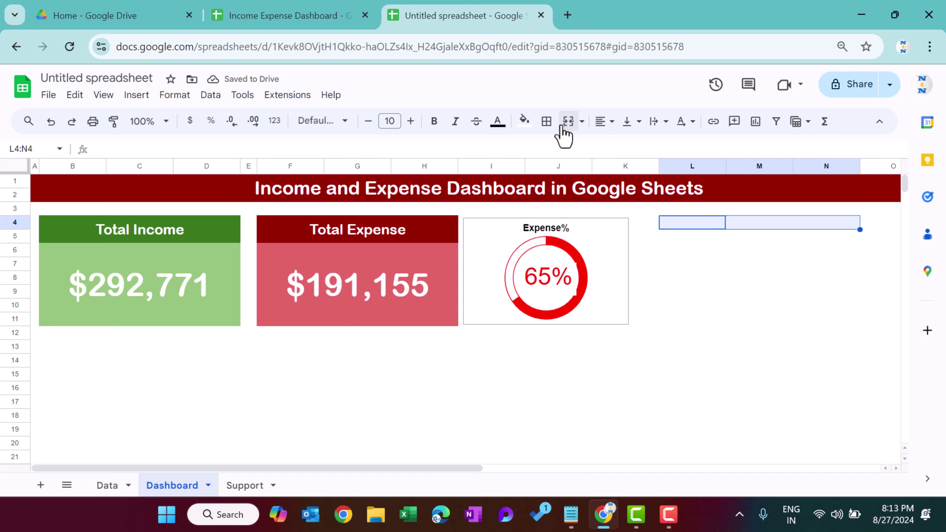
{"action": "left_click", "coordinate": [568, 123]}
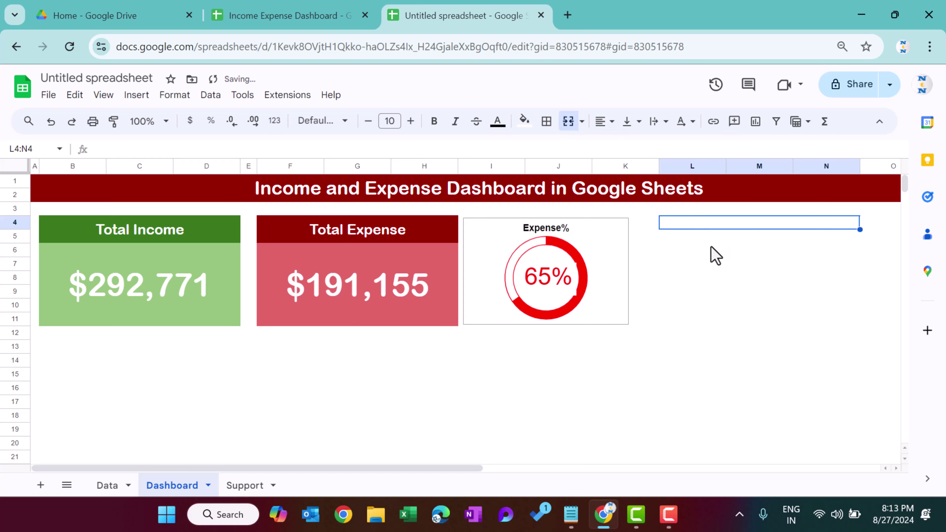
{"action": "left_click", "coordinate": [524, 122]}
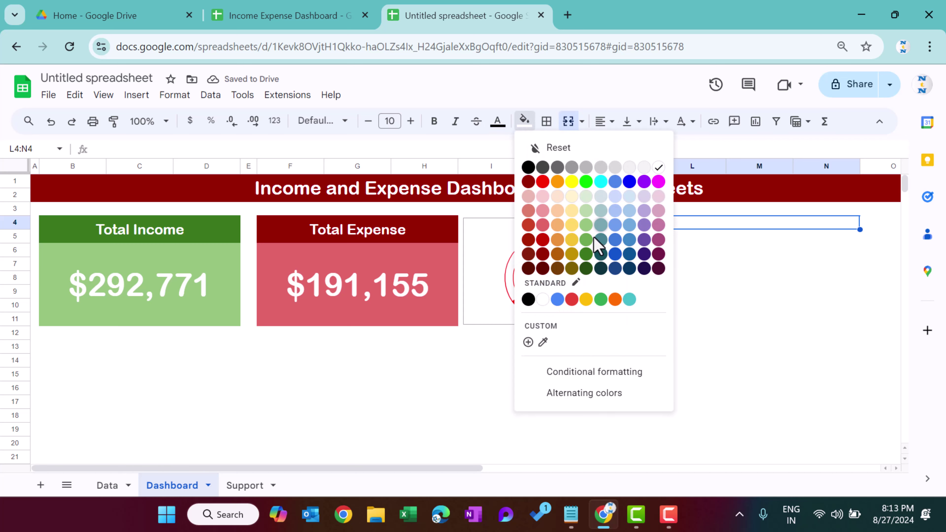
{"action": "left_click", "coordinate": [587, 259]}
- Enter the heading "Top Income Category" in the merged green cell L4:N4
{"action": "type", "text": "Top"}
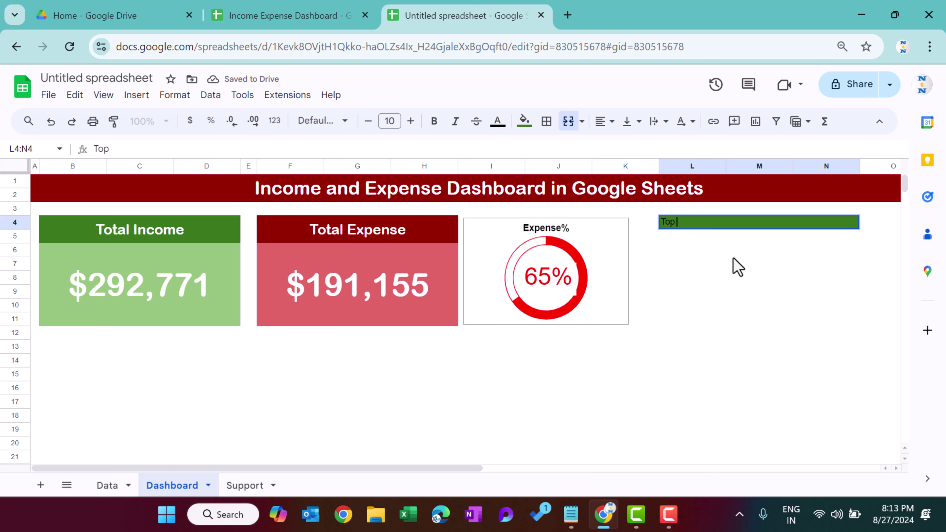
{"action": "type", "text": " Income Category"}
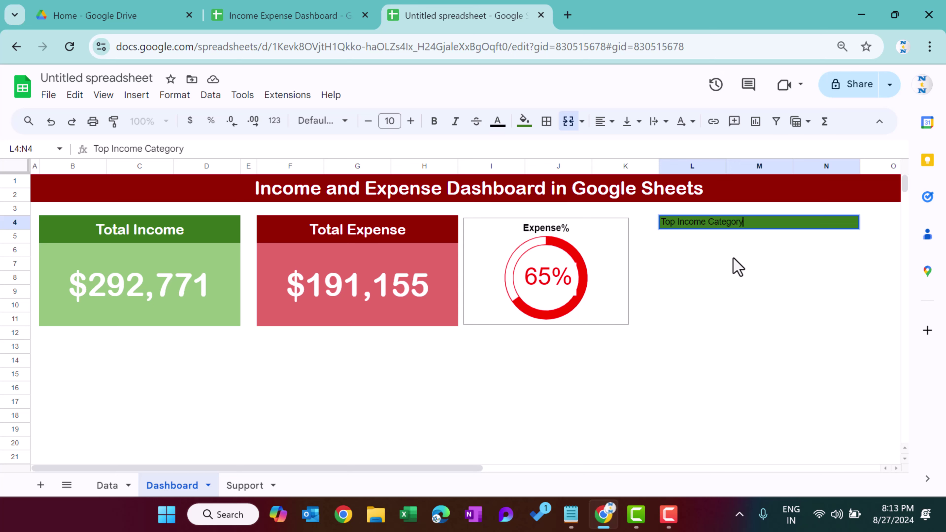
{"action": "key", "text": "Return"}
- Center the "Top Income Category" heading vertically and horizontally, and make its text white and bold
{"action": "key", "text": "Up"}
{"action": "left_click", "coordinate": [631, 122]}
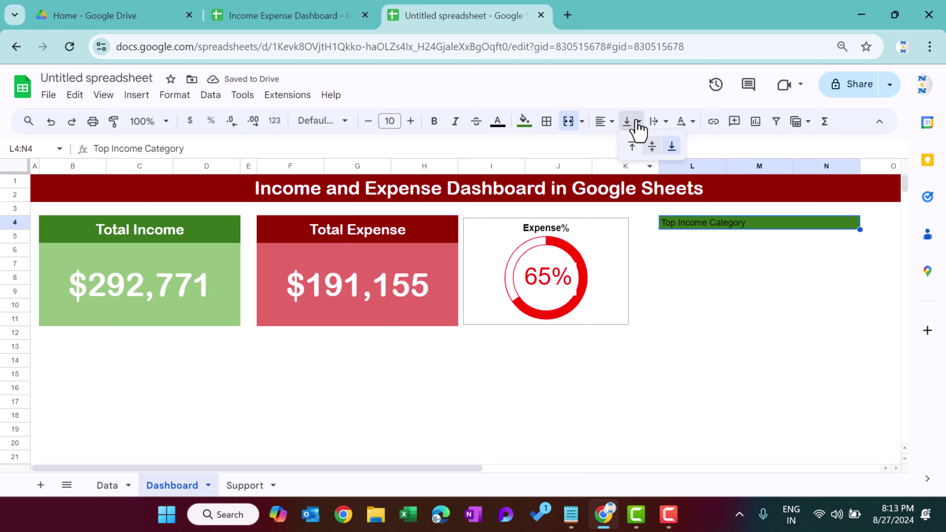
{"action": "left_click", "coordinate": [649, 146]}
{"action": "left_click", "coordinate": [605, 123]}
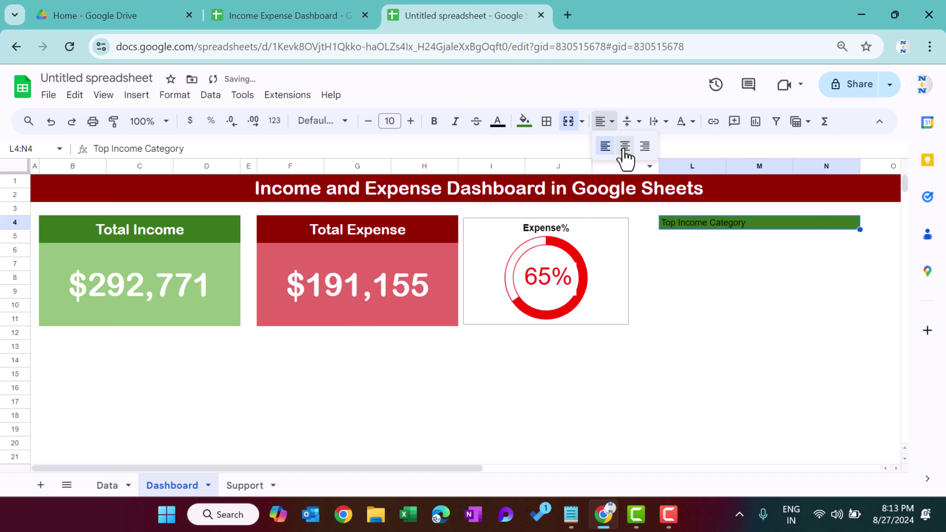
{"action": "left_click", "coordinate": [627, 147]}
{"action": "left_click", "coordinate": [498, 121]}
{"action": "left_click", "coordinate": [624, 166]}
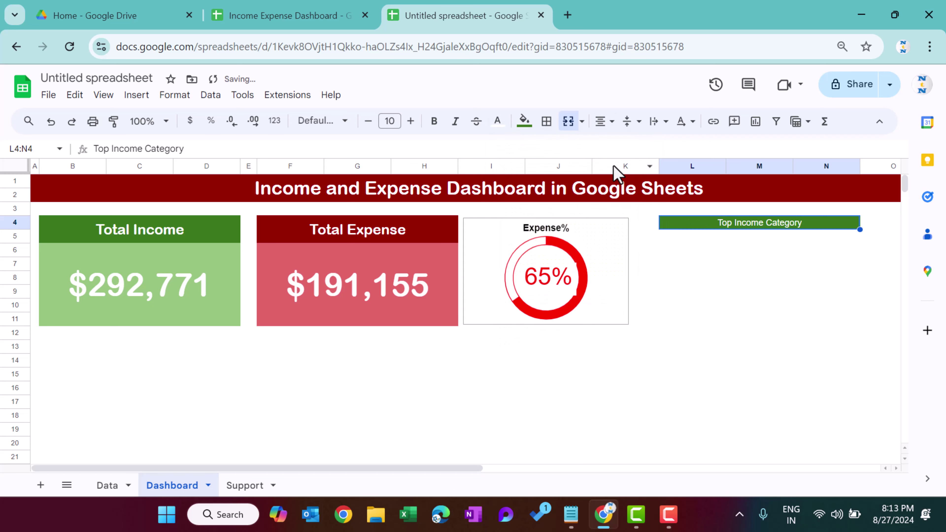
{"action": "left_click", "coordinate": [434, 121]}
- Select the range L5:N6 directly below the "Top Income Category" heading
{"action": "left_click_drag", "start_coordinate": [678, 237], "coordinate": [827, 253]}
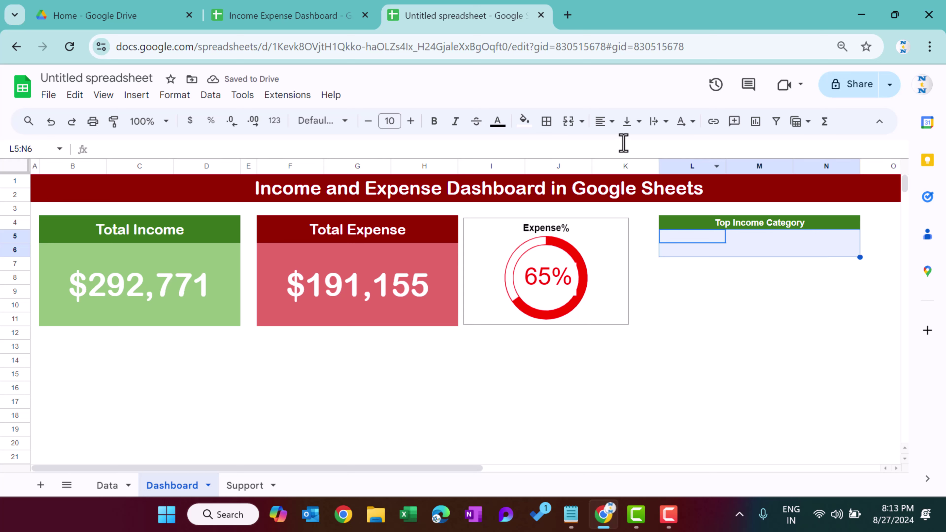
- Merge cells L5:M6 under the Top Income Category header and fill them with medium green
{"action": "left_click_drag", "start_coordinate": [692, 240], "coordinate": [749, 254]}
{"action": "left_click", "coordinate": [566, 122]}
{"action": "left_click", "coordinate": [525, 121]}
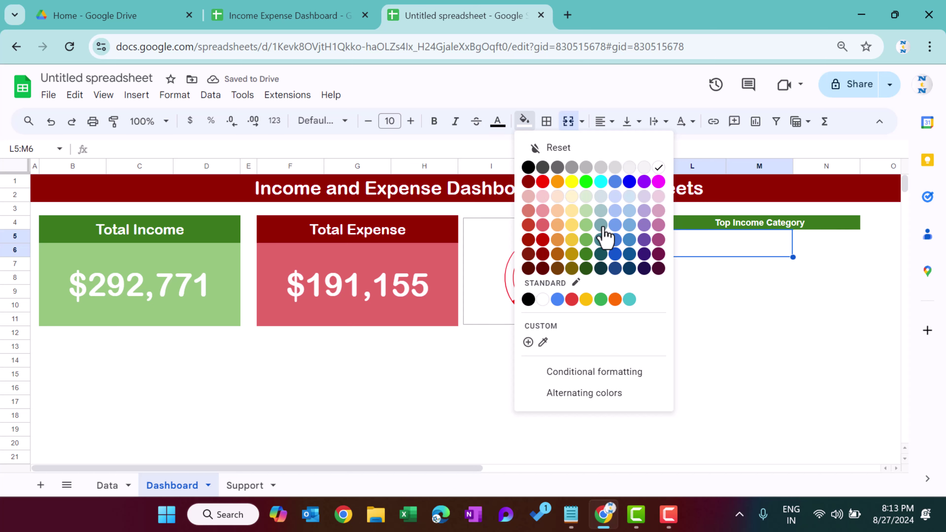
{"action": "left_click", "coordinate": [586, 239]}
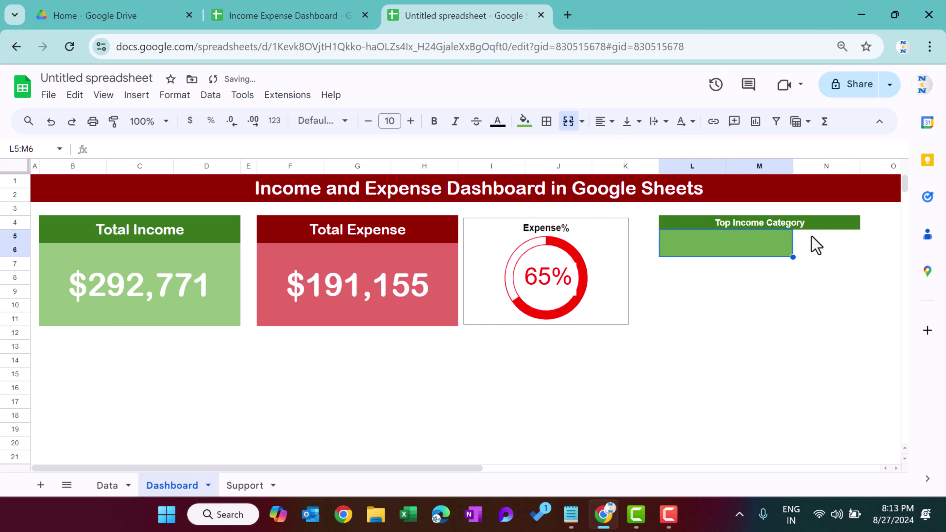
- Merge cells N5:N6 beside the green category cell and fill them with light green
{"action": "left_click_drag", "start_coordinate": [811, 237], "coordinate": [837, 250]}
{"action": "left_click", "coordinate": [580, 122]}
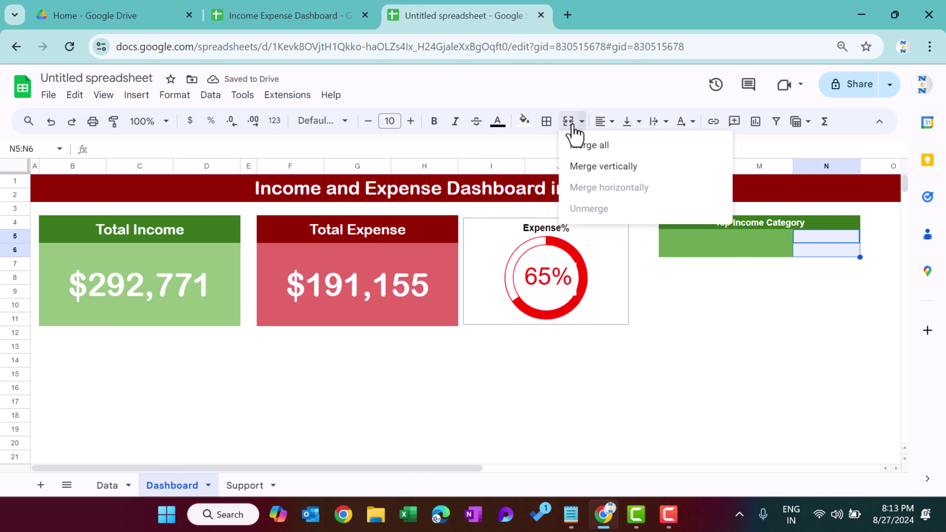
{"action": "left_click", "coordinate": [577, 144]}
{"action": "left_click", "coordinate": [524, 122]}
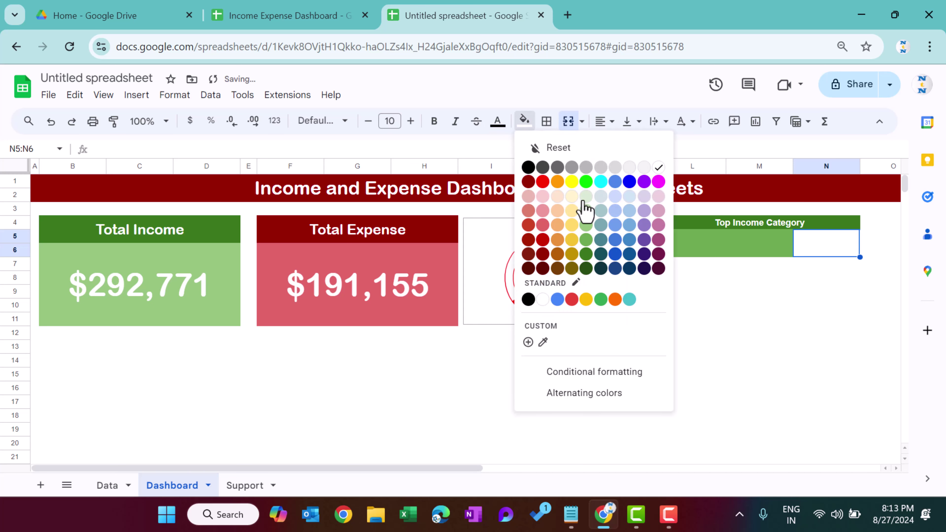
{"action": "left_click", "coordinate": [586, 218]}
{"action": "left_click", "coordinate": [807, 295]}
- Copy the Top Income Category card in L4:N6 and paste the duplicate at L8
{"action": "left_click", "coordinate": [726, 247]}
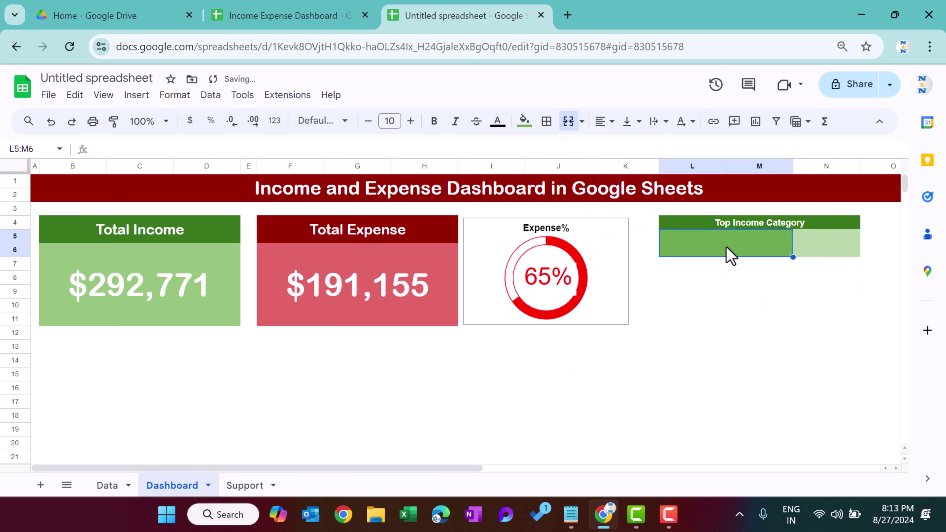
{"action": "left_click_drag", "start_coordinate": [741, 227], "coordinate": [742, 246]}
{"action": "left_click", "coordinate": [688, 280]}
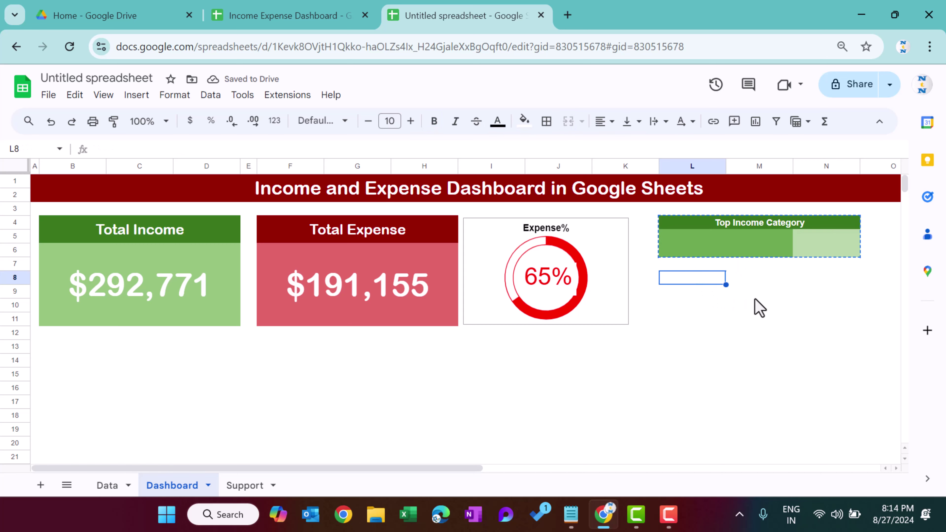
{"action": "key", "text": "ctrl+v"}
{"action": "left_click", "coordinate": [763, 322]}
- Change the duplicated card's header in L8 to "Top Expense Category"
{"action": "left_click", "coordinate": [726, 282]}
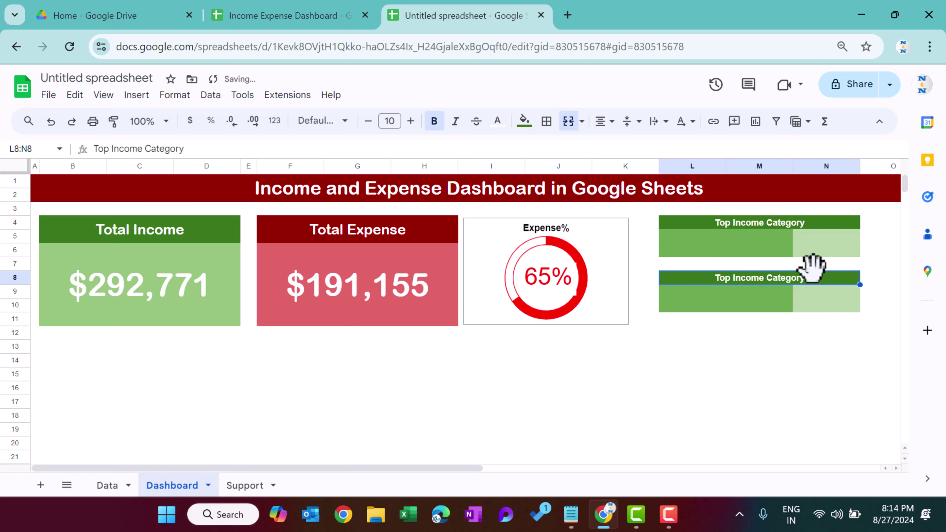
{"action": "left_click", "coordinate": [131, 149]}
{"action": "double_click", "coordinate": [131, 149]}
{"action": "type", "text": "Expe"}
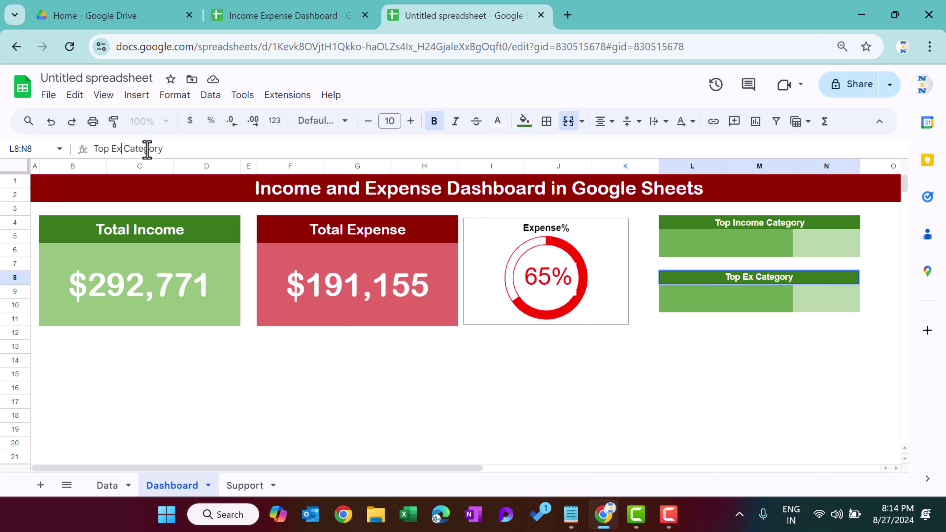
{"action": "type", "text": "nse"}
{"action": "key", "text": "Return"}
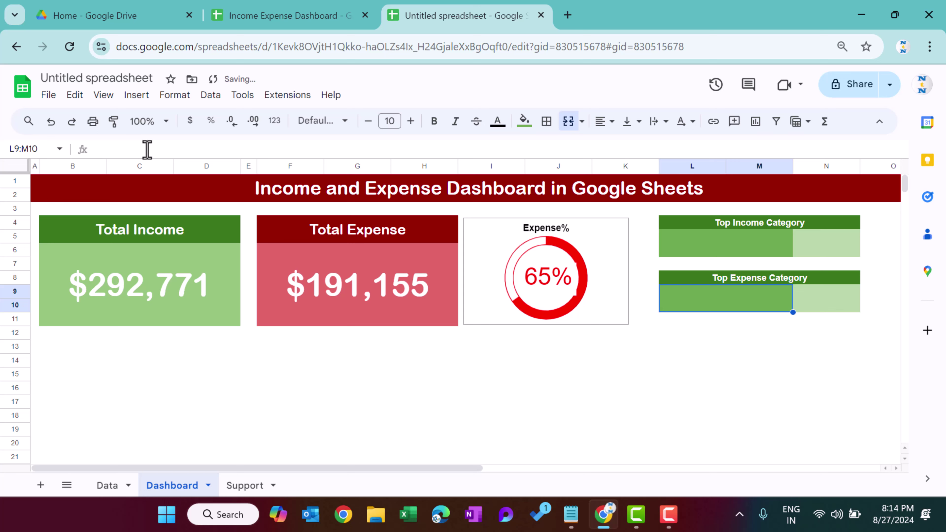
{"action": "left_click", "coordinate": [730, 247]}
{"action": "left_click", "coordinate": [817, 253]}
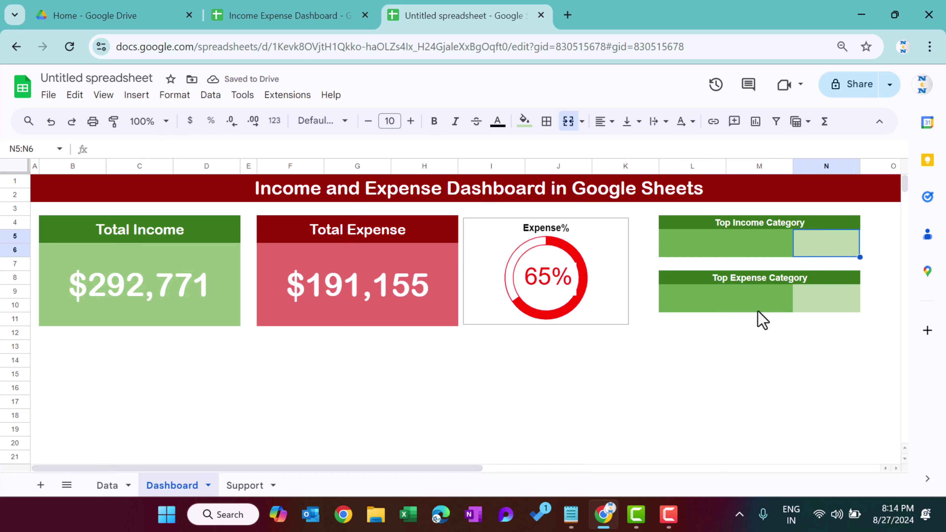
{"action": "left_click", "coordinate": [772, 317]}
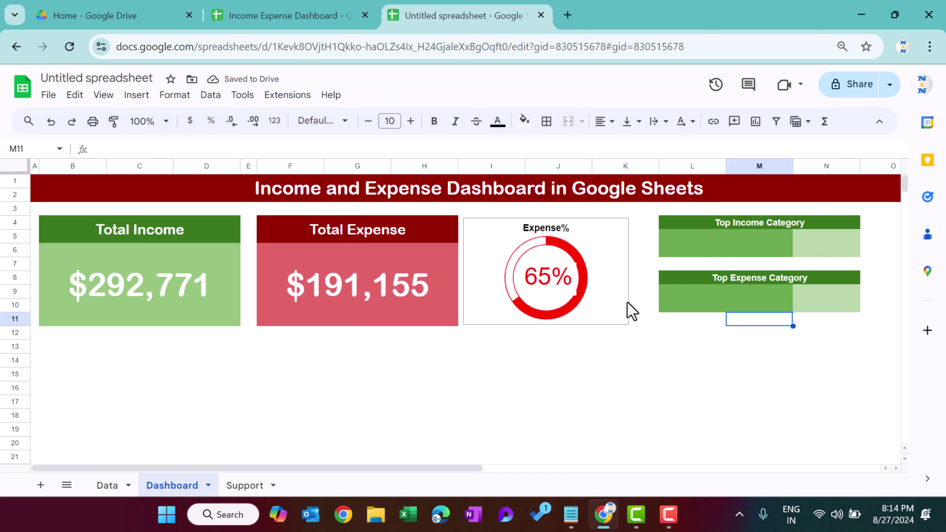
- Delete the leftover 65% scorecard from the Support sheet
{"action": "left_click", "coordinate": [246, 486]}
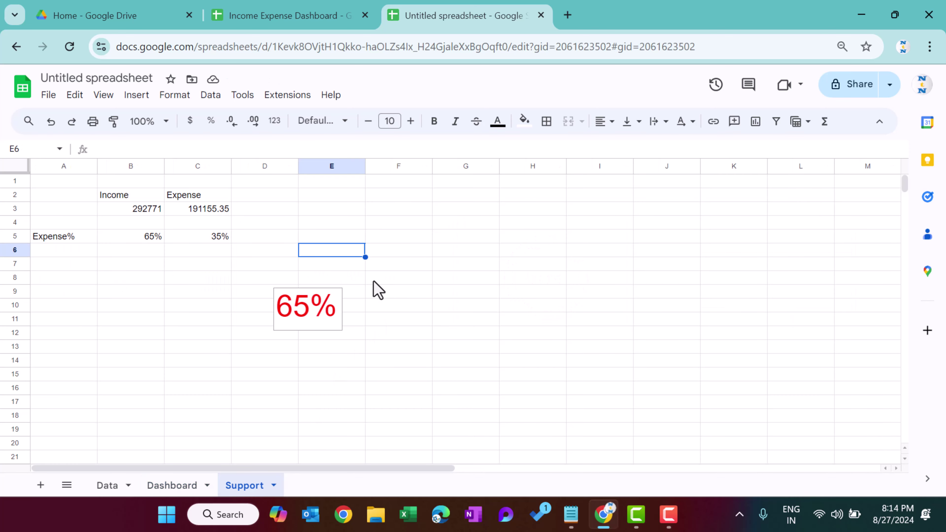
{"action": "left_click", "coordinate": [298, 312]}
{"action": "key", "text": "Delete"}
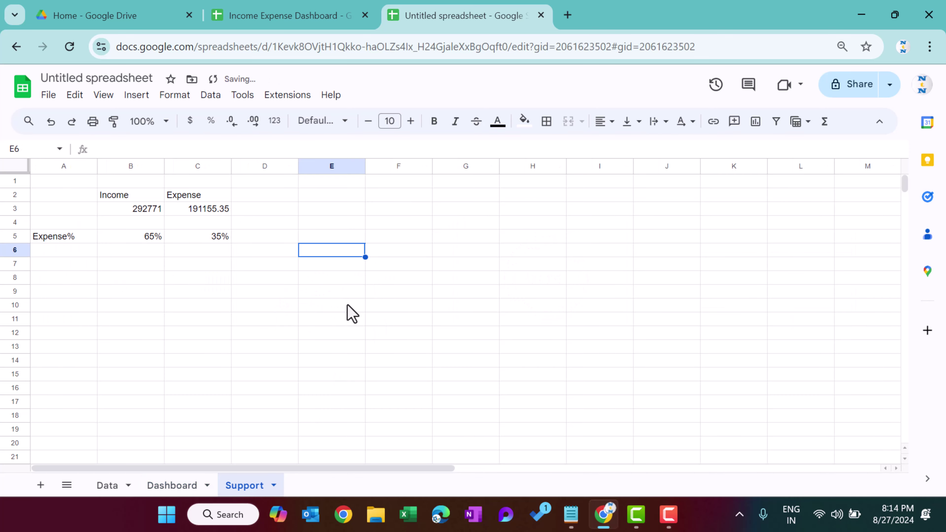
{"action": "left_click", "coordinate": [337, 209]}
{"action": "left_click", "coordinate": [380, 211]}
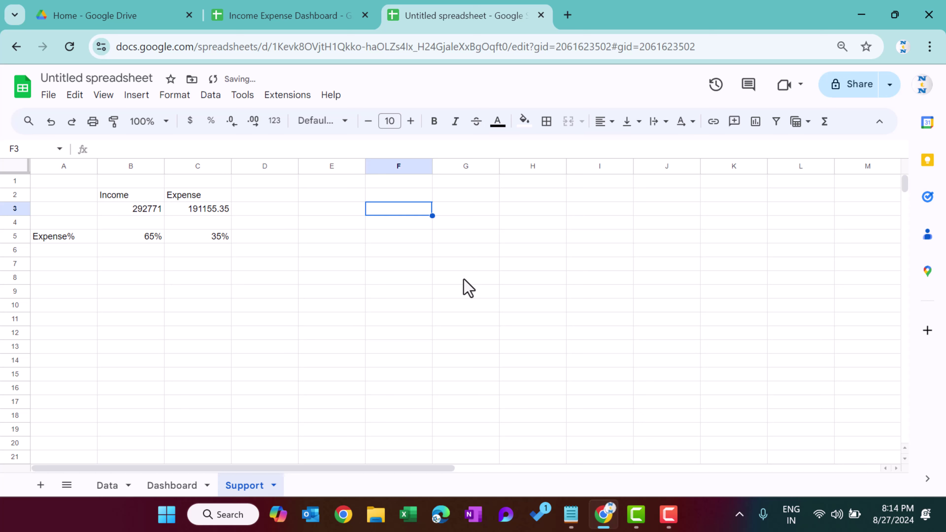
{"action": "key", "text": "Up"}
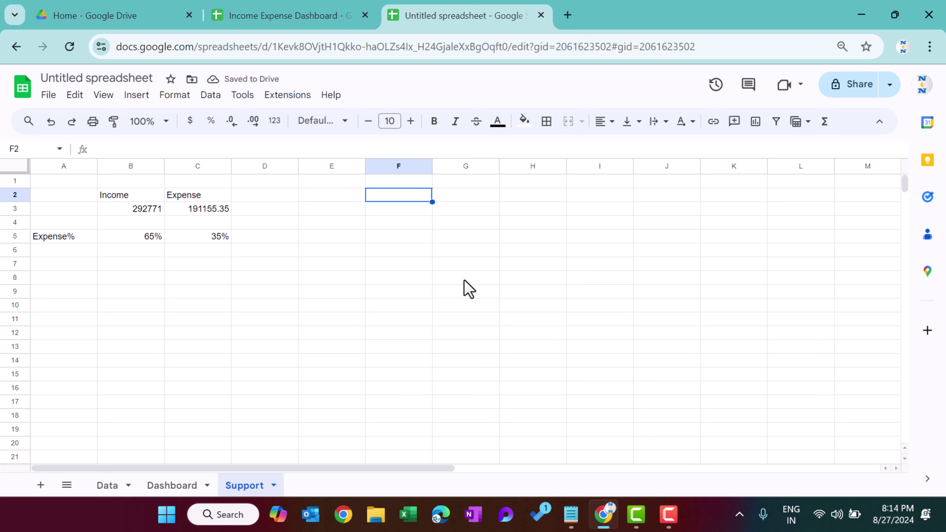
{"action": "key", "text": "Return"}
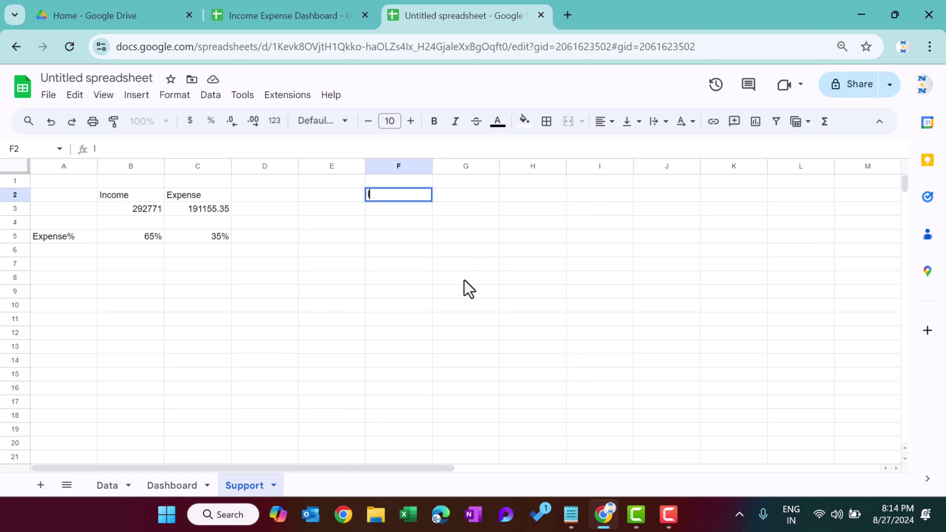
{"action": "type", "text": "Income"}
{"action": "key", "text": "Tab"}
{"action": "type", "text": "Amo"}
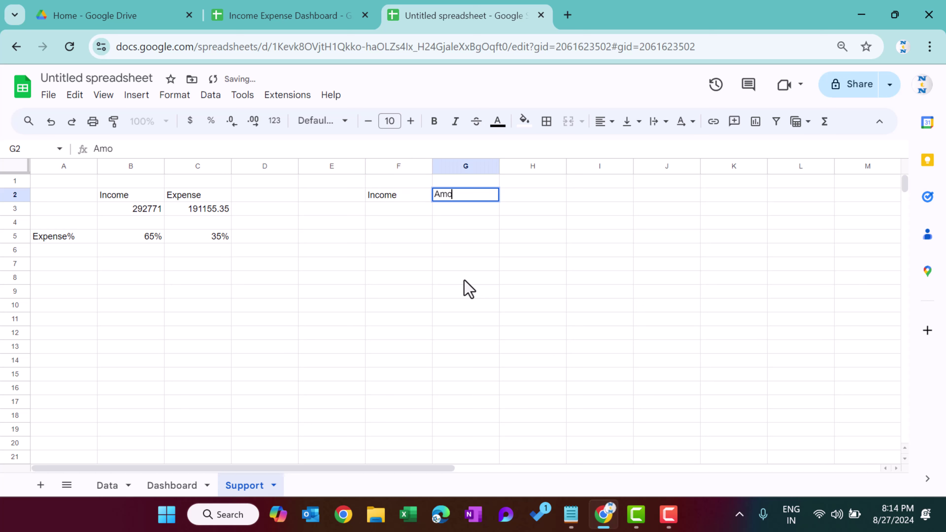
{"action": "key", "text": "Escape"}
{"action": "key", "text": "Left"}
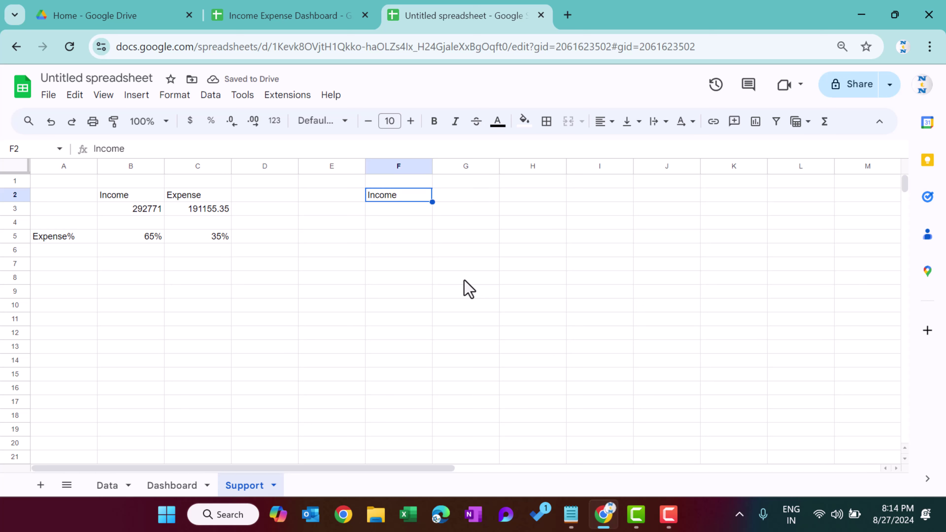
{"action": "key", "text": "Delete"}
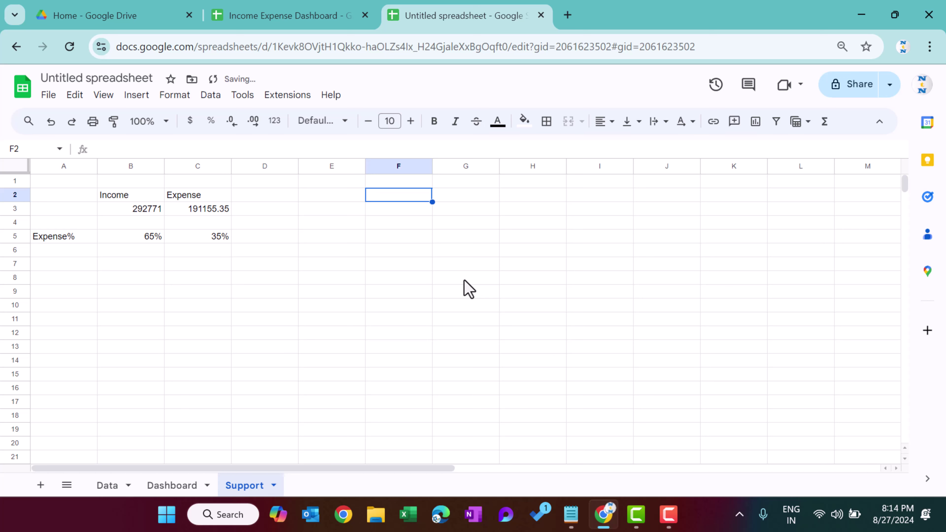
- Enter the headers "Income Category" in F2 and "Amount" in G2 of the Support sheet, and widen column F slightly
{"action": "type", "text": "Income"}
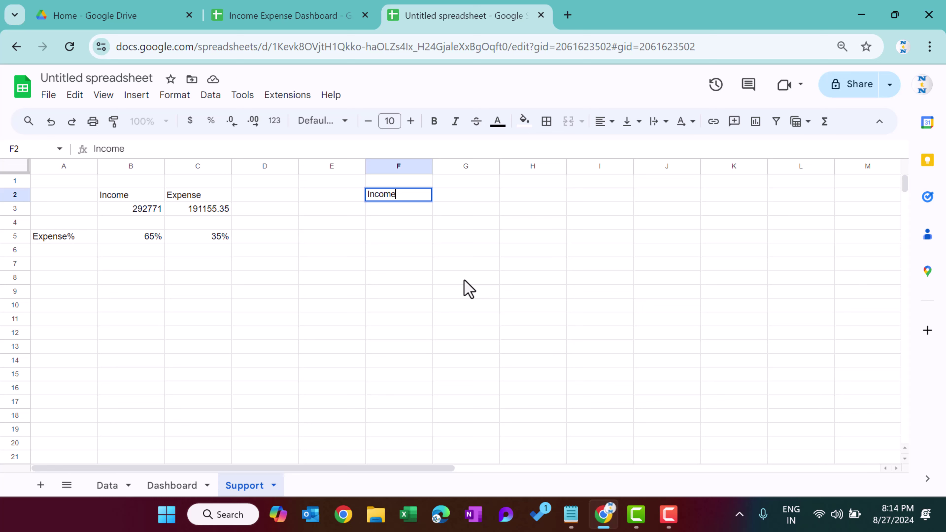
{"action": "type", "text": "Category"}
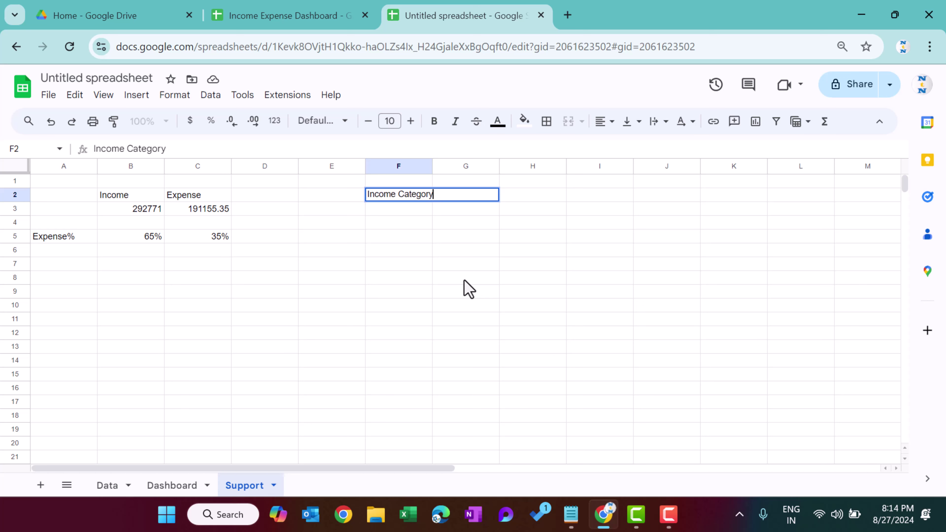
{"action": "key", "text": "Tab"}
{"action": "type", "text": "Am"}
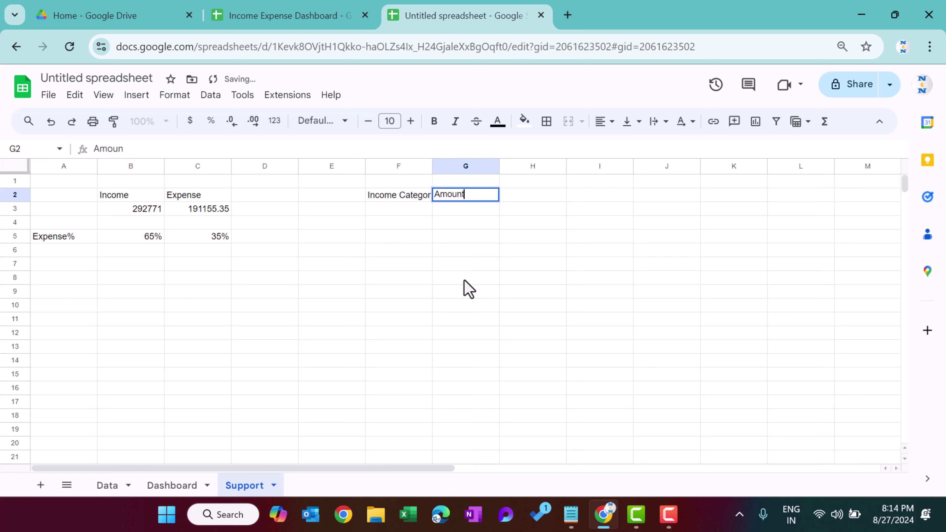
{"action": "key", "text": "Return"}
{"action": "key", "text": "Up"}
{"action": "left_click_drag", "start_coordinate": [431, 166], "coordinate": [436, 165]}
- List the unique income categories from F3 down with a UNIQUE formula on Data!C6:C1000
{"action": "left_click", "coordinate": [419, 210]}
{"action": "type", "text": "=uni"}
{"action": "key", "text": "Tab"}
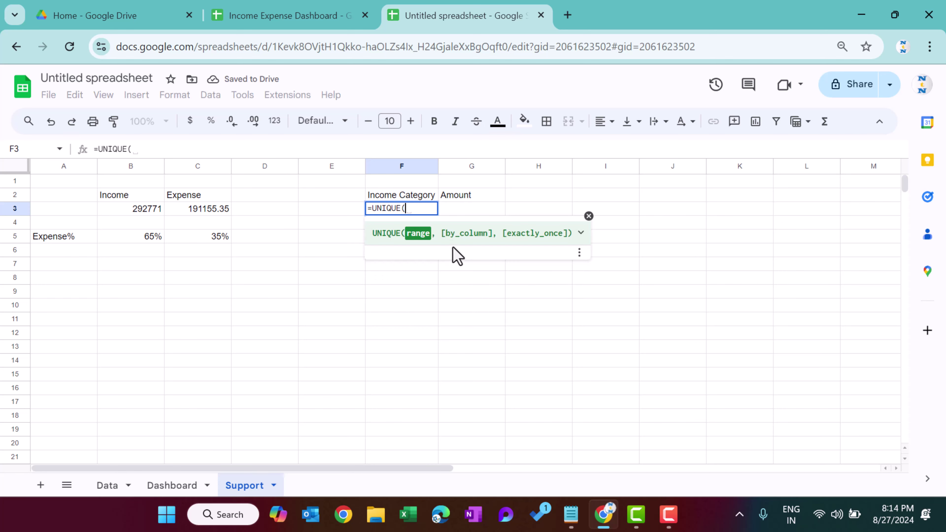
{"action": "left_click", "coordinate": [107, 485]}
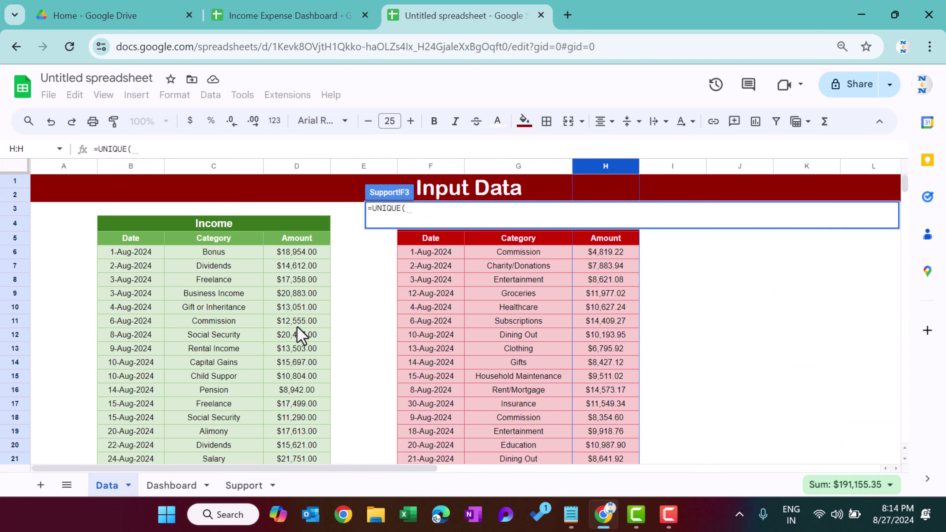
{"action": "left_click", "coordinate": [207, 259]}
{"action": "key", "text": "ctrl+shift+Down"}
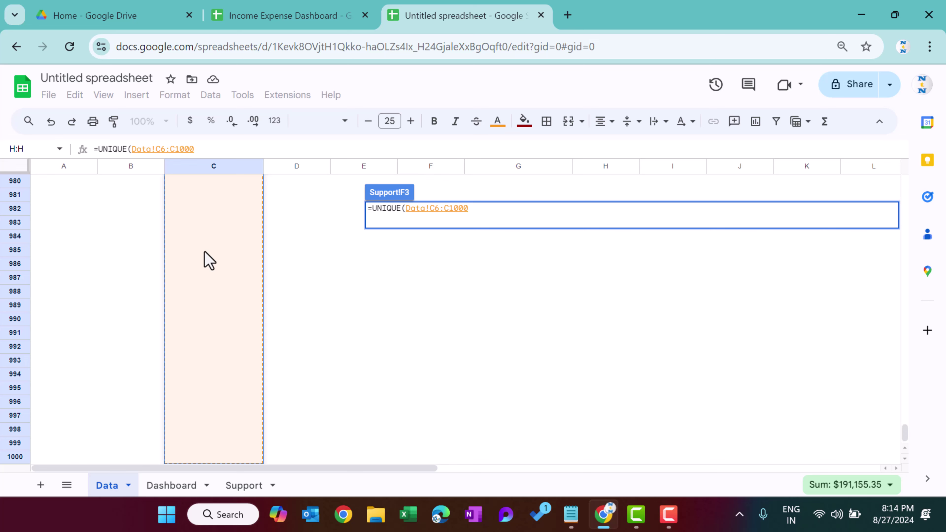
{"action": "key", "text": "Return"}
- Enter a SUMIFS formula in G3 with Data!D:D as sum range, Data!C:C as criteria range and F3 as criterion
{"action": "key", "text": "ctrl+Down"}
{"action": "key", "text": "ctrl+Up"}
{"action": "key", "text": "Right"}
{"action": "key", "text": "Down"}
{"action": "type", "text": "=sum"}
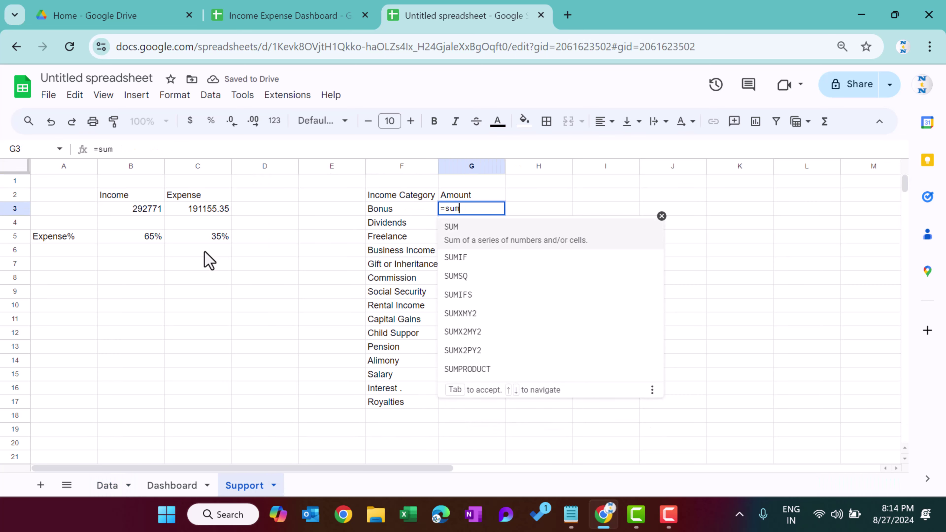
{"action": "key", "text": "Down"}
{"action": "key", "text": "Down"}
{"action": "key", "text": "Tab"}
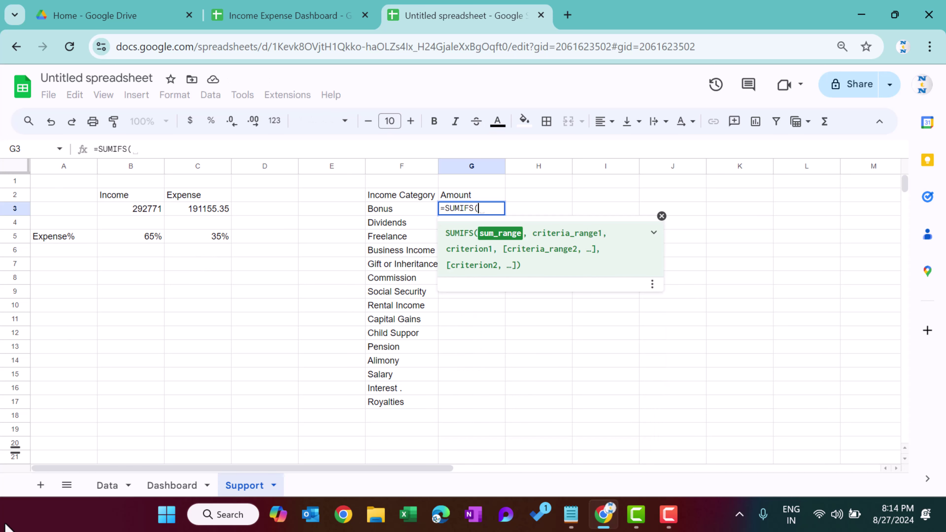
{"action": "left_click", "coordinate": [108, 486]}
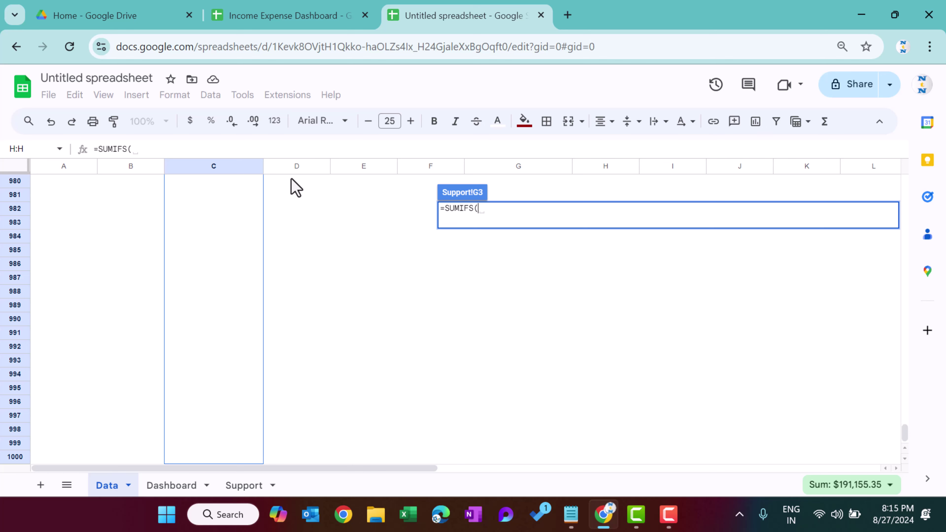
{"action": "left_click", "coordinate": [304, 168]}
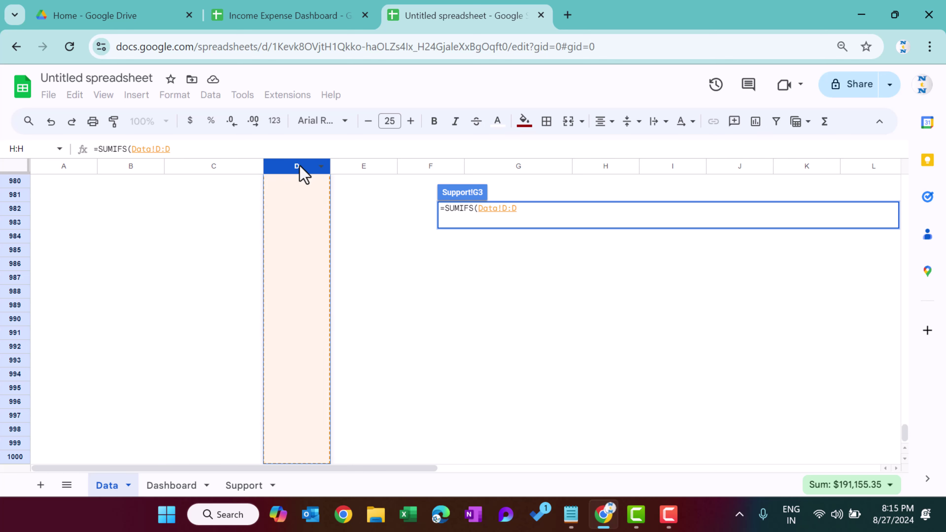
{"action": "left_click_drag", "start_coordinate": [908, 433], "coordinate": [906, 178]}
{"action": "type", "text": ","}
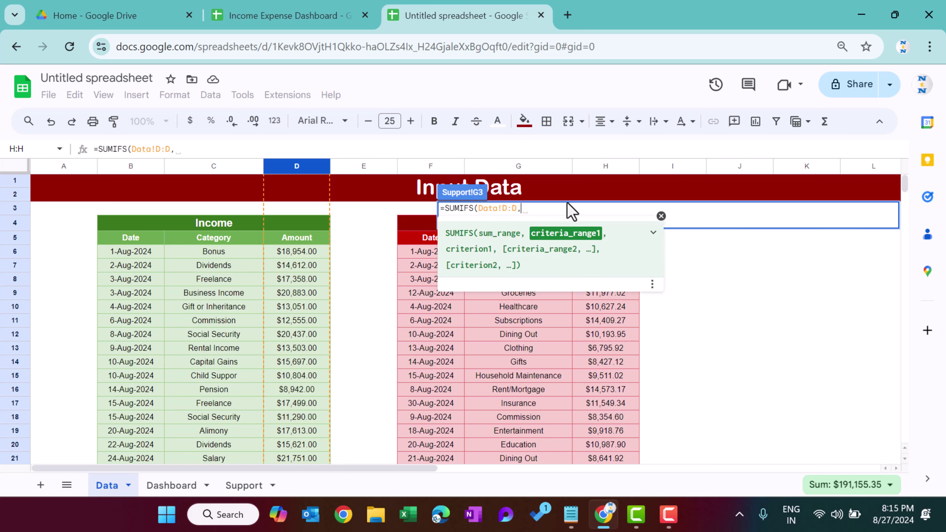
{"action": "left_click", "coordinate": [222, 168]}
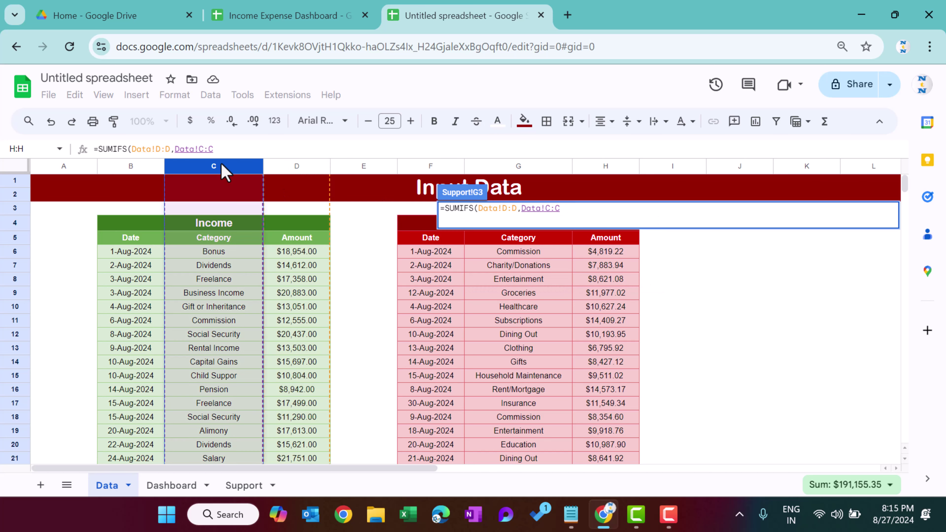
{"action": "type", "text": ","}
{"action": "left_click", "coordinate": [244, 485]}
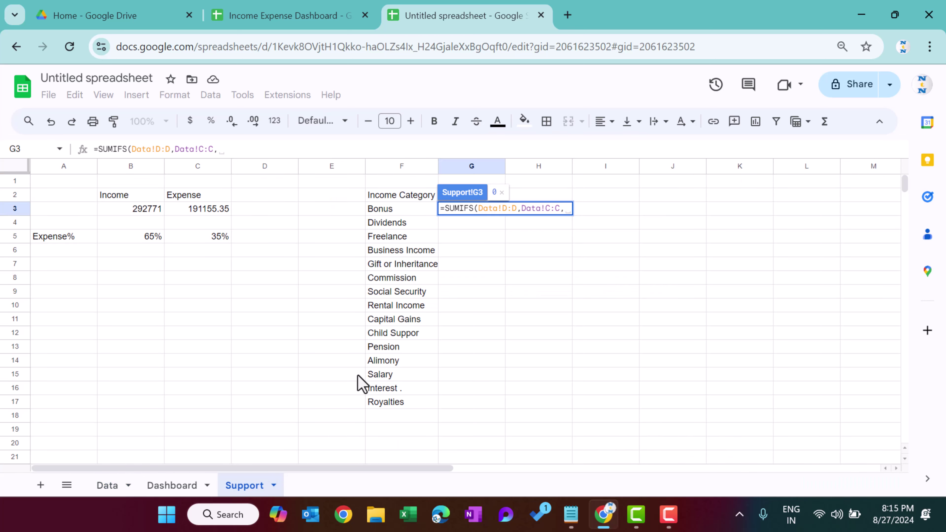
{"action": "left_click", "coordinate": [391, 215]}
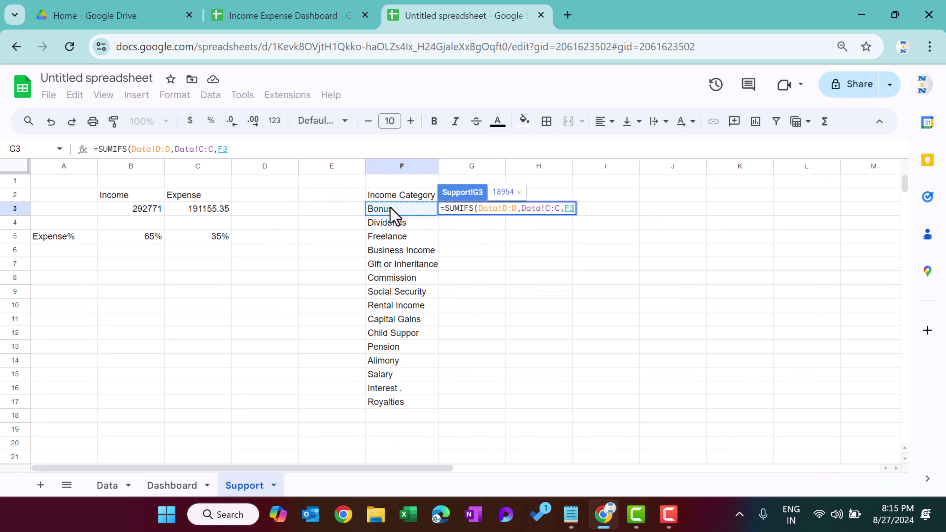
{"action": "key", "text": "Return"}
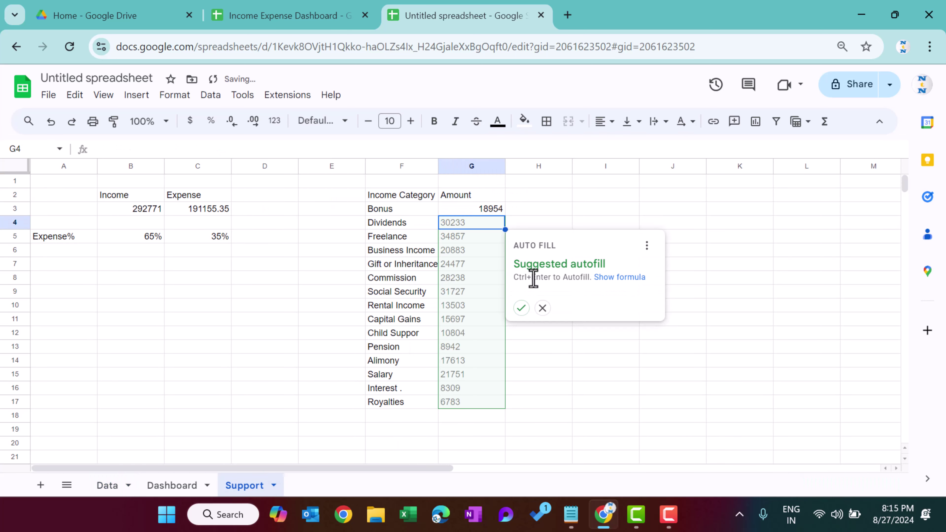
- Fill the SUMIFS formula down to G17 and select the amounts in G3:G17
{"action": "left_click", "coordinate": [521, 308]}
{"action": "left_click", "coordinate": [496, 208]}
{"action": "left_click_drag", "start_coordinate": [496, 209], "coordinate": [499, 402]}
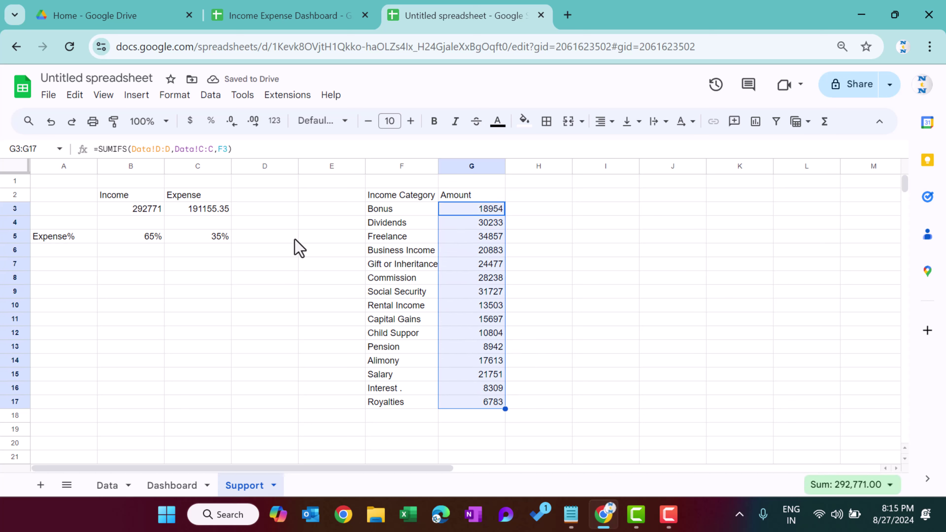
- Format the income amounts in G3:G17 as dollar currency with no decimal places
{"action": "left_click", "coordinate": [190, 123]}
{"action": "left_click", "coordinate": [237, 127]}
{"action": "left_click", "coordinate": [237, 127]}
{"action": "left_click", "coordinate": [551, 280]}
- Apply light green borders to all cells of the income category table F2:G17
{"action": "left_click", "coordinate": [416, 198]}
{"action": "left_click_drag", "start_coordinate": [415, 198], "coordinate": [489, 404]}
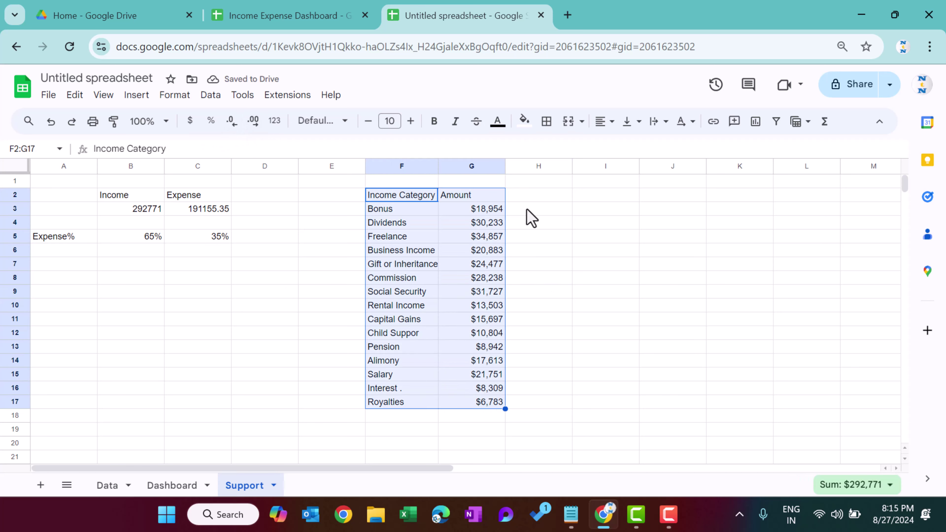
{"action": "left_click", "coordinate": [546, 122]}
{"action": "left_click", "coordinate": [670, 150]}
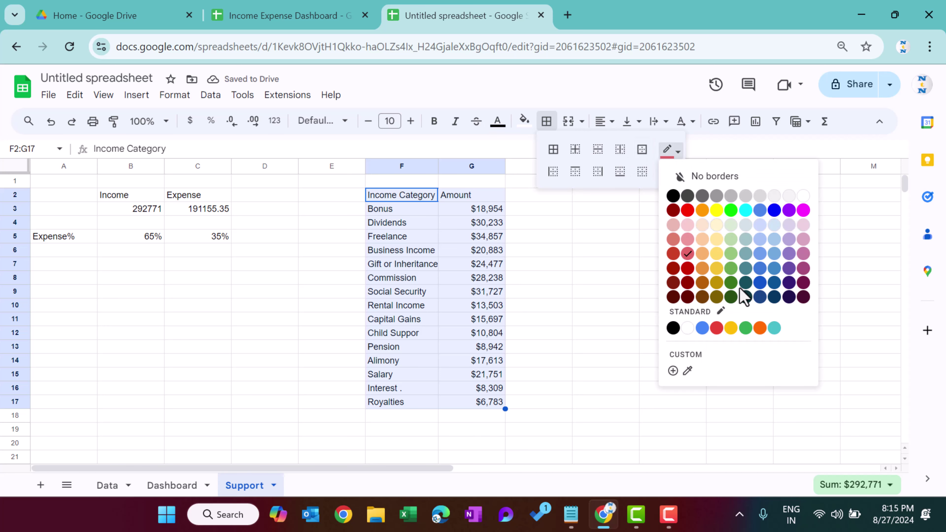
{"action": "left_click", "coordinate": [730, 254]}
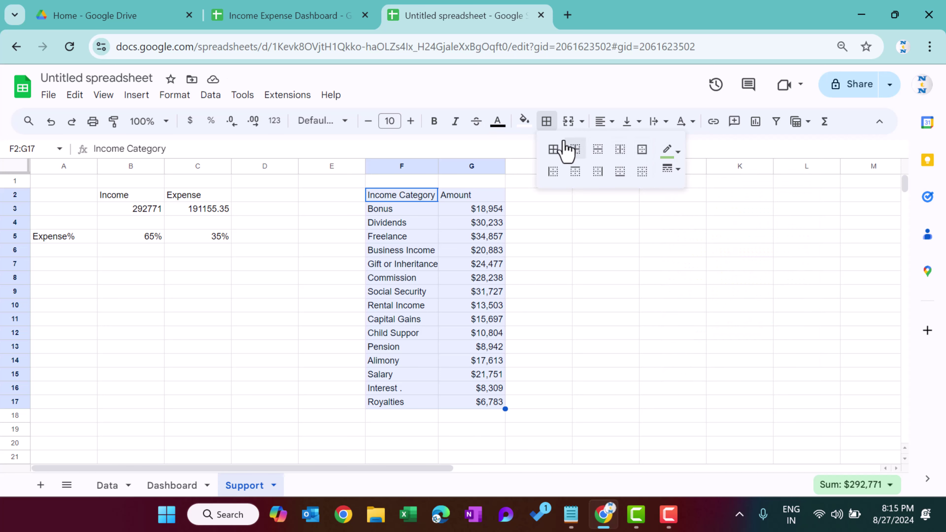
{"action": "left_click", "coordinate": [553, 150]}
- Fill the income table's header cells F2:G2 with light green
{"action": "left_click", "coordinate": [388, 198]}
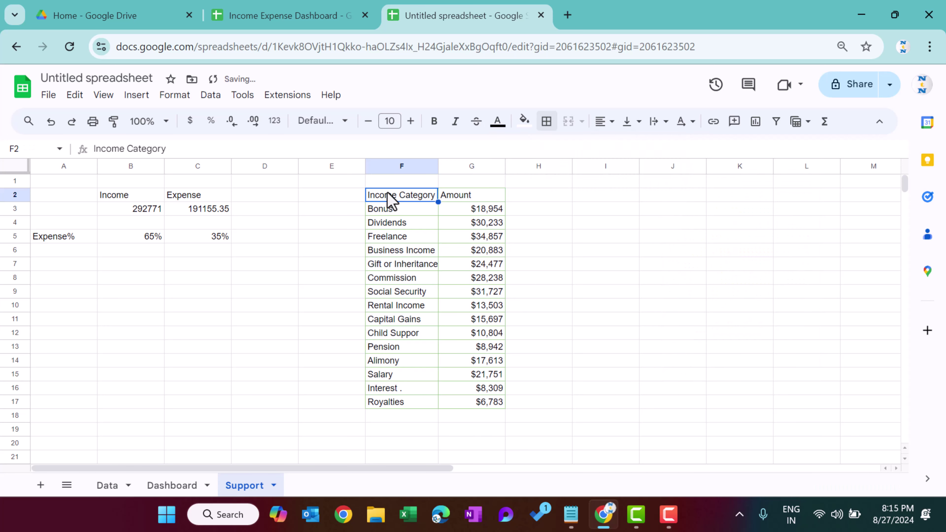
{"action": "left_click", "coordinate": [478, 195], "text": "shift"}
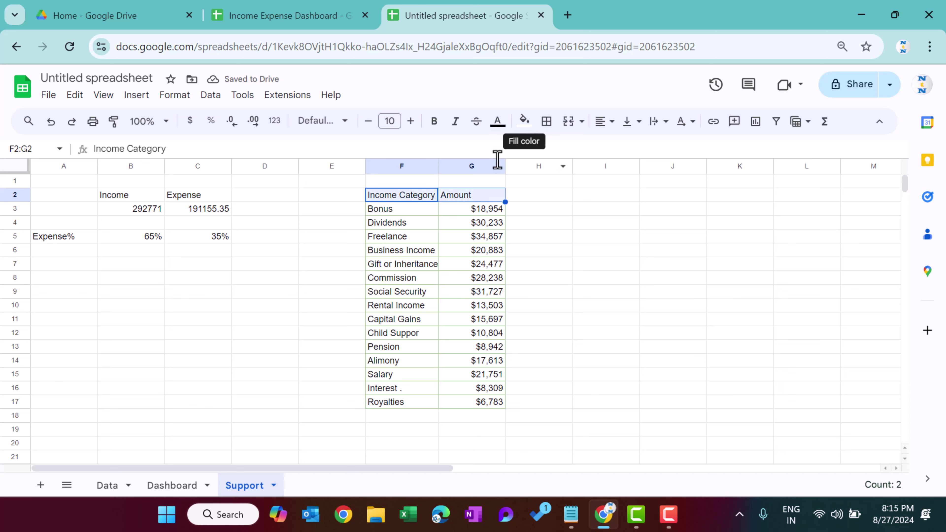
{"action": "left_click", "coordinate": [524, 121]}
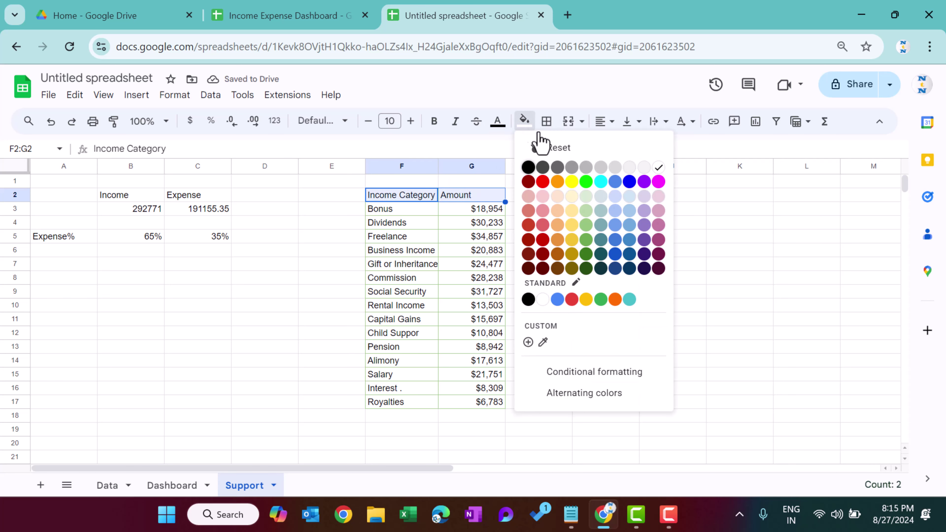
{"action": "left_click", "coordinate": [590, 229]}
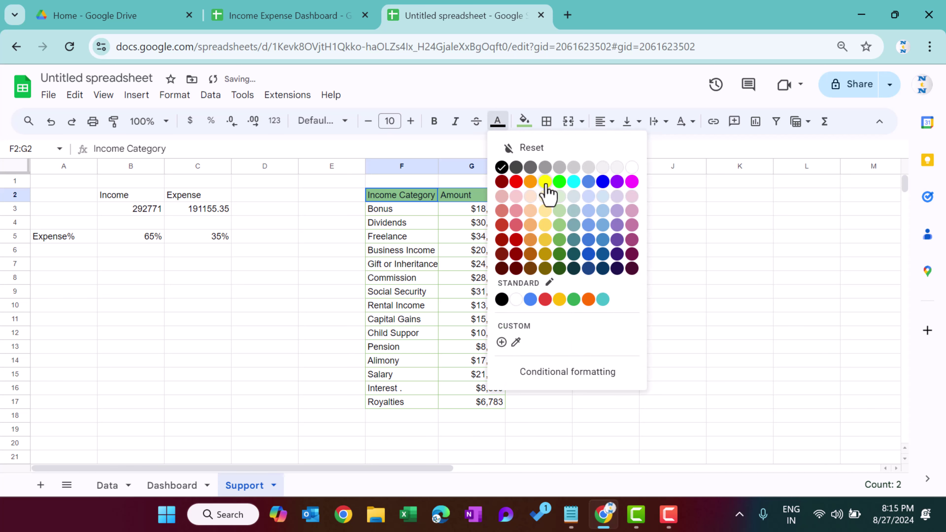
{"action": "left_click", "coordinate": [532, 139]}
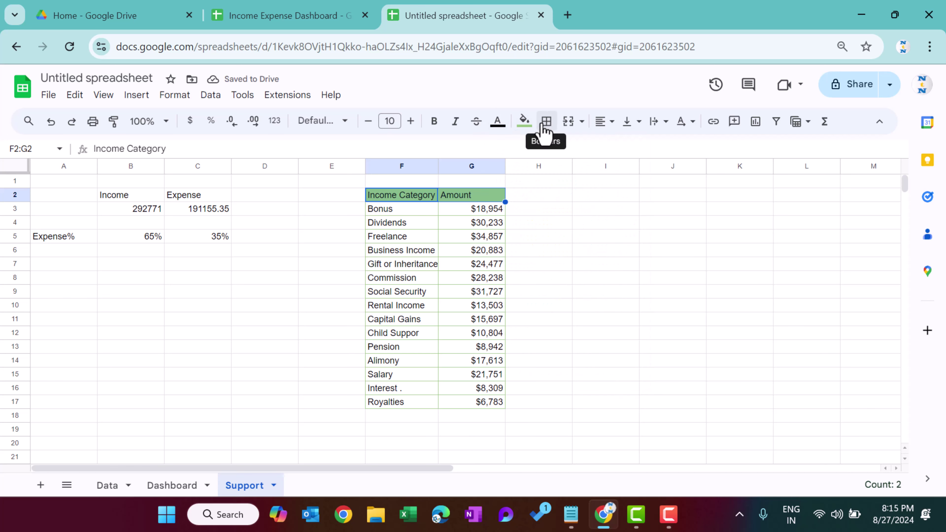
{"action": "left_click", "coordinate": [525, 122]}
{"action": "left_click", "coordinate": [588, 215]}
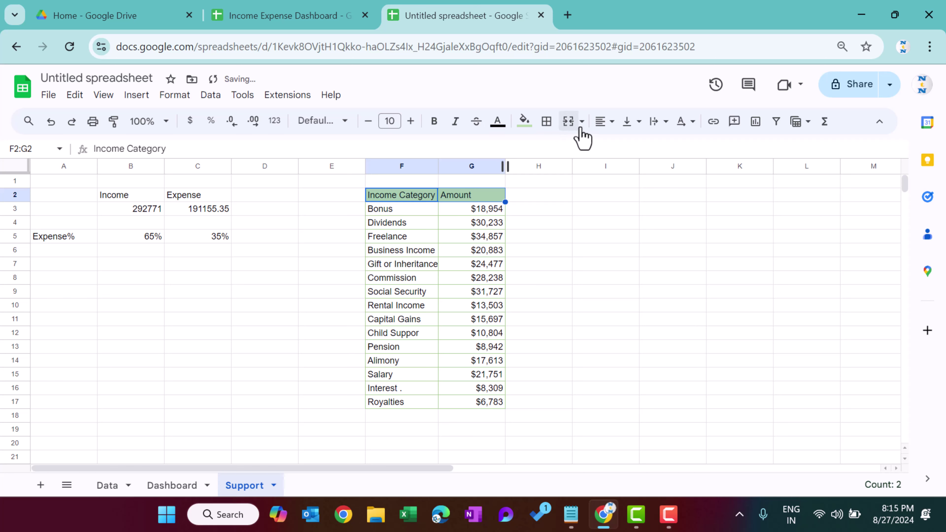
{"action": "left_click", "coordinate": [529, 211]}
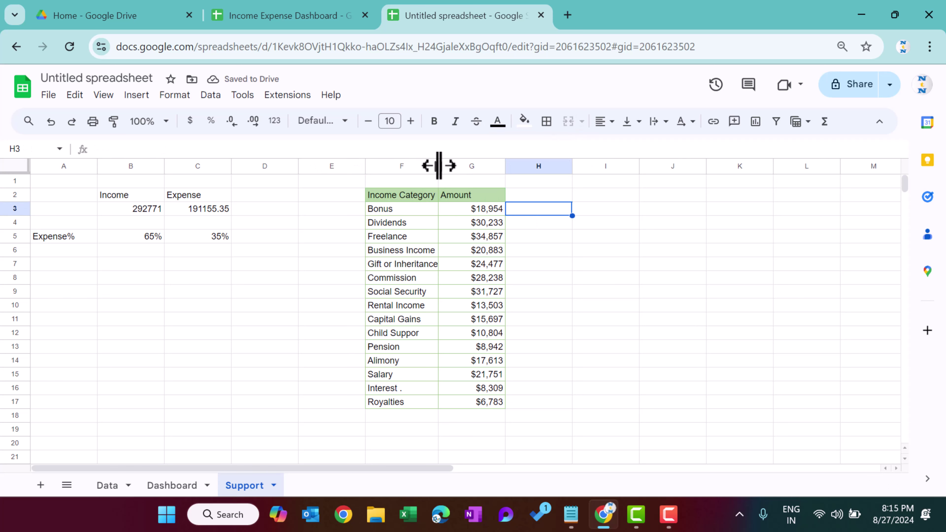
- Widen column F so the income category names fit, and hide the Support sheet's gridlines
{"action": "left_click_drag", "start_coordinate": [438, 166], "coordinate": [461, 166]}
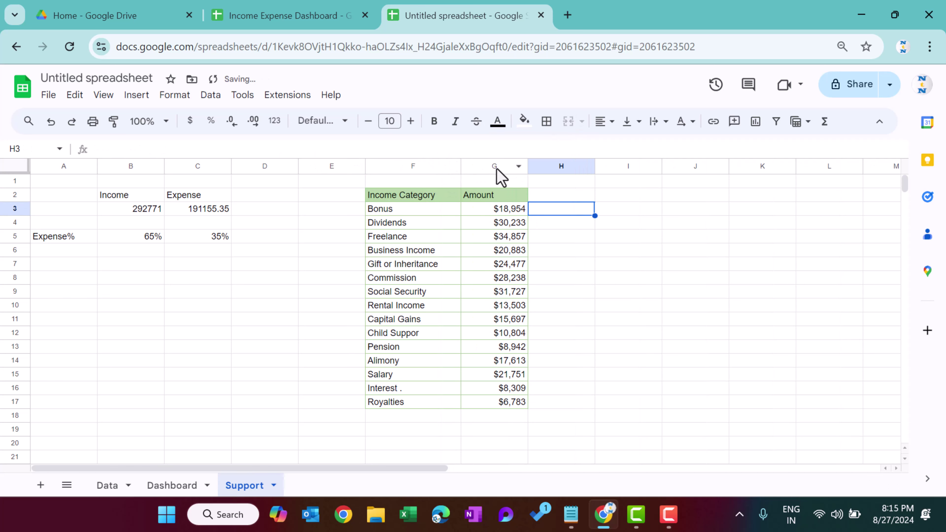
{"action": "left_click", "coordinate": [102, 96]}
{"action": "mouse_move", "coordinate": [169, 125]}
{"action": "left_click", "coordinate": [324, 143]}
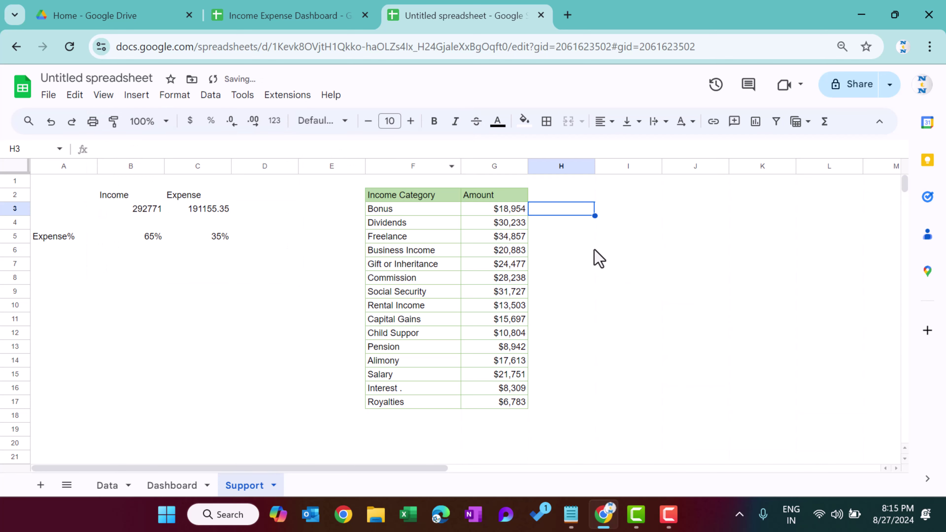
{"action": "left_click", "coordinate": [634, 280]}
- Copy the income category table F2:G17 and paste it with its top-left corner at I2
{"action": "left_click", "coordinate": [434, 197]}
{"action": "key", "text": "ctrl+a"}
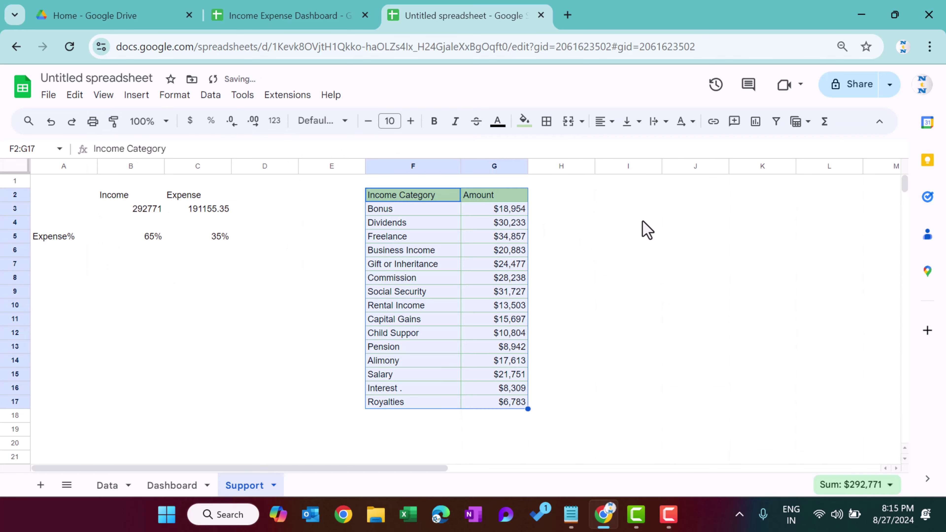
{"action": "key", "text": "ctrl+c"}
{"action": "left_click", "coordinate": [640, 195]}
{"action": "key", "text": "ctrl+v"}
- Check the expense columns on the Data sheet and change the UNIQUE range in Support cell I3 to Data!G6:G1000
{"action": "left_click", "coordinate": [637, 212]}
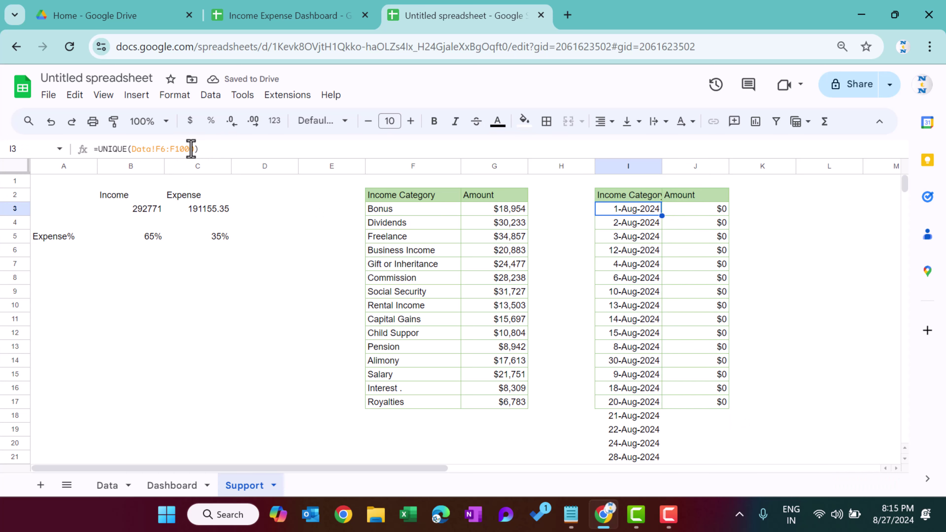
{"action": "left_click", "coordinate": [102, 487]}
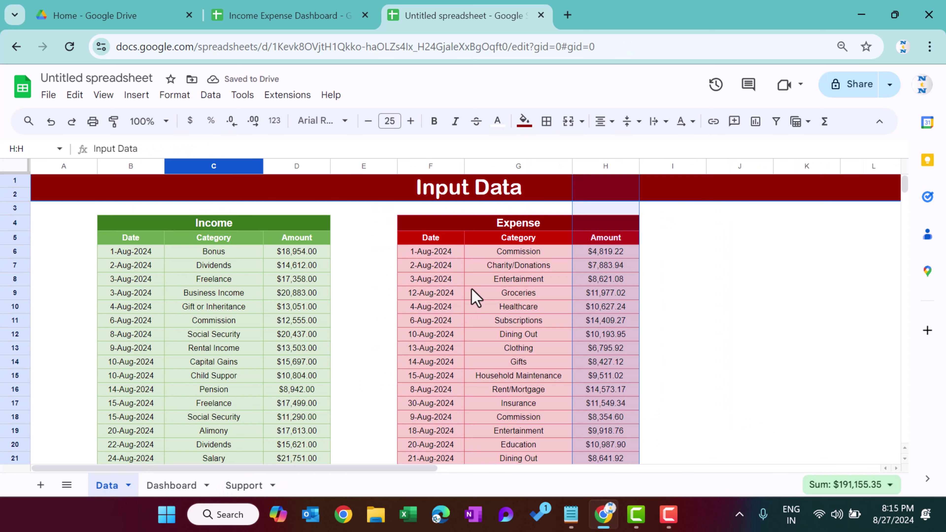
{"action": "left_click", "coordinate": [510, 166]}
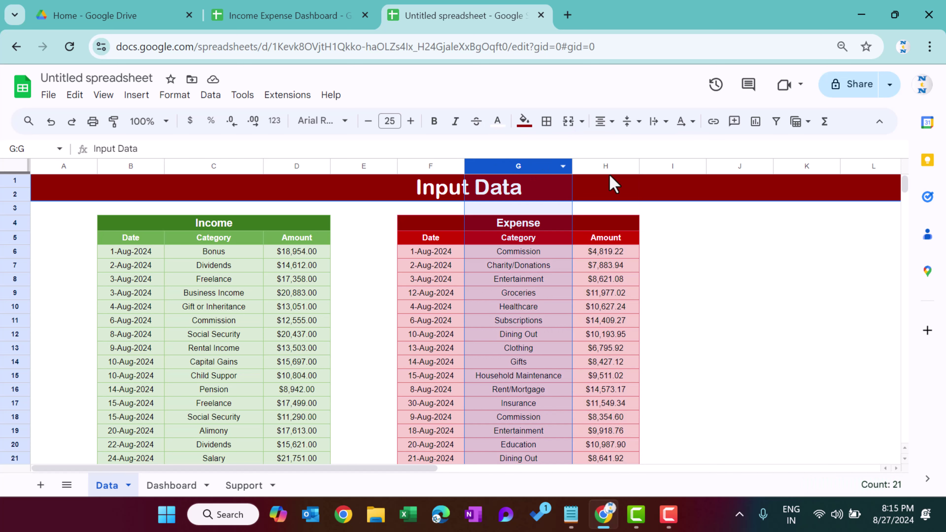
{"action": "left_click", "coordinate": [235, 485]}
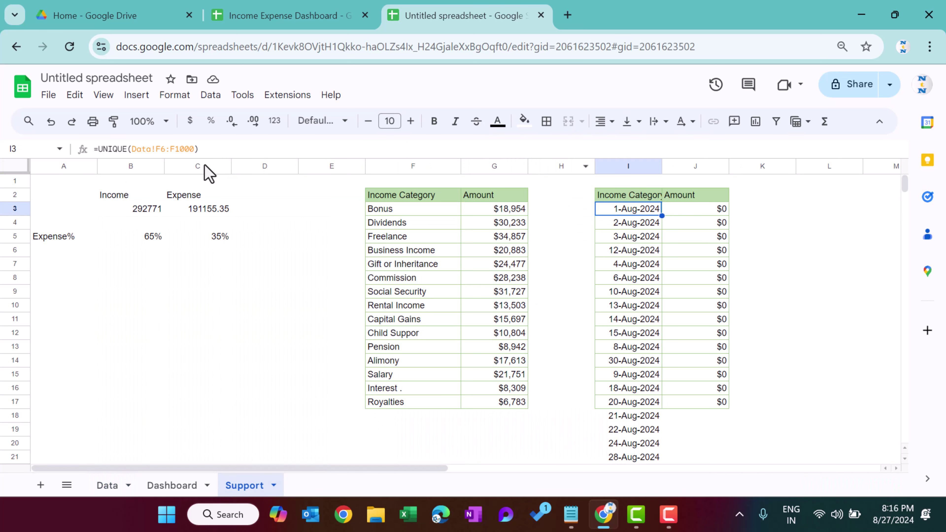
{"action": "left_click", "coordinate": [157, 148]}
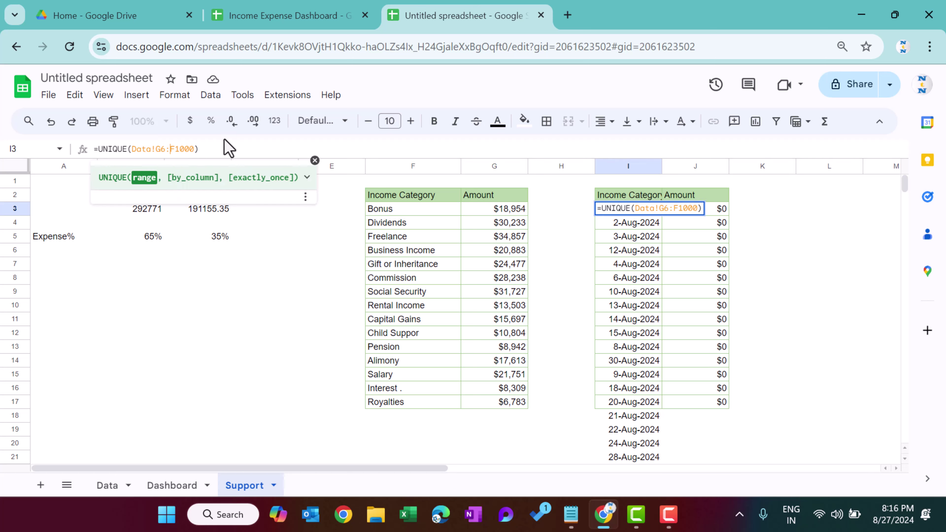
{"action": "key", "text": "Return"}
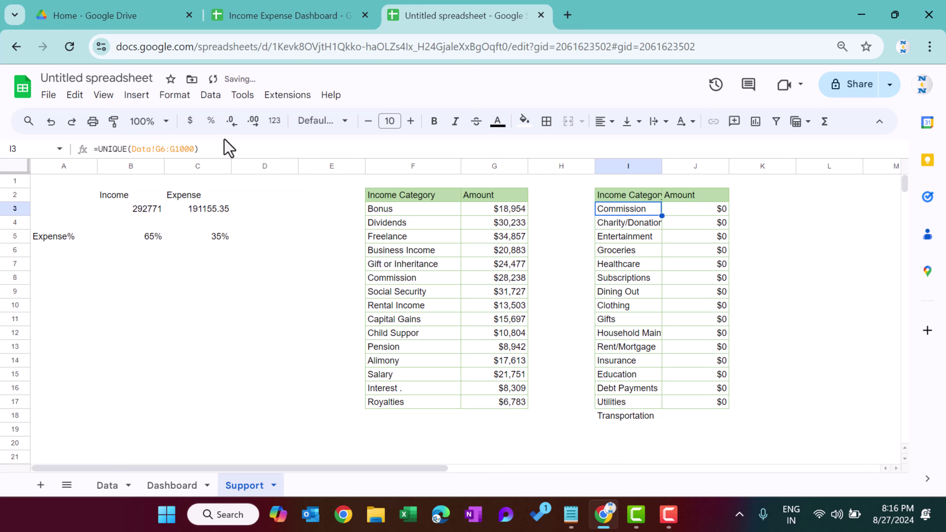
- Edit the SUMIFS formula in J3 to use Data!H:H as sum range and Data!G:G as criteria range
{"action": "key", "text": "Up"}
{"action": "key", "text": "Right"}
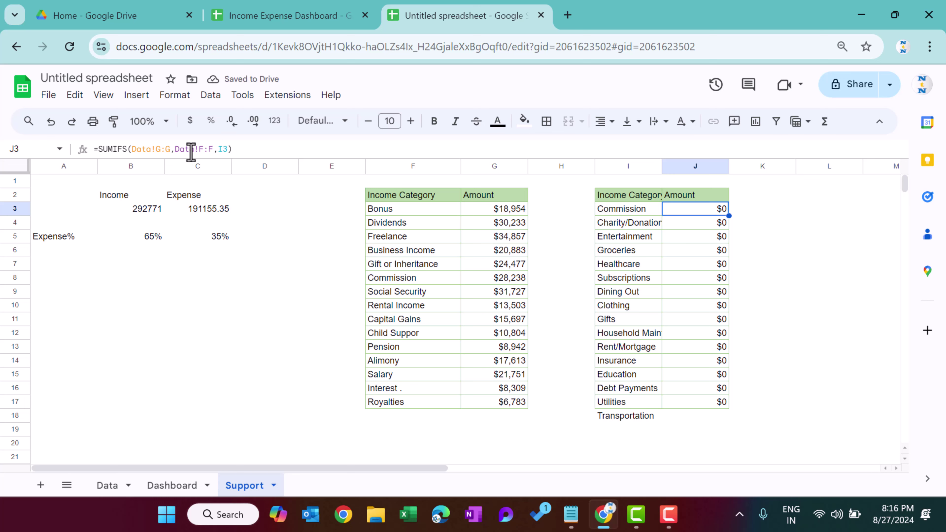
{"action": "left_click", "coordinate": [164, 149]}
{"action": "key", "text": "shift+Left"}
{"action": "type", "text": "H:H"}
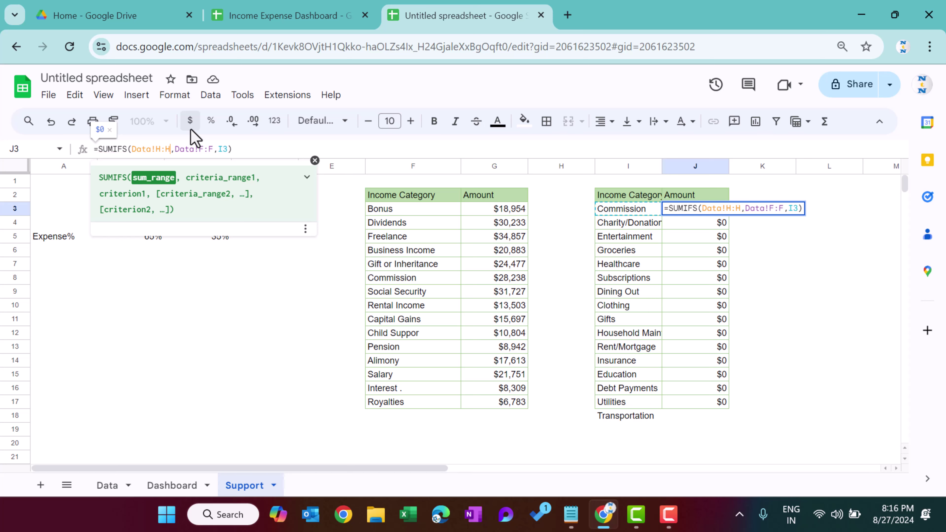
{"action": "key", "text": "Right"}
{"action": "key", "text": "Right"}
{"action": "key", "text": "shift+Left"}
{"action": "type", "text": "G"}
{"action": "key", "text": "Right"}
{"action": "type", "text": "G"}
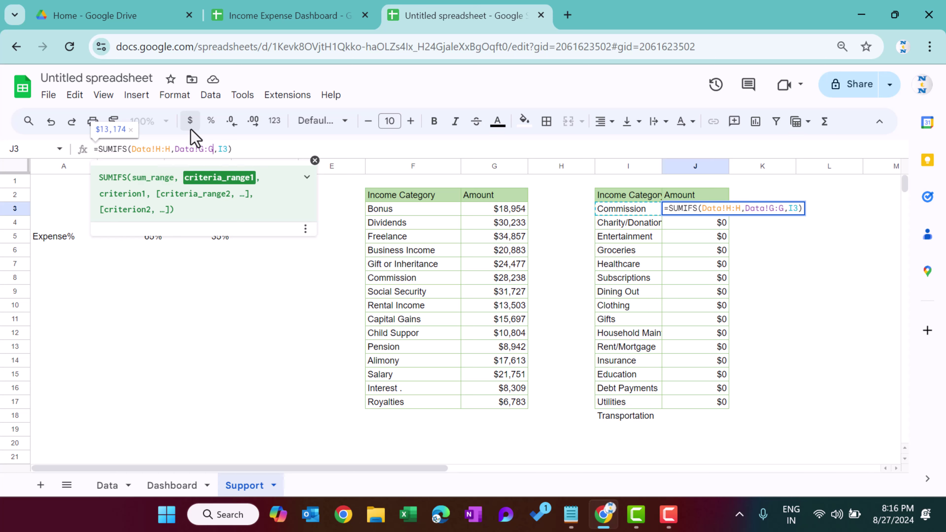
{"action": "key", "text": "Return"}
- Fill the corrected SUMIFS formula from J3 down to J17
{"action": "key", "text": "Up"}
{"action": "key", "text": "ctrl+shift+Down"}
{"action": "key", "text": "ctrl+d"}
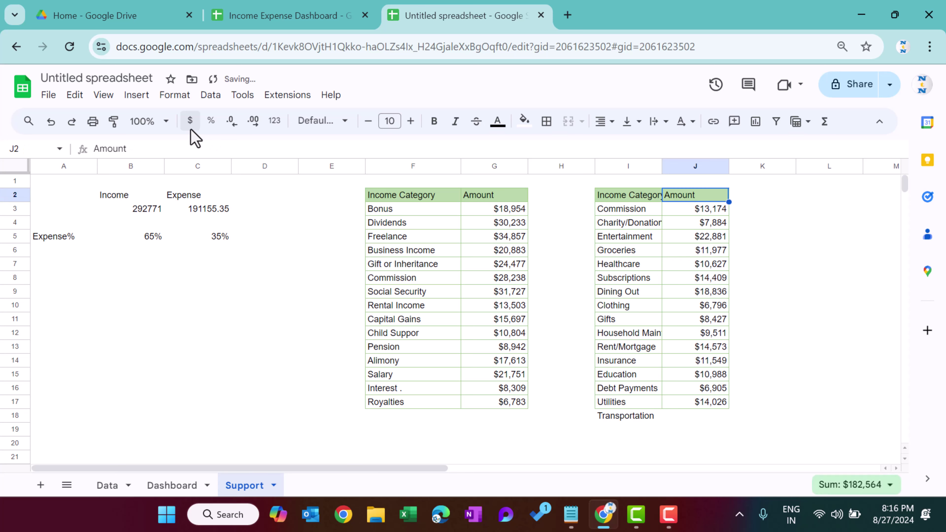
{"action": "key", "text": "Down"}
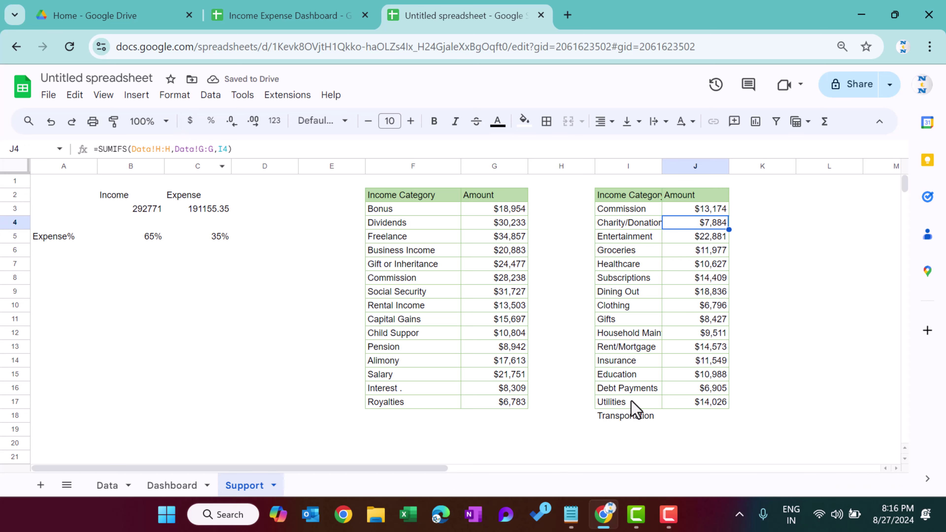
- Copy the formatting of I17:J17 onto the Transportation row, I18:J18
{"action": "left_click_drag", "start_coordinate": [633, 402], "coordinate": [696, 403]}
{"action": "left_click", "coordinate": [113, 121]}
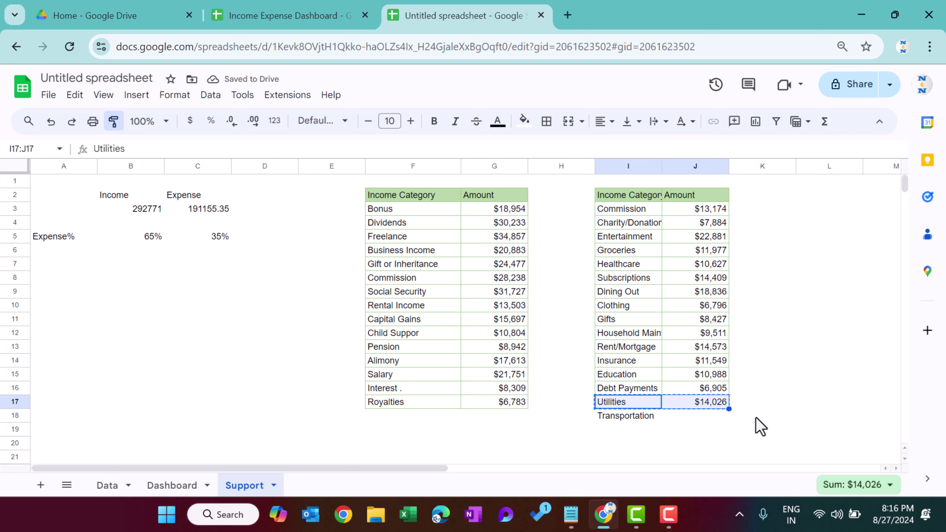
{"action": "mouse_move", "coordinate": [626, 416]}
{"action": "left_mouse_down"}
{"action": "mouse_move", "coordinate": [701, 425]}
{"action": "mouse_move", "coordinate": [698, 418]}
{"action": "left_mouse_up"}
{"action": "left_click", "coordinate": [782, 406]}
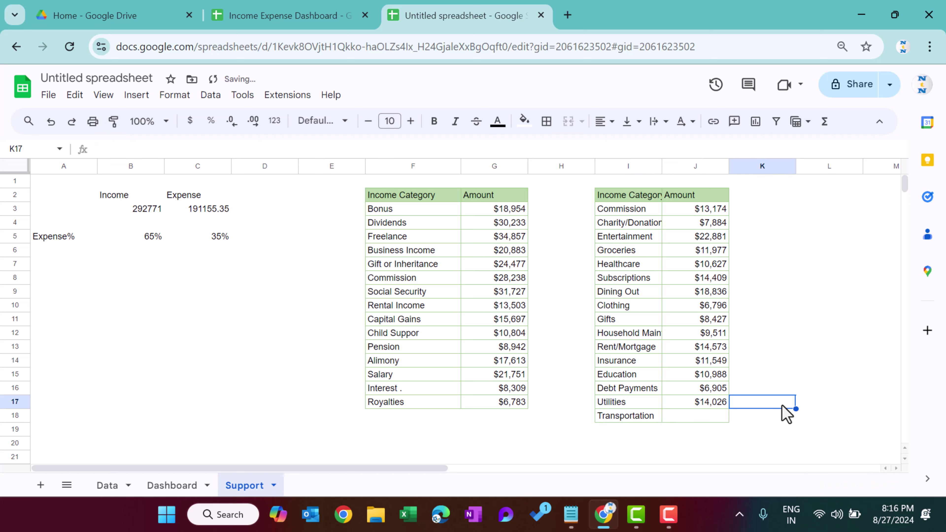
- Copy the SUMIFS formula from J6 into J18 to total the Transportation category
{"action": "left_click", "coordinate": [687, 255]}
{"action": "key", "text": "ctrl+c"}
{"action": "left_click", "coordinate": [700, 417]}
{"action": "key", "text": "ctrl+v"}
{"action": "left_click", "coordinate": [771, 348]}
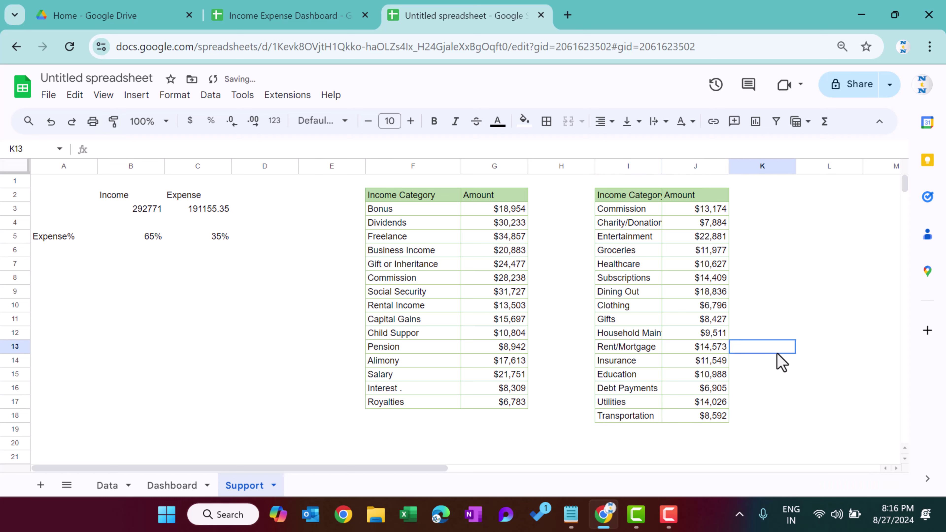
- Fill the header cells I2:J2 of the expense category table with light red
{"action": "left_click", "coordinate": [659, 194]}
{"action": "left_click", "coordinate": [700, 198], "text": "shift"}
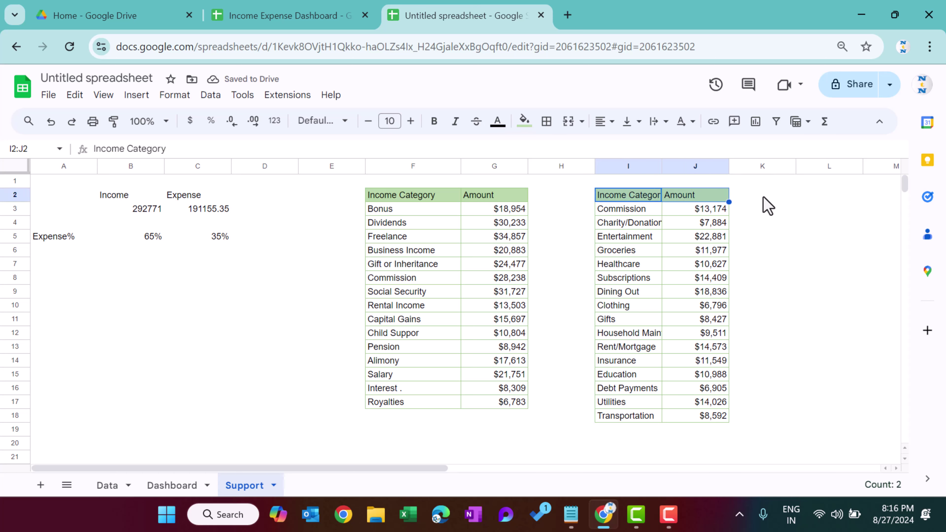
{"action": "left_click", "coordinate": [524, 122]}
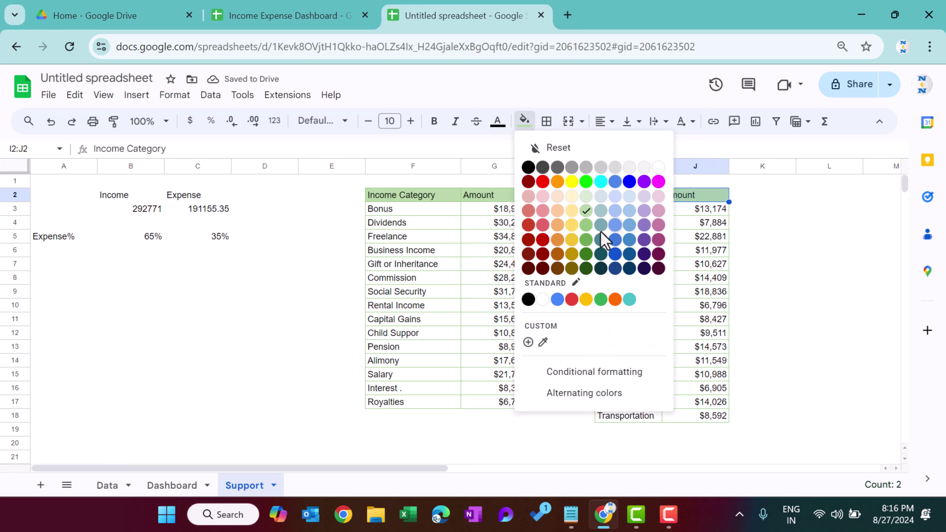
{"action": "left_click", "coordinate": [543, 226]}
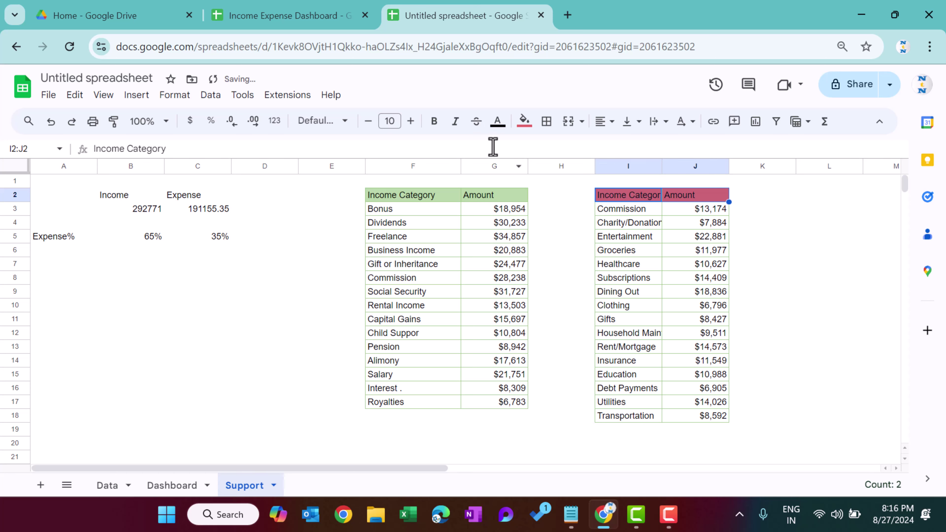
{"action": "left_click", "coordinate": [525, 123]}
{"action": "left_click", "coordinate": [543, 226]}
{"action": "left_click", "coordinate": [633, 211]}
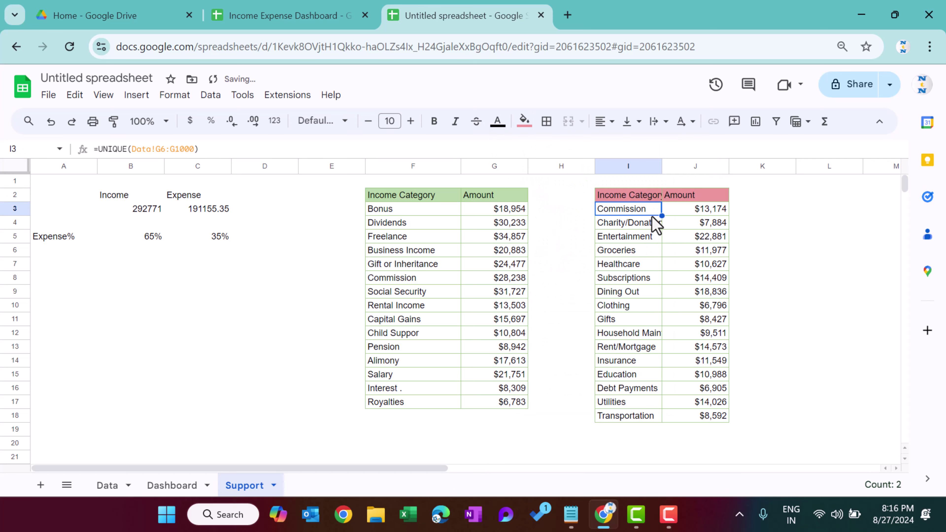
- Apply light red borders to all cells of I2:J18 and widen columns I and J slightly
{"action": "left_click_drag", "start_coordinate": [641, 196], "coordinate": [719, 415]}
{"action": "left_click", "coordinate": [545, 121]}
{"action": "left_click", "coordinate": [674, 150]}
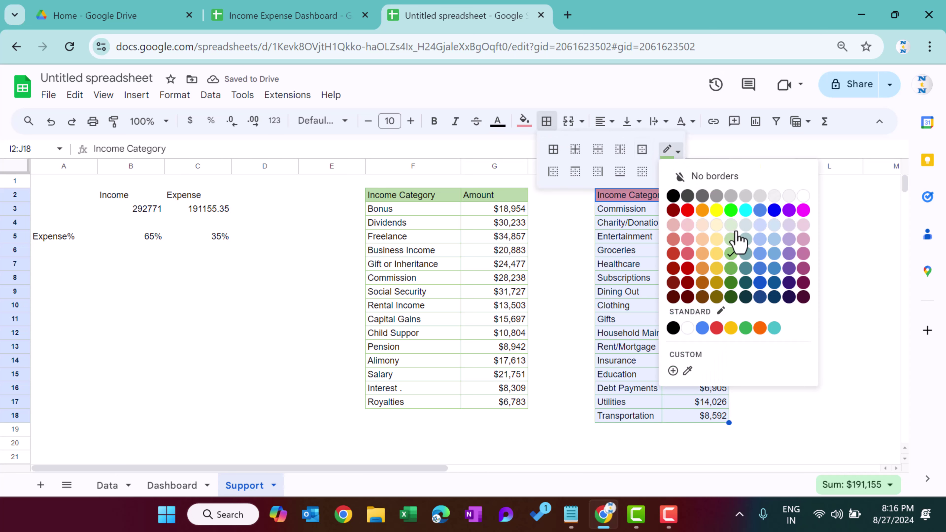
{"action": "left_click", "coordinate": [677, 247]}
{"action": "left_click", "coordinate": [553, 149]}
{"action": "left_click", "coordinate": [561, 270]}
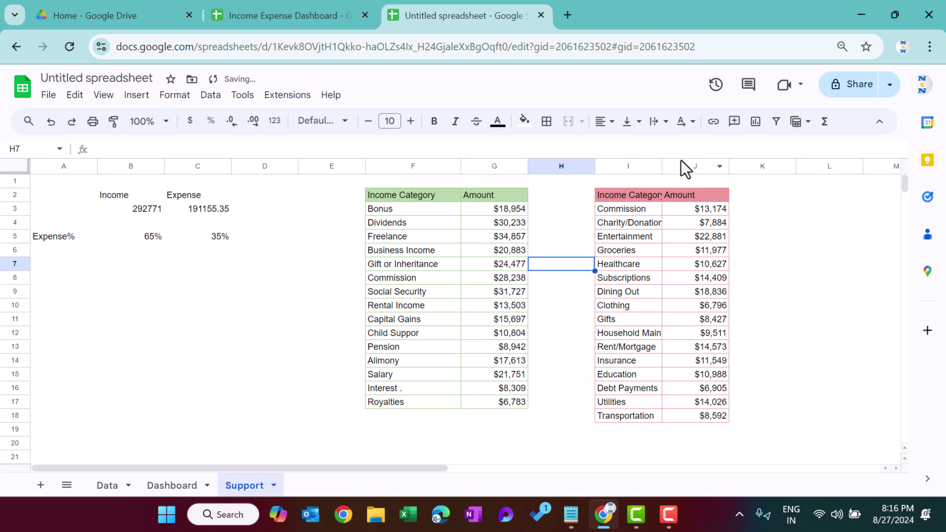
{"action": "left_click_drag", "start_coordinate": [663, 166], "coordinate": [680, 166]}
{"action": "left_click_drag", "start_coordinate": [747, 166], "coordinate": [751, 166]}
- Insert a chart from the income category table F2:G17 and change its type to a column chart
{"action": "left_click", "coordinate": [406, 198]}
{"action": "key", "text": "ctrl+a"}
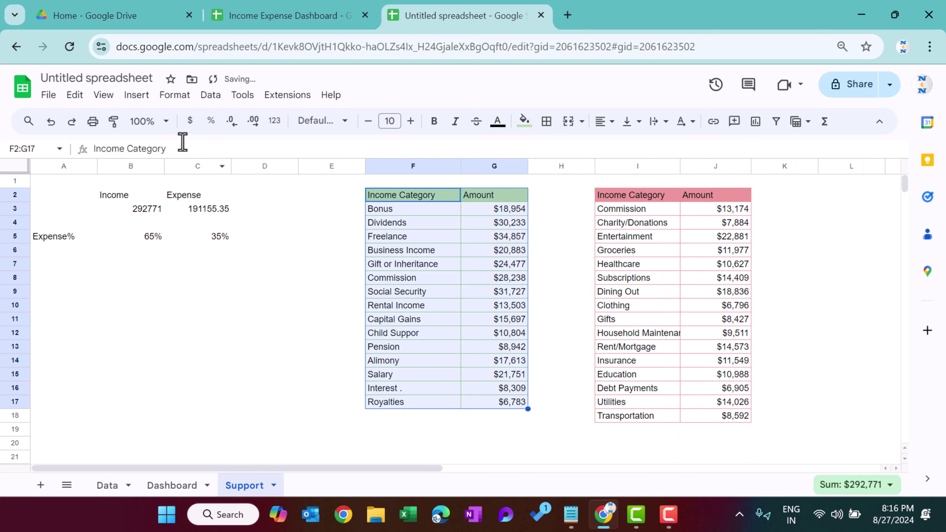
{"action": "left_click", "coordinate": [137, 97]}
{"action": "left_click", "coordinate": [165, 248]}
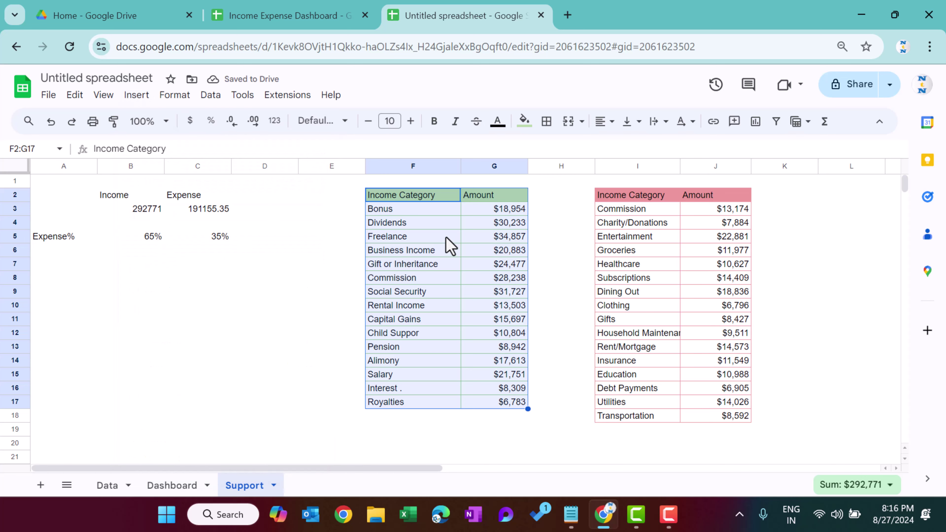
{"action": "left_click", "coordinate": [798, 215]}
{"action": "scroll", "coordinate": [792, 342], "scroll_direction": "down", "scroll_amount": 3}
{"action": "scroll", "coordinate": [792, 343], "scroll_direction": "down", "scroll_amount": 3}
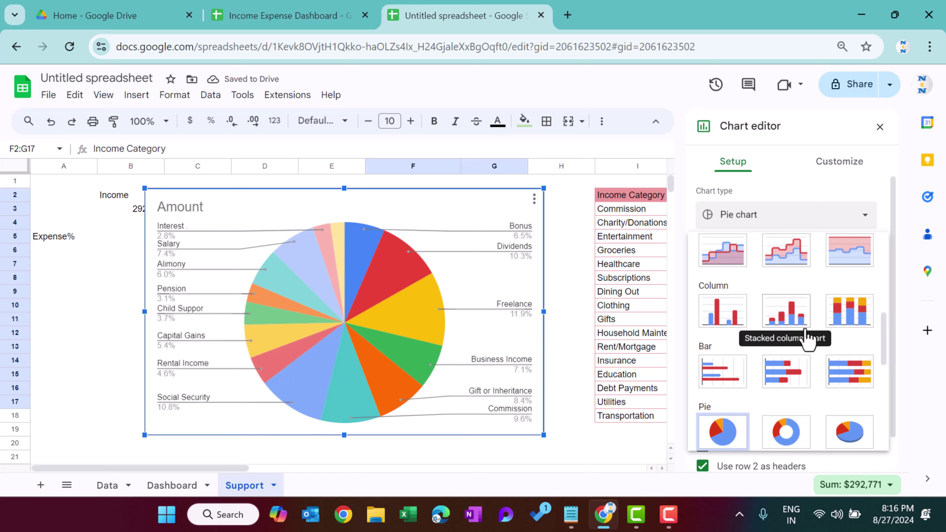
{"action": "left_click", "coordinate": [726, 322]}
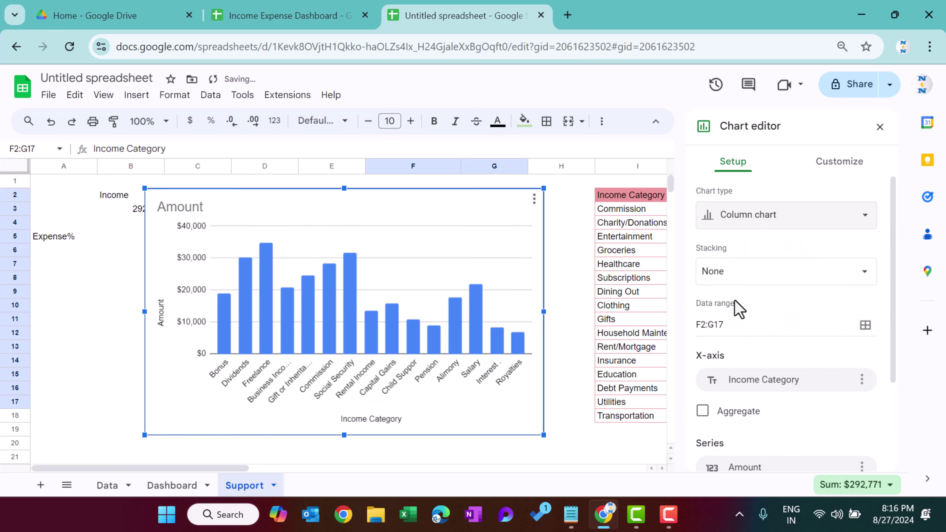
- Make the income column chart 3D and widen it by extending its left edge into column B
{"action": "left_click", "coordinate": [838, 162]}
{"action": "left_click", "coordinate": [745, 193]}
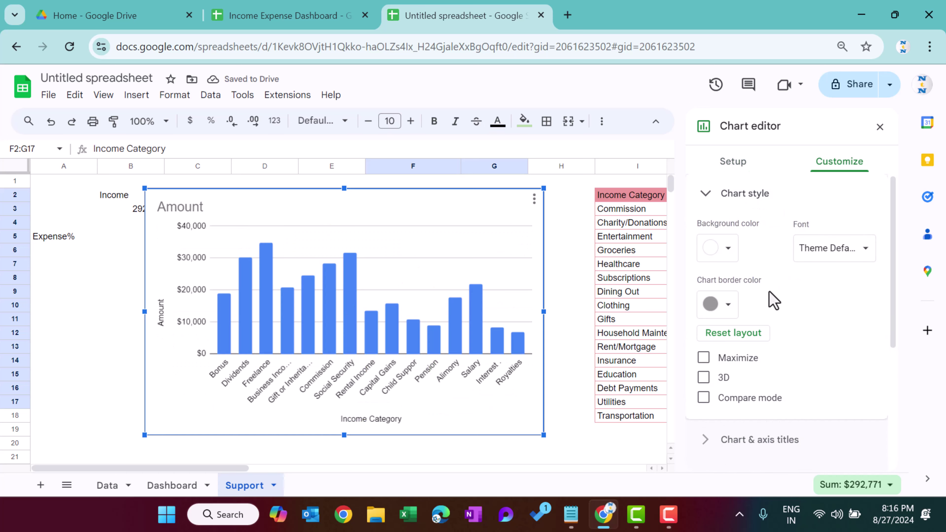
{"action": "left_click", "coordinate": [703, 377]}
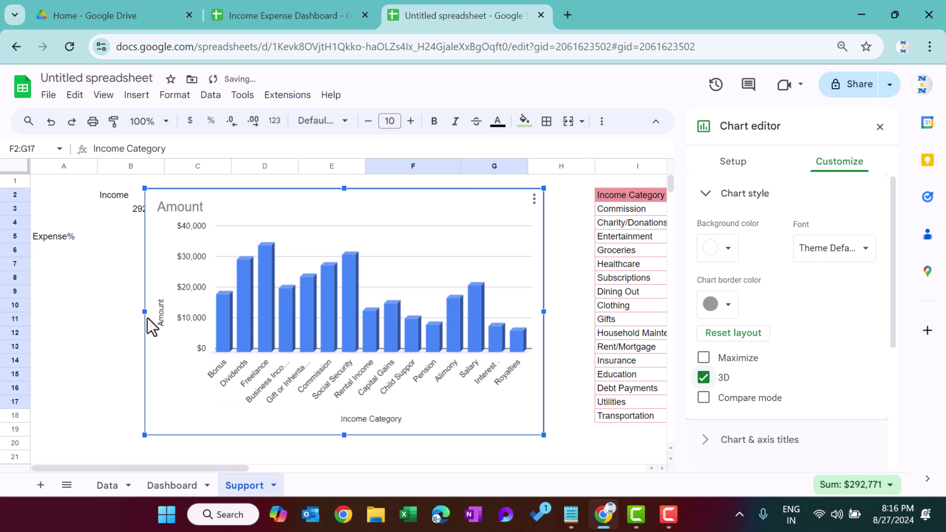
{"action": "left_click_drag", "start_coordinate": [144, 311], "coordinate": [82, 311]}
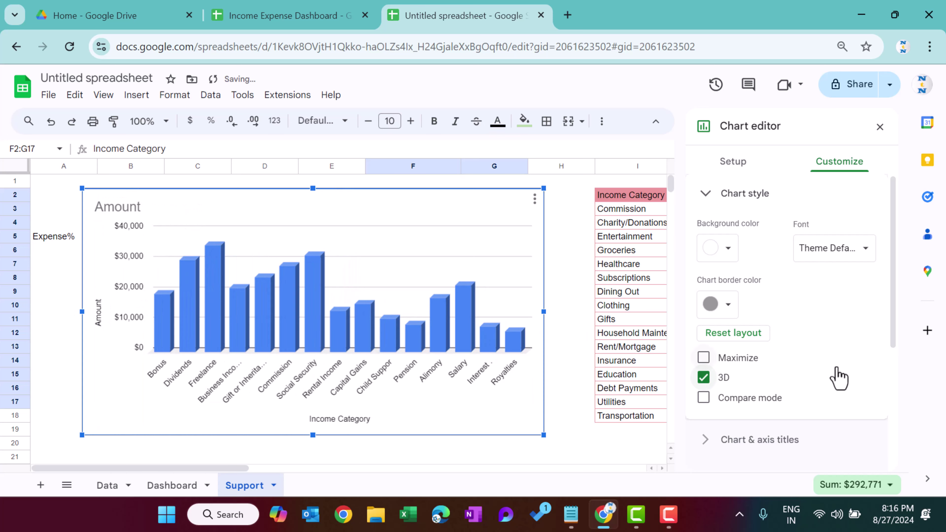
- Show data labels on the Amount series of the income chart
{"action": "scroll", "coordinate": [836, 376], "scroll_direction": "down", "scroll_amount": 5}
{"action": "left_click", "coordinate": [766, 287]}
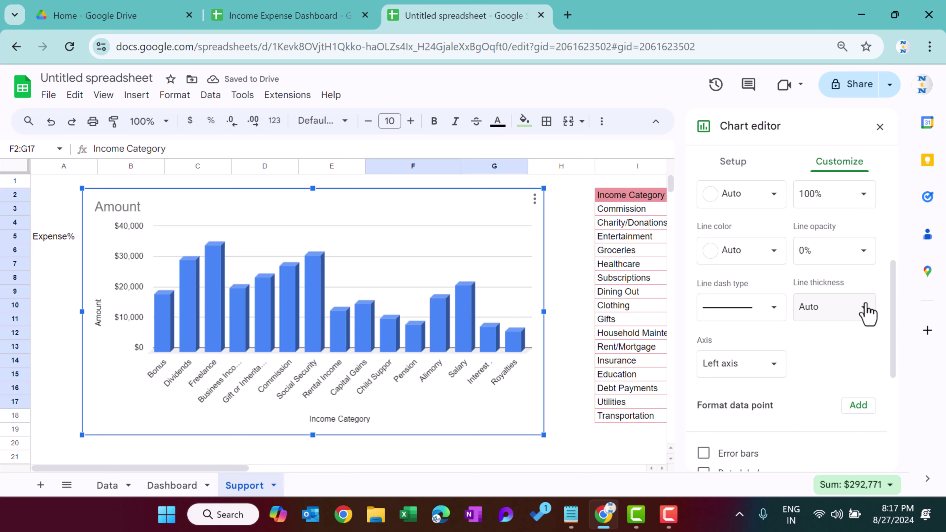
{"action": "scroll", "coordinate": [843, 343], "scroll_direction": "down", "scroll_amount": 4}
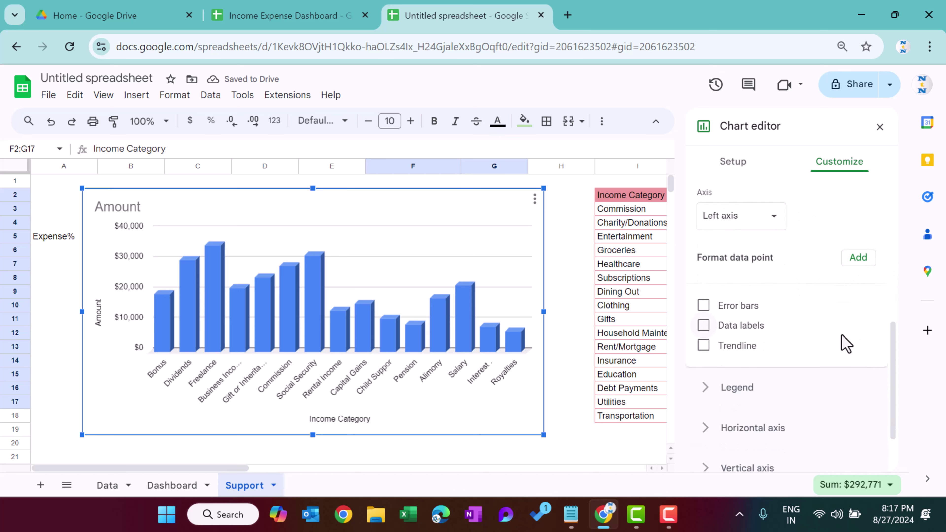
{"action": "left_click", "coordinate": [746, 328]}
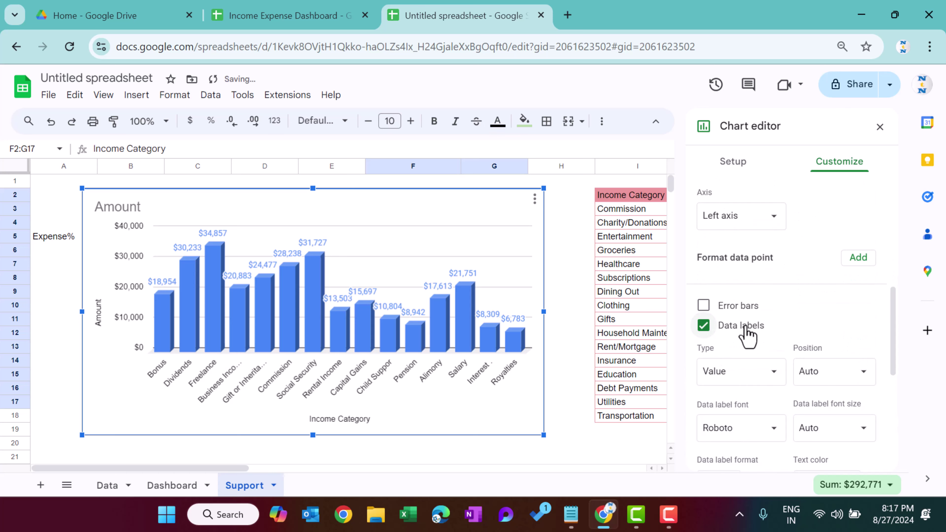
- Set the fill color of the Amount series to green
{"action": "scroll", "coordinate": [802, 317], "scroll_direction": "up", "scroll_amount": 5}
{"action": "left_click", "coordinate": [728, 277]}
{"action": "left_click", "coordinate": [728, 277]}
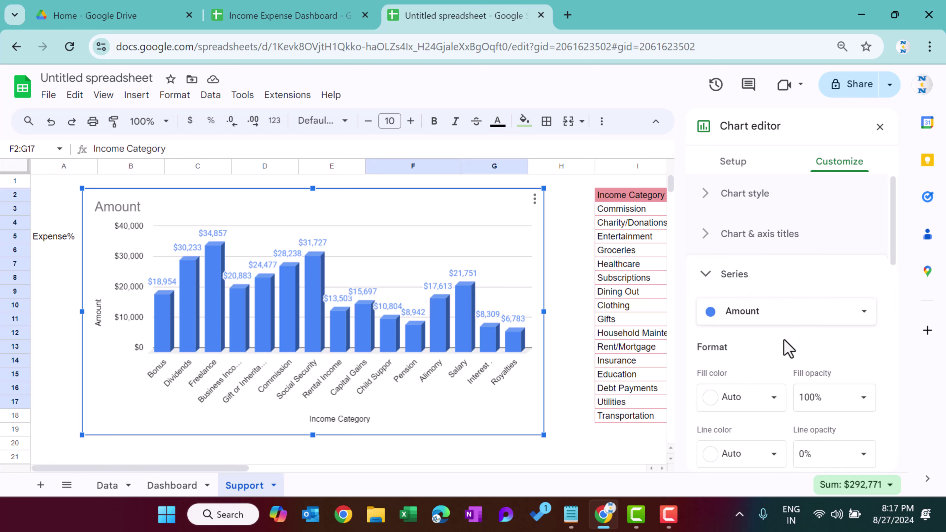
{"action": "scroll", "coordinate": [773, 354], "scroll_direction": "down", "scroll_amount": 2}
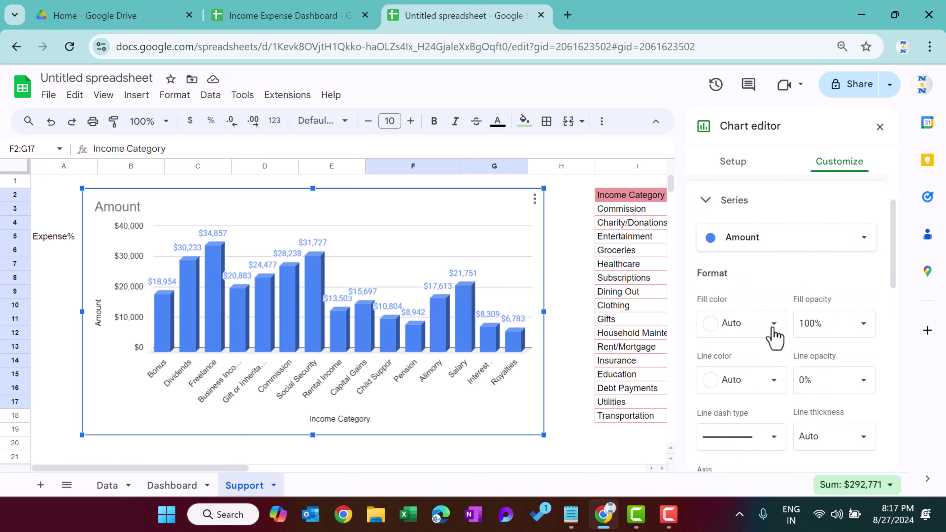
{"action": "left_click", "coordinate": [773, 324]}
{"action": "left_click", "coordinate": [783, 251]}
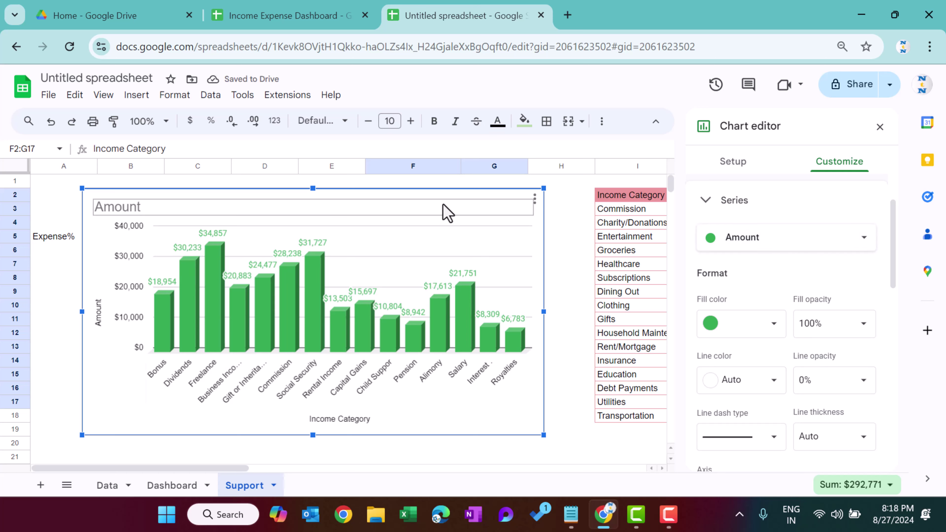
- Change the income chart's title to "Income by Category"
{"action": "left_click", "coordinate": [428, 211]}
{"action": "left_click", "coordinate": [424, 210]}
{"action": "type", "text": "Income by Category"}
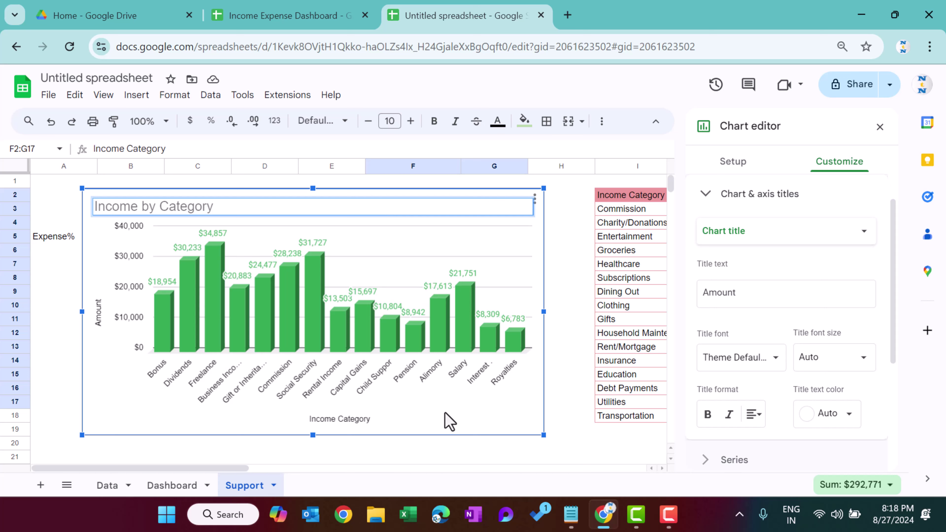
{"action": "key", "text": "Return"}
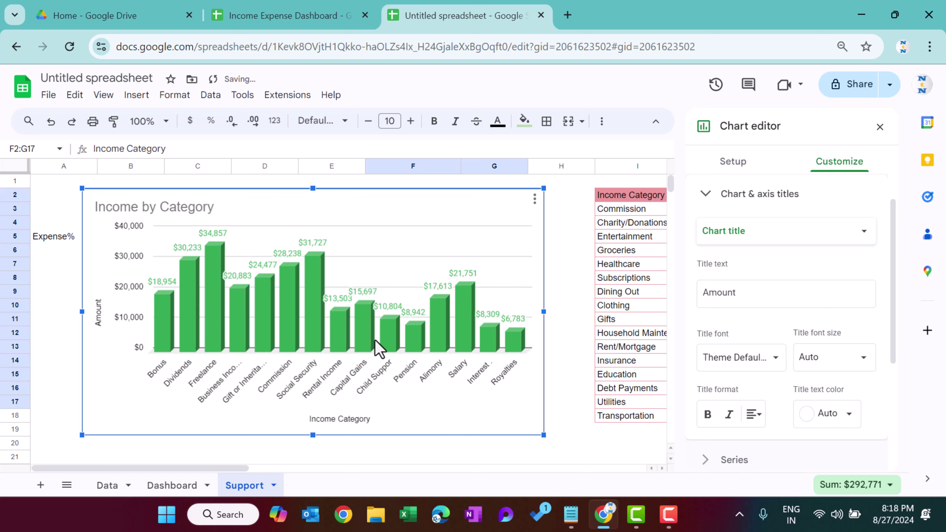
- Format the chart title as centered, bold and black
{"action": "left_click", "coordinate": [752, 414]}
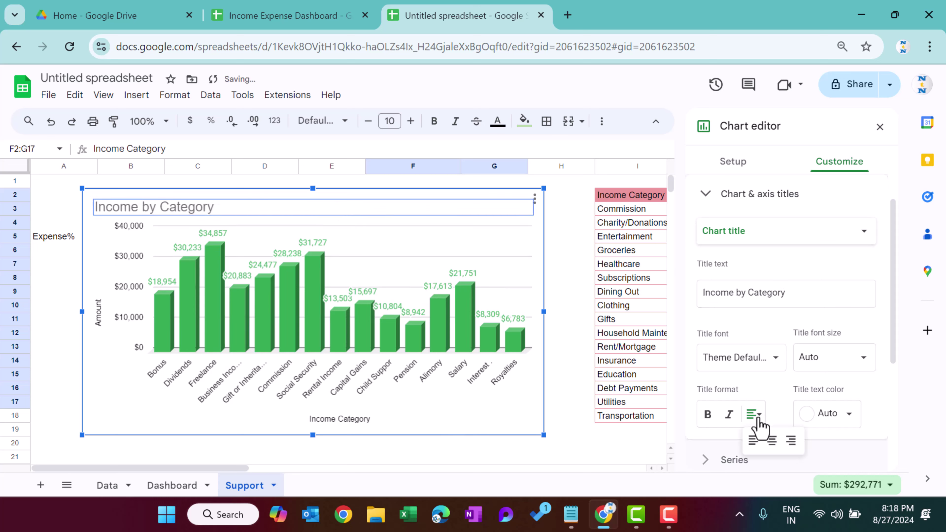
{"action": "left_click", "coordinate": [770, 440]}
{"action": "left_click", "coordinate": [709, 420]}
{"action": "left_click", "coordinate": [845, 415]}
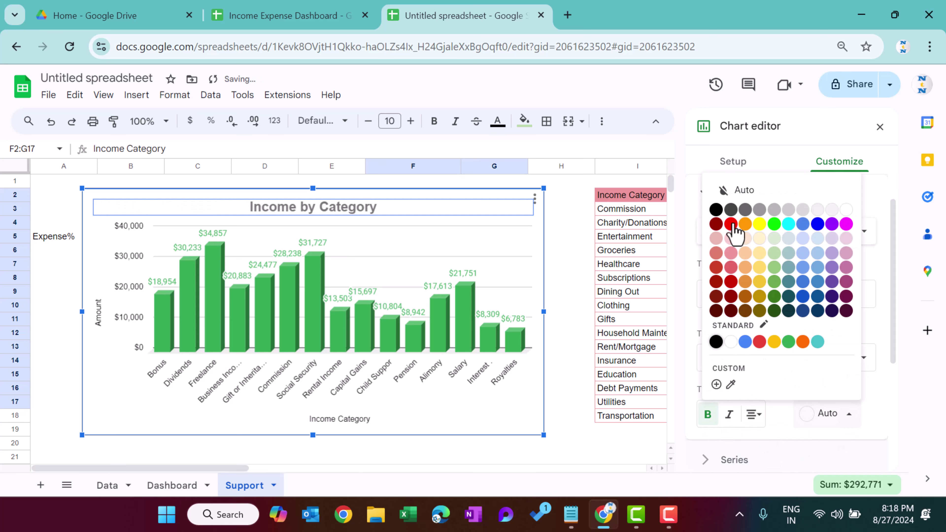
{"action": "left_click", "coordinate": [716, 209]}
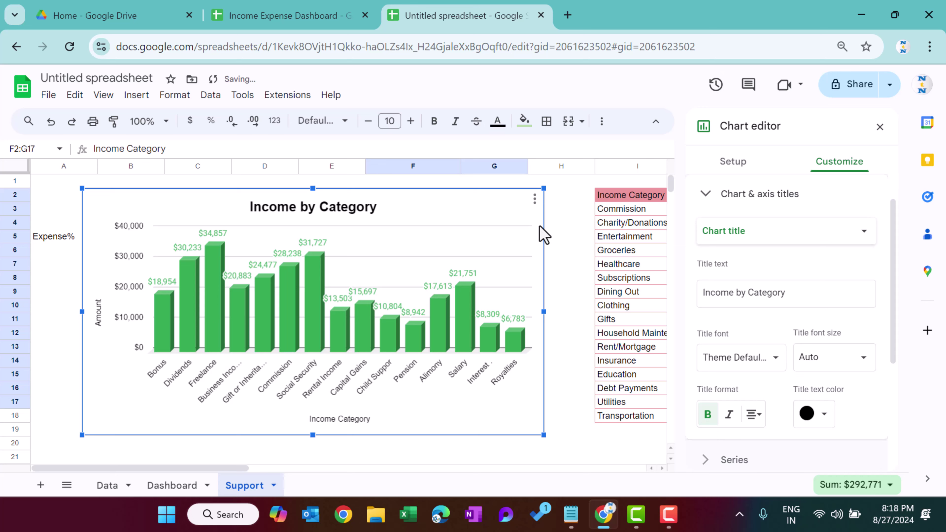
- Move the Income by Category chart from the Support sheet to the Dashboard sheet using copy and delete
{"action": "left_click", "coordinate": [535, 199]}
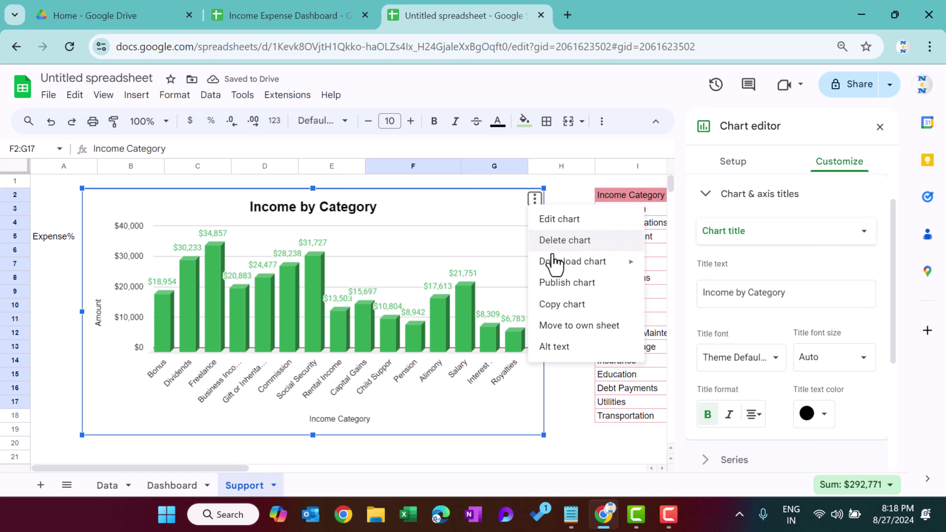
{"action": "left_click", "coordinate": [568, 304]}
{"action": "left_click", "coordinate": [524, 410]}
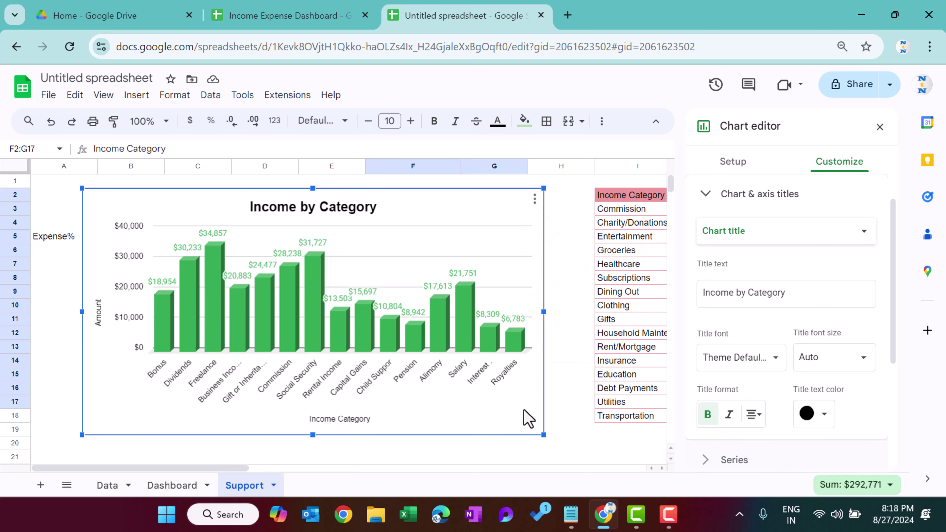
{"action": "key", "text": "Delete"}
{"action": "left_click", "coordinate": [171, 485]}
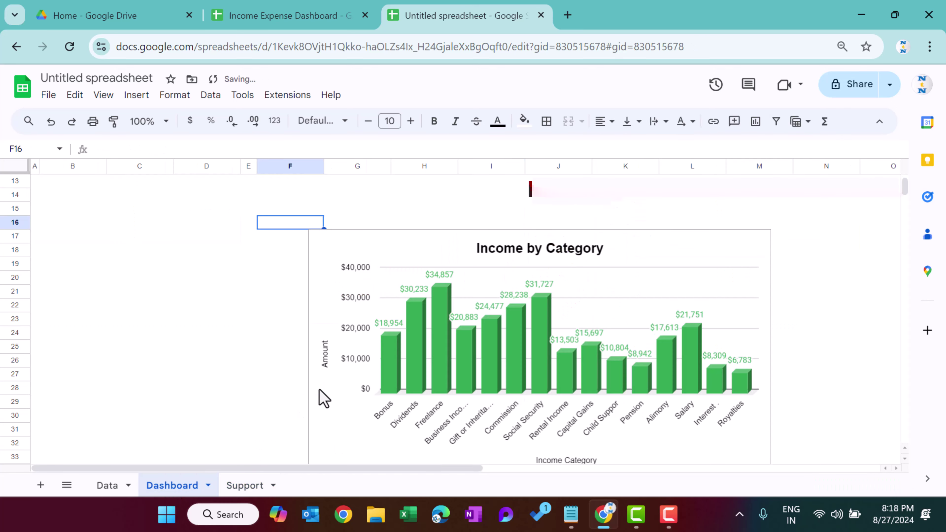
- Position the Income by Category chart directly below the Total Income and Total Expense cards and shorten it to end at row 28
{"action": "scroll", "coordinate": [372, 269], "scroll_direction": "up", "scroll_amount": 2}
{"action": "scroll", "coordinate": [386, 298], "scroll_direction": "down", "scroll_amount": 2}
{"action": "left_click", "coordinate": [386, 294]}
{"action": "left_click_drag", "start_coordinate": [380, 264], "coordinate": [90, 204]}
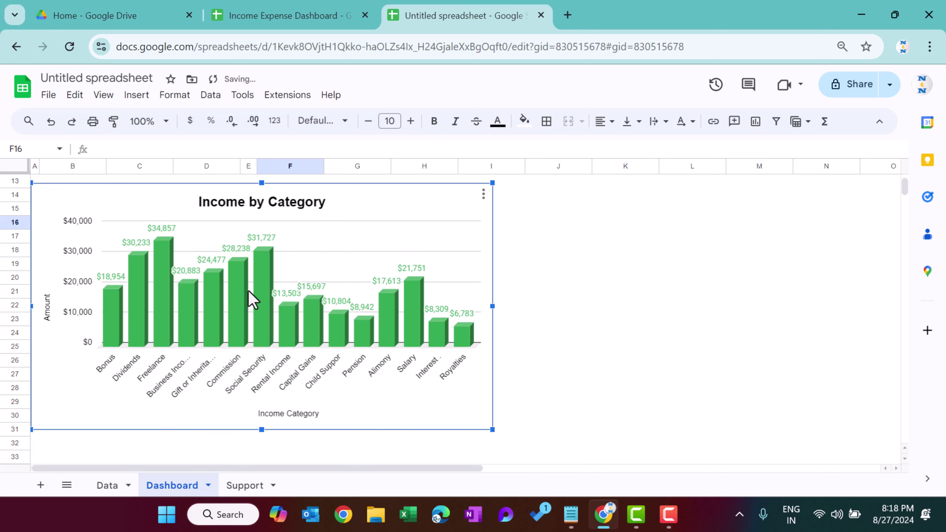
{"action": "scroll", "coordinate": [245, 294], "scroll_direction": "up", "scroll_amount": 5}
{"action": "scroll", "coordinate": [519, 382], "scroll_direction": "down", "scroll_amount": 4}
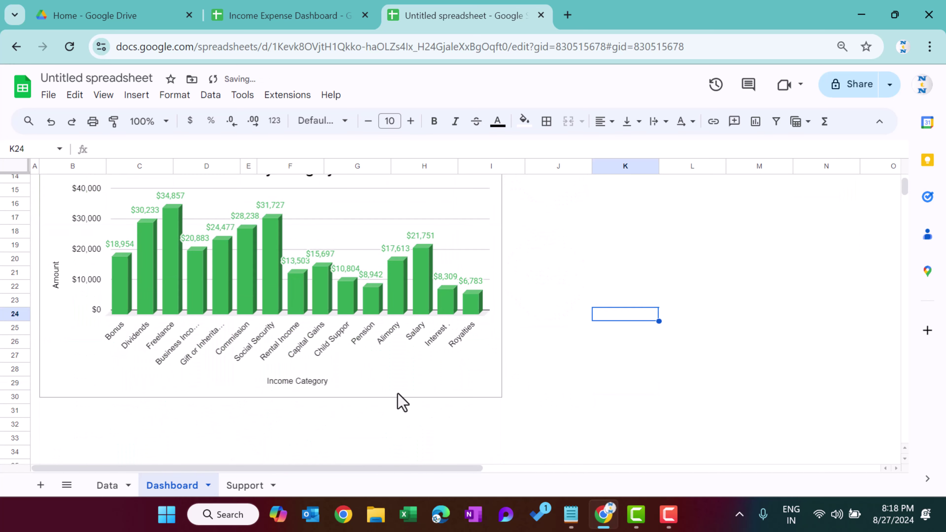
{"action": "left_click_drag", "start_coordinate": [269, 397], "coordinate": [271, 372]}
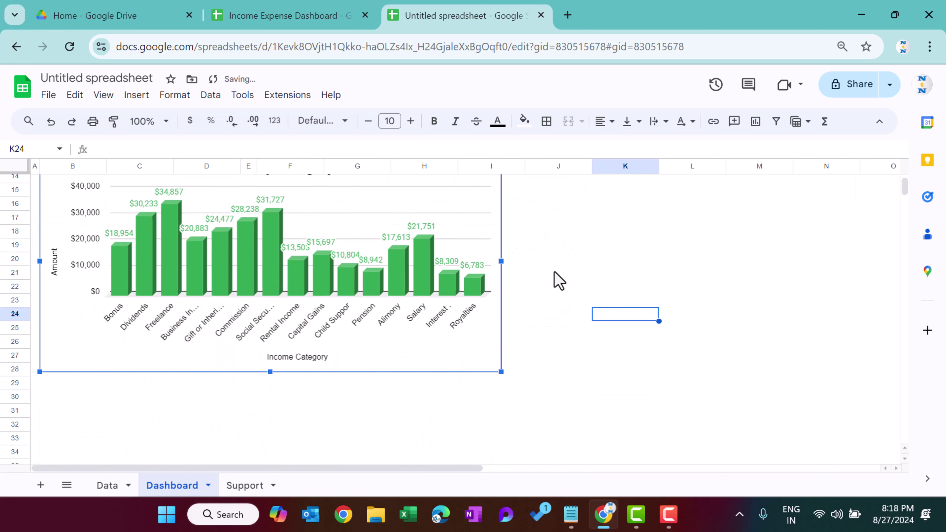
- Paste a second copy of the Income by Category chart and align it beside the first one, level with its upper edge
{"action": "scroll", "coordinate": [592, 312], "scroll_direction": "up", "scroll_amount": 4}
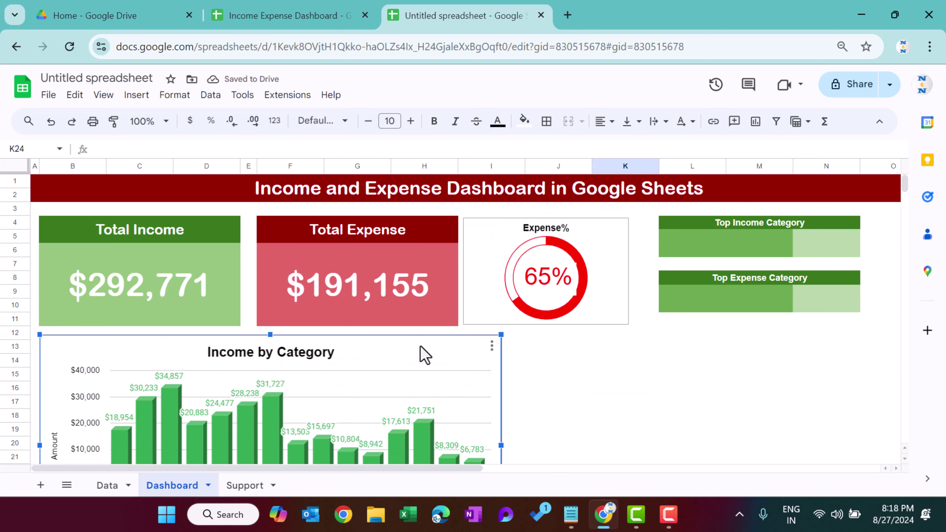
{"action": "left_click", "coordinate": [555, 347]}
{"action": "key", "text": "ctrl+v"}
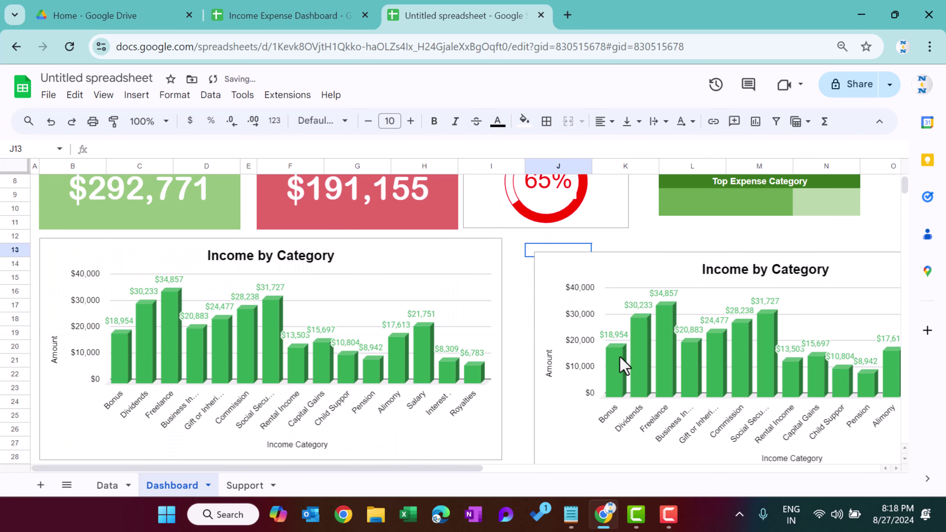
{"action": "left_click_drag", "start_coordinate": [608, 254], "coordinate": [587, 249]}
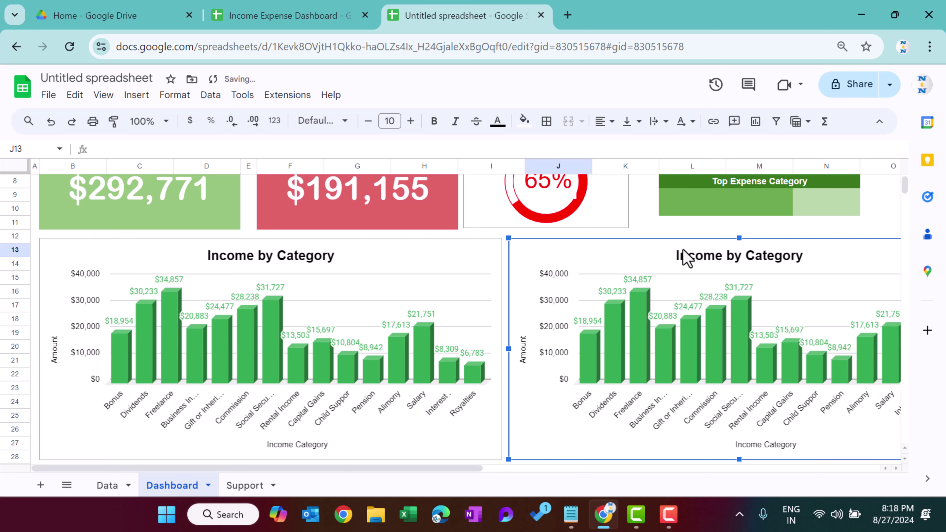
- Change the title of the copied chart to "Expense by Category"
{"action": "double_click", "coordinate": [724, 261]}
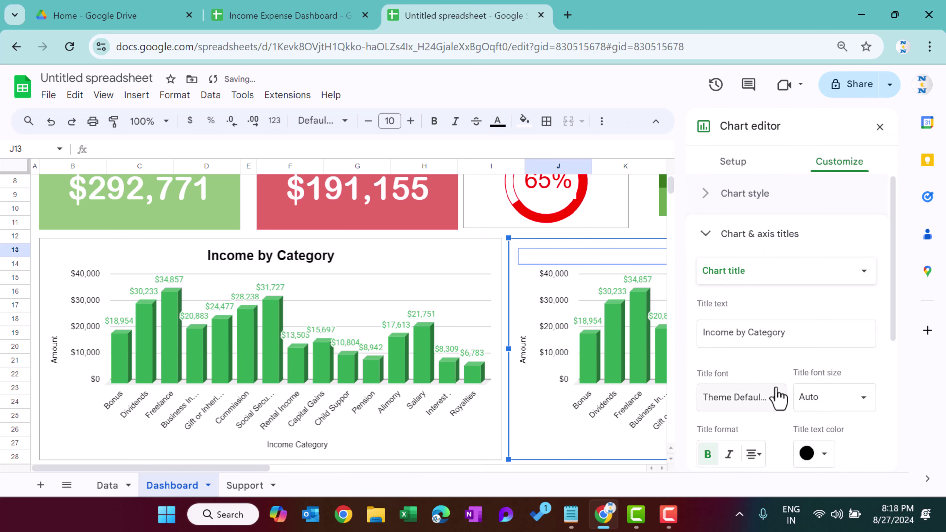
{"action": "double_click", "coordinate": [718, 258]}
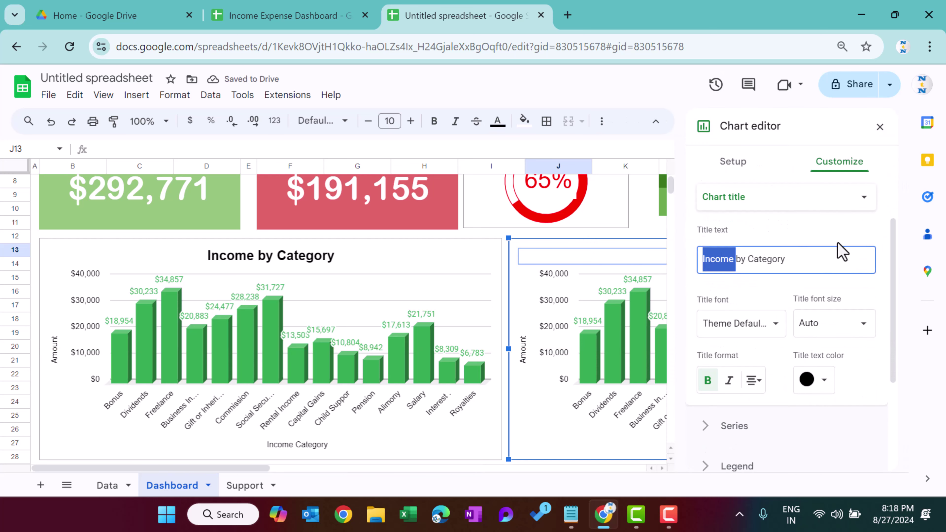
{"action": "type", "text": "Expens"}
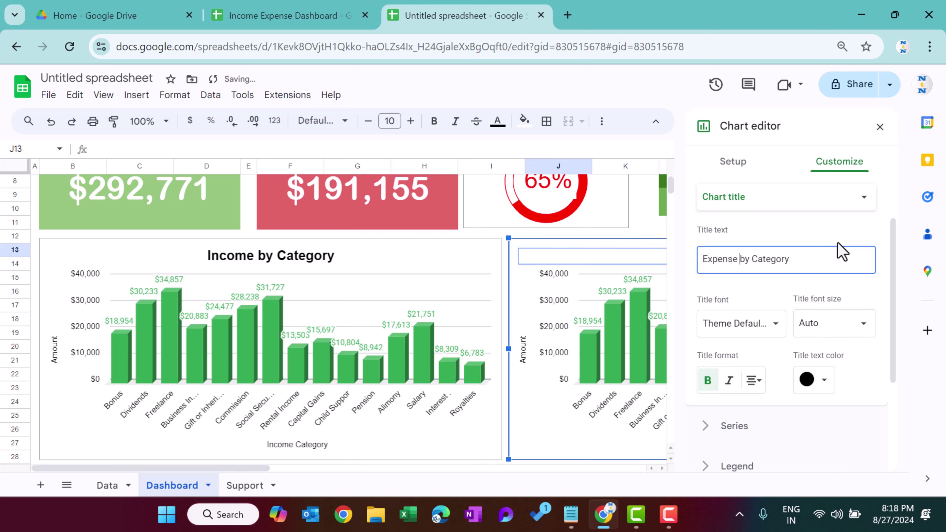
- Check which cells the expense category table covers on the Support sheet, and return to the copied chart's data range settings
{"action": "left_click", "coordinate": [737, 163]}
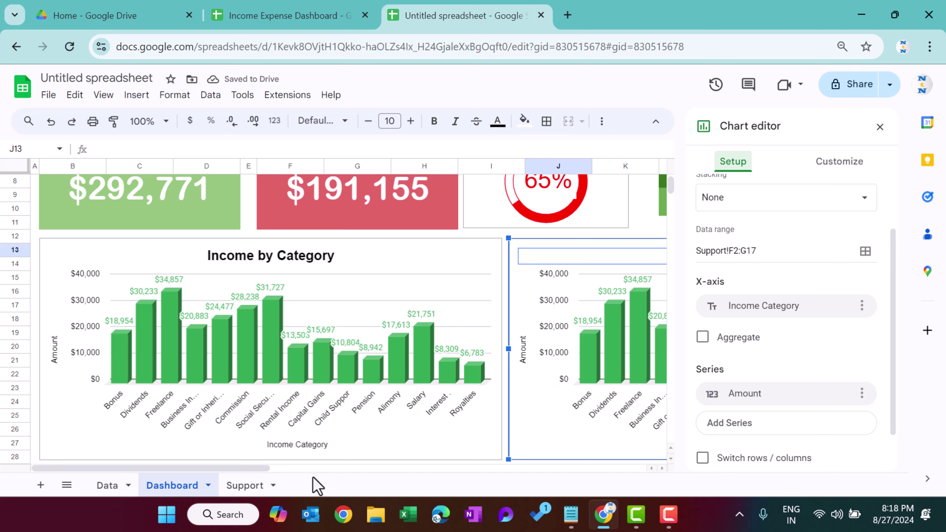
{"action": "left_click", "coordinate": [238, 487]}
{"action": "left_click", "coordinate": [631, 209]}
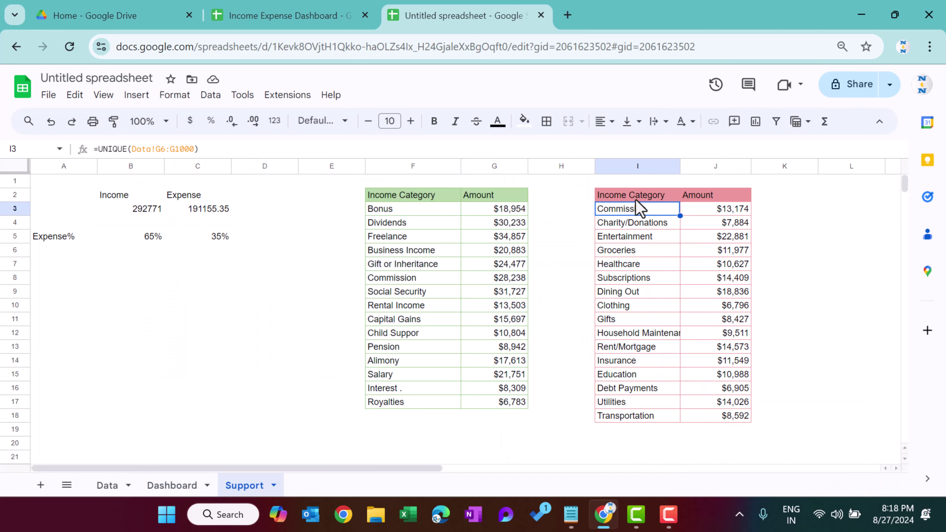
{"action": "left_click", "coordinate": [636, 198]}
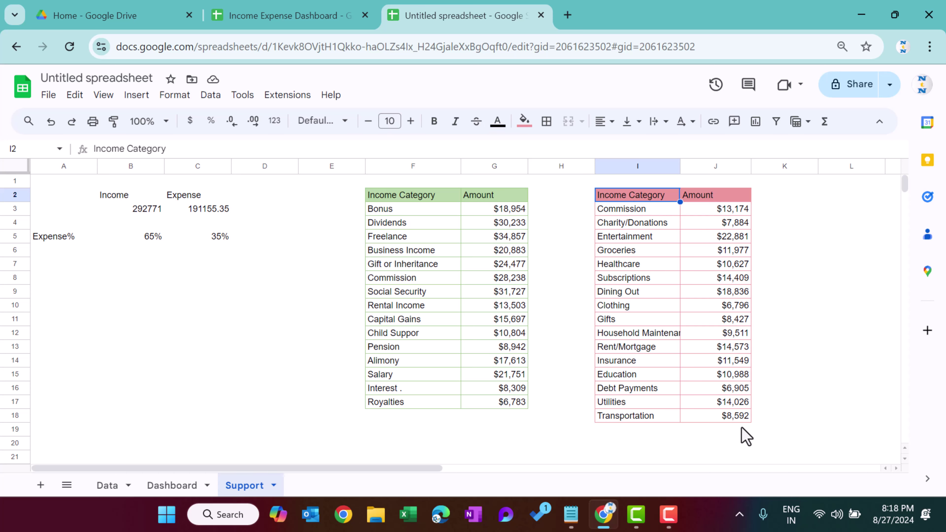
{"action": "left_click", "coordinate": [738, 416]}
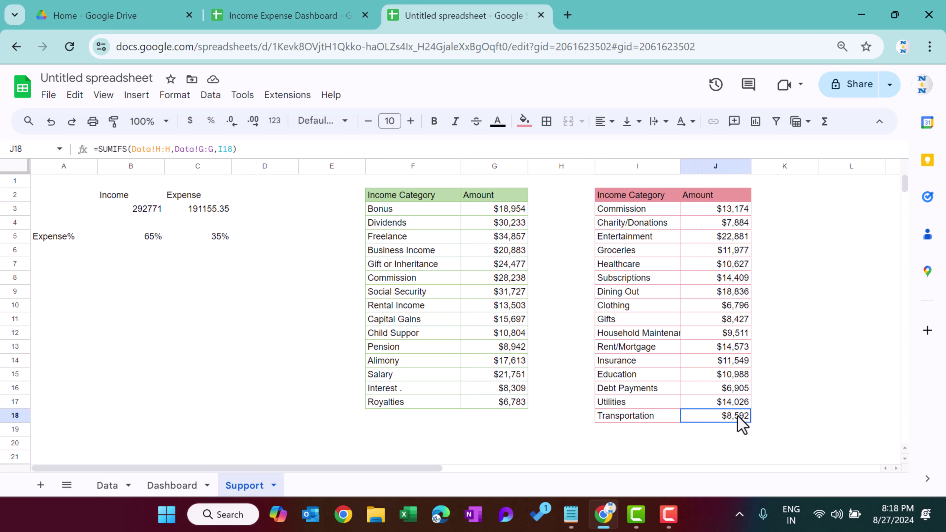
{"action": "left_click", "coordinate": [163, 486]}
{"action": "double_click", "coordinate": [609, 259]}
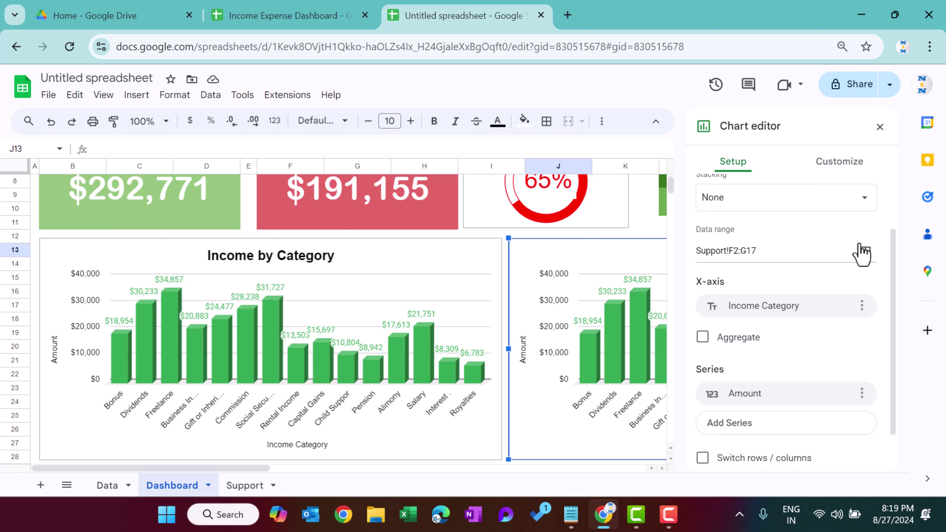
- Set the Expense by Category chart's data range to Support!I2:J18 and recolor its column series dark red
{"action": "left_click", "coordinate": [733, 250]}
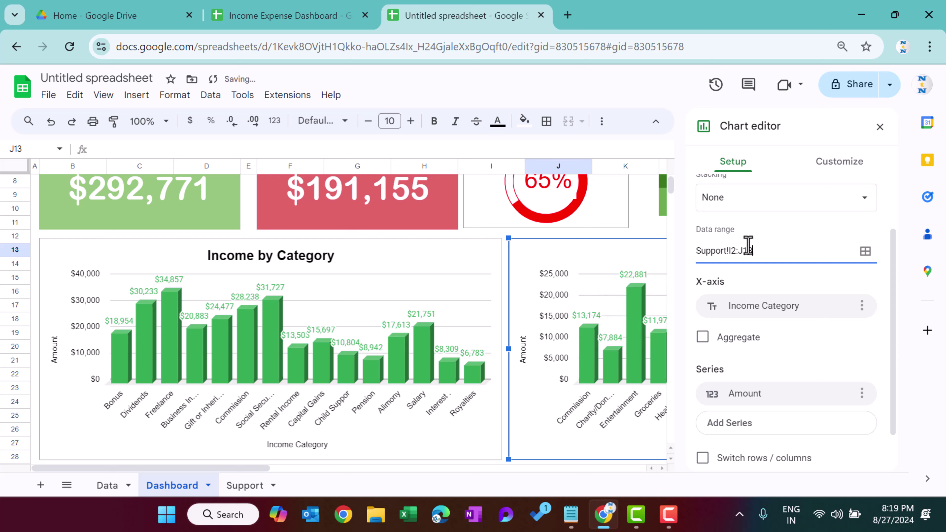
{"action": "left_click", "coordinate": [826, 166]}
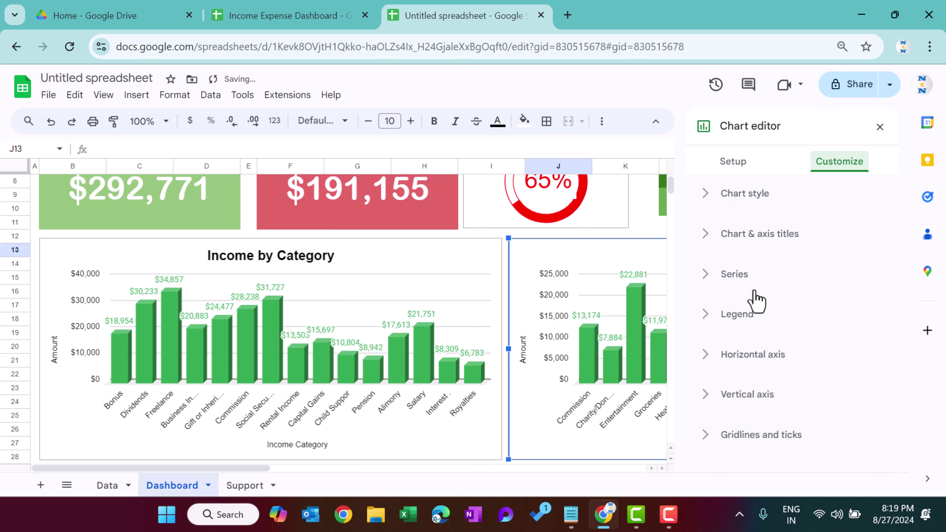
{"action": "left_click", "coordinate": [741, 276]}
{"action": "left_click", "coordinate": [773, 403]}
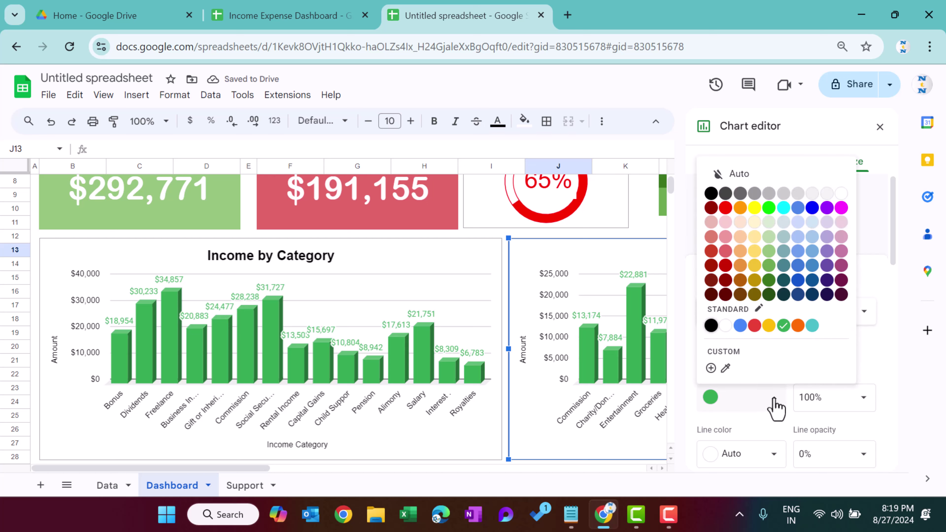
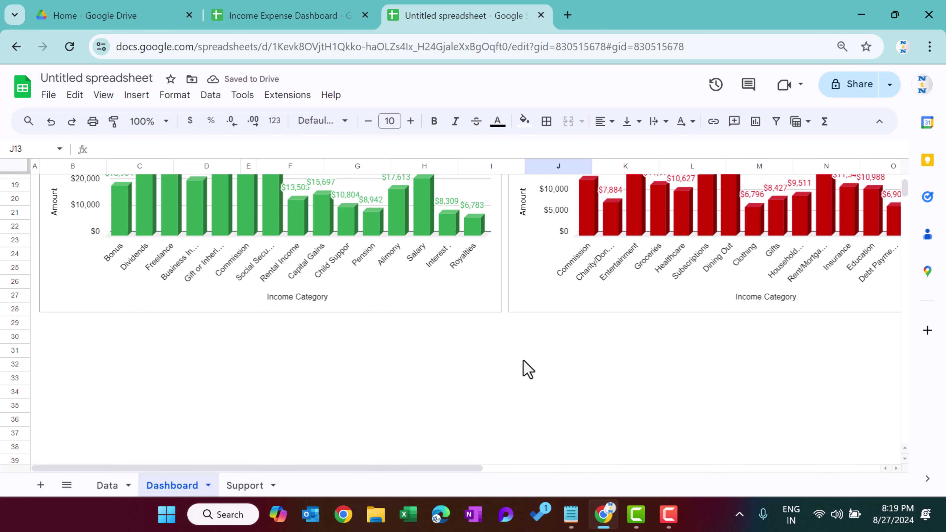
{"action": "left_click", "coordinate": [522, 366]}
- Widen the Top Income Category and Top Expense Category headers by merging them across L4:O4 and L8:O8
{"action": "scroll", "coordinate": [536, 408], "scroll_direction": "up", "scroll_amount": 6}
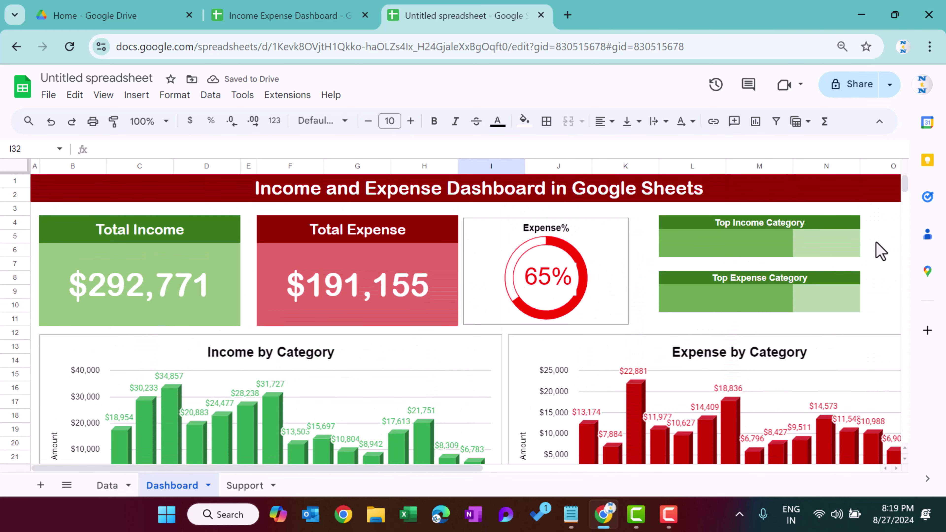
{"action": "left_click", "coordinate": [812, 241]}
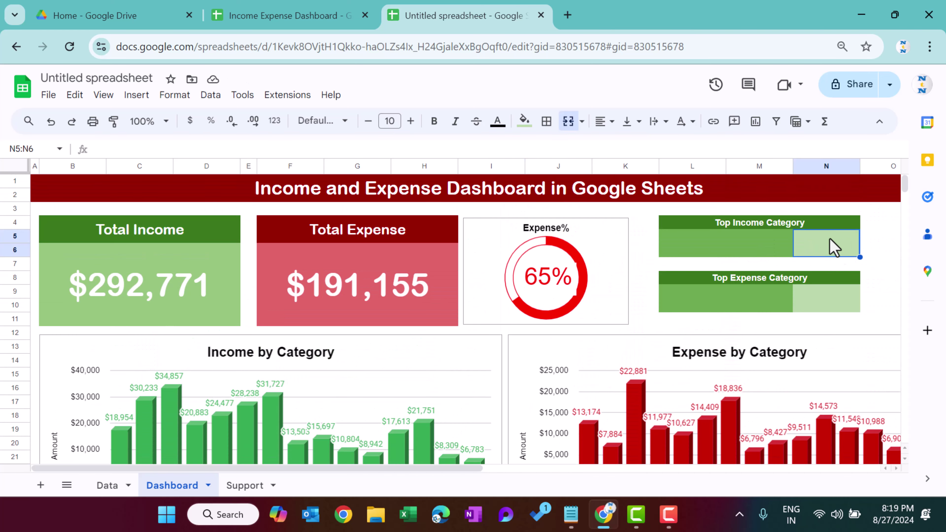
{"action": "left_click_drag", "start_coordinate": [689, 223], "coordinate": [703, 224]}
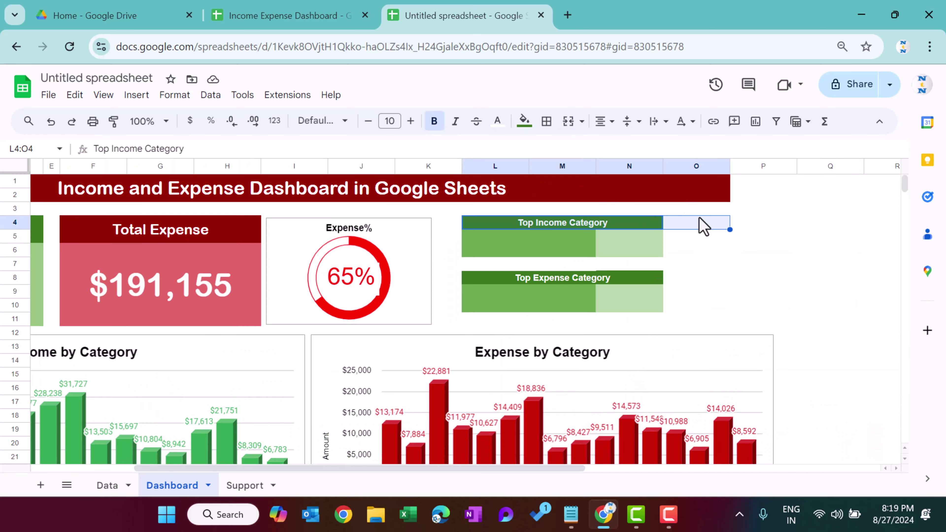
{"action": "left_click", "coordinate": [567, 126]}
{"action": "left_click_drag", "start_coordinate": [635, 278], "coordinate": [717, 279]}
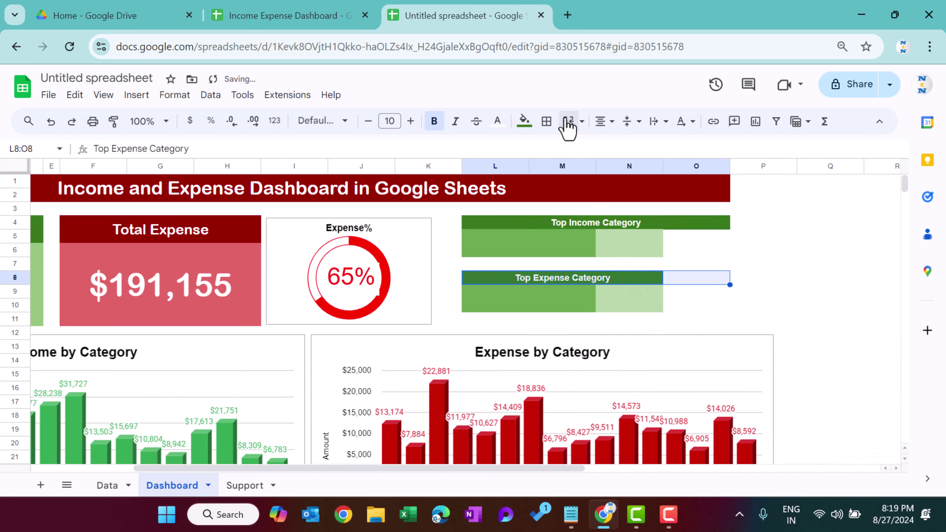
{"action": "left_click", "coordinate": [567, 127]}
- Merge the amount cells of the two top category cards into N5:O6 and N9:O10
{"action": "left_click_drag", "start_coordinate": [629, 235], "coordinate": [731, 253]}
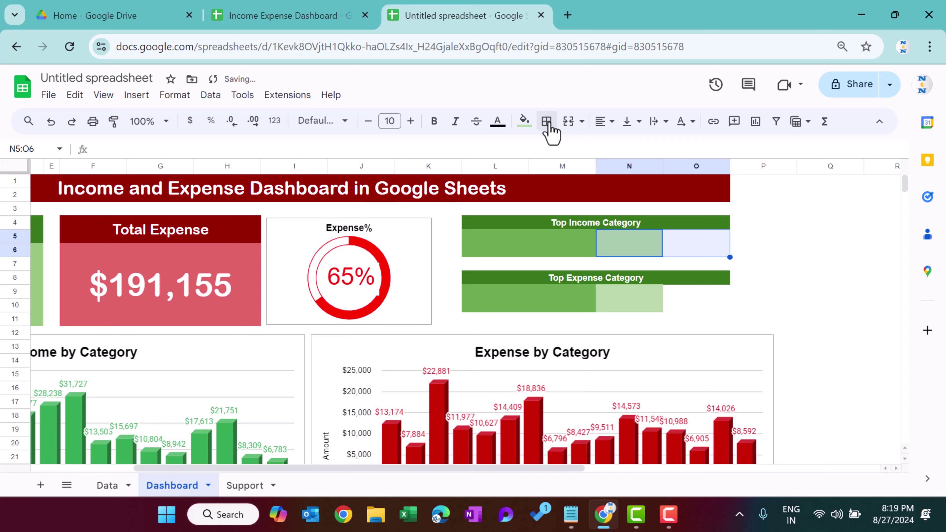
{"action": "left_click", "coordinate": [567, 122]}
{"action": "left_click_drag", "start_coordinate": [630, 292], "coordinate": [696, 305]}
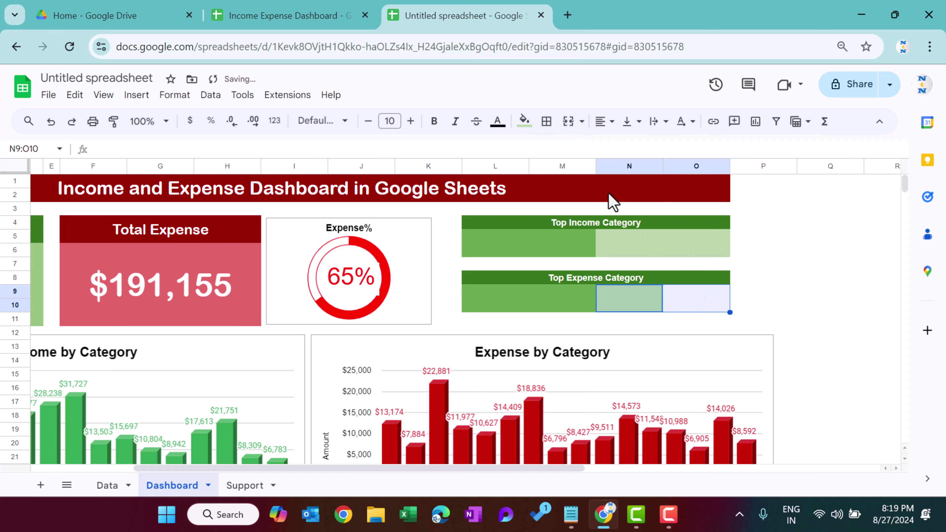
{"action": "left_click", "coordinate": [567, 122]}
{"action": "left_click", "coordinate": [783, 253]}
- Fill the Top Expense Category header with dark red 2, its name cell with dark red 1 and its amount cell with light red 1
{"action": "left_click", "coordinate": [622, 280]}
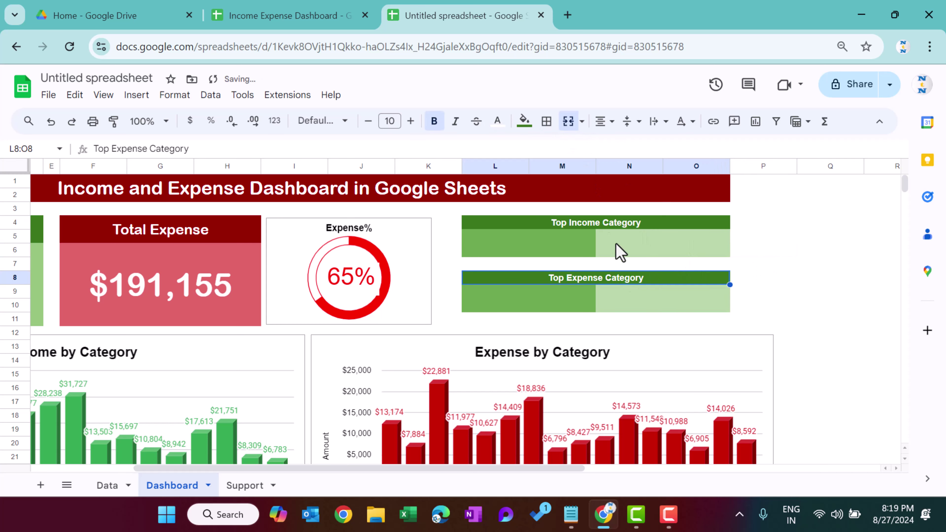
{"action": "left_click", "coordinate": [524, 121]}
{"action": "left_click", "coordinate": [543, 255]}
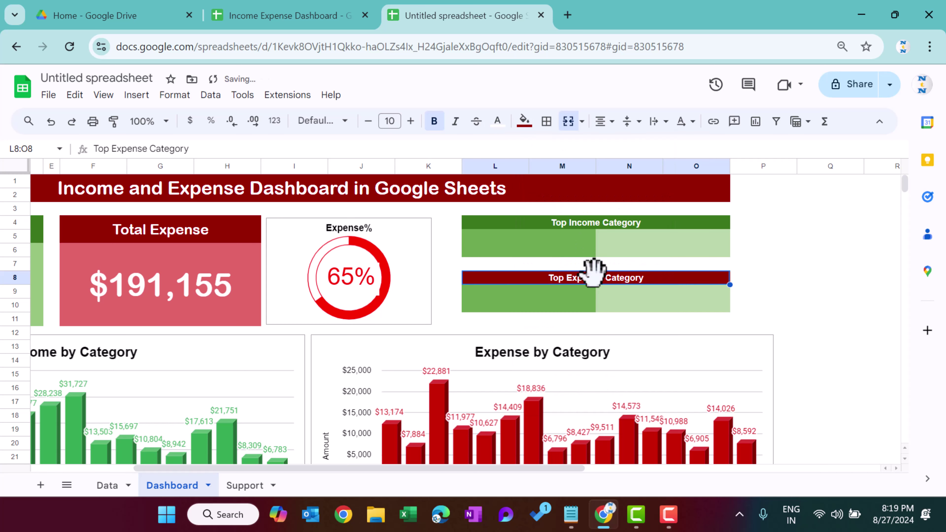
{"action": "left_click", "coordinate": [559, 300]}
{"action": "left_click", "coordinate": [523, 121]}
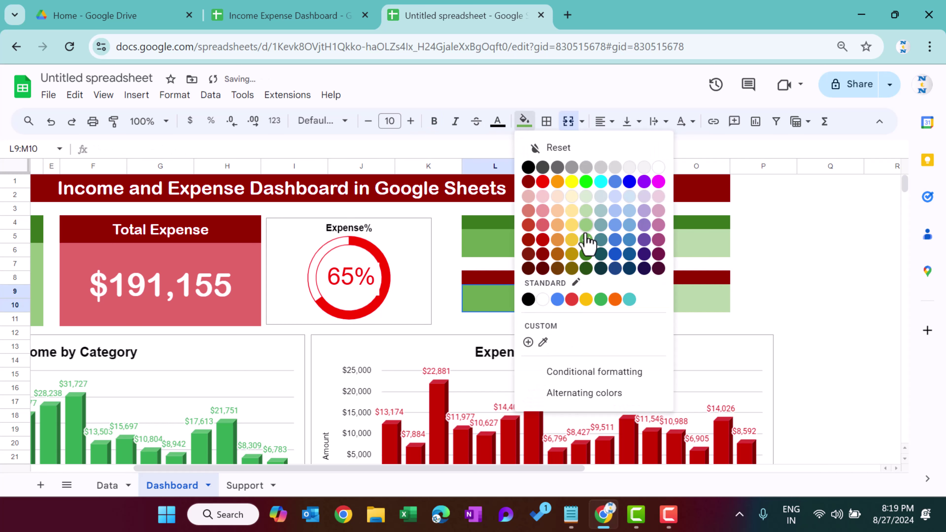
{"action": "left_click", "coordinate": [542, 239]}
{"action": "left_click", "coordinate": [666, 303]}
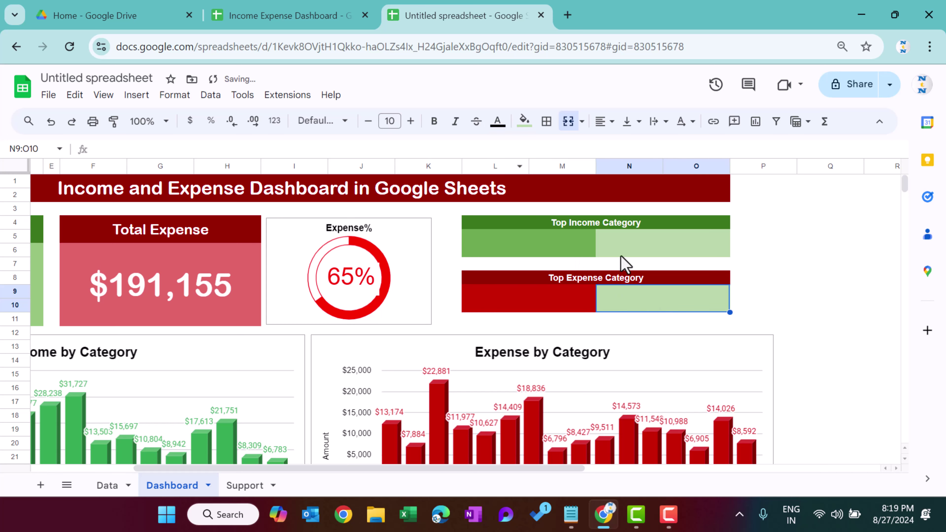
{"action": "left_click", "coordinate": [524, 121]}
{"action": "left_click", "coordinate": [543, 224]}
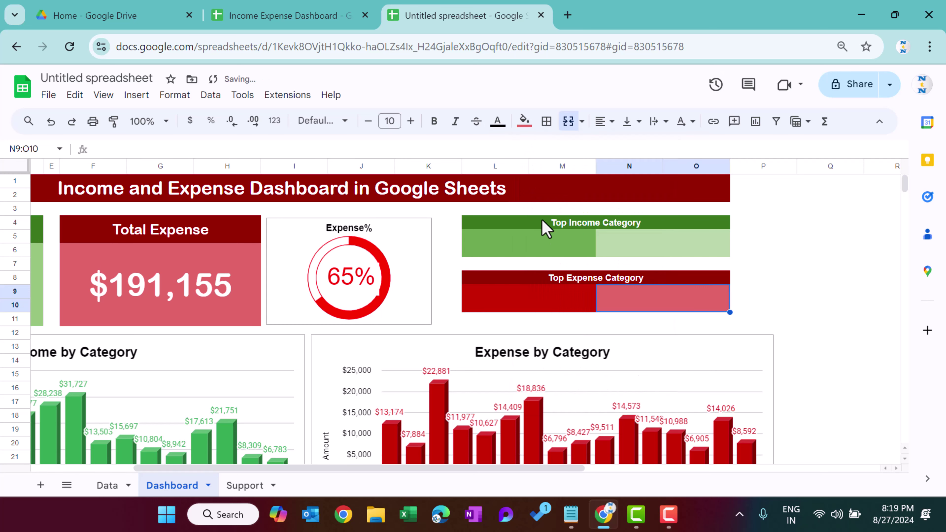
{"action": "left_click", "coordinate": [773, 266]}
- Enter =LARGE(Support!G3:G20,1) in the Top Income Category card's amount cell N5
{"action": "left_click", "coordinate": [559, 248]}
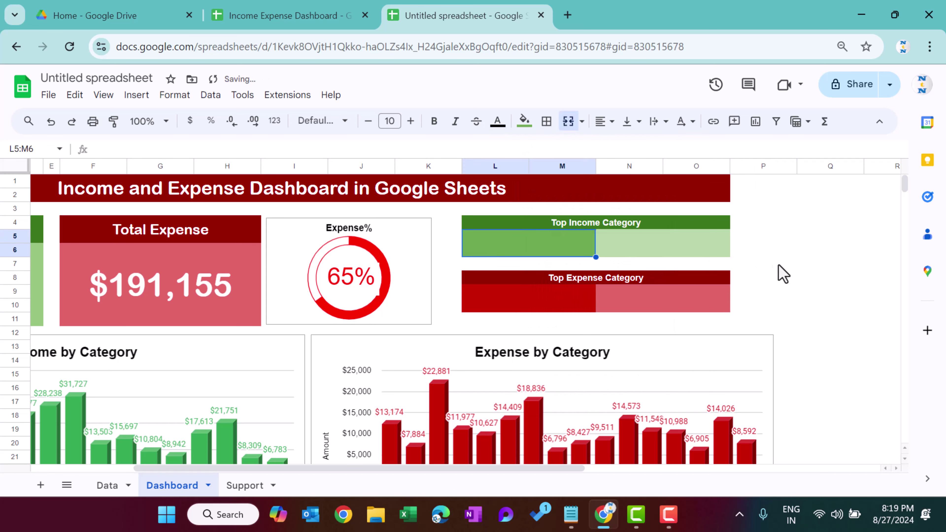
{"action": "left_click", "coordinate": [666, 242]}
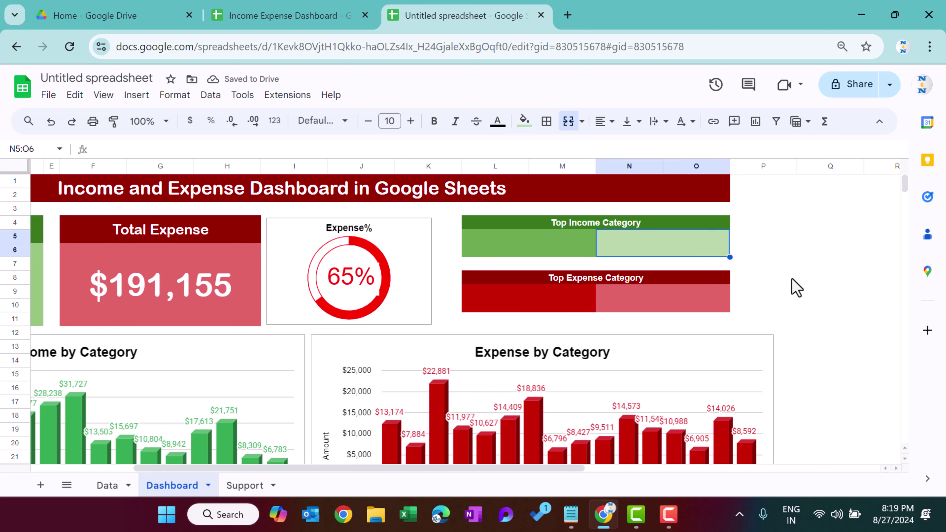
{"action": "type", "text": "=la"}
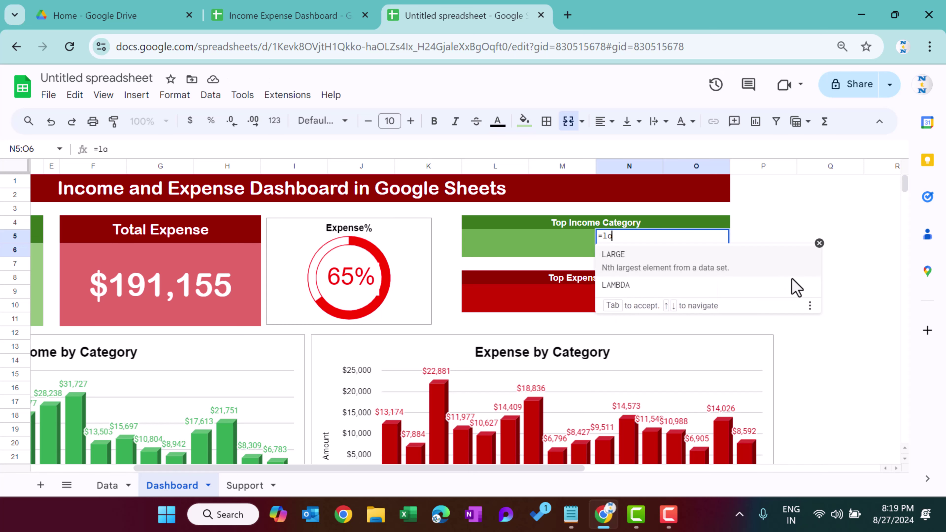
{"action": "key", "text": "Tab"}
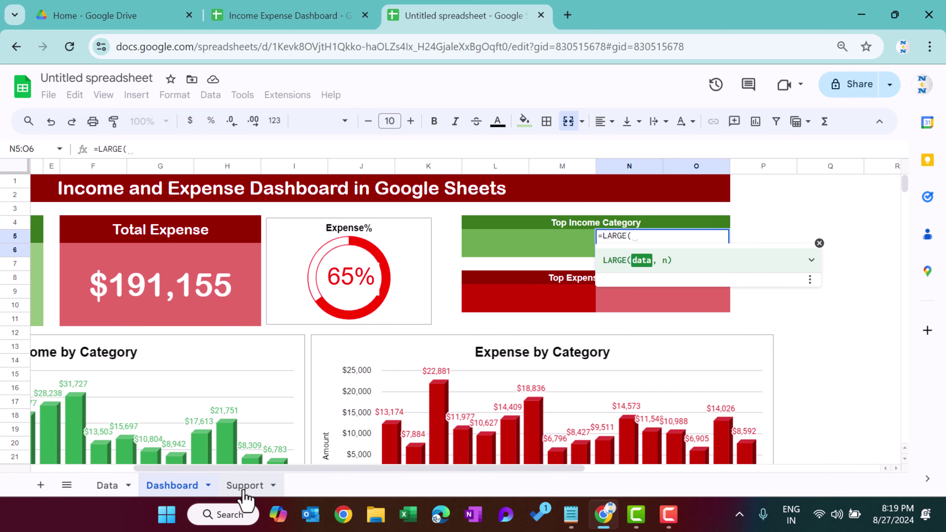
{"action": "left_click", "coordinate": [244, 486]}
{"action": "left_click_drag", "start_coordinate": [515, 210], "coordinate": [515, 452]}
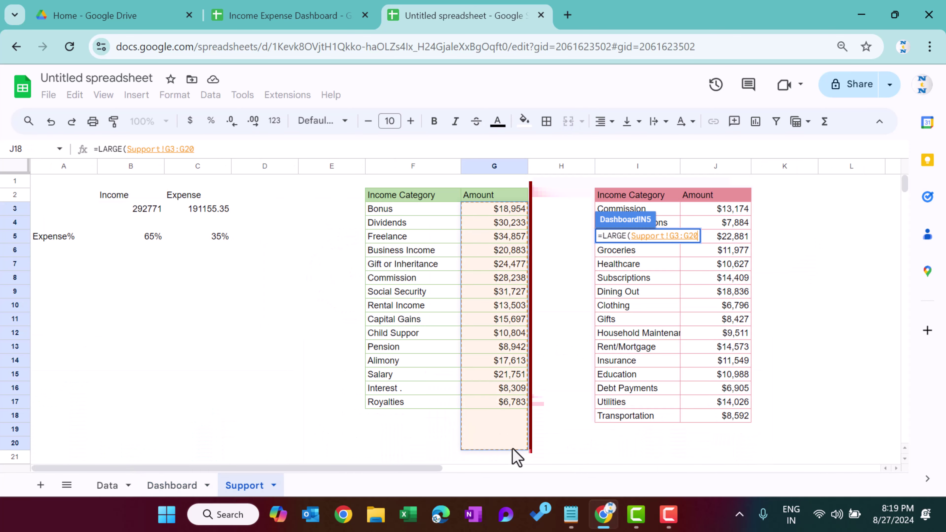
{"action": "type", "text": ",1"}
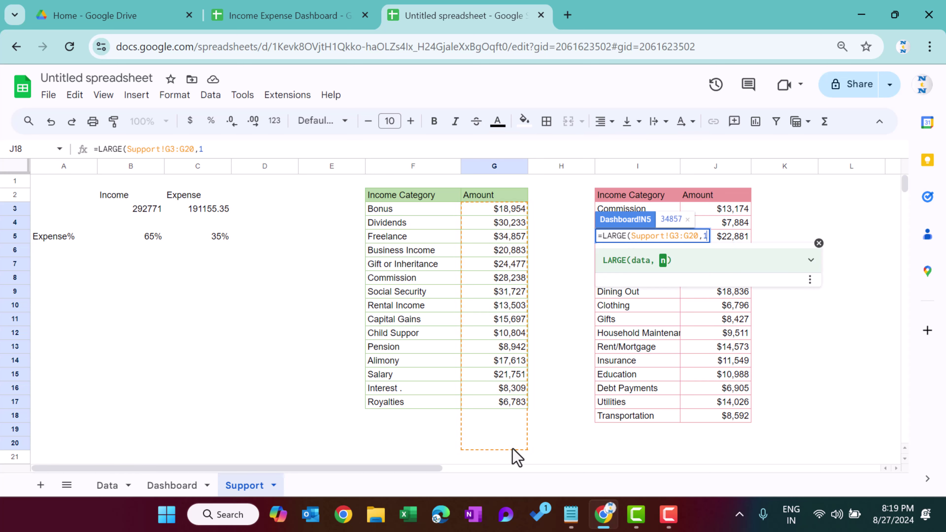
{"action": "key", "text": "Return"}
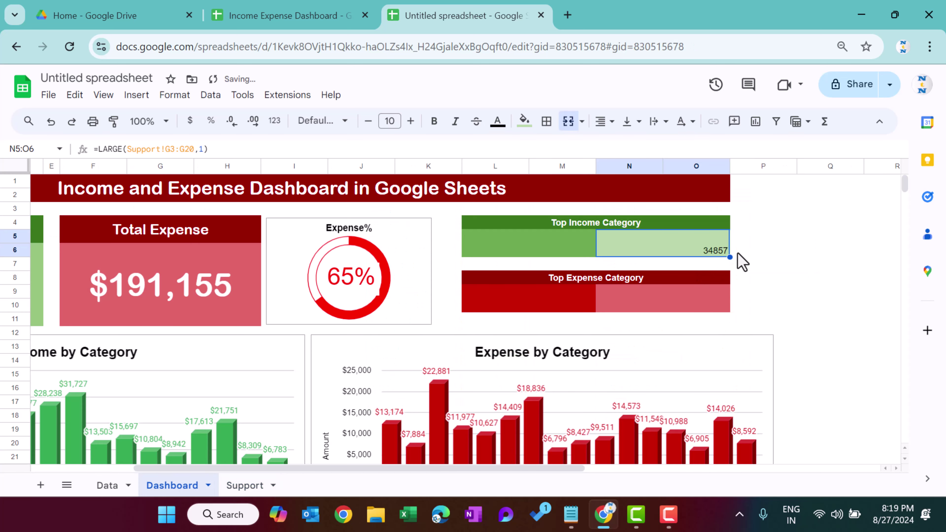
- Format the top income amount as currency, centered horizontally and vertically, in bold at font size 13
{"action": "left_click", "coordinate": [191, 122]}
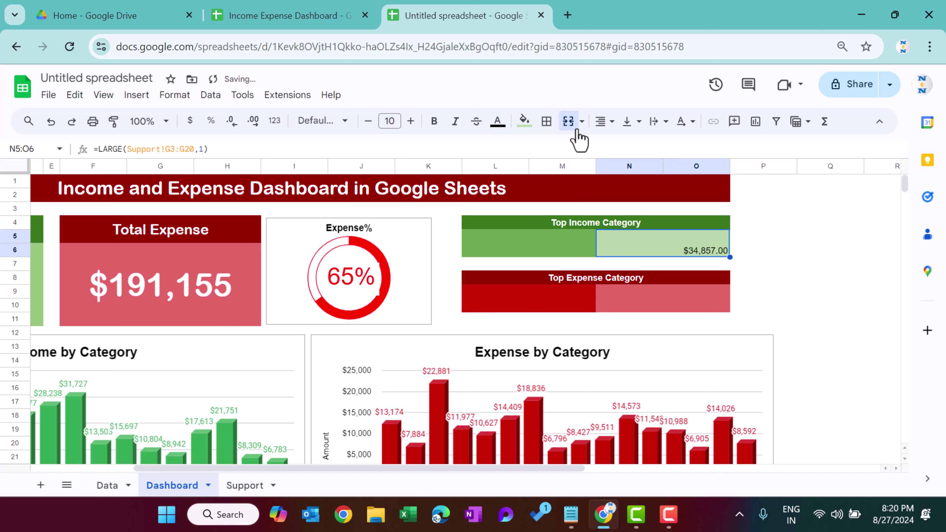
{"action": "left_click", "coordinate": [611, 122]}
{"action": "left_click", "coordinate": [624, 146]}
{"action": "left_click", "coordinate": [637, 121]}
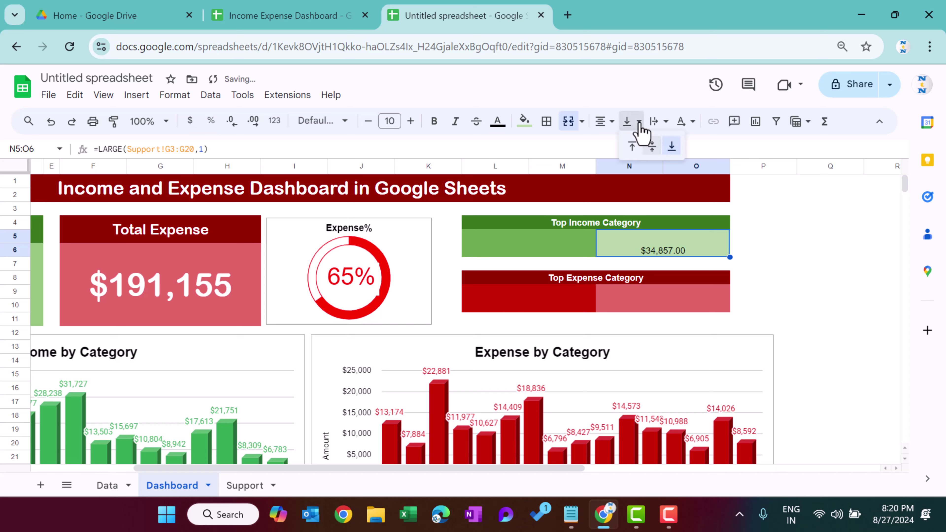
{"action": "left_click", "coordinate": [655, 146]}
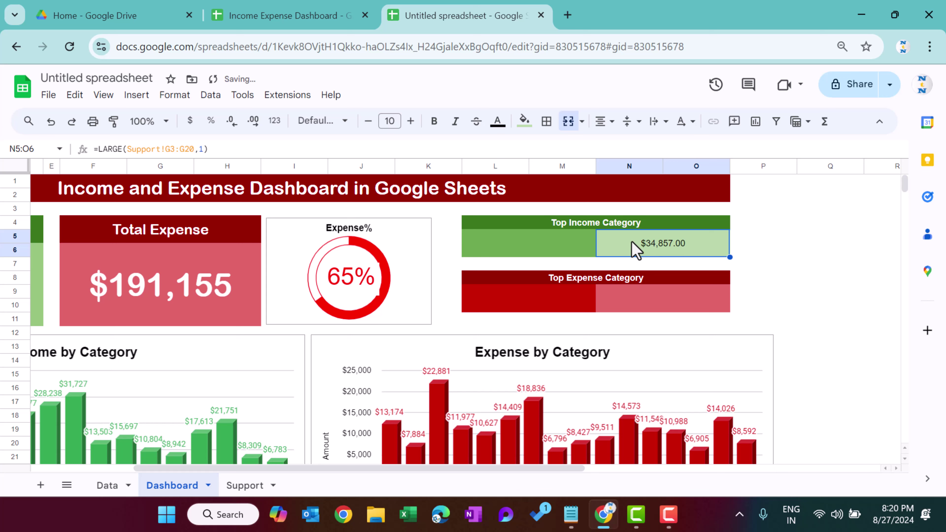
{"action": "left_click", "coordinate": [411, 121]}
{"action": "left_click", "coordinate": [411, 122]}
{"action": "left_click", "coordinate": [411, 121]}
{"action": "left_click", "coordinate": [433, 122]}
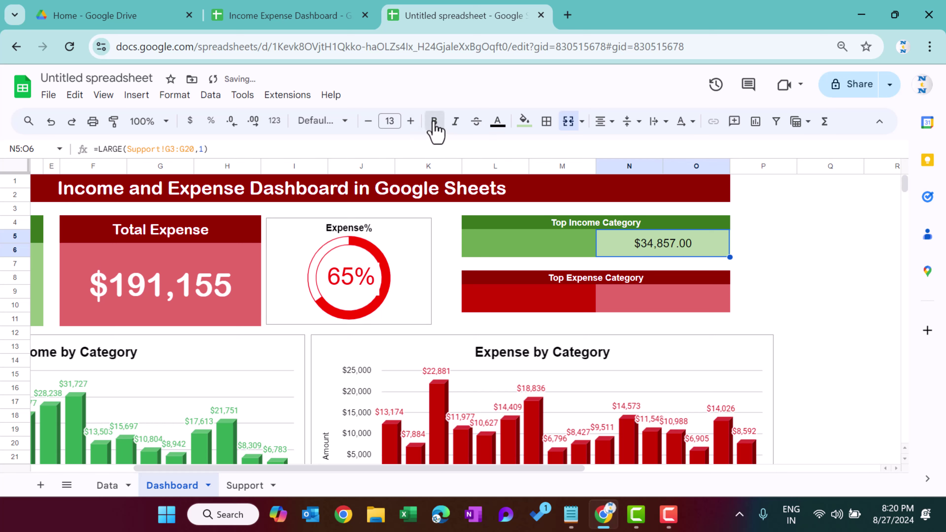
- Enter =XLOOKUP(N5,Support!G:G,Support!F:F,"-") in the Top Income Category card's name cell L5
{"action": "left_click", "coordinate": [547, 248]}
{"action": "type", "text": "=xl"}
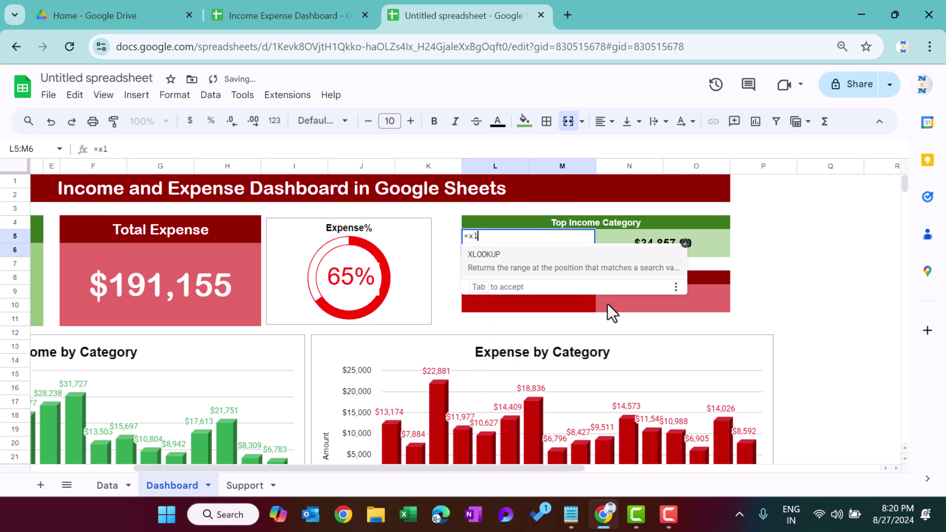
{"action": "key", "text": "Tab"}
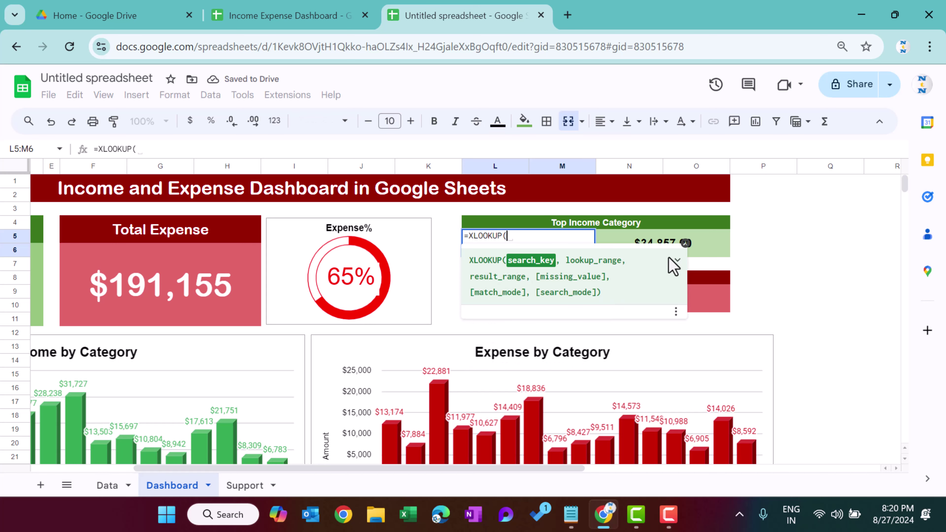
{"action": "left_click", "coordinate": [711, 246]}
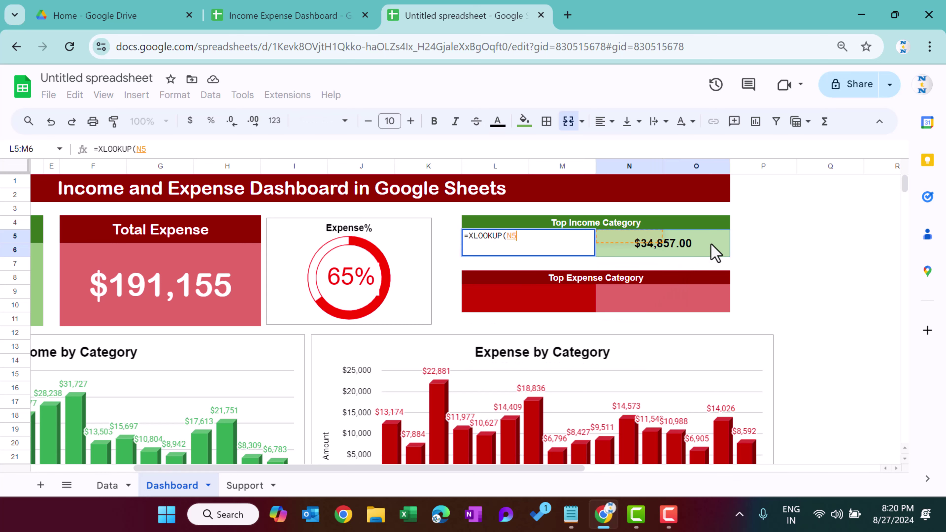
{"action": "type", "text": ","}
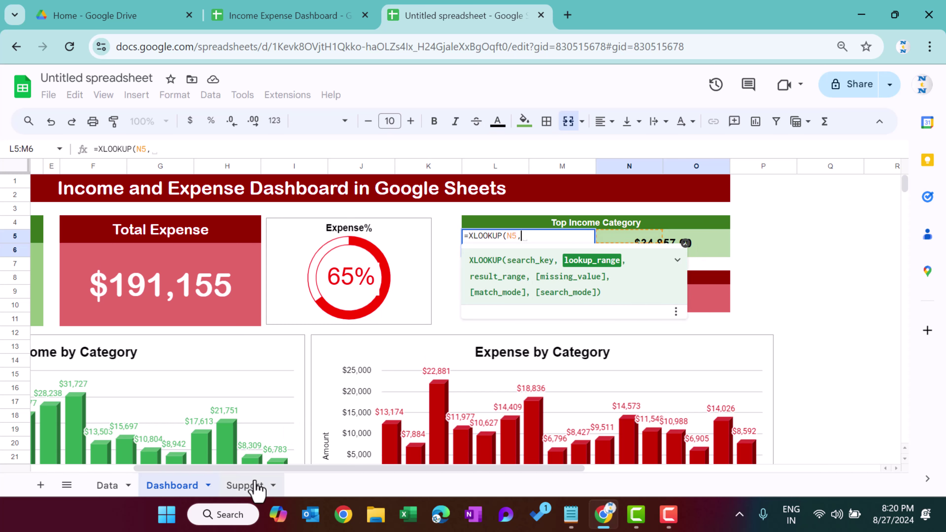
{"action": "left_click", "coordinate": [245, 485]}
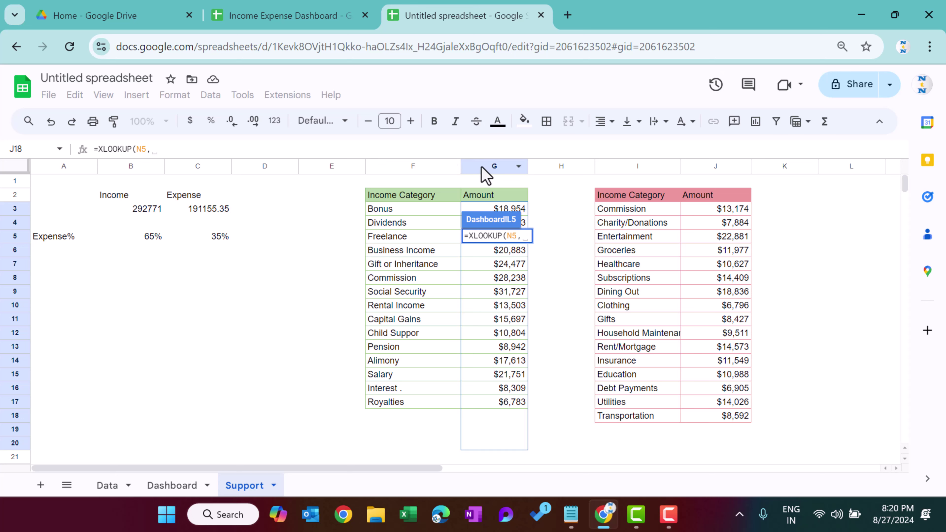
{"action": "left_click", "coordinate": [483, 167]}
{"action": "type", "text": ","}
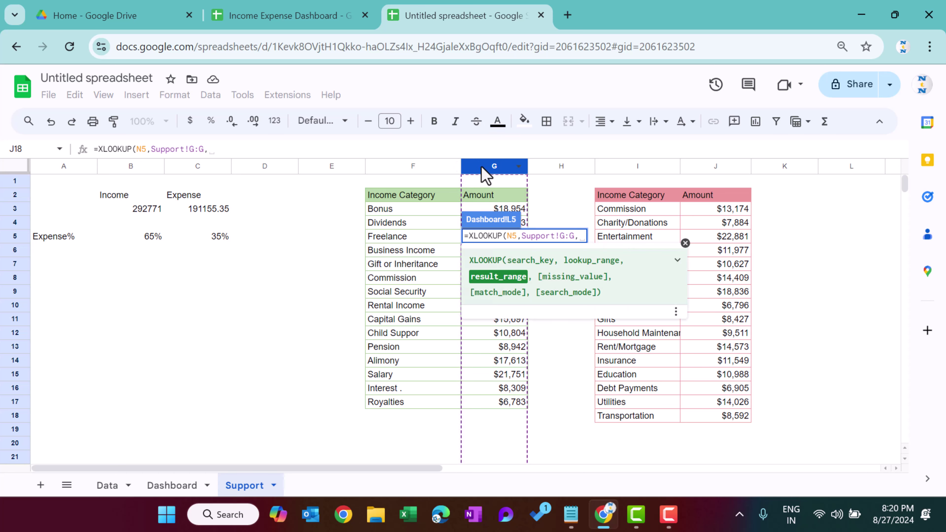
{"action": "left_click", "coordinate": [428, 169]}
{"action": "type", "text": ","}
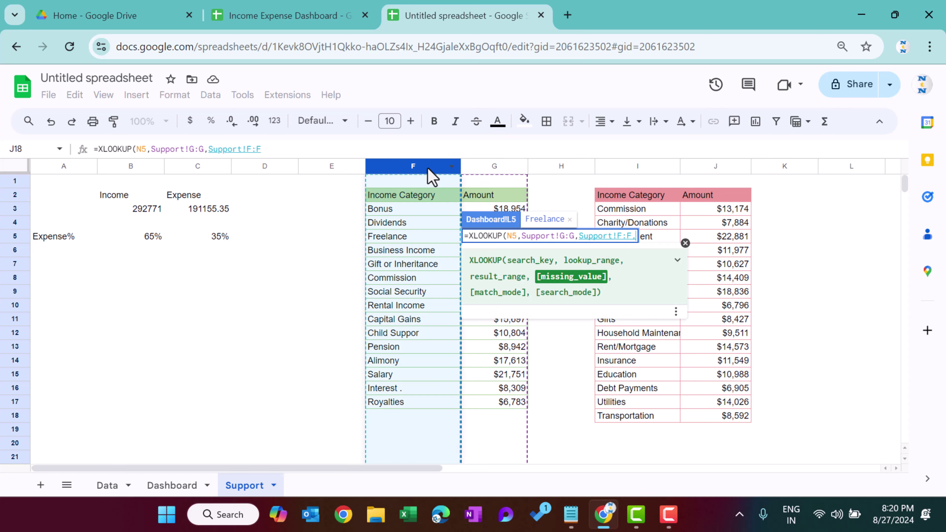
{"action": "type", "text": "\""}
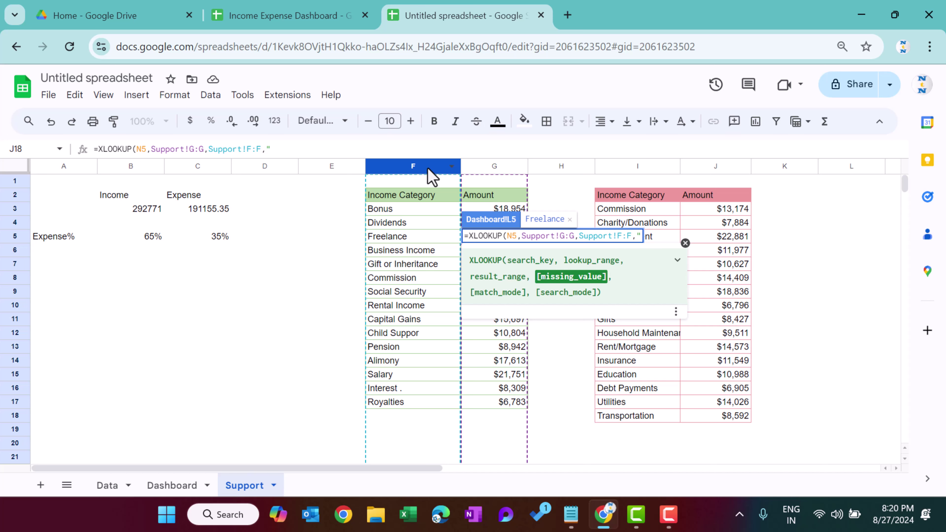
{"action": "type", "text": "-\")"}
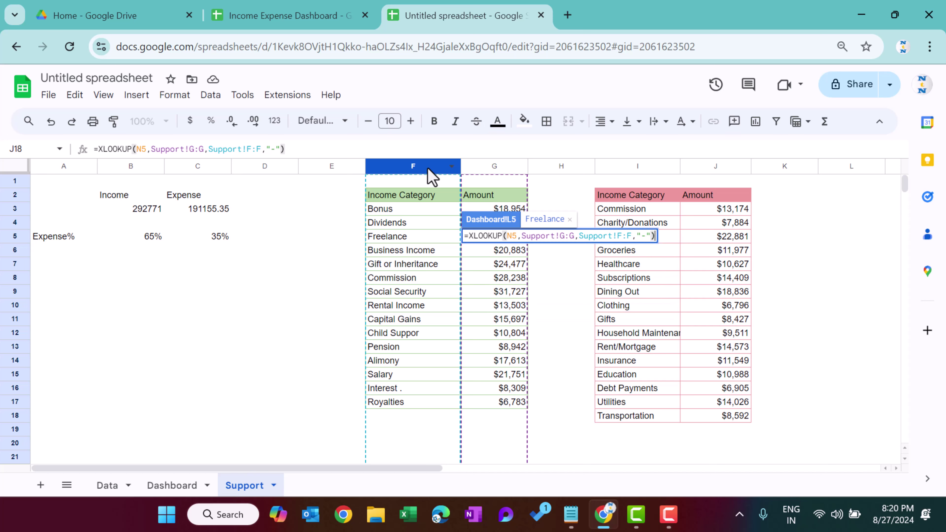
{"action": "key", "text": "Return"}
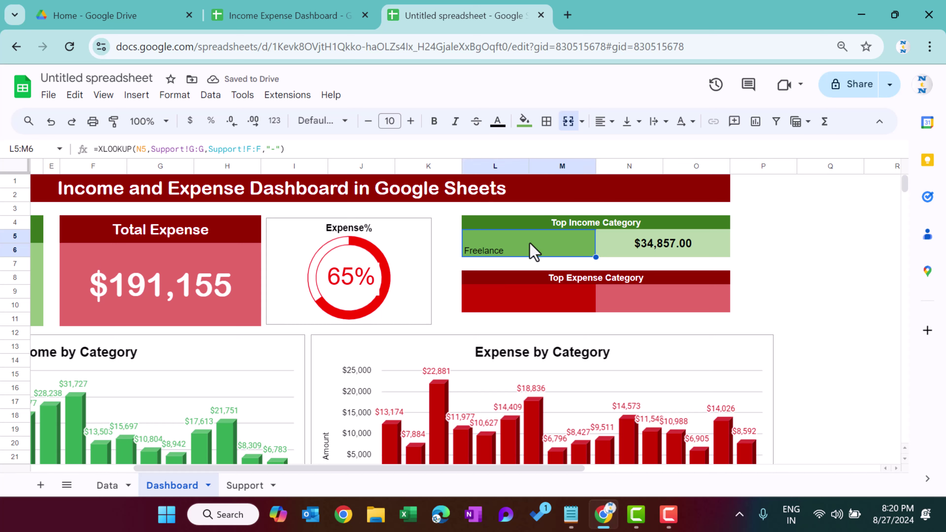
- Center the top income category name horizontally and vertically, and make its text white and bold
{"action": "left_click", "coordinate": [603, 121]}
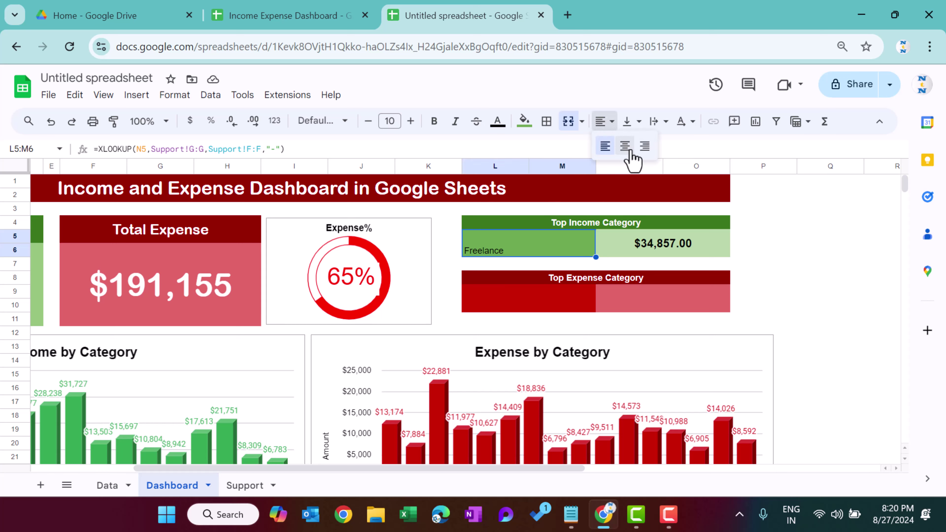
{"action": "left_click", "coordinate": [625, 147]}
{"action": "left_click", "coordinate": [629, 121]}
{"action": "left_click", "coordinate": [652, 146]}
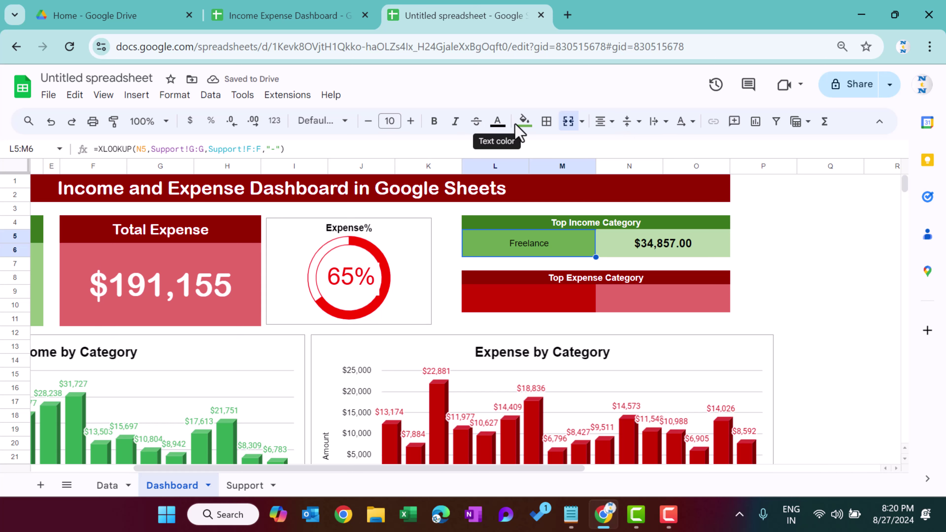
{"action": "left_click", "coordinate": [498, 122]}
{"action": "left_click", "coordinate": [625, 165]}
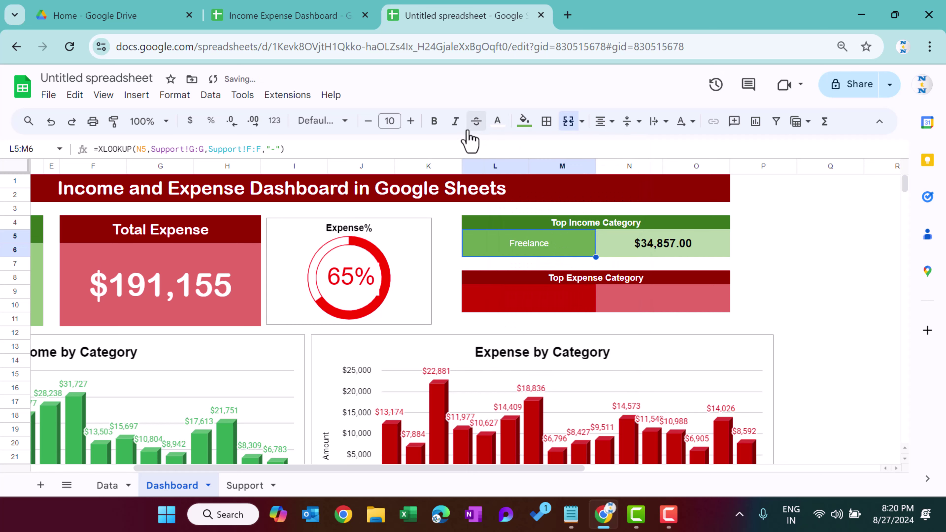
{"action": "left_click", "coordinate": [433, 121]}
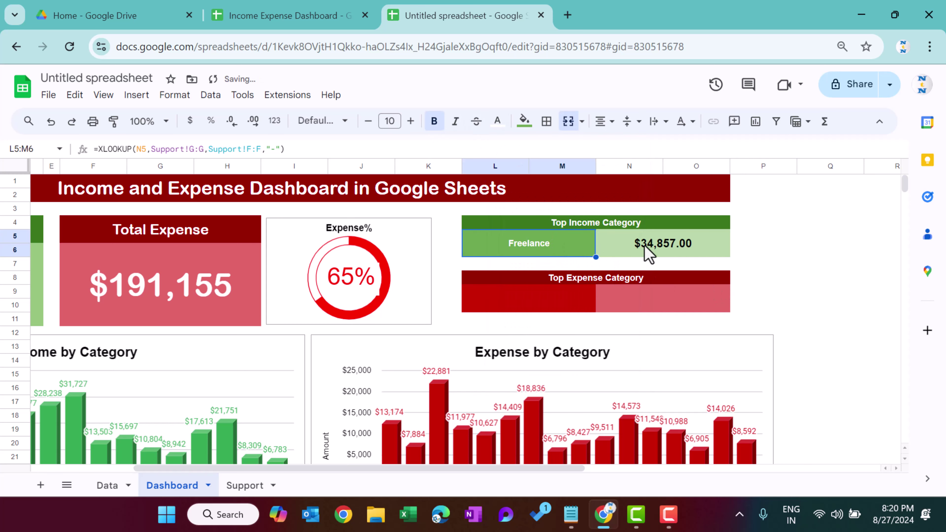
- Copy the Top Income Category card's name and amount cells onto the Top Expense Category card at L9
{"action": "left_click", "coordinate": [648, 253], "text": "shift"}
{"action": "key", "text": "ctrl+c"}
{"action": "left_click", "coordinate": [557, 306]}
{"action": "key", "text": "ctrl+v"}
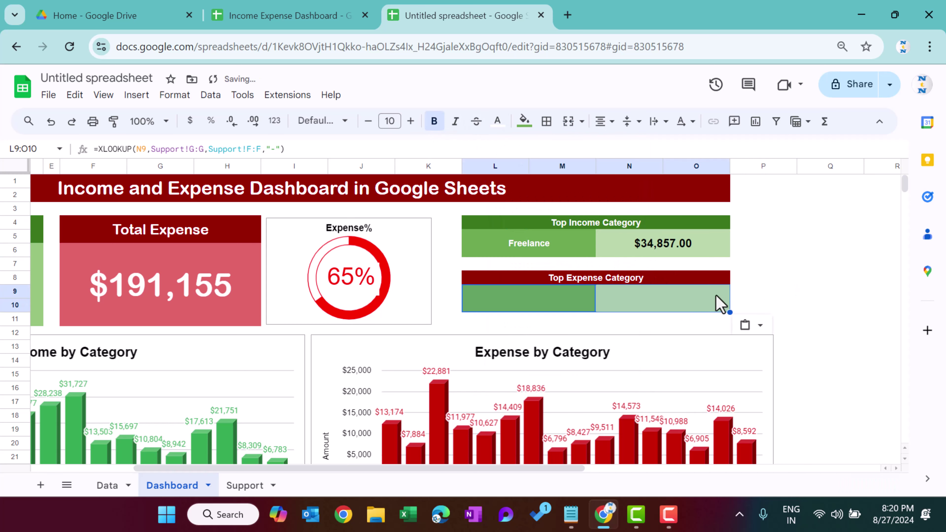
- Fill the Top Expense Category card's name cell with dark red and its amount cell with light red
{"action": "left_click", "coordinate": [560, 306]}
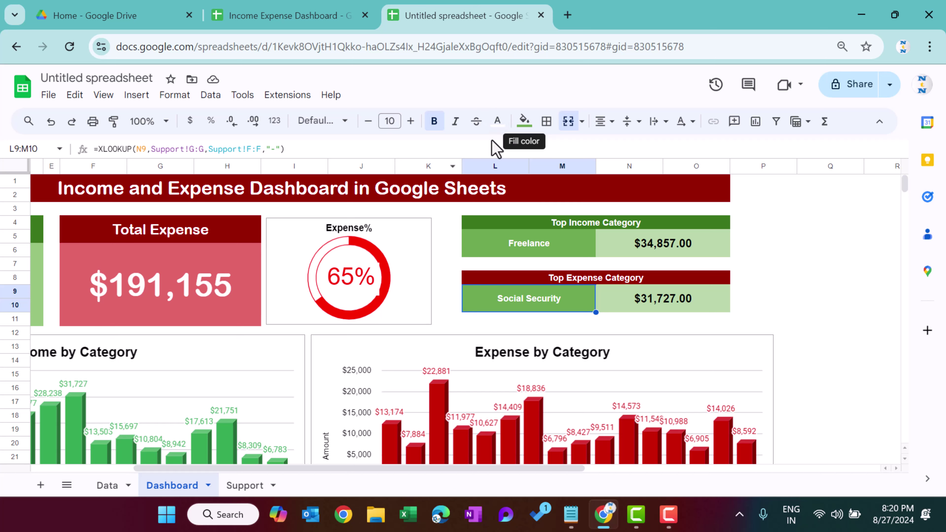
{"action": "left_click", "coordinate": [525, 123]}
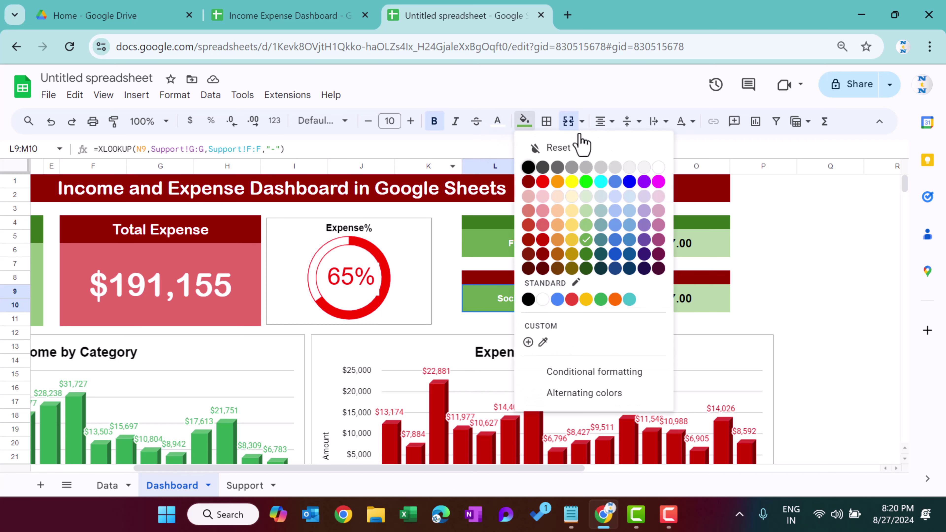
{"action": "left_click", "coordinate": [542, 254]}
{"action": "left_click", "coordinate": [633, 301]}
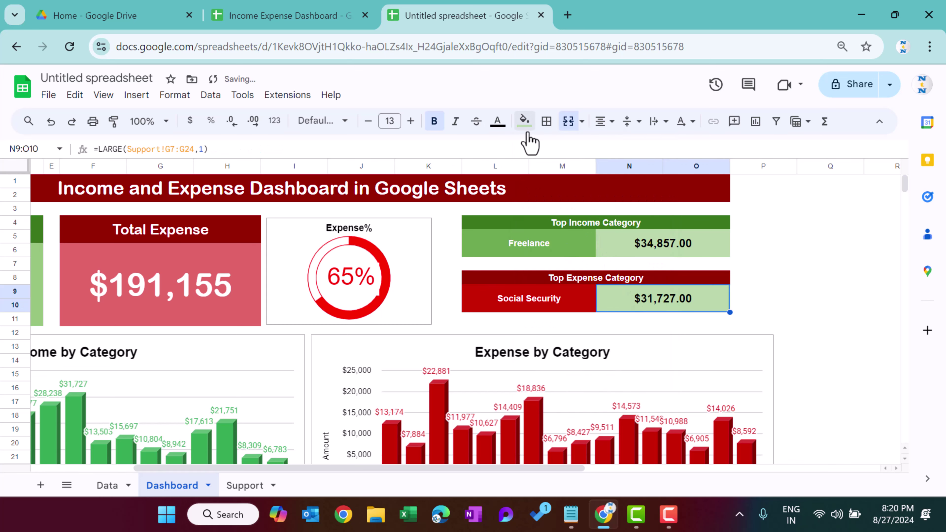
{"action": "left_click", "coordinate": [525, 123]}
{"action": "left_click", "coordinate": [552, 218]}
{"action": "left_click", "coordinate": [797, 284]}
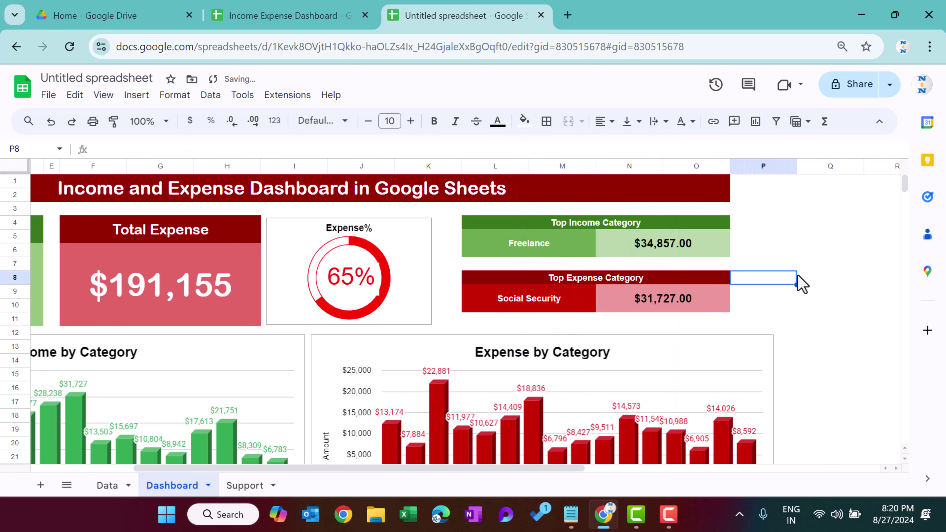
- Change the top expense amount formula in N9 to =LARGE(Support!J:J,1)
{"action": "left_click", "coordinate": [672, 301]}
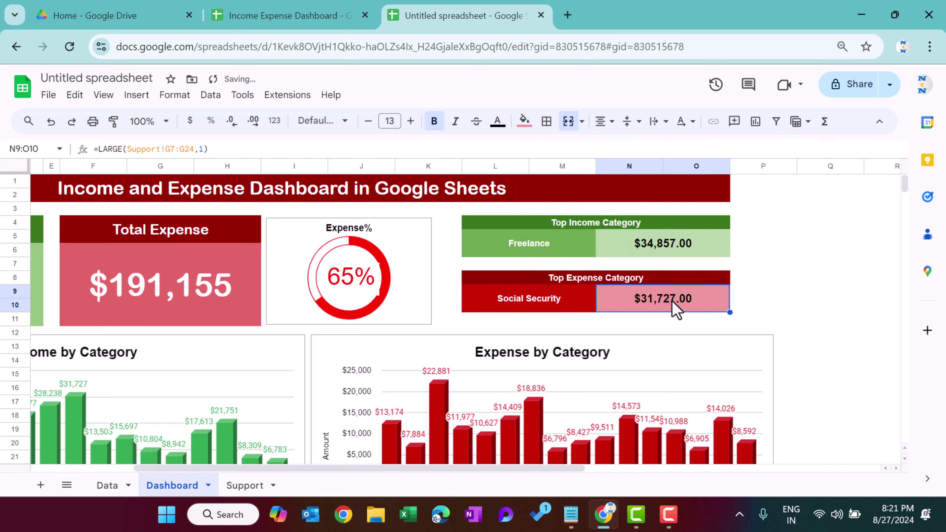
{"action": "left_click", "coordinate": [170, 148]}
{"action": "key", "text": "Escape"}
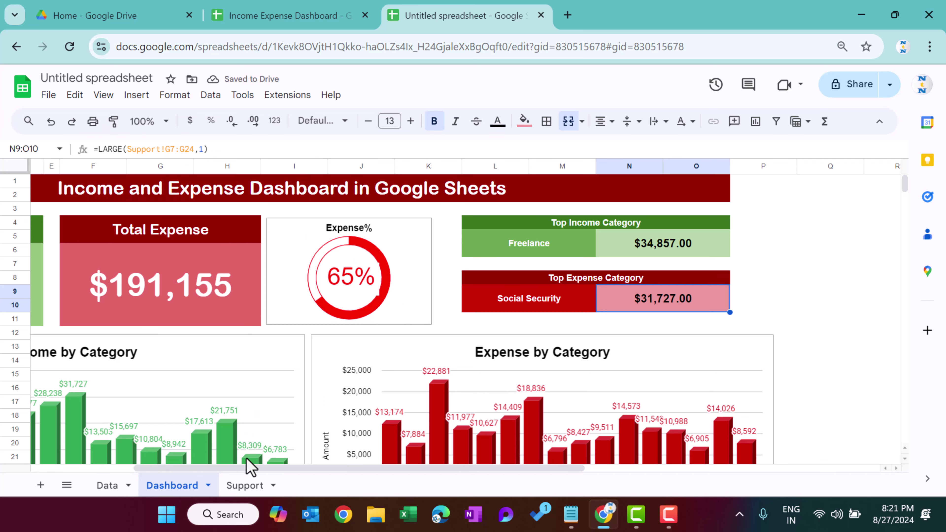
{"action": "left_click", "coordinate": [244, 485]}
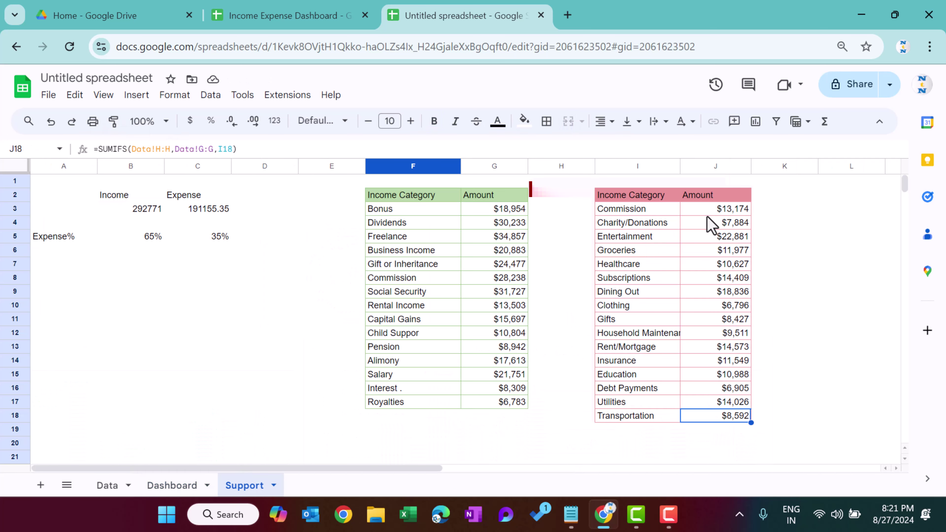
{"action": "left_click", "coordinate": [188, 485]}
{"action": "left_click", "coordinate": [232, 148]}
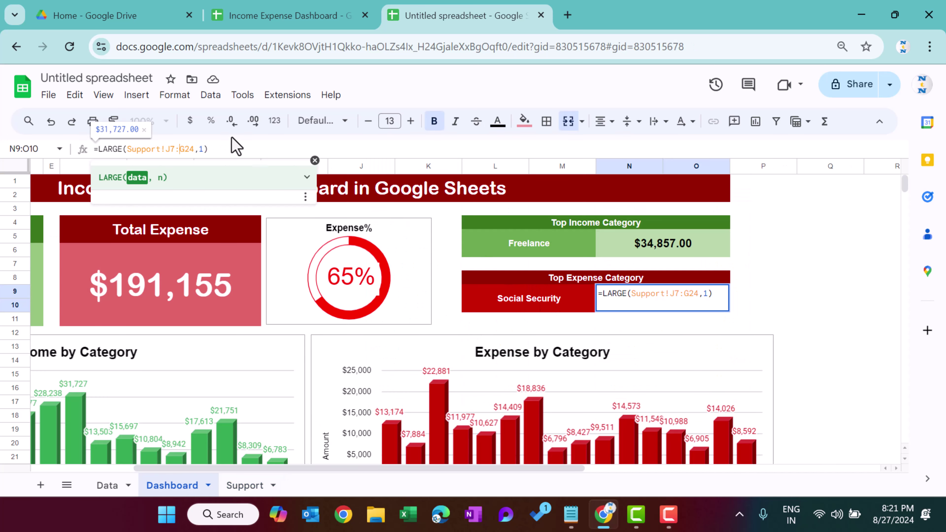
{"action": "key", "text": "BackSpace"}
{"action": "type", "text": "J"}
{"action": "key", "text": "Right"}
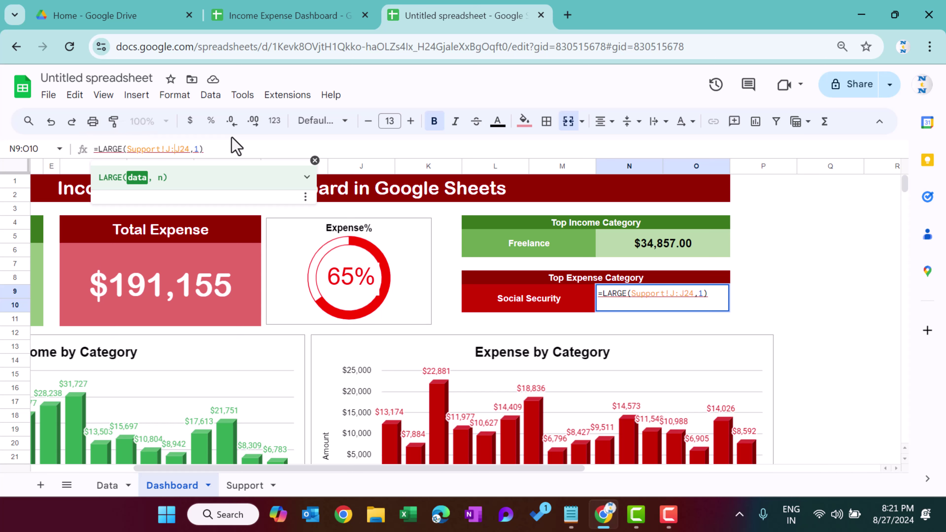
{"action": "key", "text": "BackSpace"}
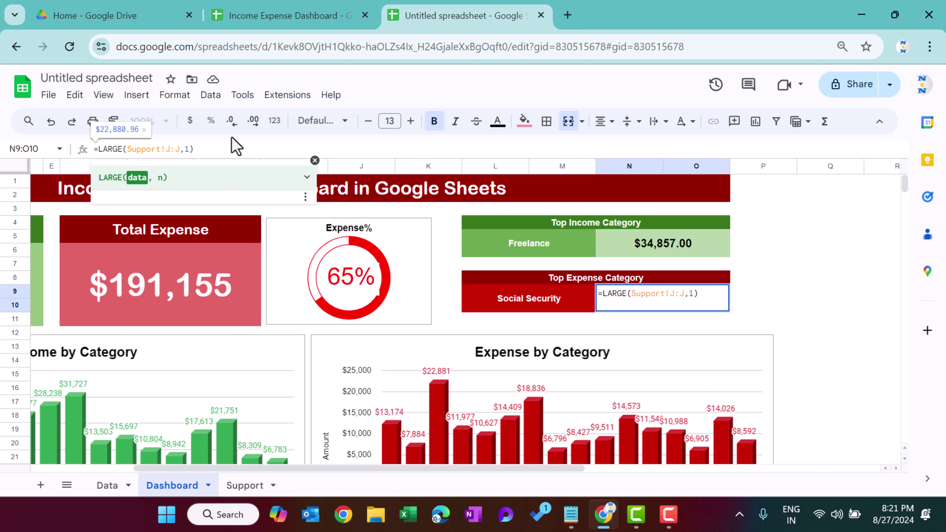
{"action": "key", "text": "Return"}
- Change the lookup range of the XLOOKUP formula in the top expense name cell L9 to Support!J:J
{"action": "key", "text": "Up"}
{"action": "key", "text": "Down"}
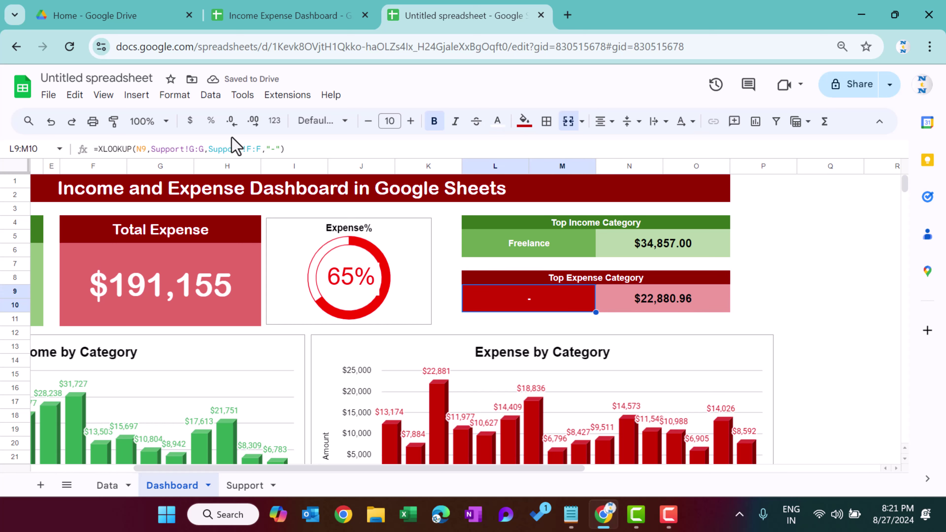
{"action": "left_click", "coordinate": [216, 146]}
{"action": "key", "text": "Escape"}
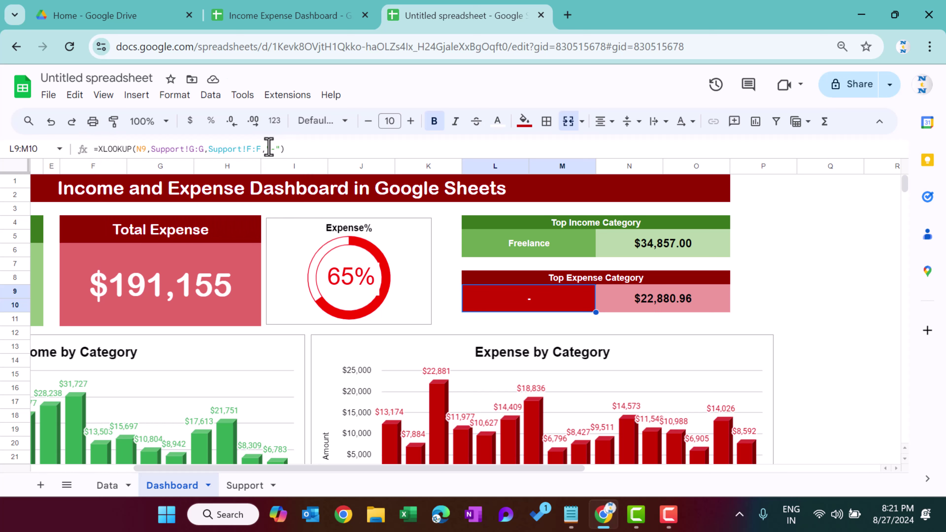
{"action": "left_click", "coordinate": [194, 150]}
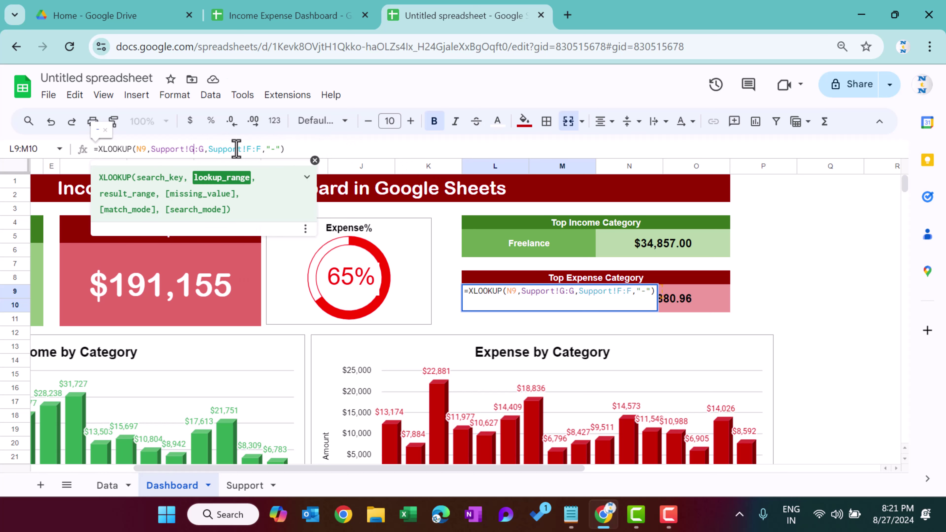
{"action": "key", "text": "BackSpace"}
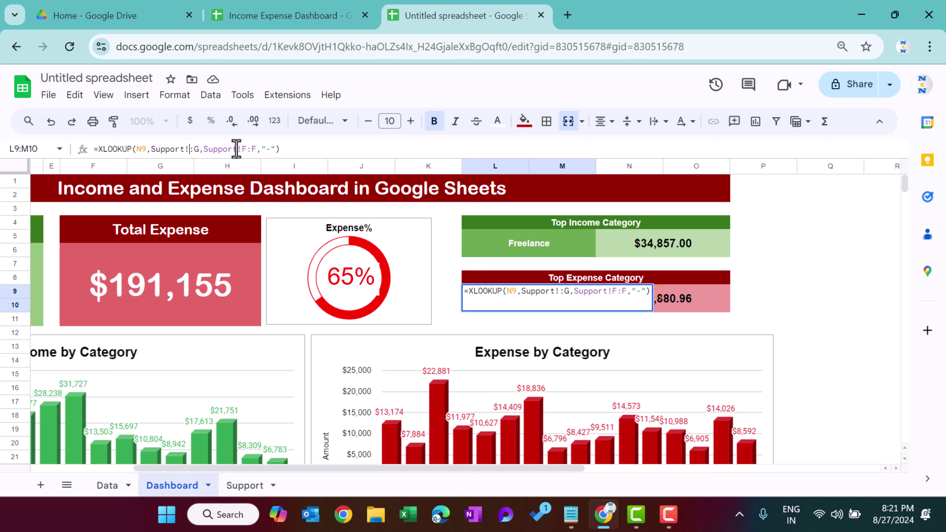
{"action": "type", "text": "J"}
{"action": "key", "text": "Right"}
{"action": "key", "text": "shift+Right"}
{"action": "type", "text": "J"}
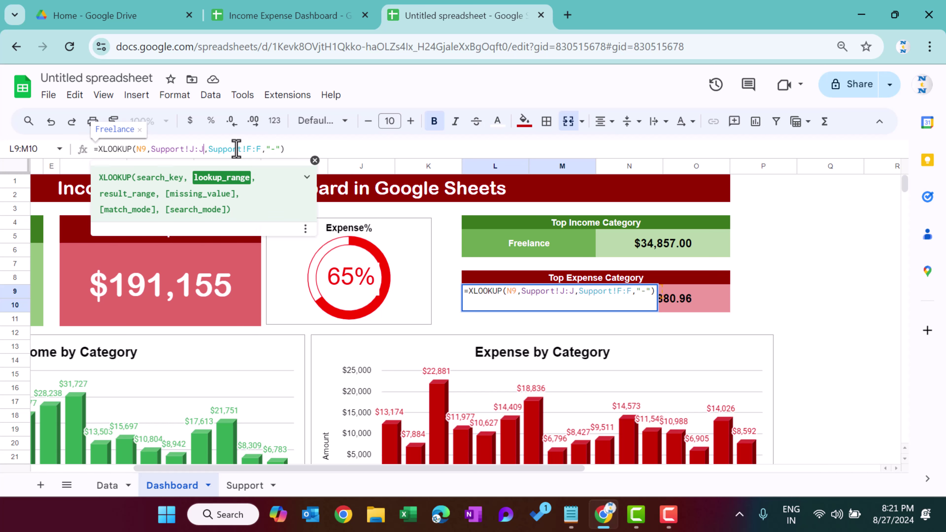
{"action": "key", "text": "Return"}
{"action": "scroll", "coordinate": [570, 338], "scroll_direction": "down", "scroll_amount": 5}
{"action": "left_click", "coordinate": [231, 387]}
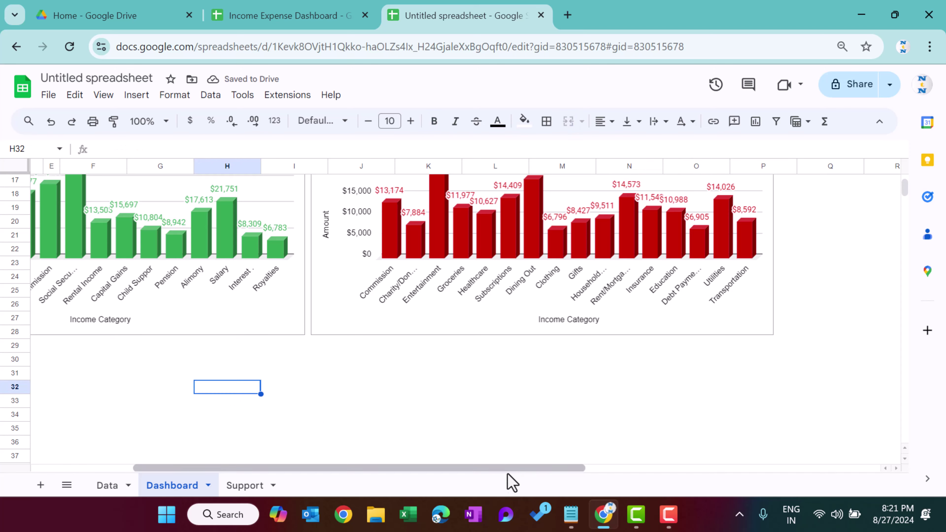
{"action": "scroll", "coordinate": [439, 478], "scroll_direction": "left", "scroll_amount": 5}
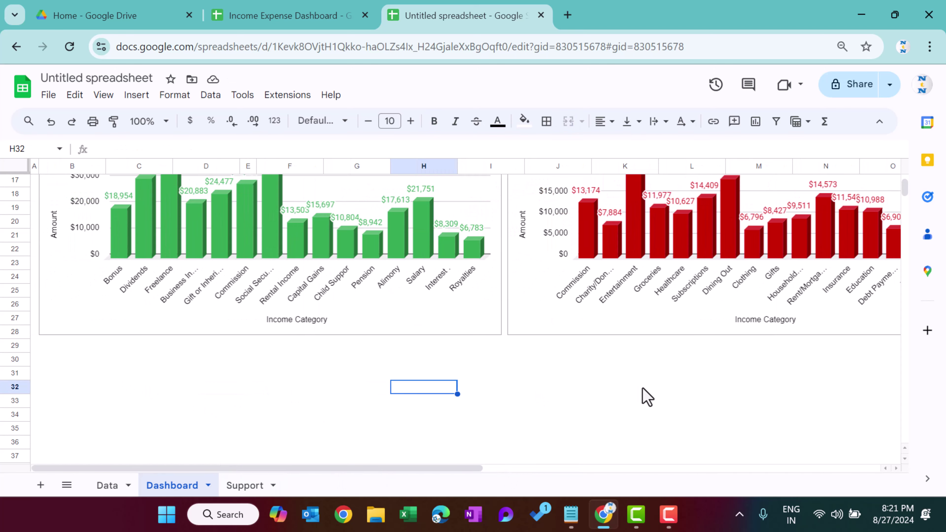
- Enter the headers Date, Income and Expense in L2:N2 of the Support sheet
{"action": "left_click", "coordinate": [237, 484]}
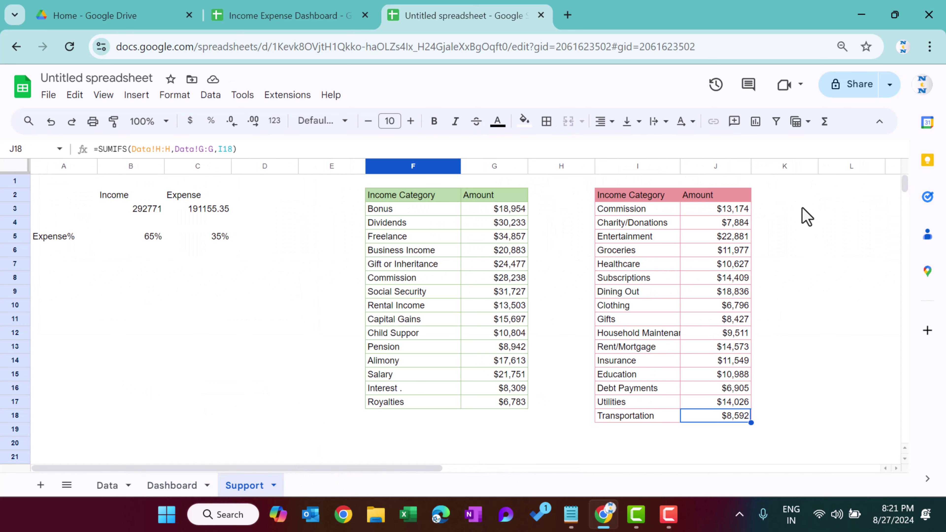
{"action": "left_click", "coordinate": [801, 200]}
{"action": "key", "text": "Right"}
{"action": "key", "text": "Right"}
{"action": "key", "text": "Right"}
{"action": "key", "text": "Right"}
{"action": "key", "text": "Right"}
{"action": "key", "text": "Left"}
{"action": "key", "text": "Left"}
{"action": "key", "text": "Left"}
{"action": "key", "text": "Left"}
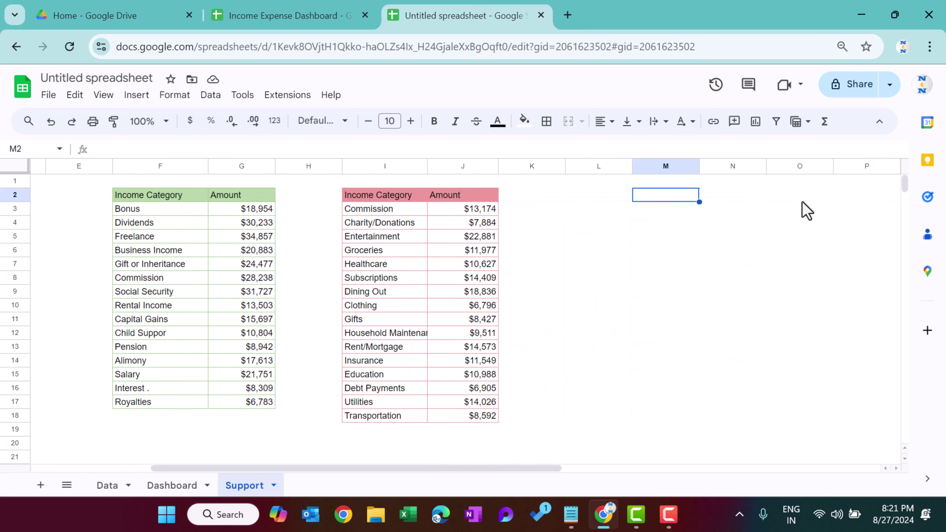
{"action": "type", "text": "Date"}
{"action": "key", "text": "Tab"}
{"action": "type", "text": "E"}
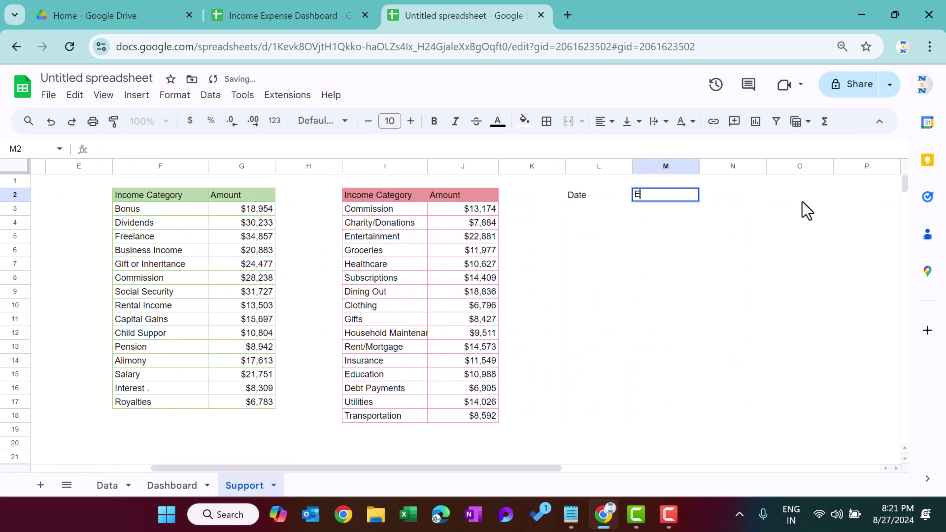
{"action": "type", "text": "ncome"}
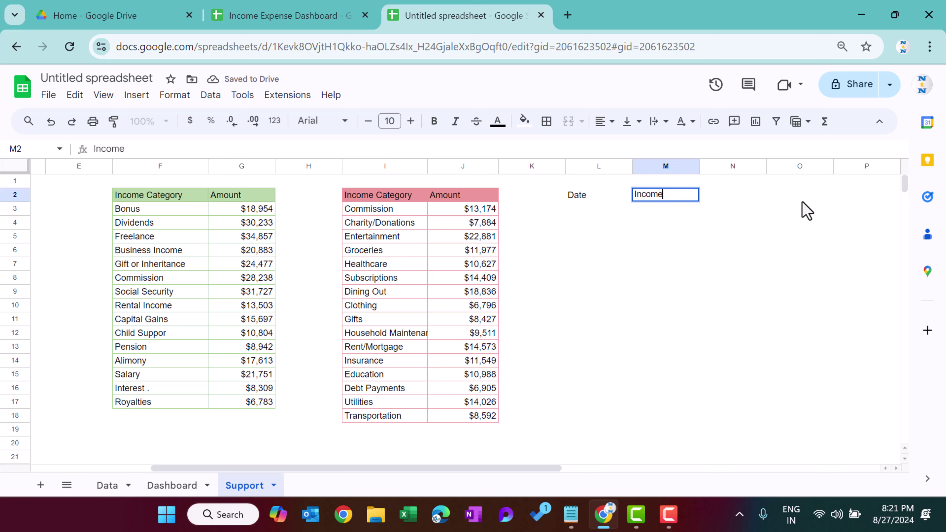
{"action": "key", "text": "Tab"}
{"action": "type", "text": "E"}
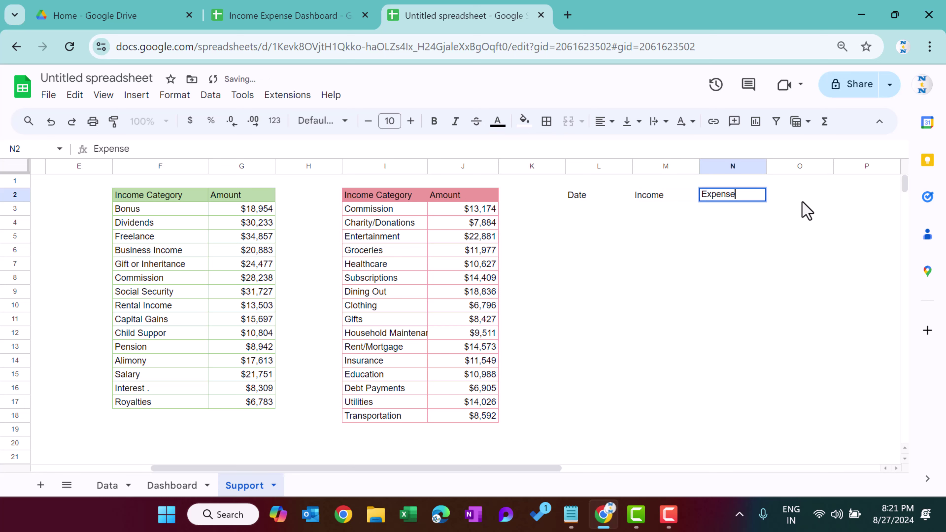
{"action": "key", "text": "Return"}
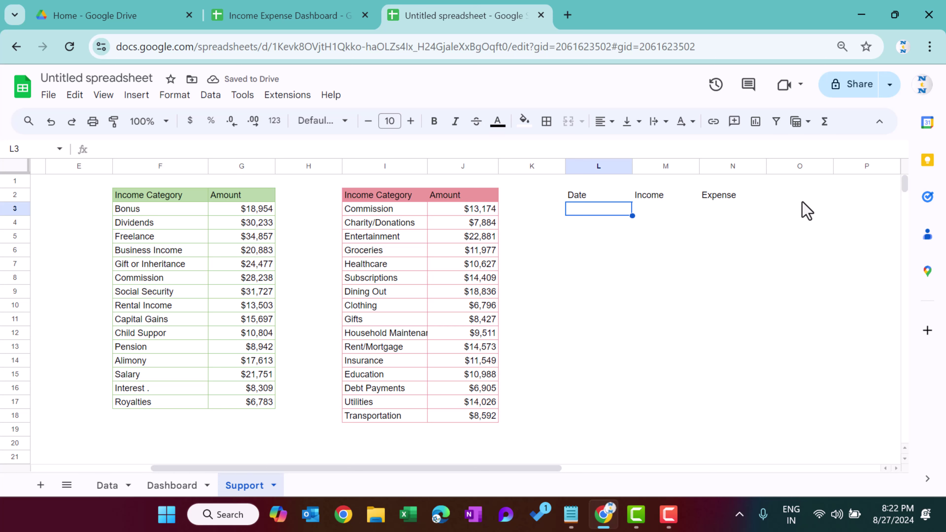
- Start a VSTACK formula in L3 under the Date header with the income dates Data!B6:B1000 as its first range
{"action": "type", "text": "=v"}
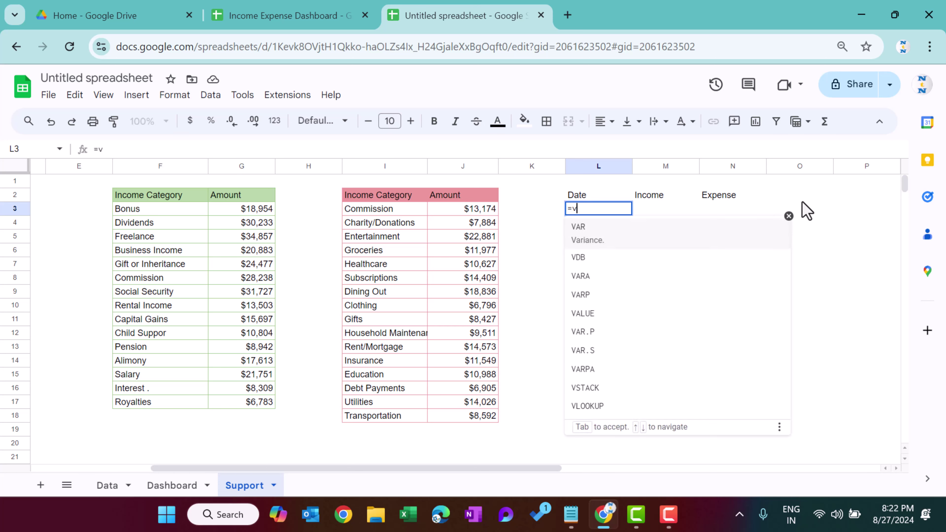
{"action": "type", "text": "s"}
{"action": "key", "text": "Tab"}
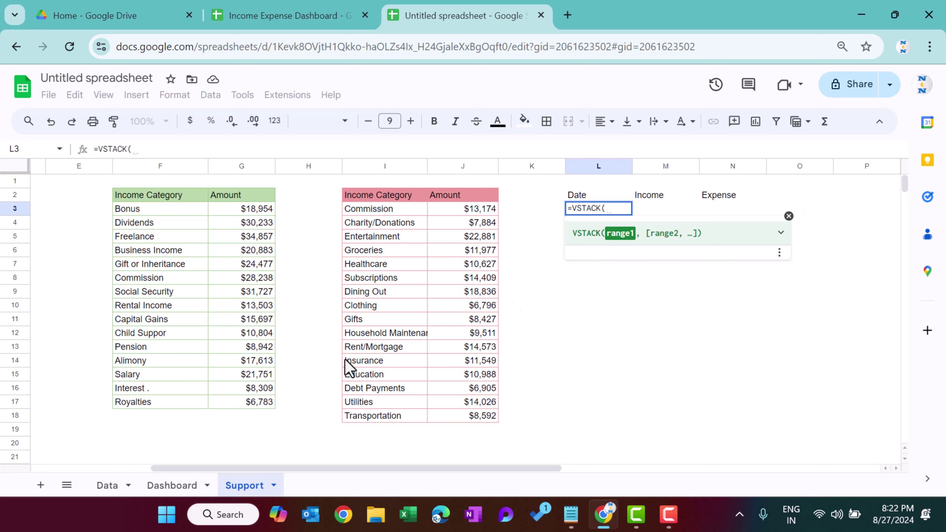
{"action": "left_click", "coordinate": [107, 485]}
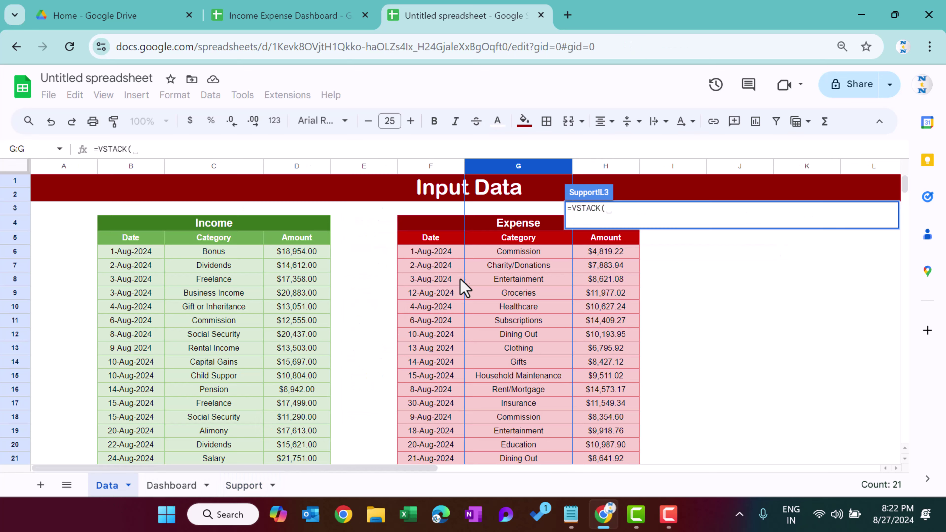
{"action": "left_click", "coordinate": [125, 253]}
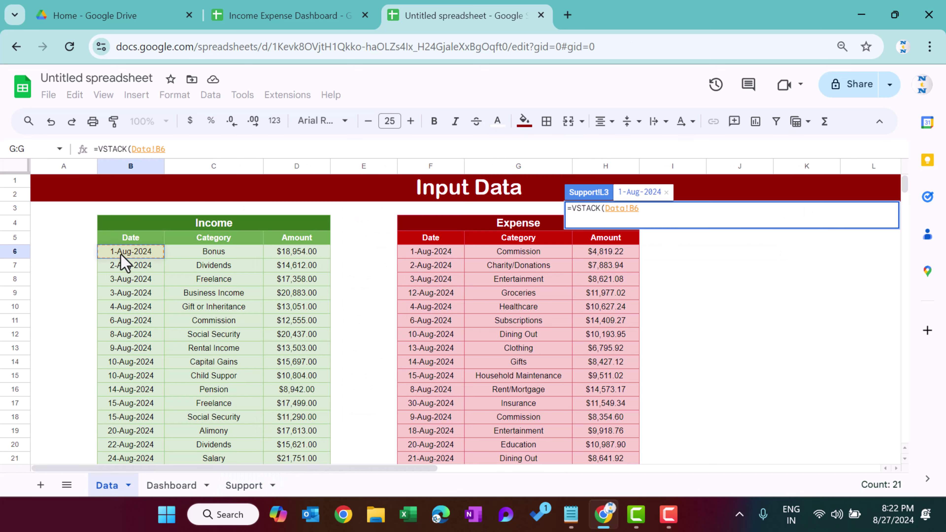
{"action": "key", "text": "ctrl+shift+Down"}
{"action": "key", "text": "ctrl+shift+Down"}
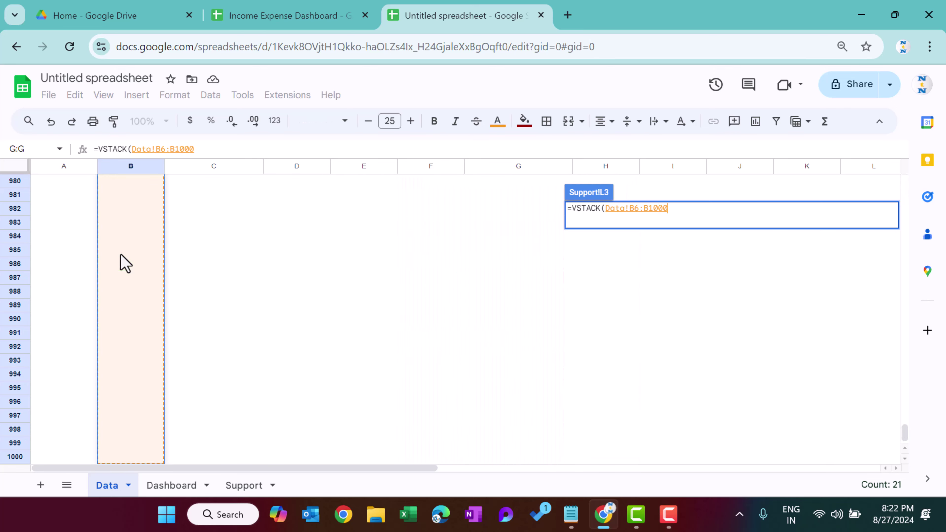
- Add the expense dates Data!F6:F1000 as the second VSTACK range and close the function
{"action": "type", "text": ","}
{"action": "left_click", "coordinate": [445, 295]}
{"action": "key", "text": "ctrl+Up"}
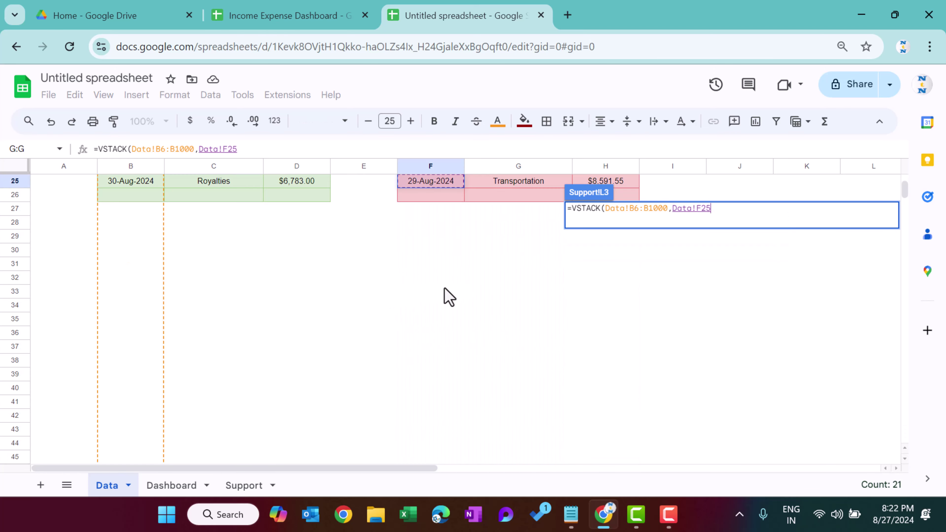
{"action": "key", "text": "ctrl+shift+Up"}
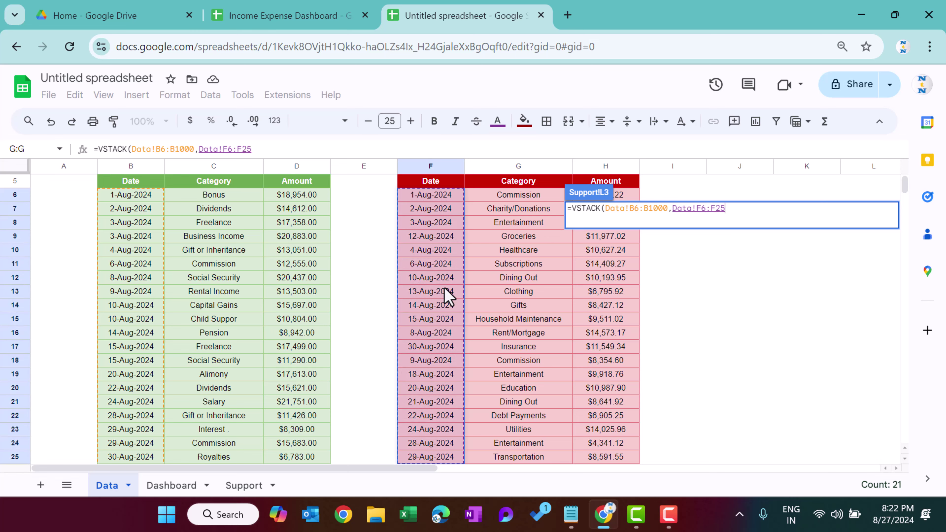
{"action": "key", "text": "ctrl+shift+Down"}
{"action": "left_click", "coordinate": [327, 148]}
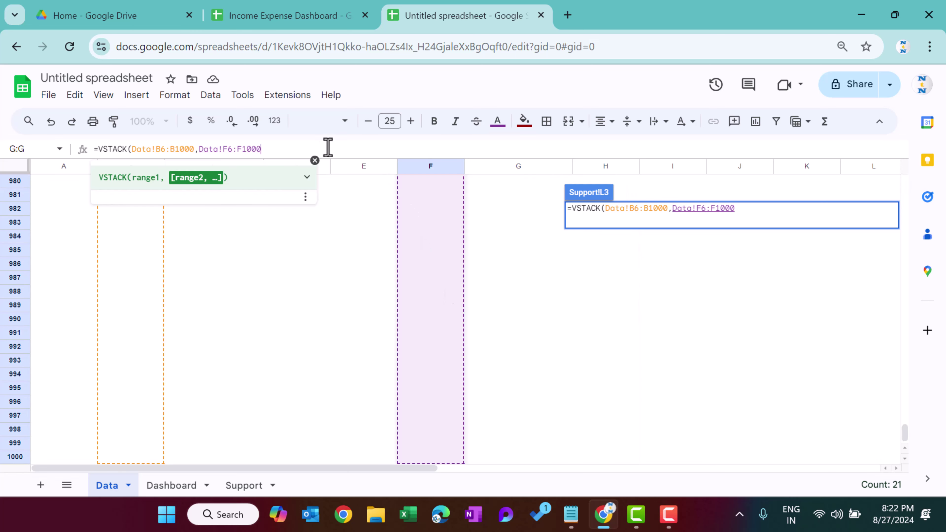
{"action": "type", "text": ")"}
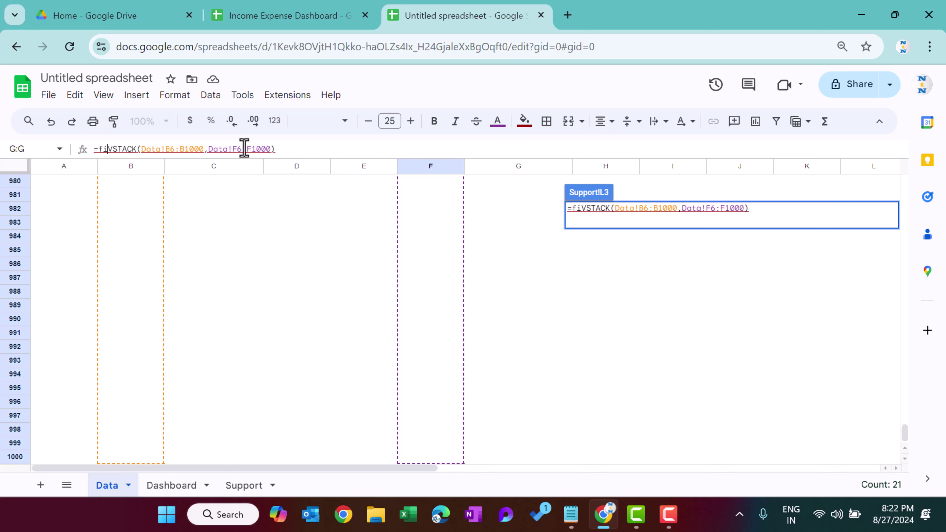
- Wrap the VSTACK in FILTER with the condition VSTACK(Data!B6:B1000,Data!F6:F1000)<>"" to leave out blank dates
{"action": "type", "text": "filter("}
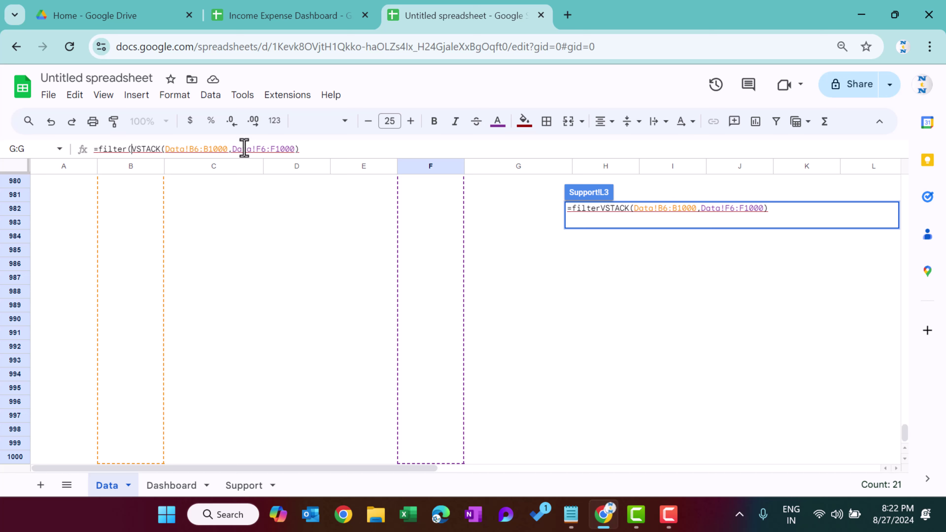
{"action": "left_click", "coordinate": [308, 149], "text": "shift"}
{"action": "key", "text": "ctrl+c"}
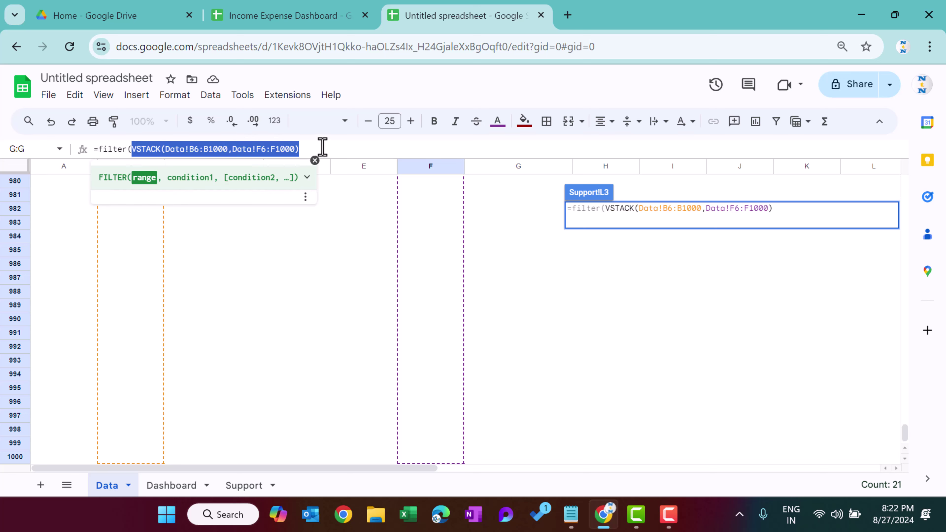
{"action": "left_click", "coordinate": [329, 147]}
{"action": "type", "text": ","}
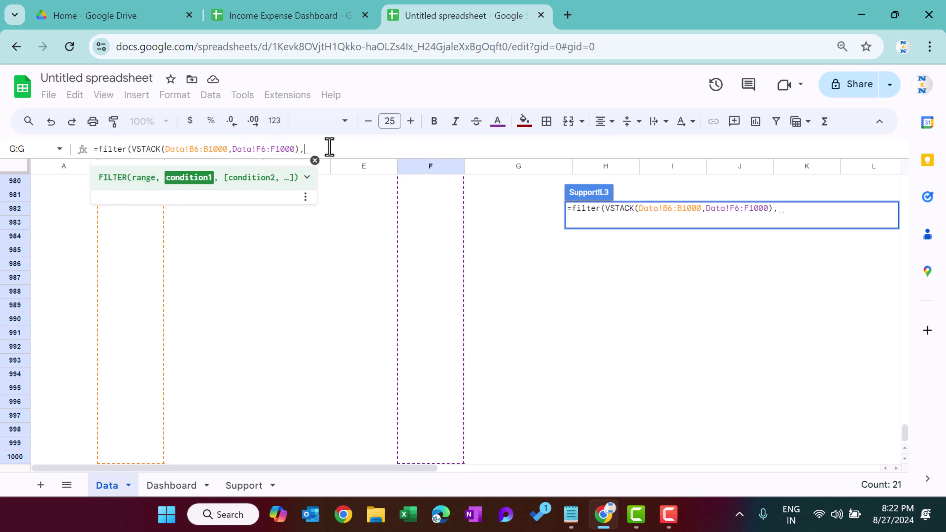
{"action": "key", "text": "ctrl+v"}
{"action": "type", "text": "<>\"\")"}
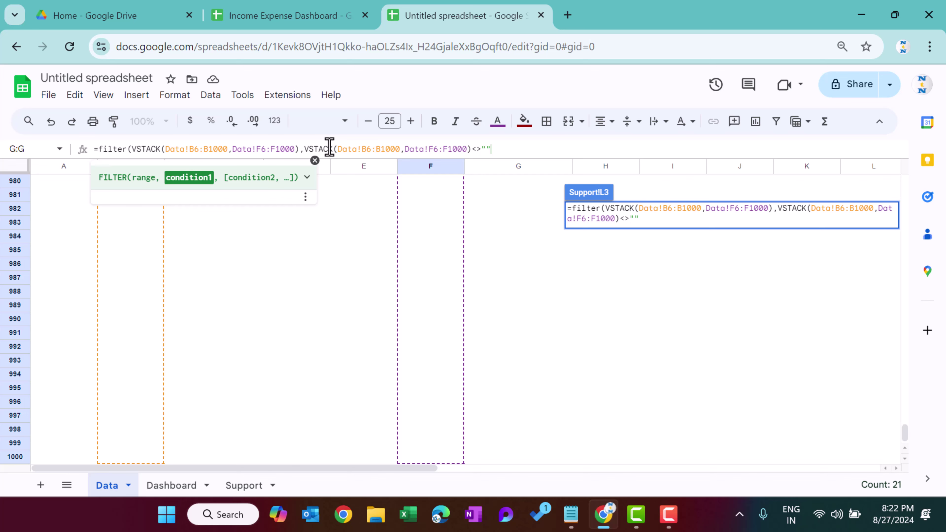
{"action": "key", "text": "Return"}
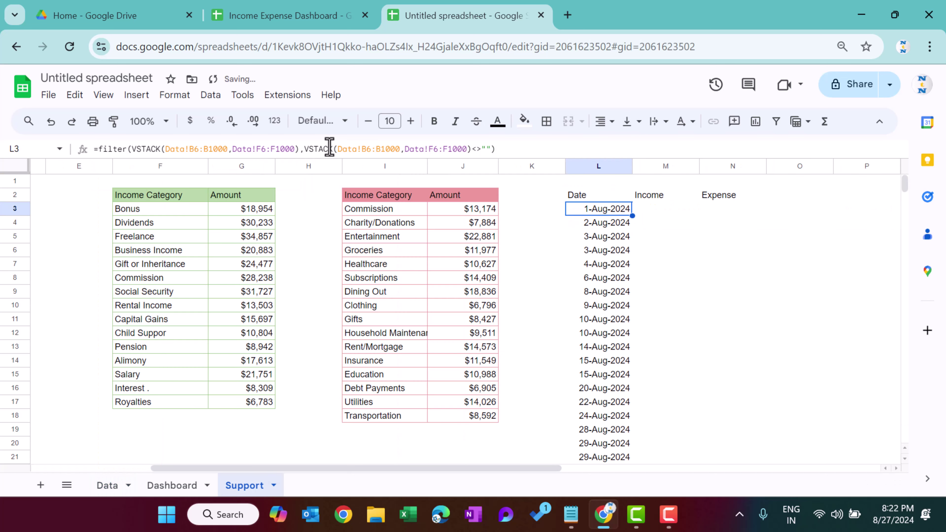
- Wrap the FILTER formula in L3 in SORT so the combined dates are listed in ascending order
{"action": "key", "text": "ctrl+Down"}
{"action": "key", "text": "Down"}
{"action": "key", "text": "ctrl+Up"}
{"action": "key", "text": "Down"}
{"action": "key", "text": "Down"}
{"action": "left_click", "coordinate": [99, 149]}
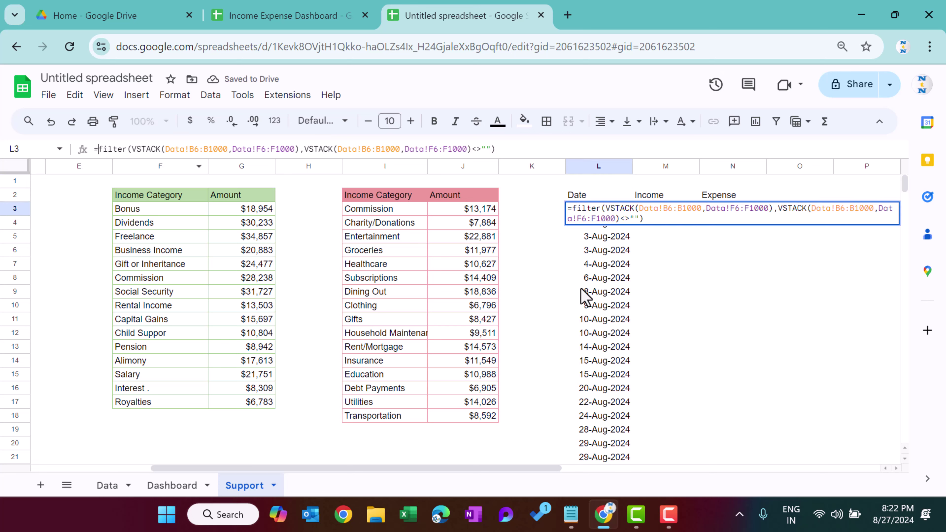
{"action": "type", "text": "sort"}
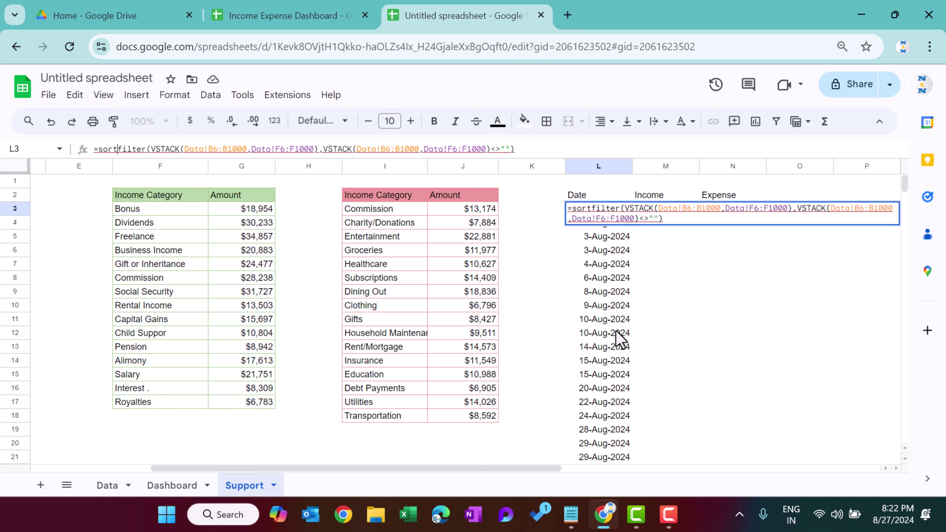
{"action": "type", "text": "("}
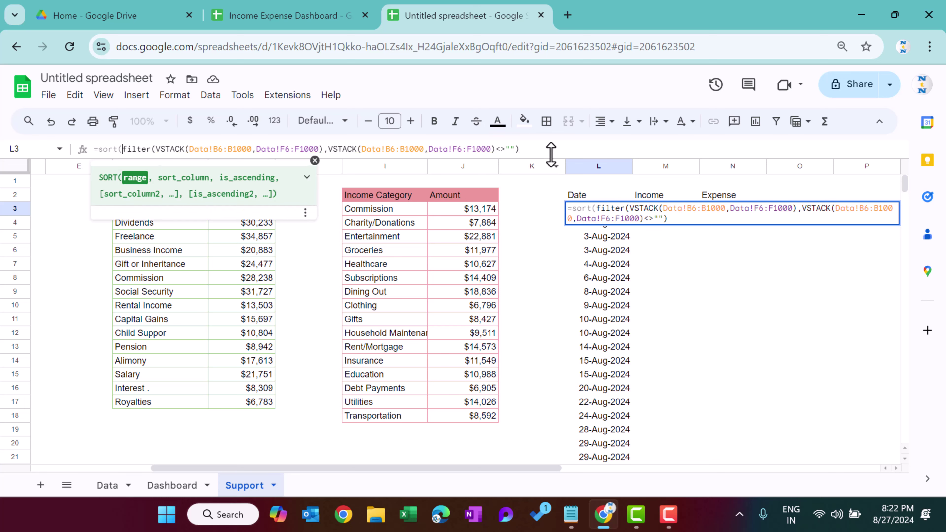
{"action": "left_click", "coordinate": [546, 148]}
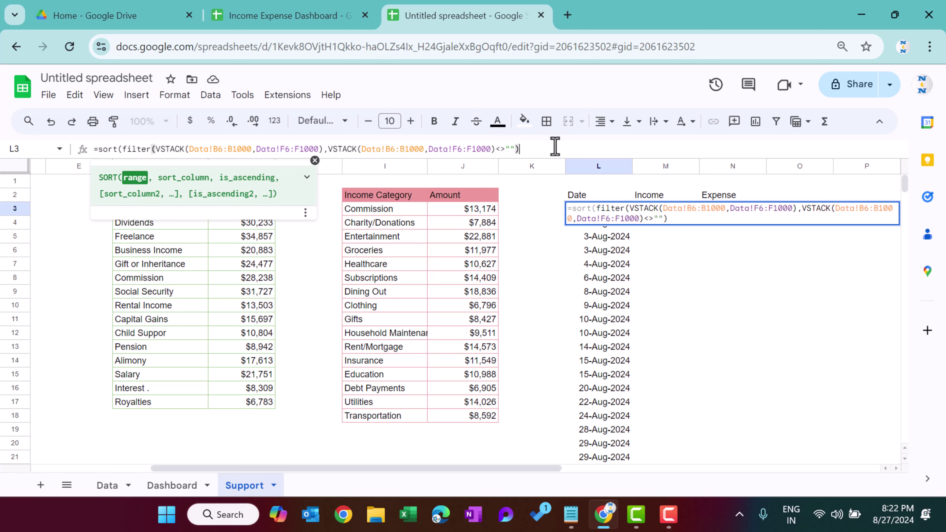
{"action": "type", "text": ","}
{"action": "key", "text": "BackSpace"}
{"action": "key", "text": "Return"}
- Check the sorted date list in column L from start to end for order and repeated dates
{"action": "key", "text": "Up"}
{"action": "key", "text": "ctrl+Down"}
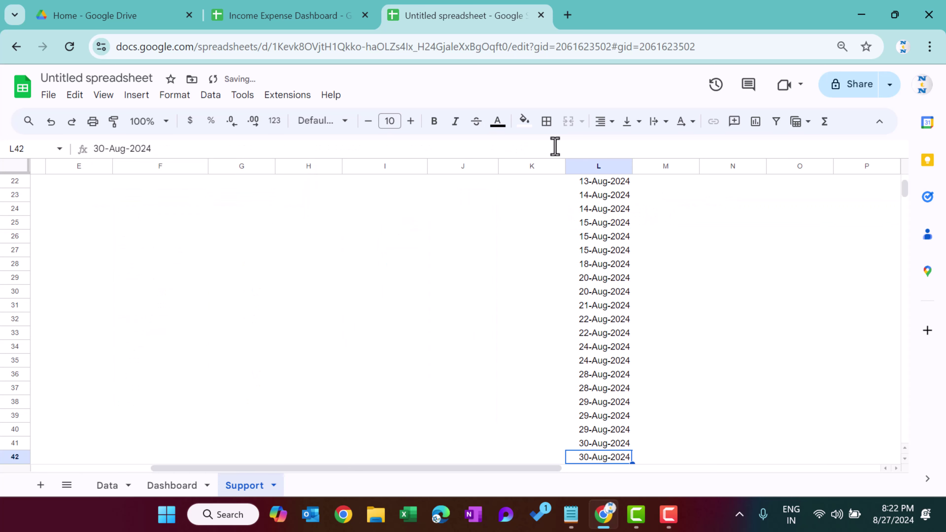
{"action": "key", "text": "ctrl+Up"}
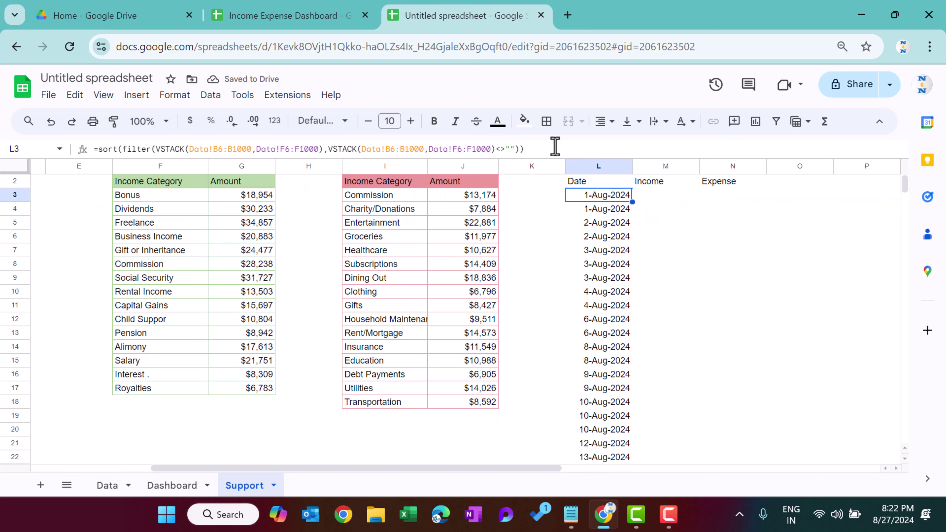
{"action": "key", "text": "Down"}
{"action": "key", "text": "Down"}
{"action": "key", "text": "Down"}
{"action": "key", "text": "Down"}
{"action": "key", "text": "Down"}
{"action": "key", "text": "ctrl+Up"}
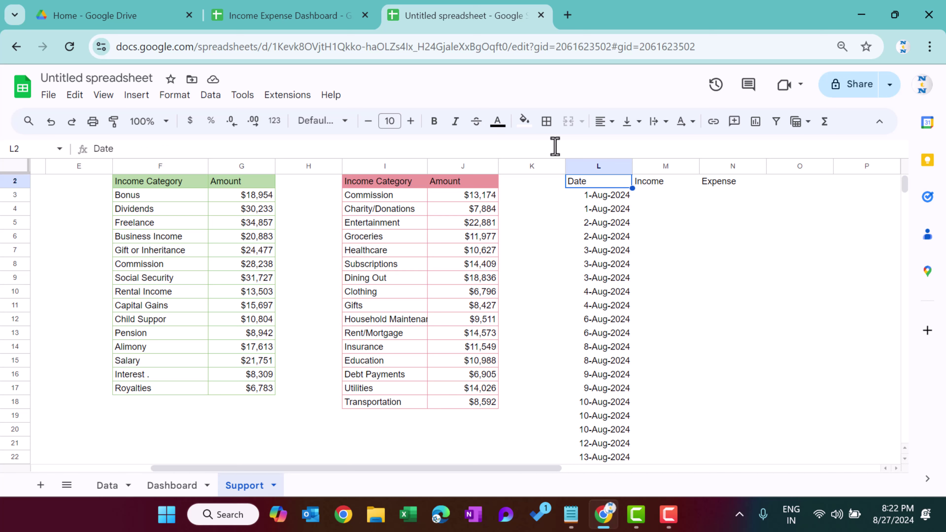
- Wrap the SORT formula in L3 in UNIQUE so each date is listed only once
{"action": "key", "text": "Down"}
{"action": "left_click", "coordinate": [98, 149]}
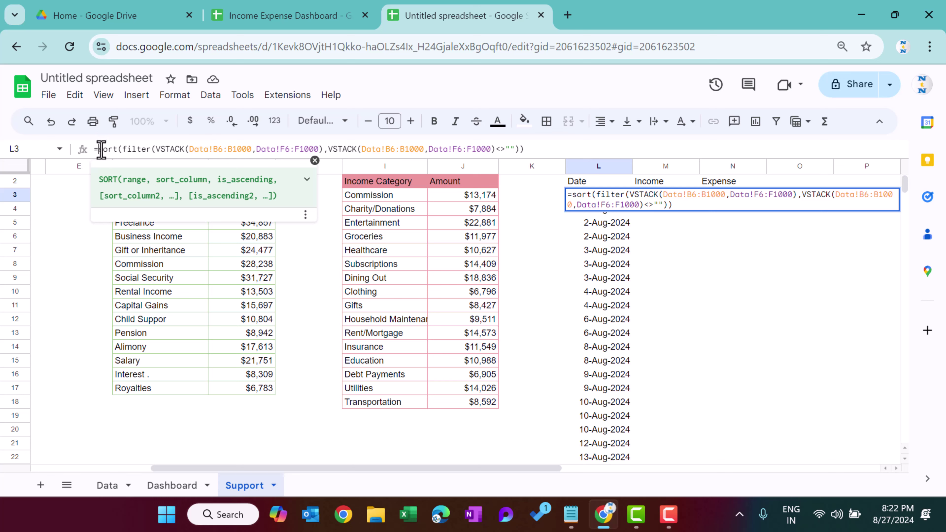
{"action": "type", "text": "uniqu"}
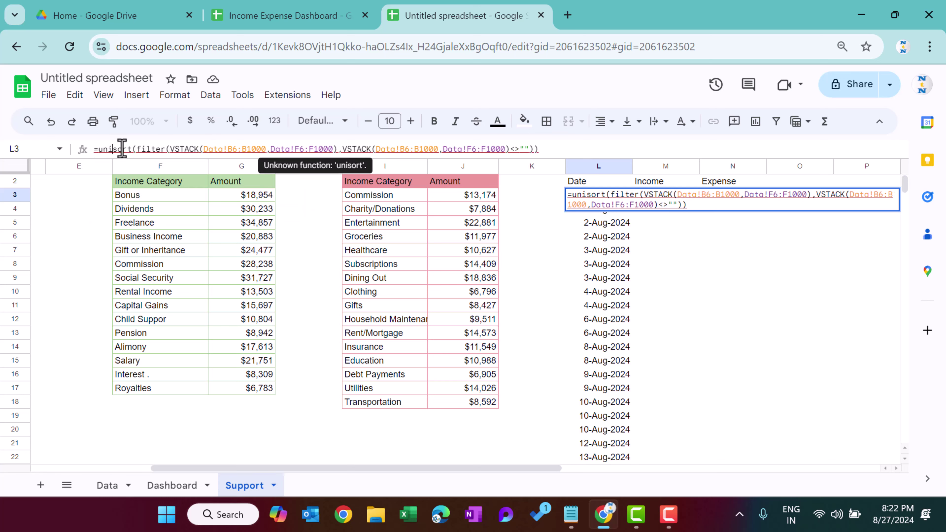
{"action": "type", "text": "e("}
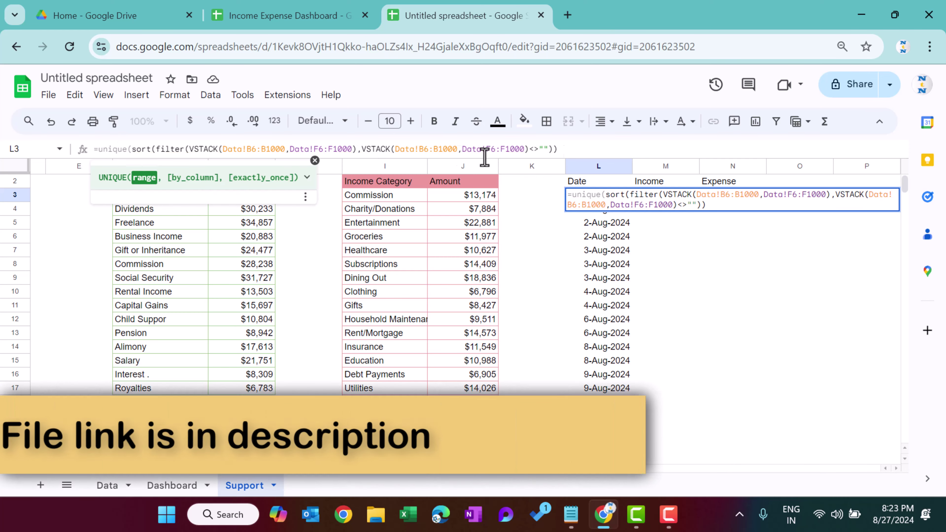
{"action": "left_click", "coordinate": [612, 145]}
{"action": "key", "text": "Return"}
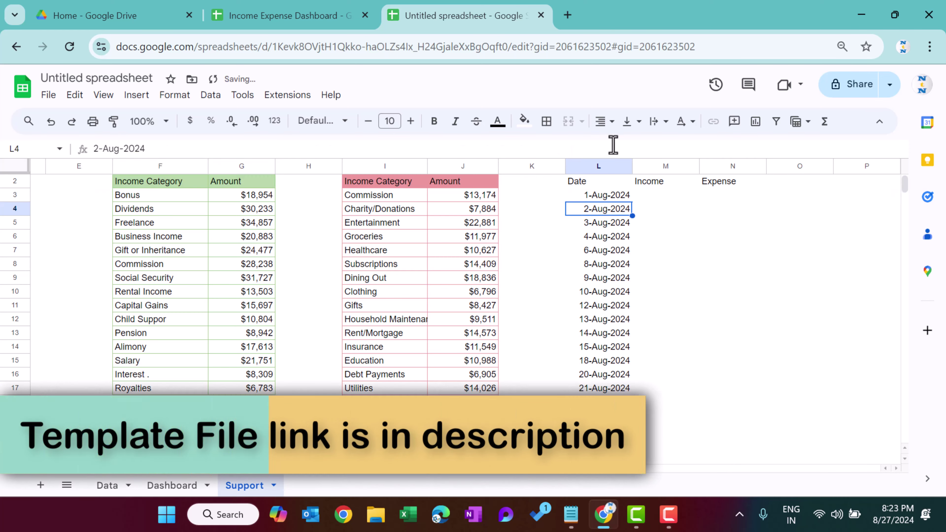
{"action": "key", "text": "Up"}
{"action": "key", "text": "ctrl+Down"}
{"action": "key", "text": "ctrl+Up"}
- Start a SUMIFS formula in M3 under Income, using the Data sheet's income Amount column (Data!D:D) as the sum range
{"action": "key", "text": "Right"}
{"action": "key", "text": "Right"}
{"action": "key", "text": "Right"}
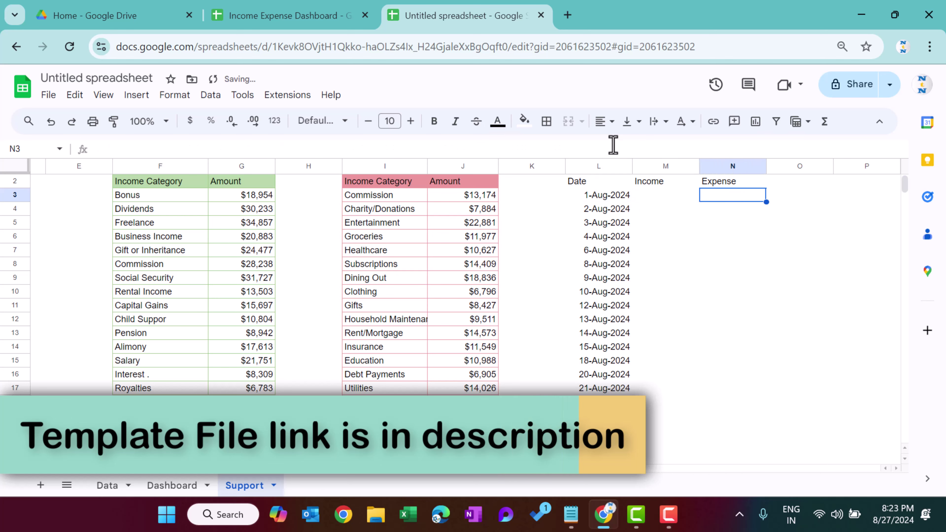
{"action": "key", "text": "Left"}
{"action": "key", "text": "Left"}
{"action": "type", "text": "=sum"}
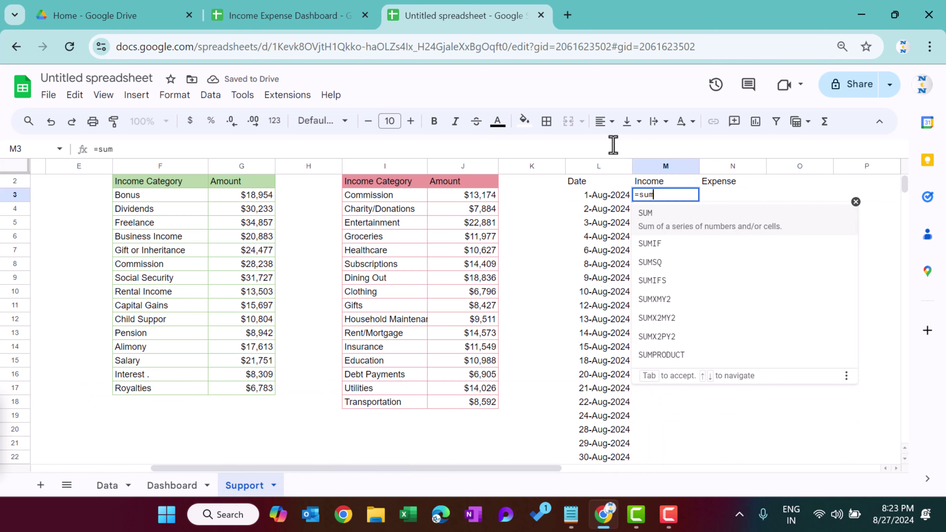
{"action": "key", "text": "Down"}
{"action": "key", "text": "Down"}
{"action": "key", "text": "Down"}
{"action": "key", "text": "Tab"}
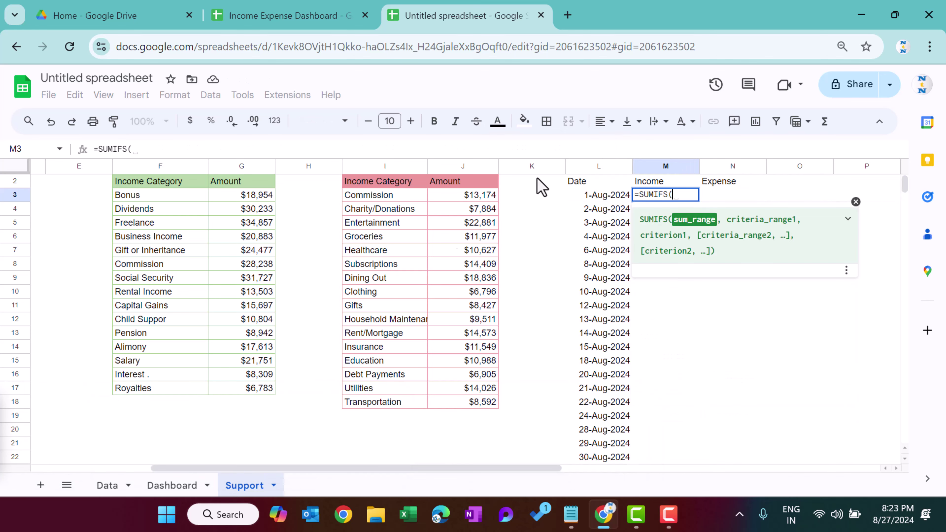
{"action": "left_click", "coordinate": [115, 489]}
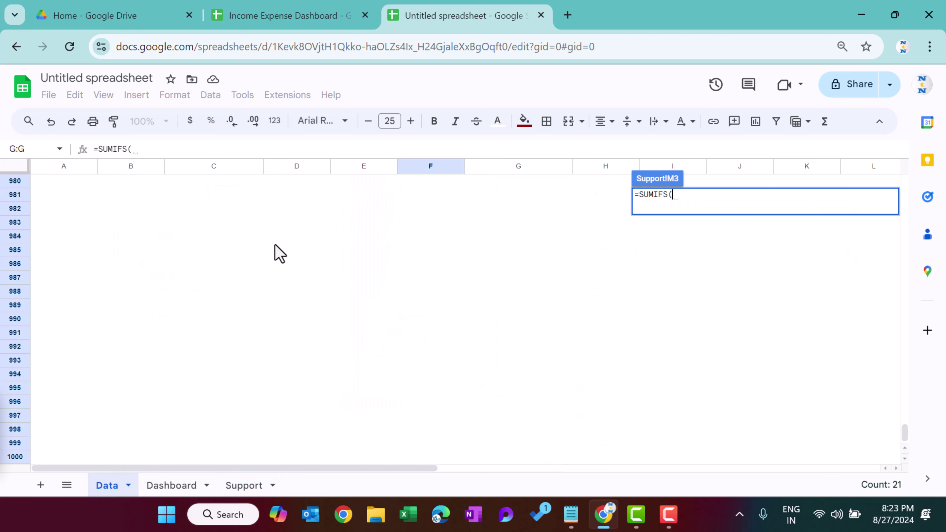
{"action": "left_click", "coordinate": [243, 251]}
{"action": "key", "text": "ctrl+Up"}
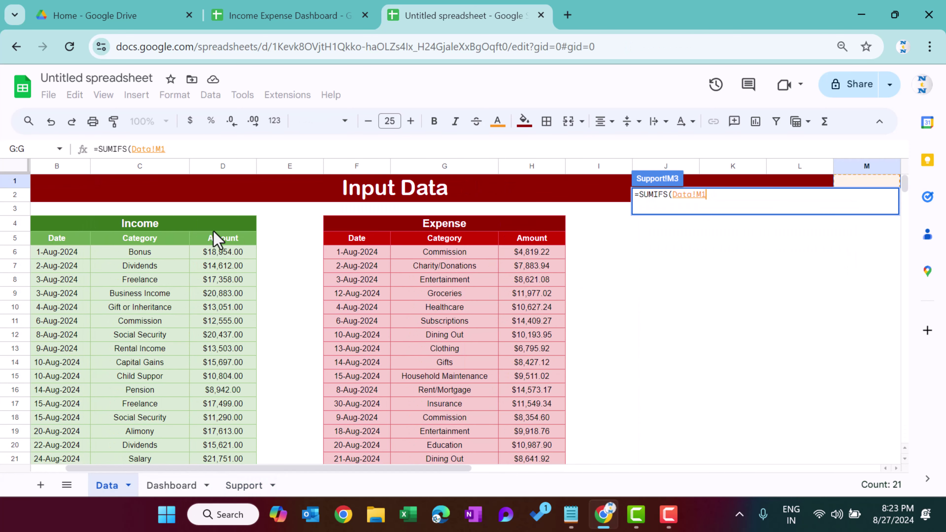
{"action": "left_click", "coordinate": [213, 168]}
{"action": "type", "text": ","}
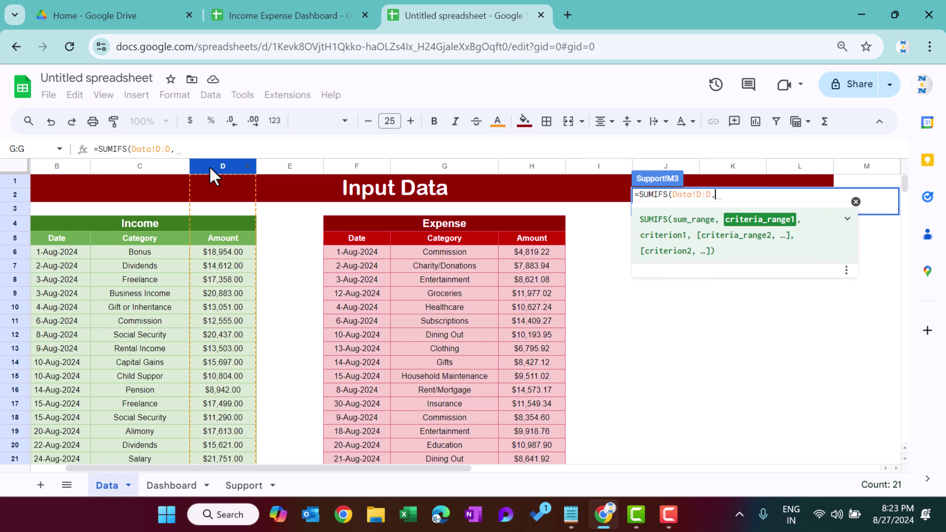
- Complete the M3 formula with criteria range Data!B:B and criterion L3, and autofill it down for all dates
{"action": "left_click", "coordinate": [70, 168]}
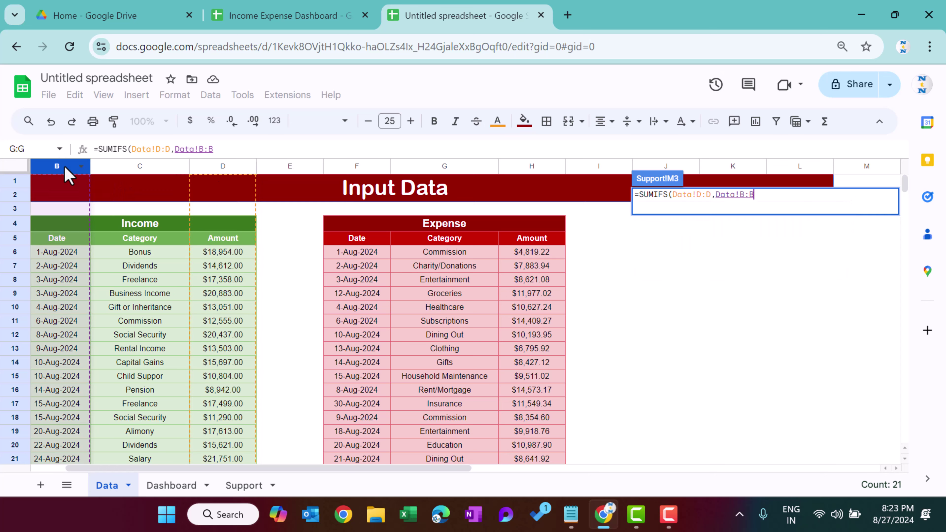
{"action": "type", "text": ","}
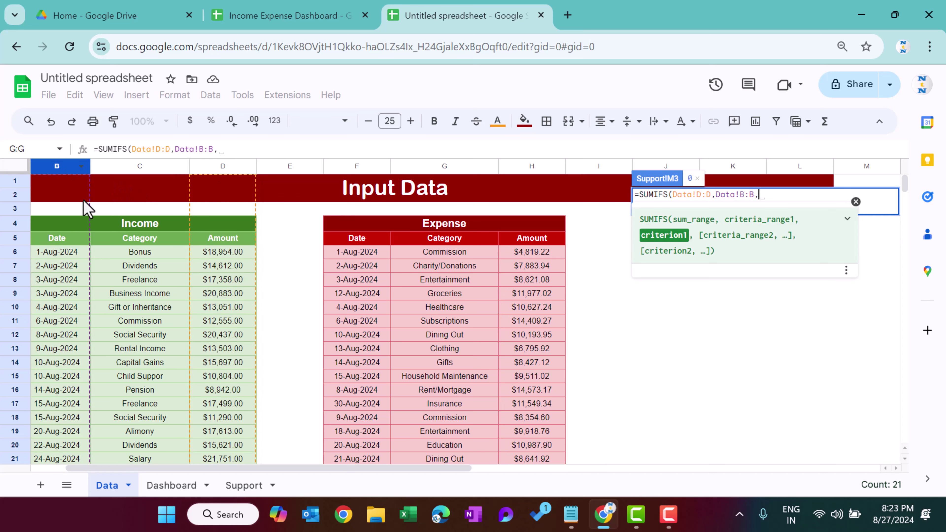
{"action": "left_click", "coordinate": [244, 485]}
{"action": "left_click", "coordinate": [600, 197]}
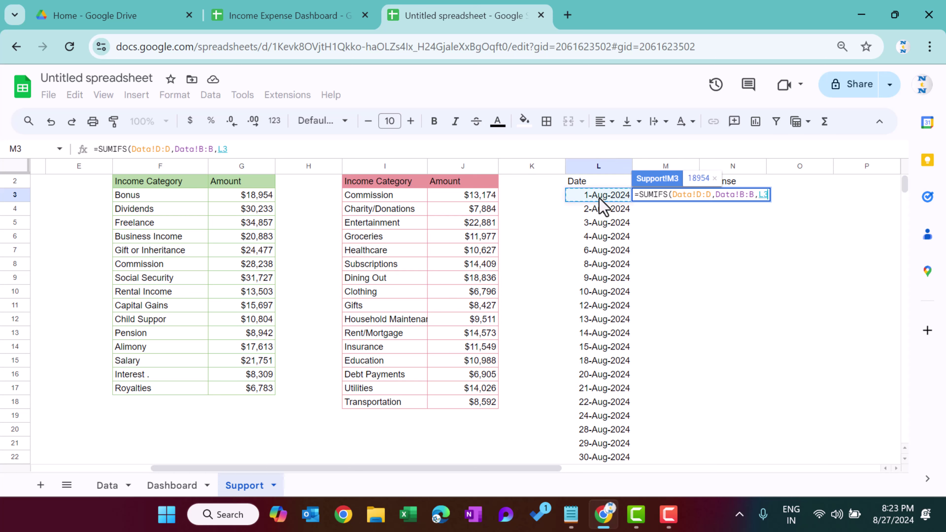
{"action": "key", "text": "Return"}
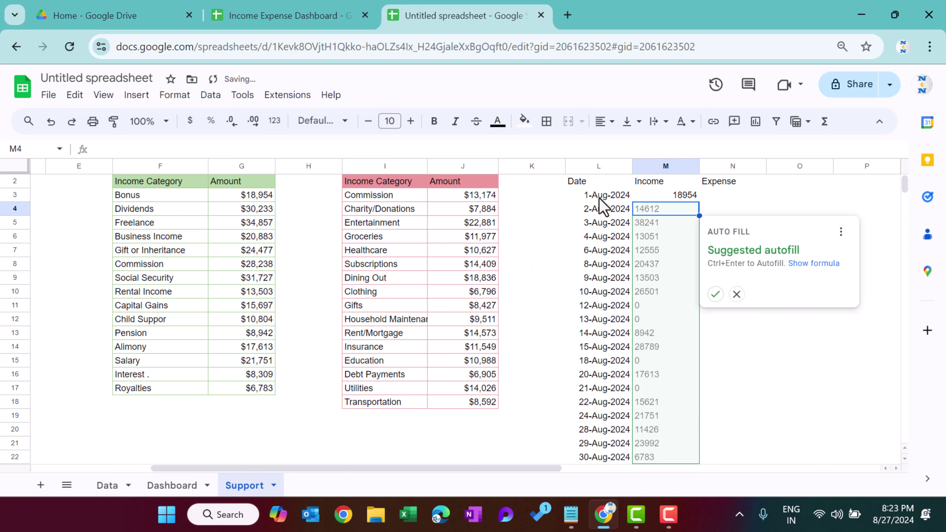
{"action": "left_click", "coordinate": [714, 295]}
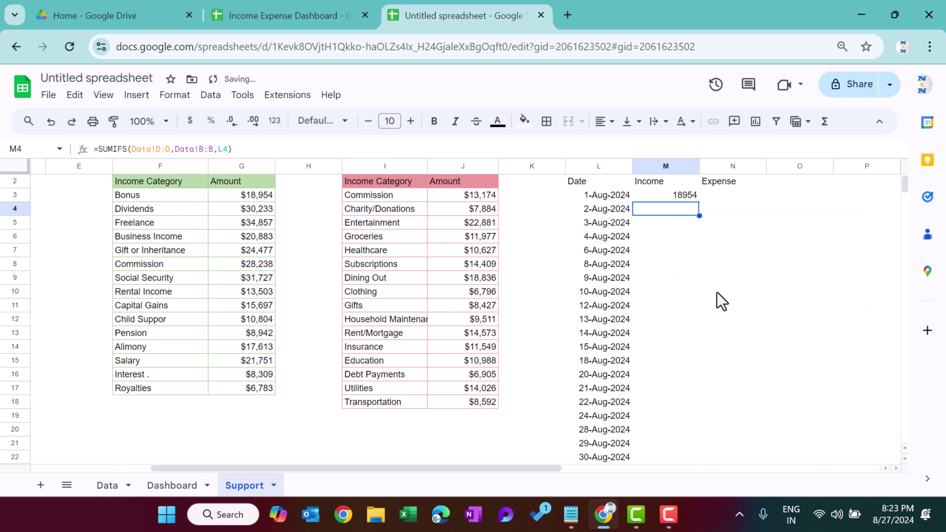
- Enter =SUMIFS(Data!H:H,Data!F:F,L3) in N3 under Expense and autofill it down for all dates
{"action": "left_click", "coordinate": [702, 193]}
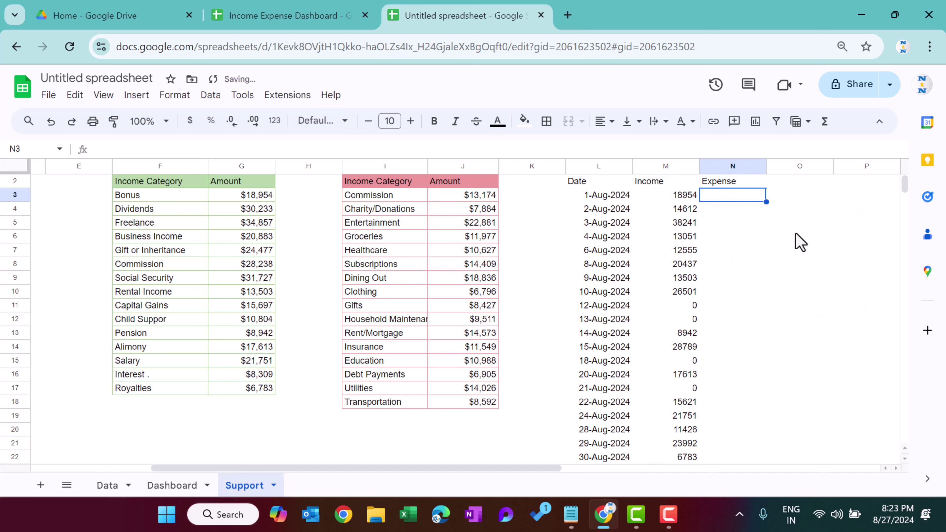
{"action": "type", "text": "=sum"}
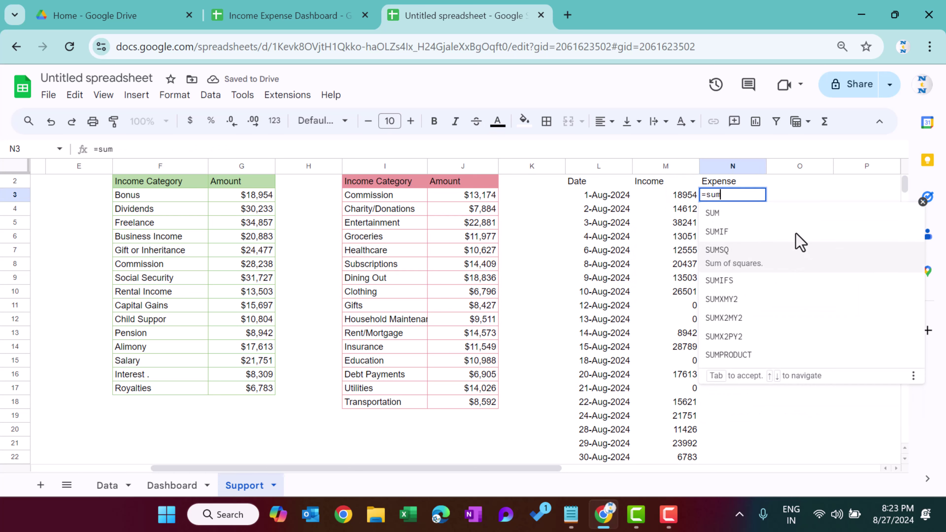
{"action": "key", "text": "Tab"}
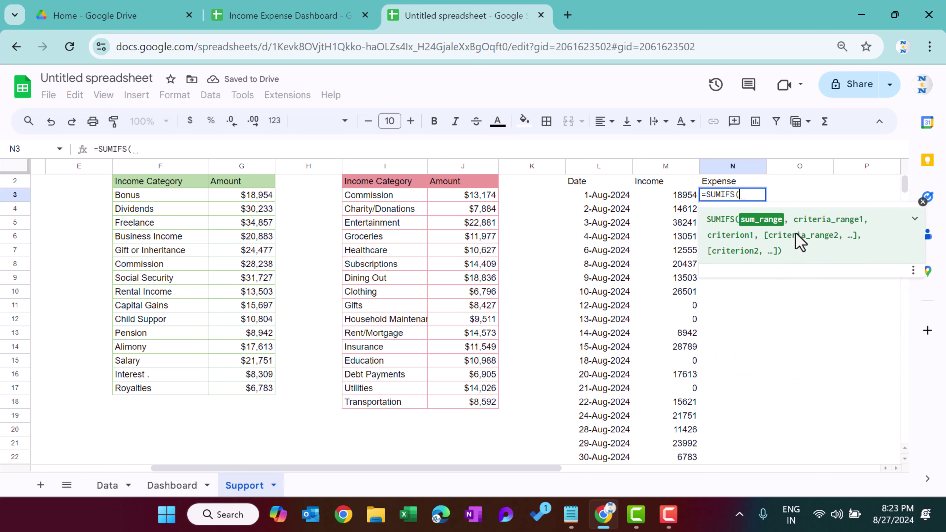
{"action": "left_click", "coordinate": [112, 485]}
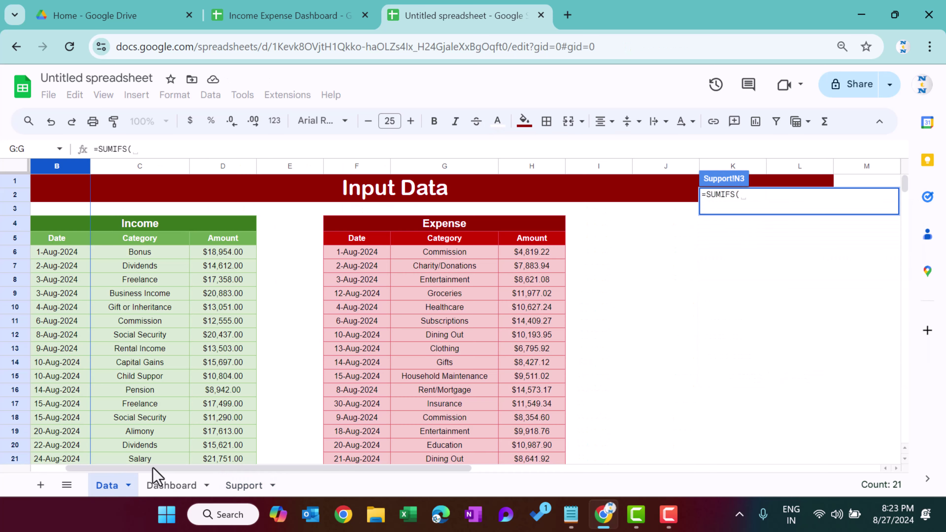
{"action": "left_click", "coordinate": [532, 167]}
{"action": "type", "text": ","}
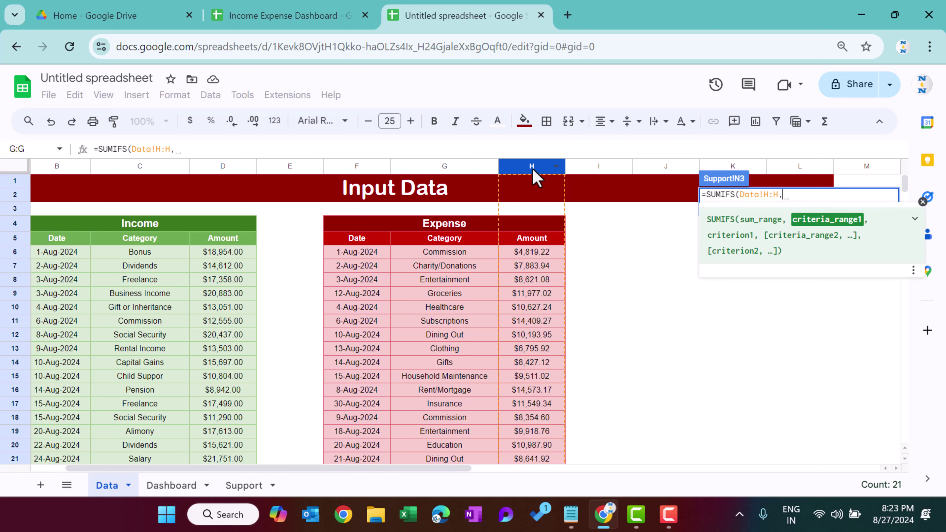
{"action": "left_click", "coordinate": [355, 168]}
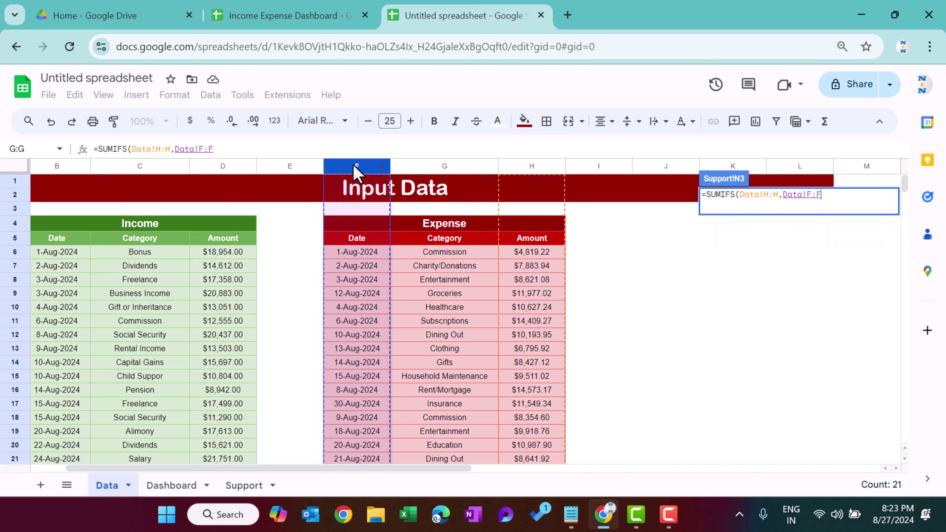
{"action": "type", "text": ","}
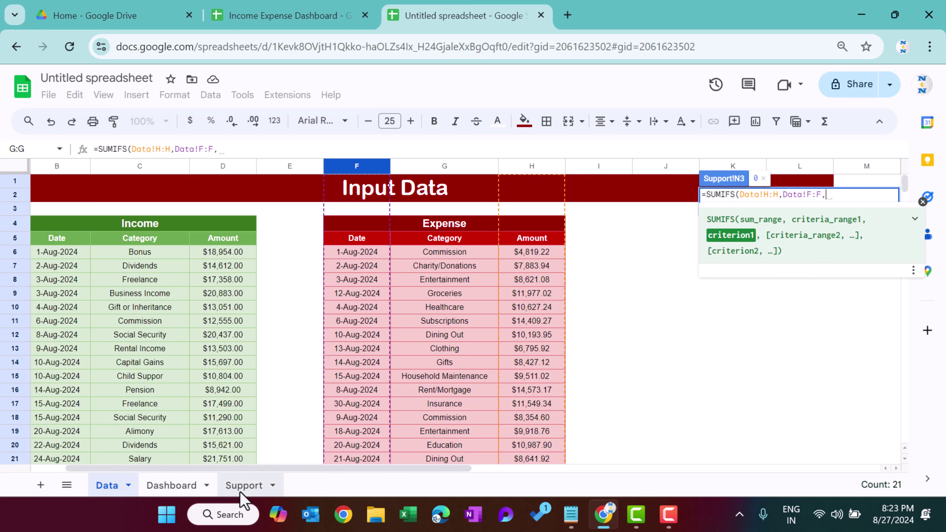
{"action": "left_click", "coordinate": [244, 485]}
{"action": "left_click", "coordinate": [605, 195]}
{"action": "key", "text": "Return"}
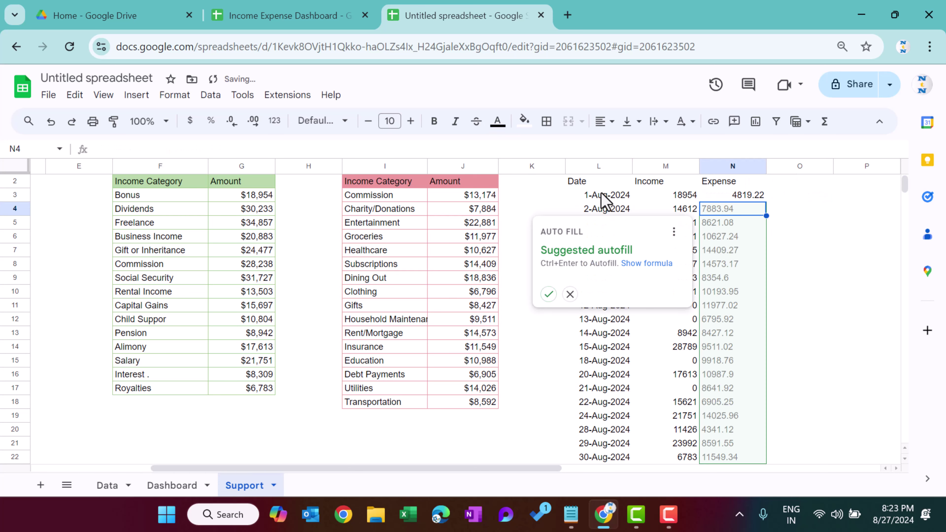
{"action": "left_click", "coordinate": [547, 293]}
- Add a minus sign before SUMIFS in N3 and fill the changed formula down the Expense column
{"action": "left_click", "coordinate": [750, 196]}
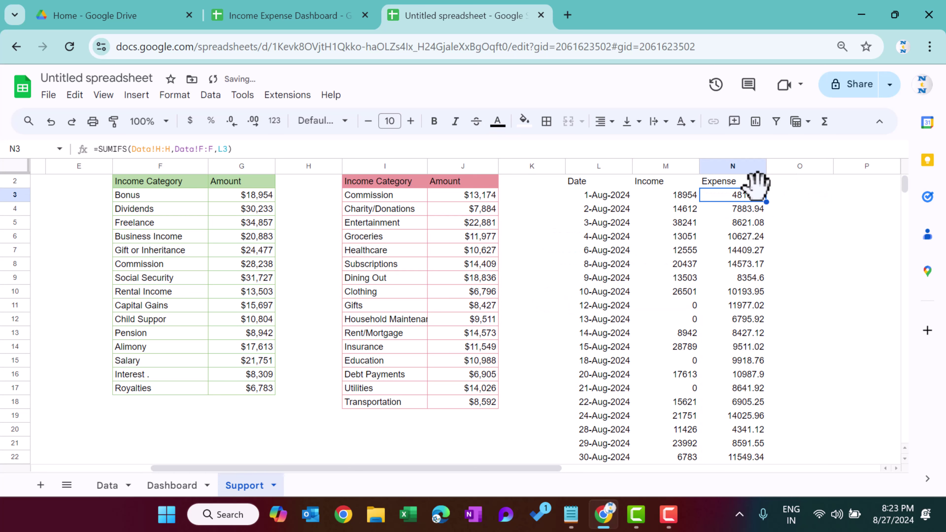
{"action": "left_click", "coordinate": [96, 149]}
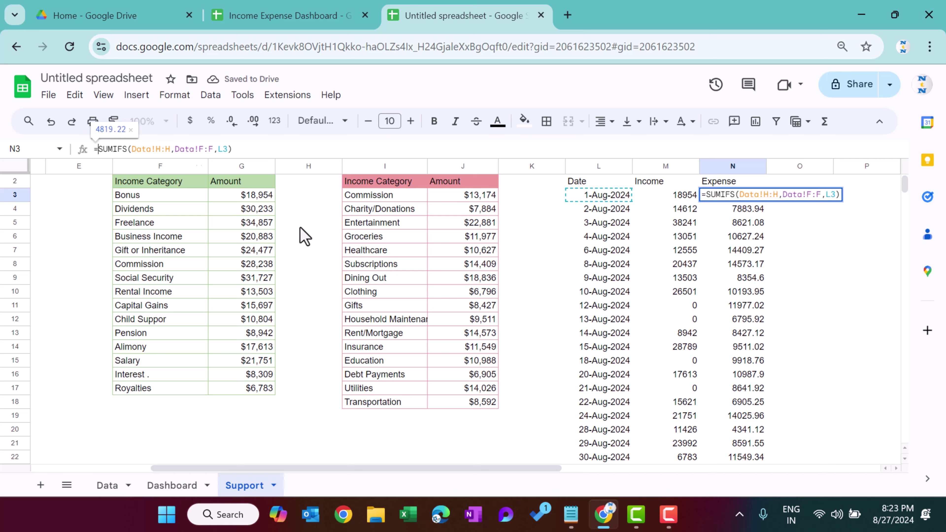
{"action": "type", "text": "-"}
{"action": "key", "text": "Return"}
{"action": "key", "text": "Up"}
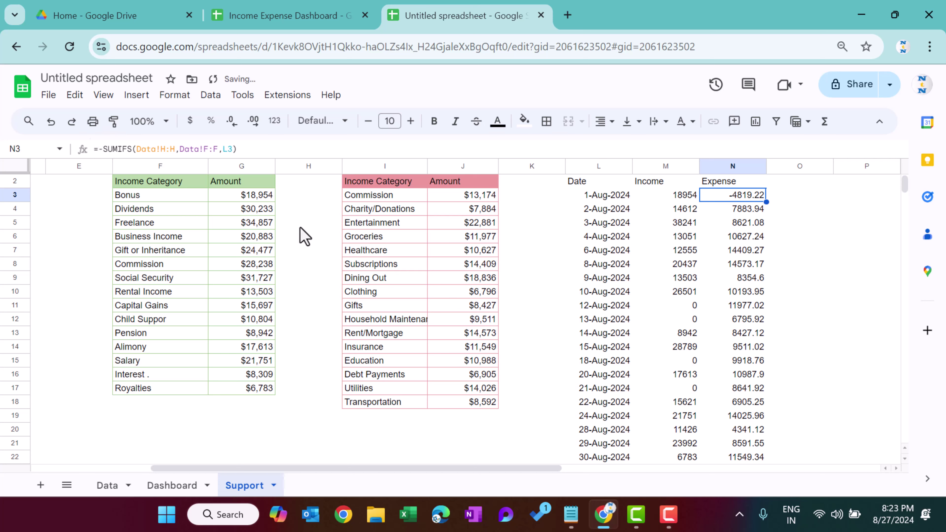
{"action": "key", "text": "ctrl+shift+Down"}
{"action": "key", "text": "ctrl+d"}
- Insert a chart from the whole Date, Income and Expense table, L2:N22
{"action": "key", "text": "Up"}
{"action": "key", "text": "Left"}
{"action": "key", "text": "Left"}
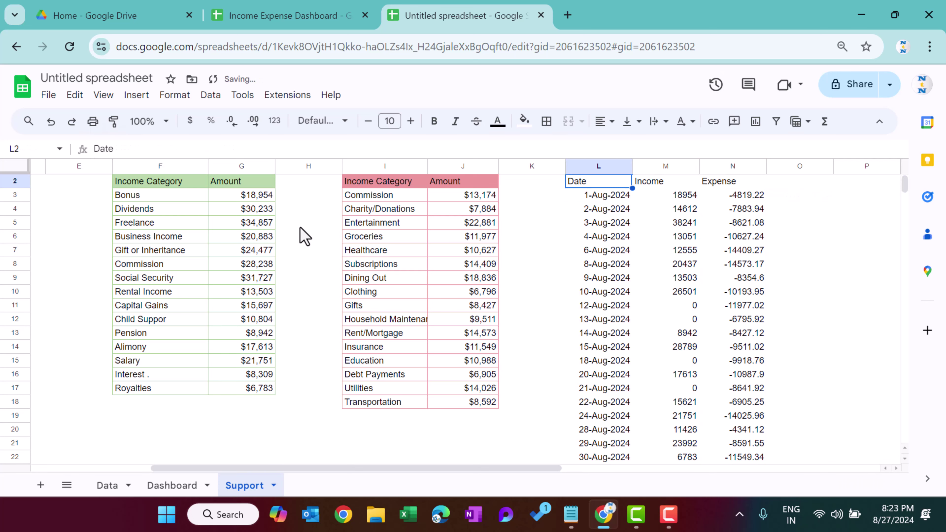
{"action": "key", "text": "ctrl+a"}
{"action": "left_click", "coordinate": [136, 95]}
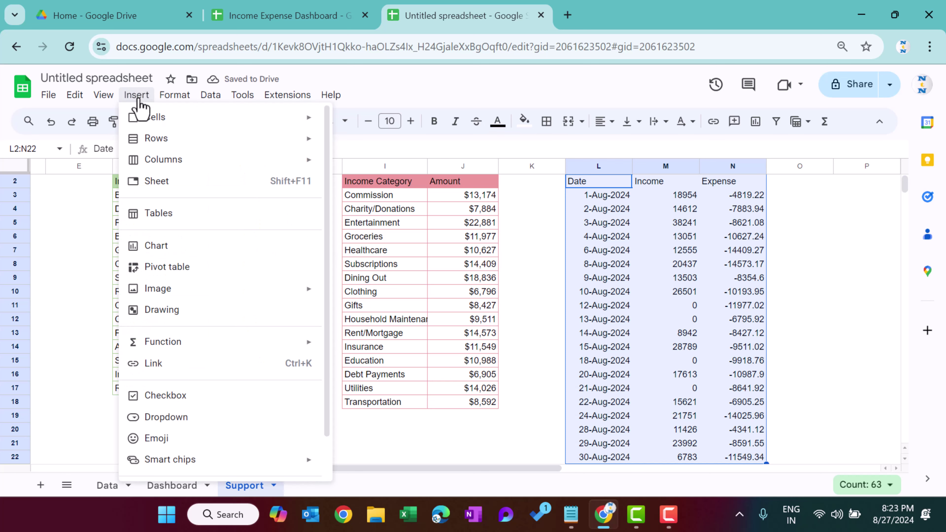
{"action": "left_click", "coordinate": [171, 246]}
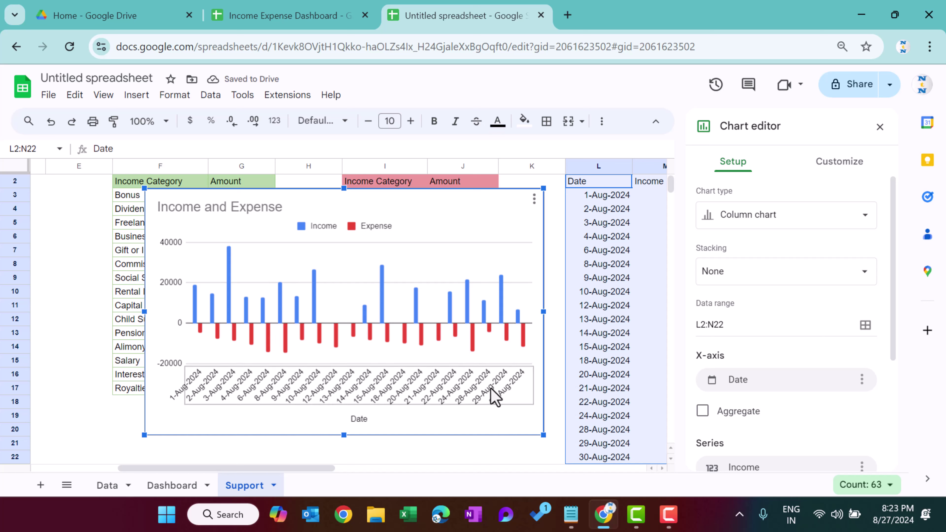
- Change the Income and Expense chart to a stacked column chart
{"action": "left_click", "coordinate": [759, 229]}
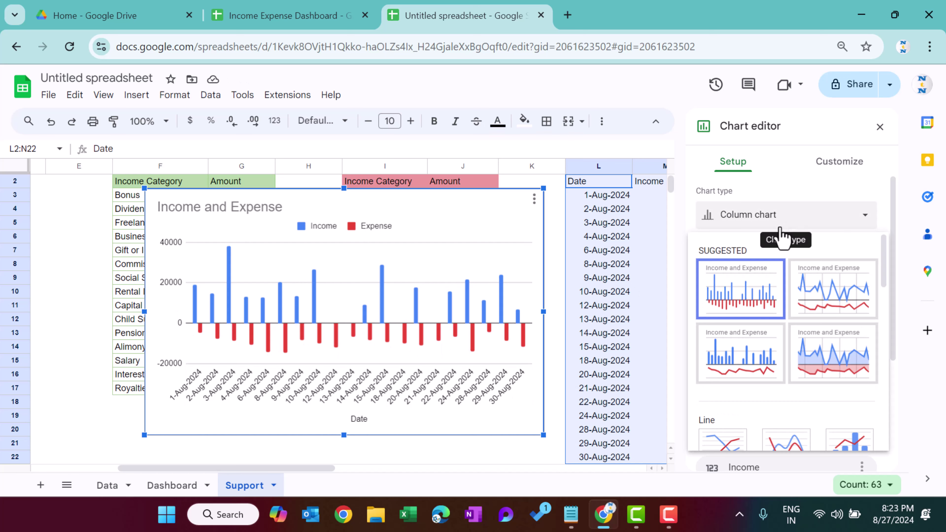
{"action": "scroll", "coordinate": [756, 296], "scroll_direction": "down", "scroll_amount": 5}
{"action": "scroll", "coordinate": [825, 306], "scroll_direction": "down", "scroll_amount": 2}
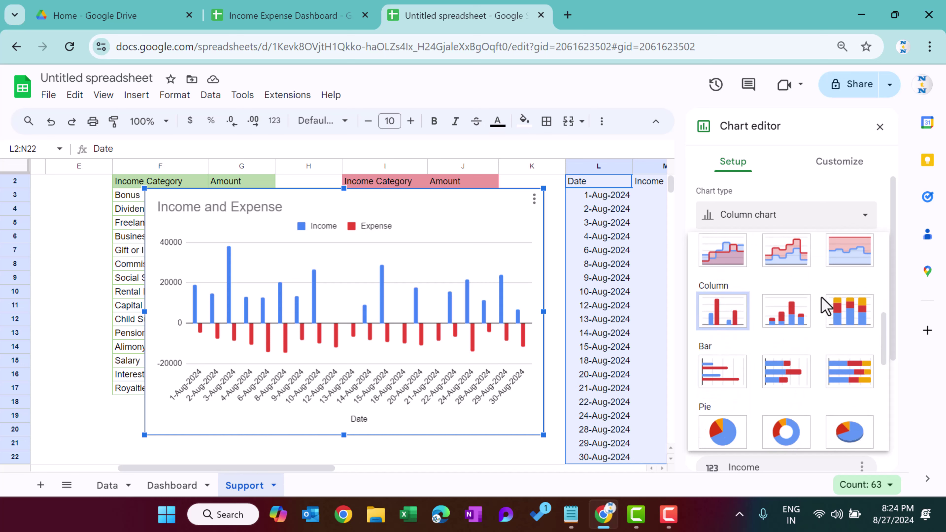
{"action": "left_click", "coordinate": [797, 323]}
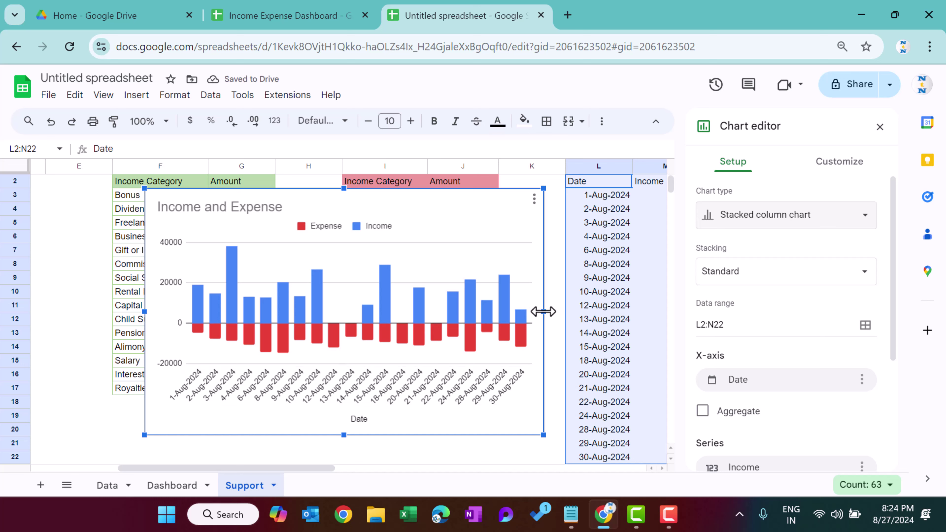
- Widen the Income and Expense chart slightly and place it on the Dashboard sheet below the category charts
{"action": "left_click_drag", "start_coordinate": [543, 311], "coordinate": [609, 312]}
{"action": "left_click", "coordinate": [589, 209]}
{"action": "left_click", "coordinate": [600, 198]}
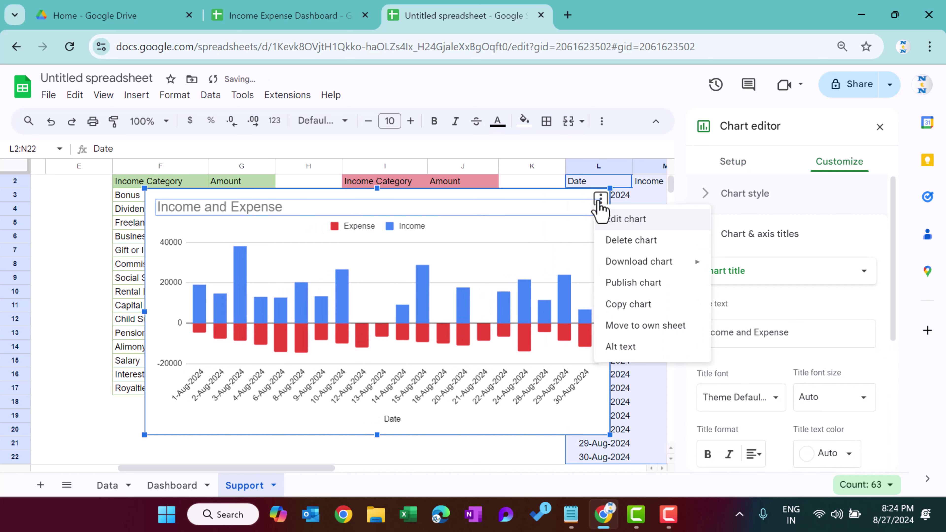
{"action": "left_click", "coordinate": [574, 204]}
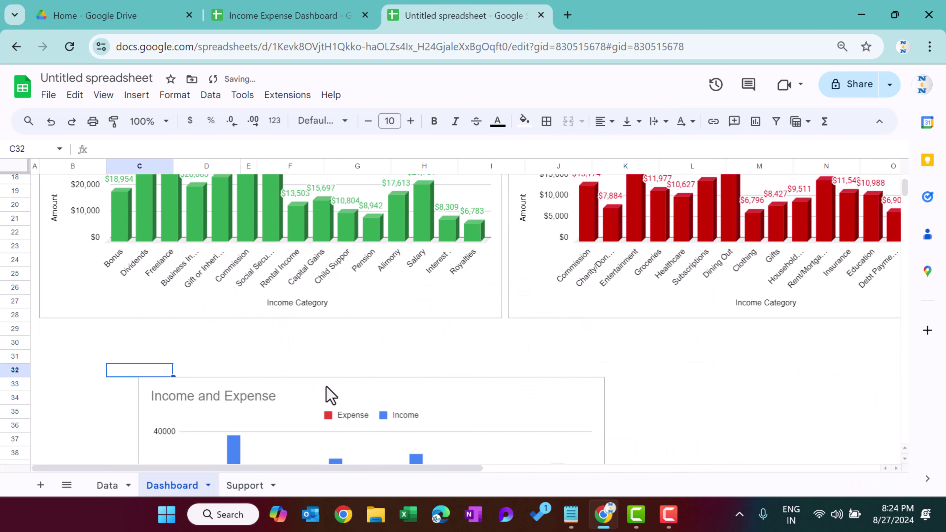
- Position the Income and Expense chart at row 29 directly under the category charts and stretch it across the width of both
{"action": "left_click", "coordinate": [330, 395]}
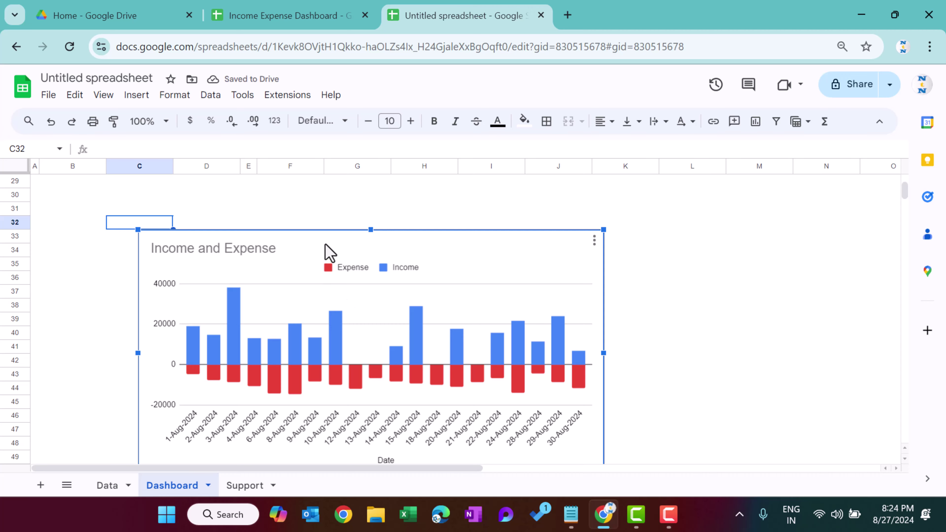
{"action": "left_click_drag", "start_coordinate": [327, 251], "coordinate": [182, 194]}
{"action": "scroll", "coordinate": [410, 309], "scroll_direction": "up", "scroll_amount": 2}
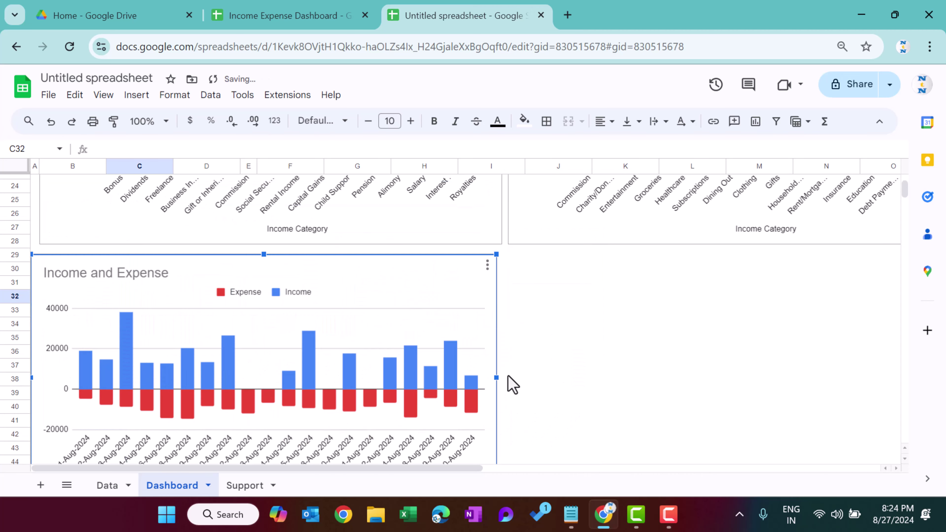
{"action": "left_click_drag", "start_coordinate": [494, 377], "coordinate": [908, 376]}
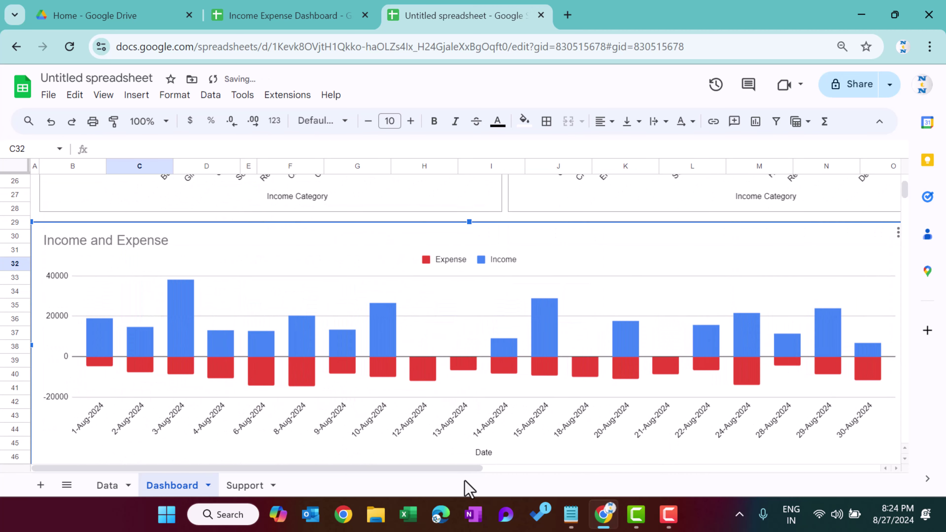
{"action": "left_click_drag", "start_coordinate": [483, 468], "coordinate": [553, 470]}
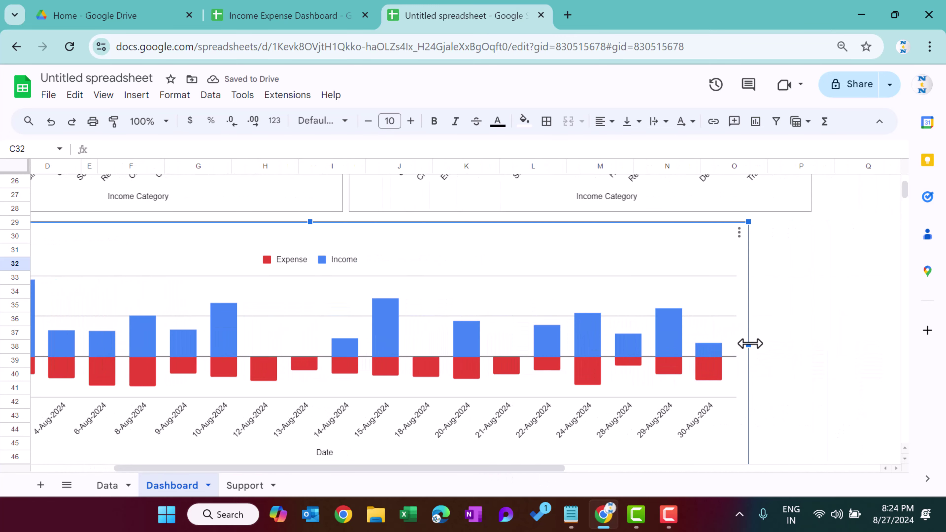
{"action": "left_click_drag", "start_coordinate": [749, 342], "coordinate": [816, 346]}
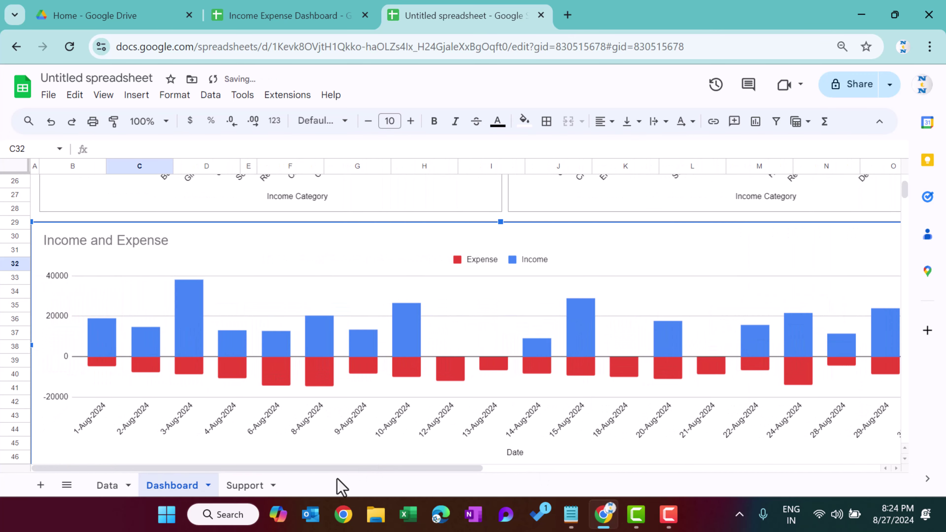
- Change the fill color of the Income series in the Income and Expense chart to green
{"action": "double_click", "coordinate": [195, 328]}
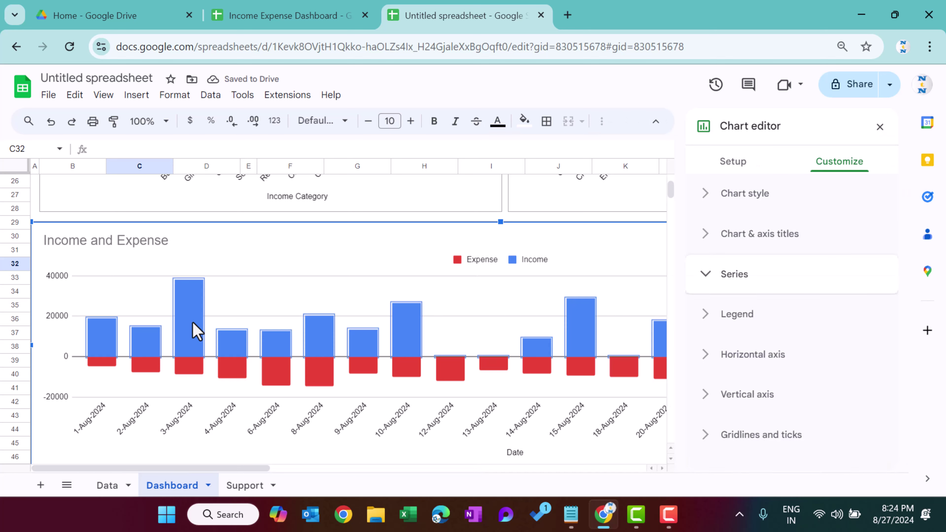
{"action": "left_click", "coordinate": [760, 397]}
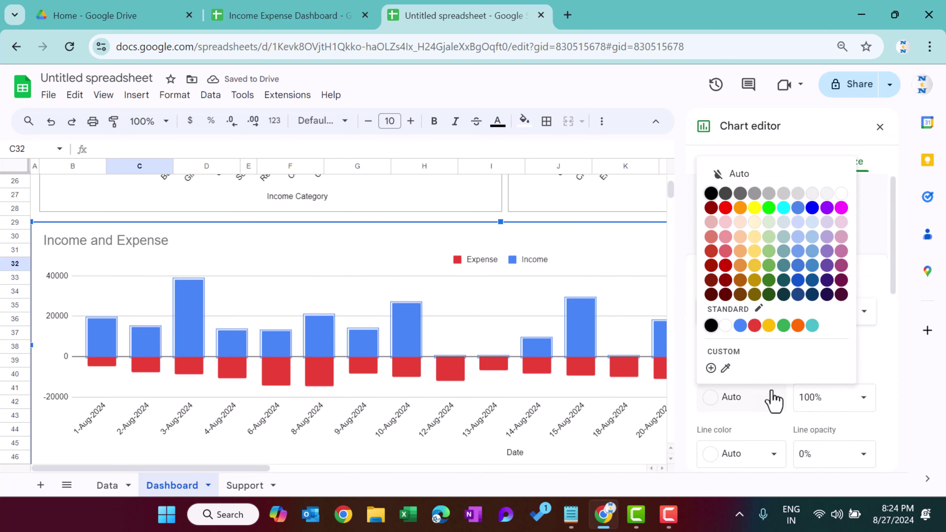
{"action": "left_click", "coordinate": [783, 326]}
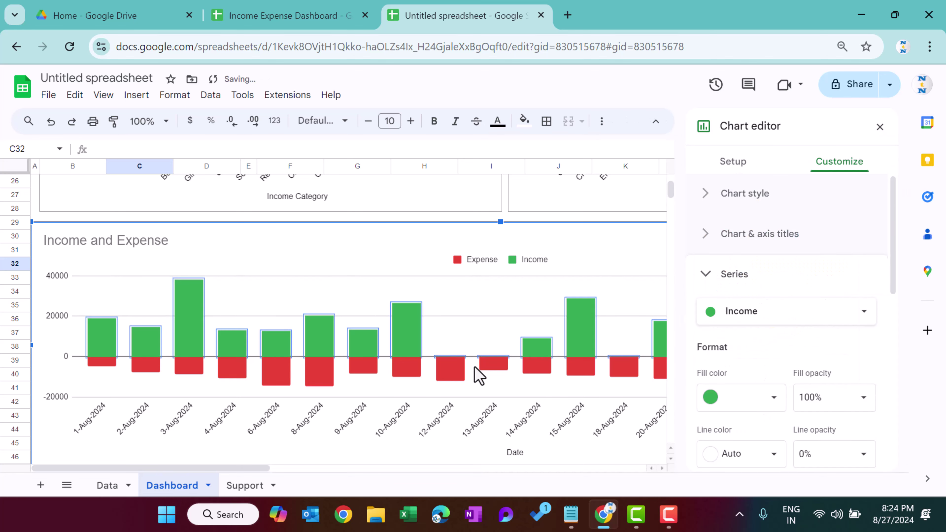
- Move the Income and Expense chart's legend to the bottom of the chart
{"action": "left_click", "coordinate": [154, 244]}
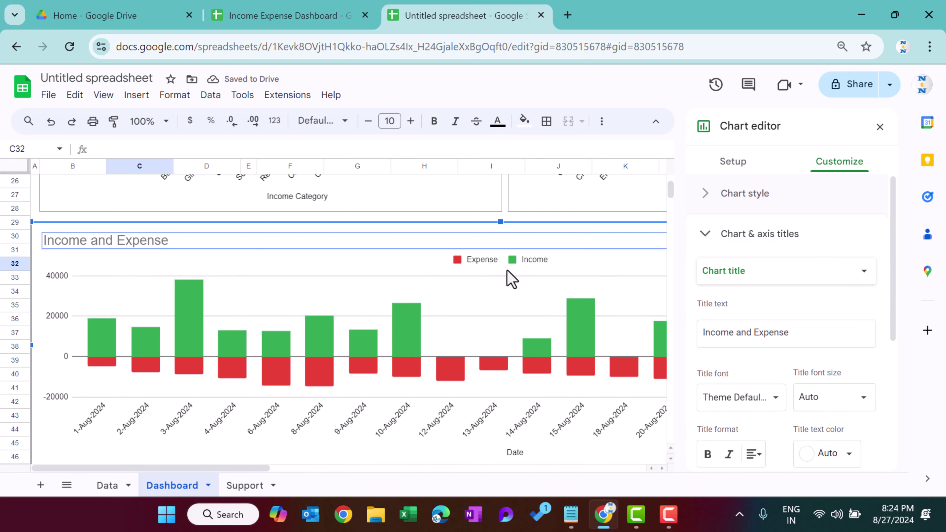
{"action": "left_click", "coordinate": [521, 260]}
{"action": "left_click", "coordinate": [528, 260]}
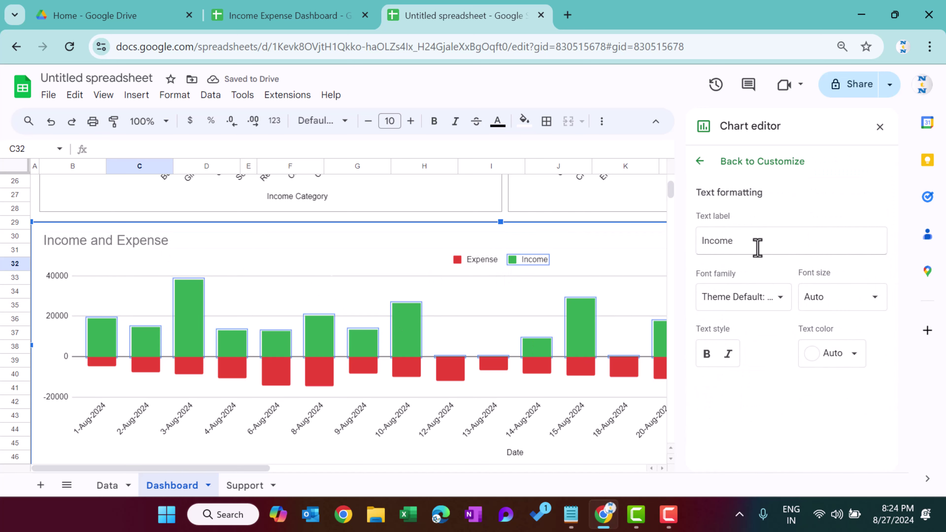
{"action": "left_click", "coordinate": [700, 163]}
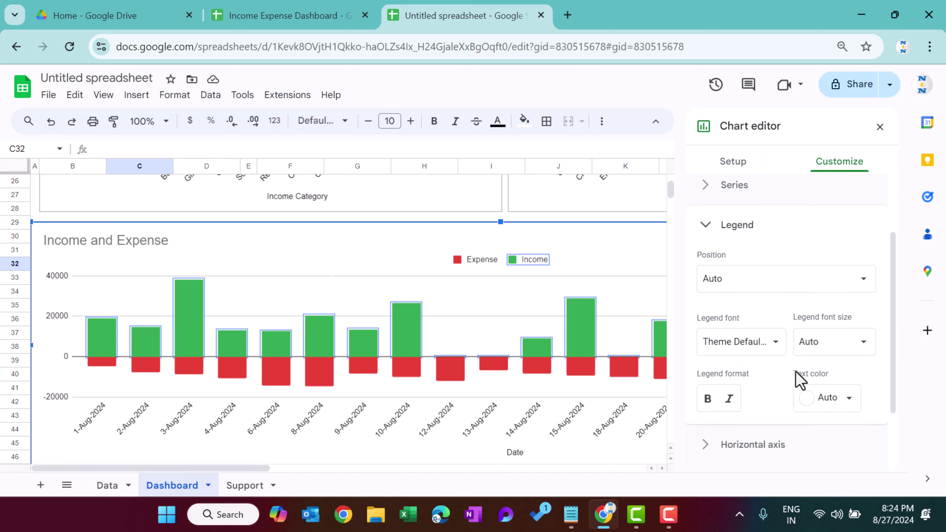
{"action": "left_click", "coordinate": [764, 209]}
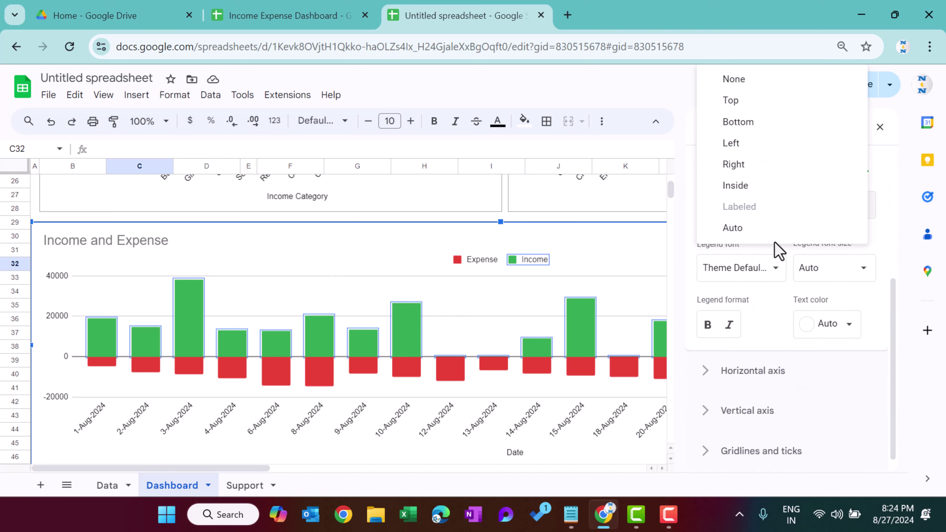
{"action": "left_click", "coordinate": [741, 122]}
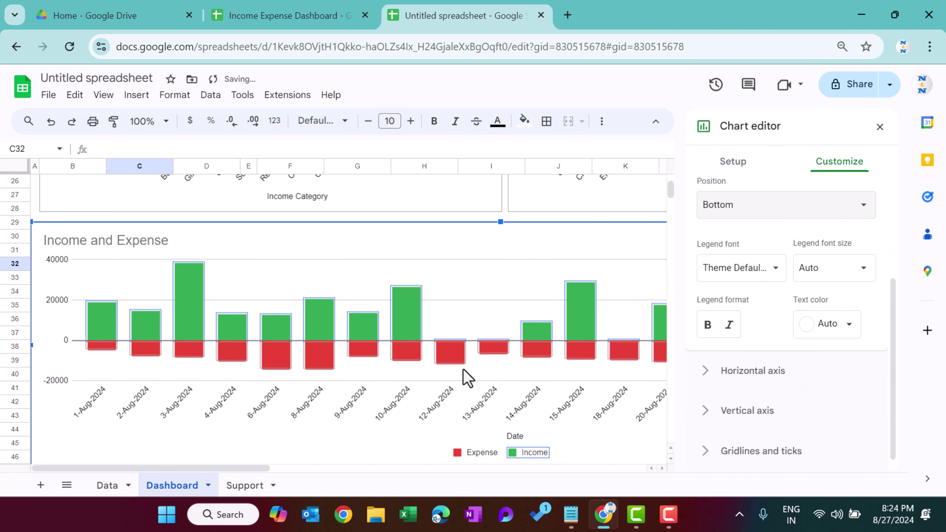
- Change the chart title to "Income and Expense Trend" and center it
{"action": "double_click", "coordinate": [153, 245]}
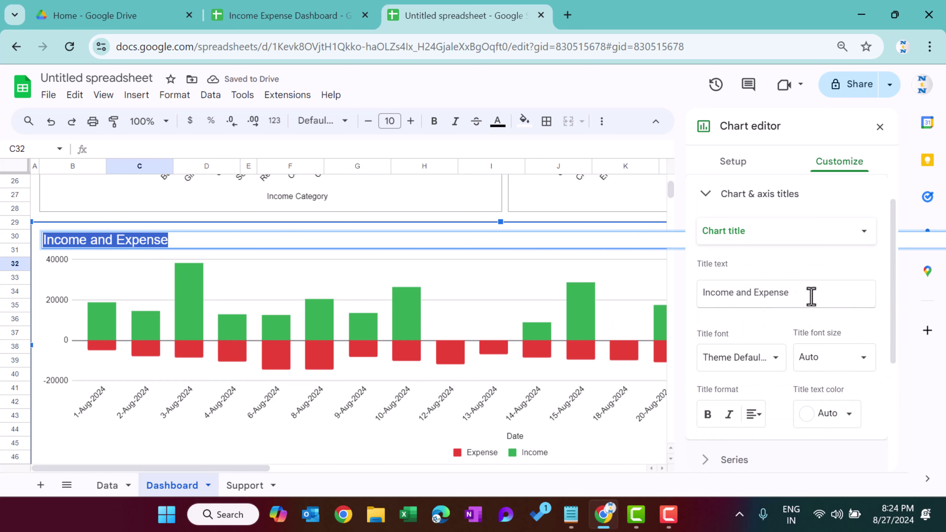
{"action": "left_click", "coordinate": [817, 293]}
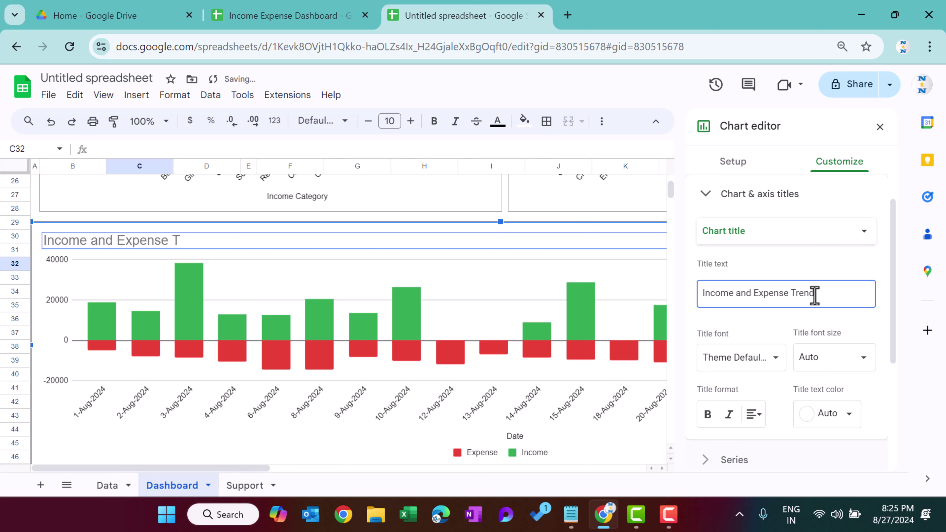
{"action": "left_click", "coordinate": [753, 414]}
{"action": "left_click", "coordinate": [776, 441]}
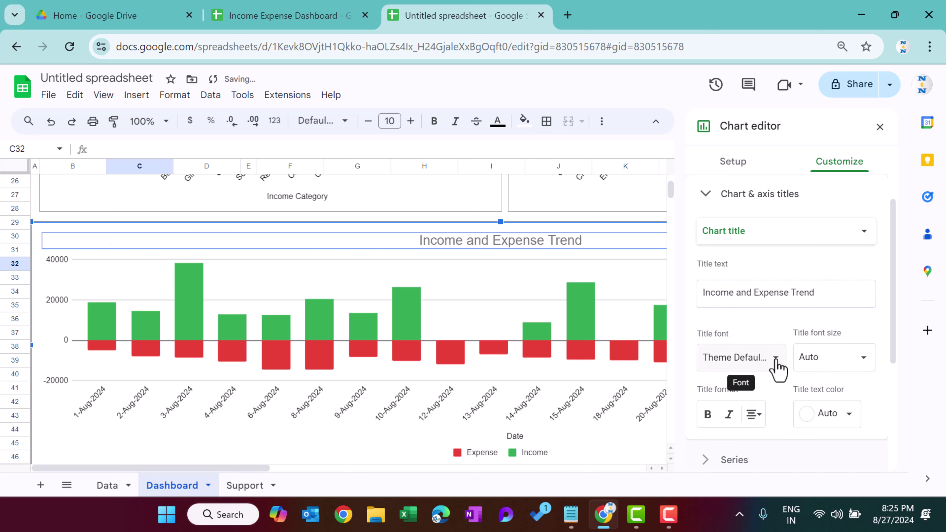
- Set the chart title's font size to 20 and its text color to black
{"action": "left_click", "coordinate": [863, 359]}
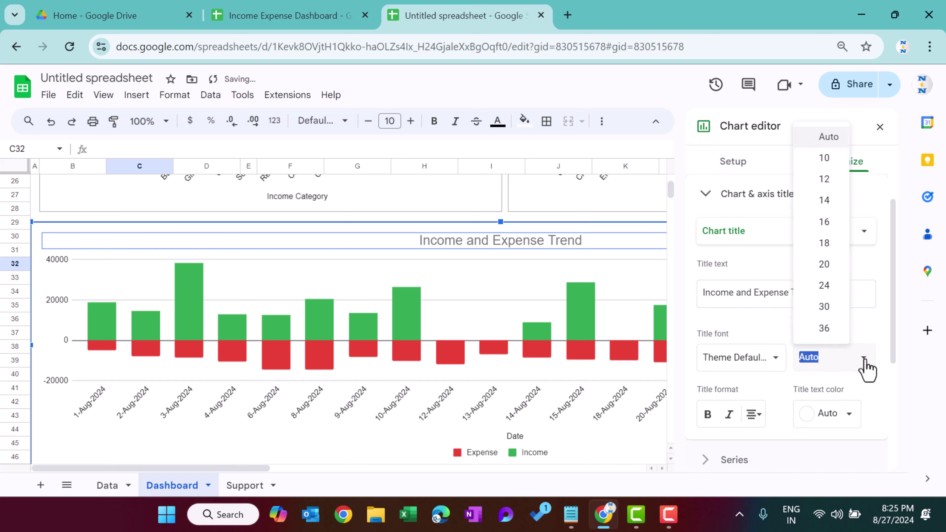
{"action": "left_click", "coordinate": [824, 265]}
{"action": "left_click", "coordinate": [849, 414]}
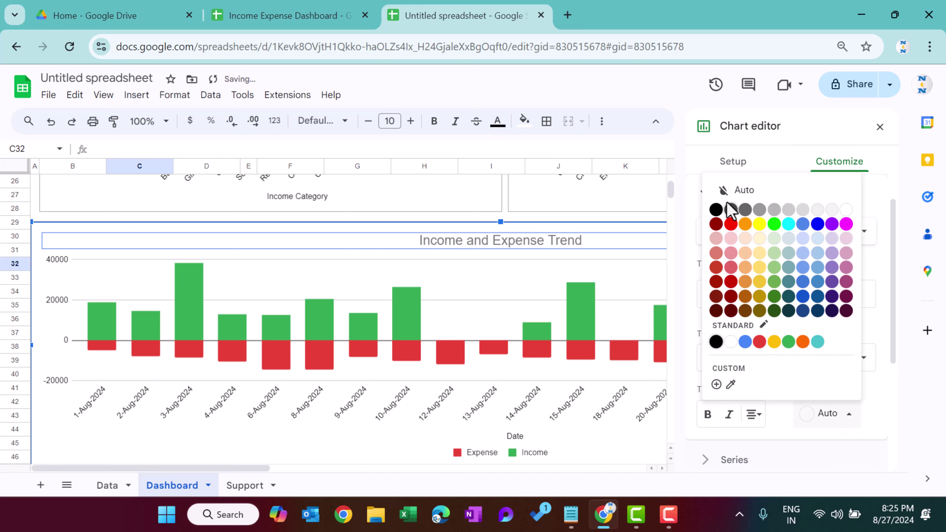
{"action": "left_click", "coordinate": [717, 211]}
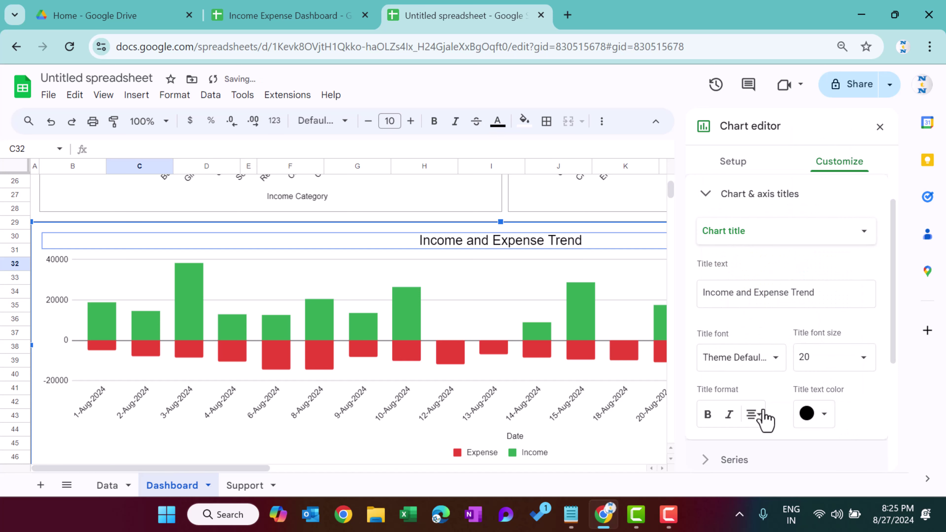
{"action": "left_click", "coordinate": [879, 128]}
- Turn off the major gridlines of the vertical axis in the Income and Expense Trend chart
{"action": "left_click", "coordinate": [544, 302]}
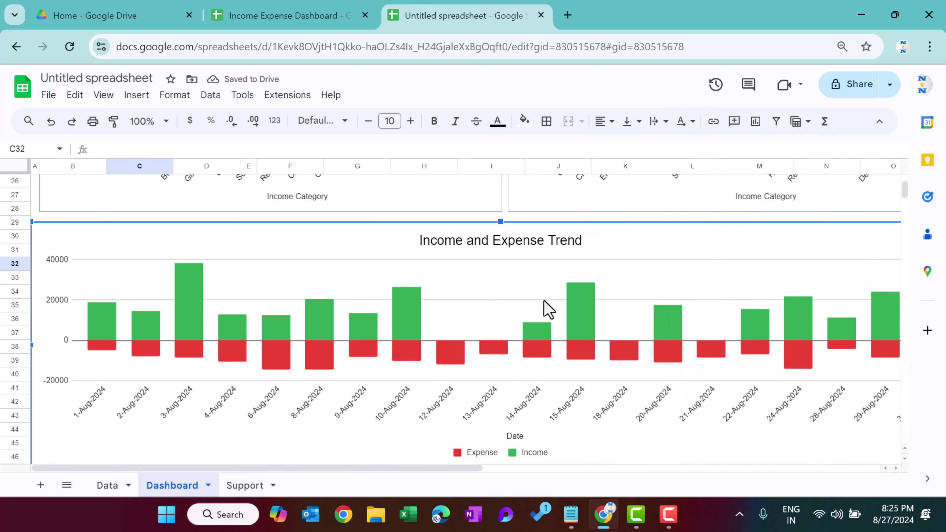
{"action": "double_click", "coordinate": [533, 301]}
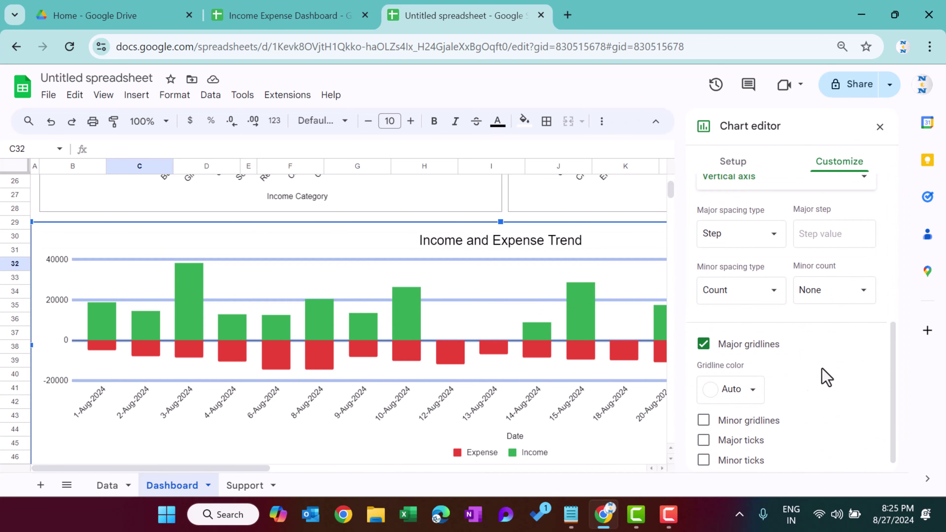
{"action": "left_click", "coordinate": [729, 353]}
{"action": "left_click", "coordinate": [879, 128]}
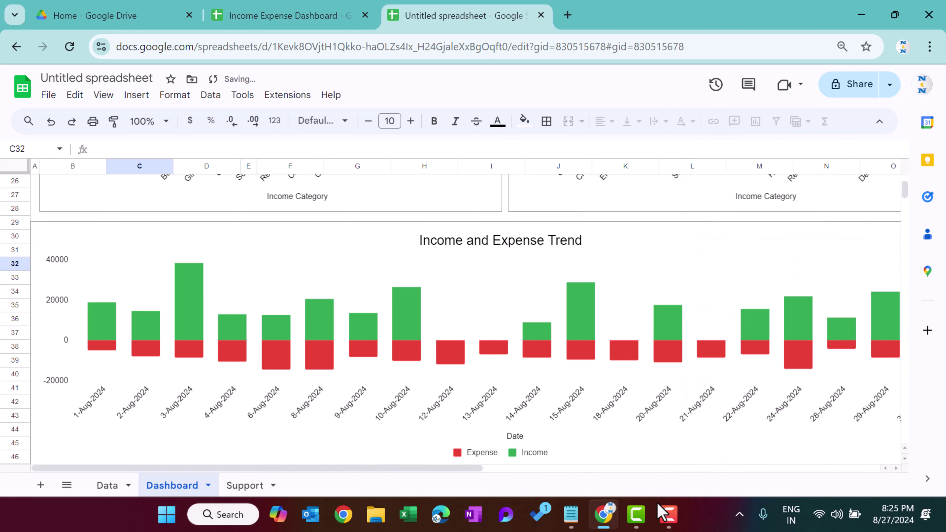
{"action": "scroll", "coordinate": [667, 454], "scroll_direction": "down", "scroll_amount": 2}
{"action": "left_click", "coordinate": [633, 439]}
{"action": "scroll", "coordinate": [633, 440], "scroll_direction": "up", "scroll_amount": 10}
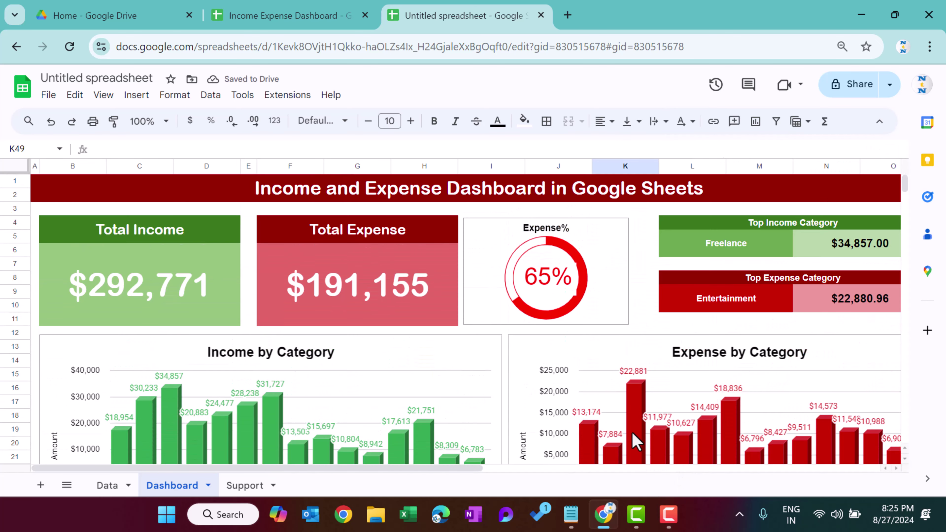